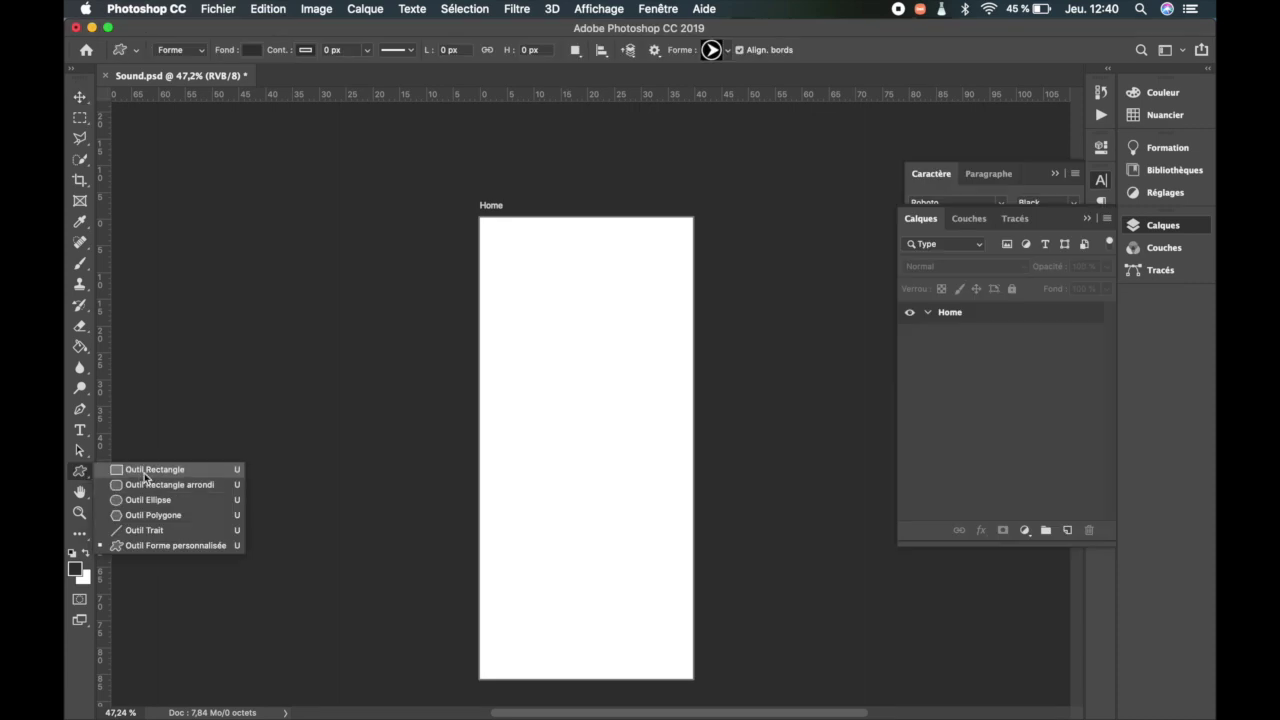
Draw a rectangle and transform it to fill the Home artboard at 1125×2436 px
mouse_move(466, 203)
mouse_down()
mouse_move(660, 563)
mouse_move(698, 690)
mouse_up()
key(ctrl+t)
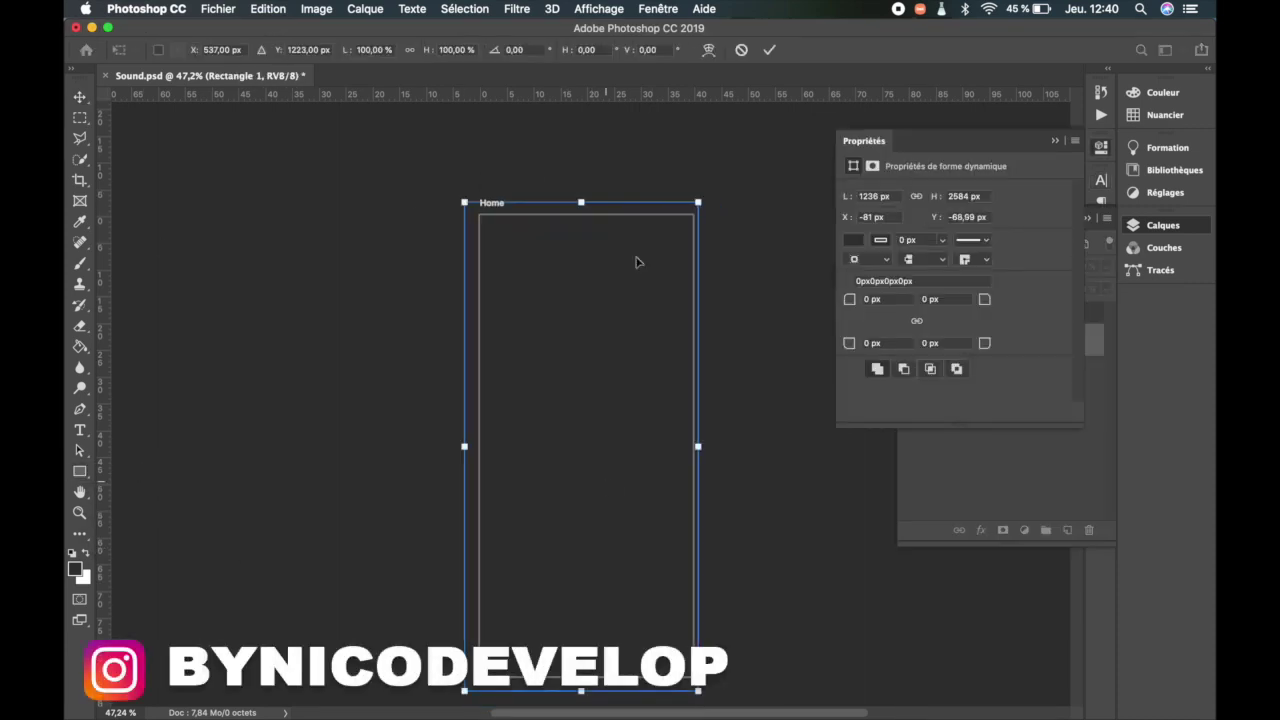
drag(583, 684, 583, 679)
drag(698, 445, 694, 443)
drag(464, 445, 479, 443)
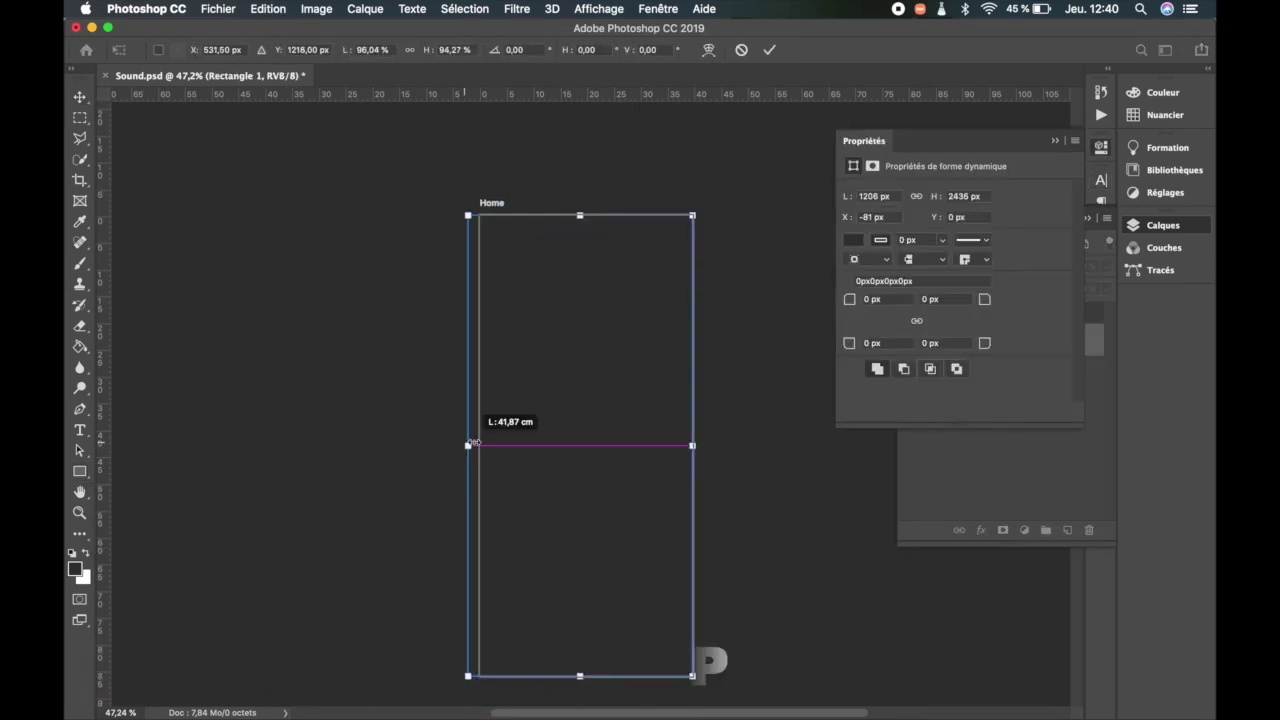
key(Return)
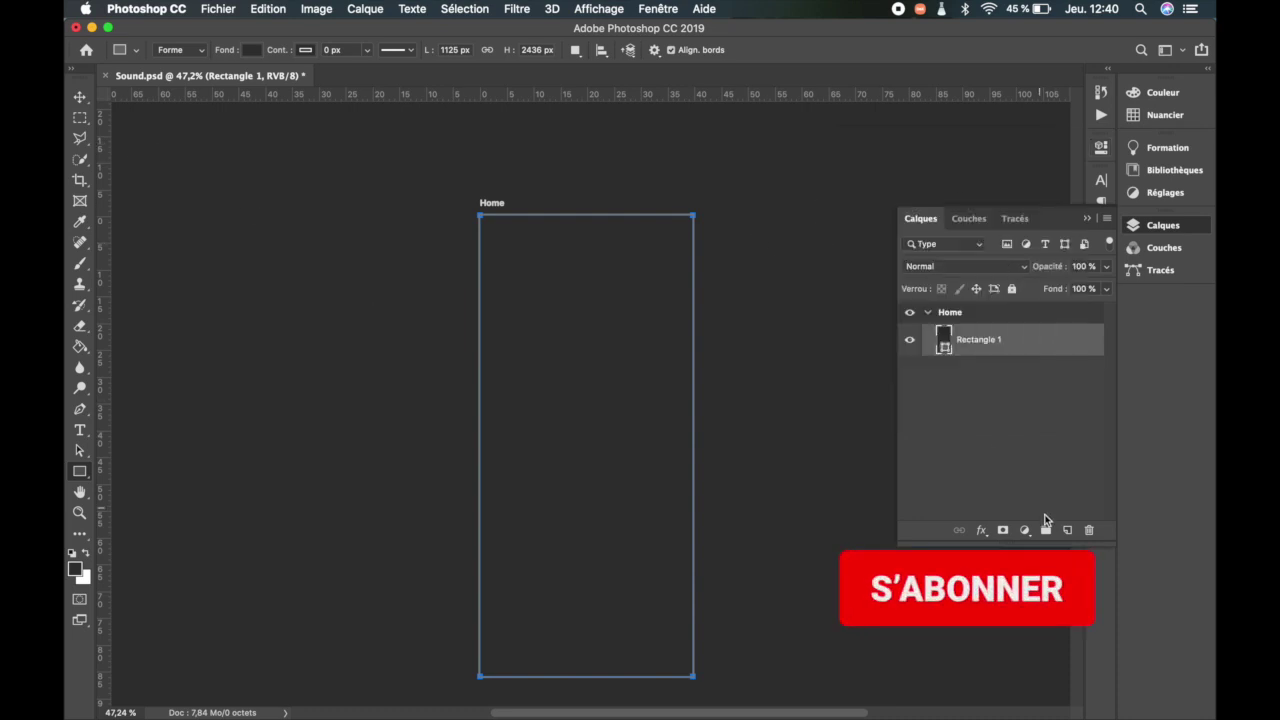
Create a new layer group above the rectangle named 'Item 1'
click(1046, 530)
double_click(978, 333)
text(Item 1)
key(Return)
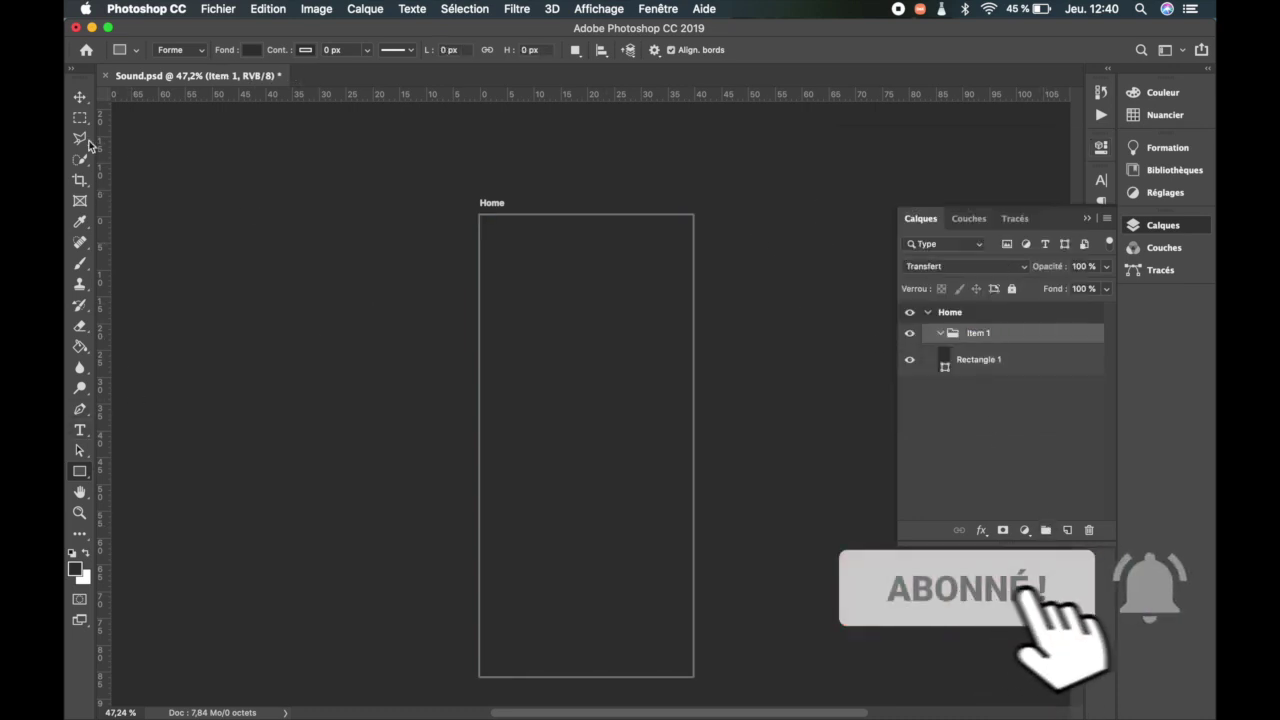
click(84, 122)
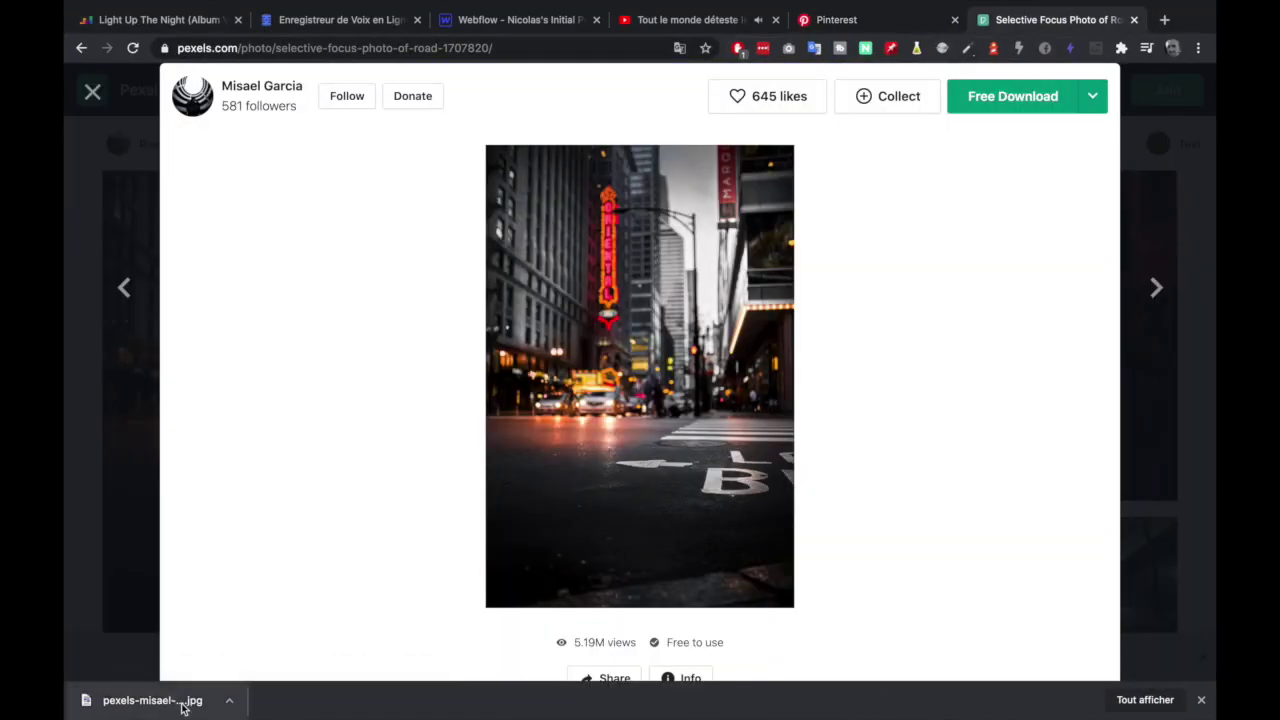
Place the Pexels street photo in Item 1 and cover it with a 100 px-corner rounded rectangle
drag(183, 700, 569, 371)
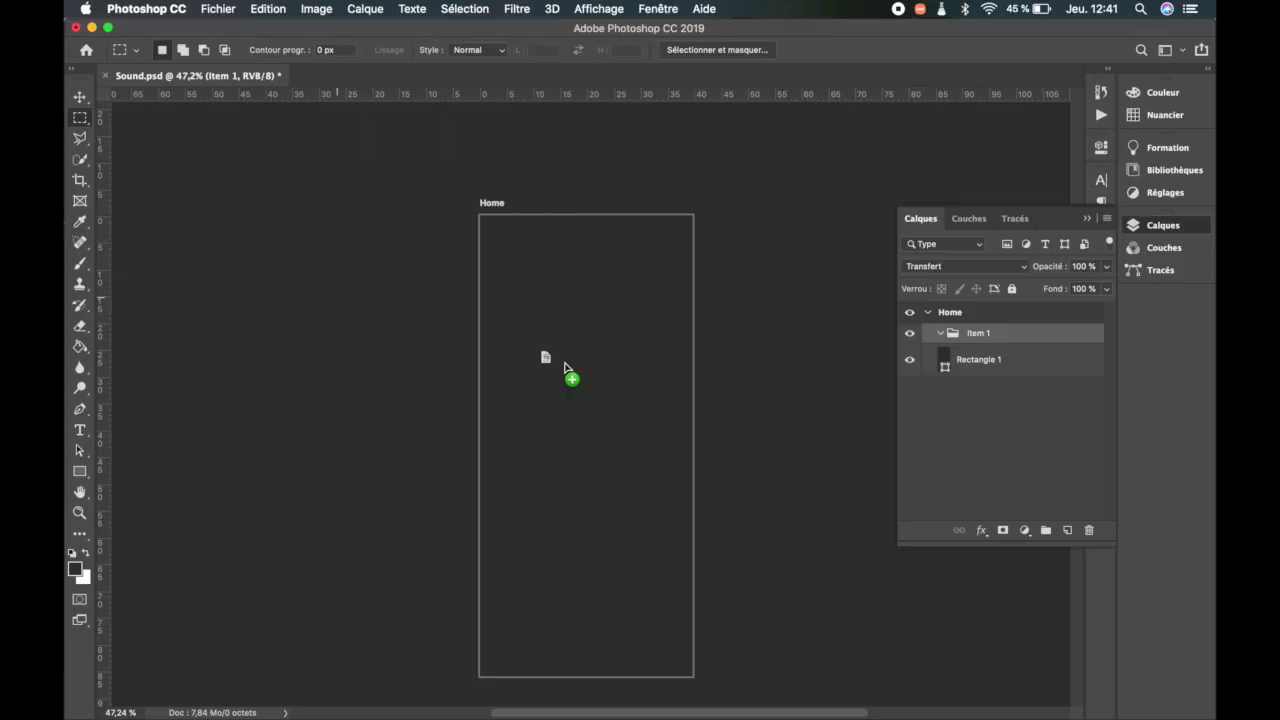
drag(998, 356, 995, 368)
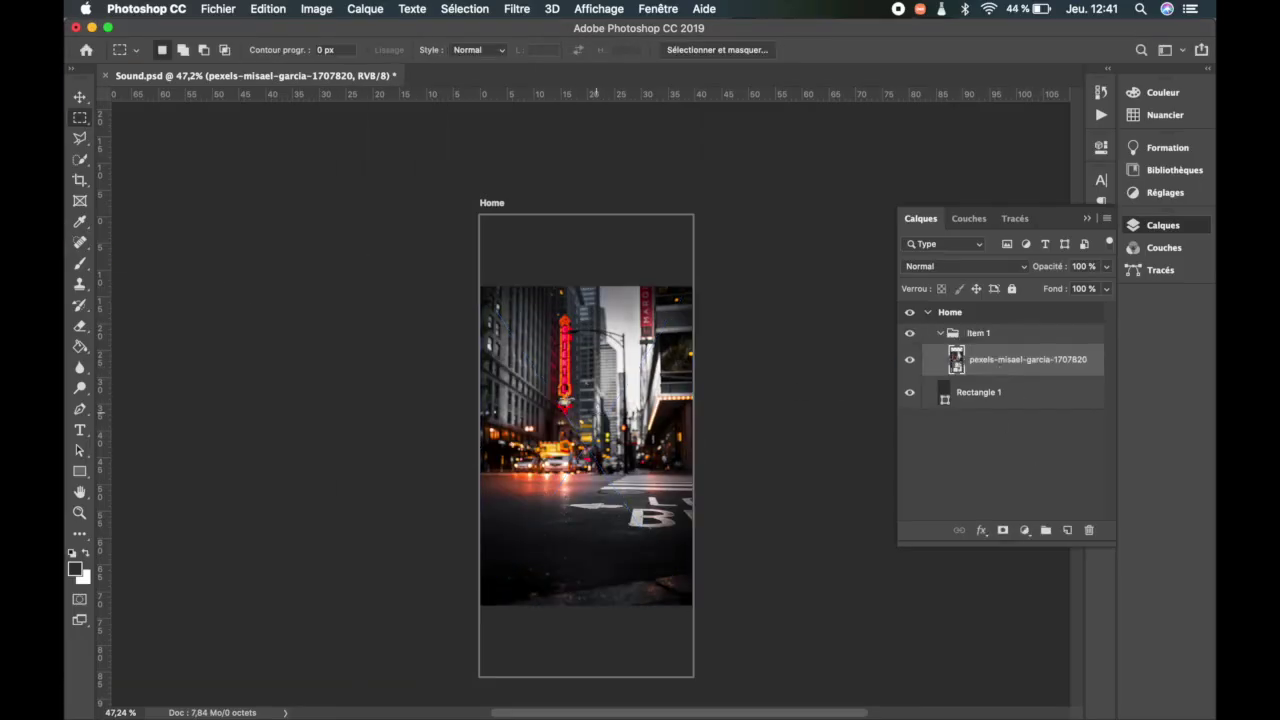
click(81, 474)
click(160, 484)
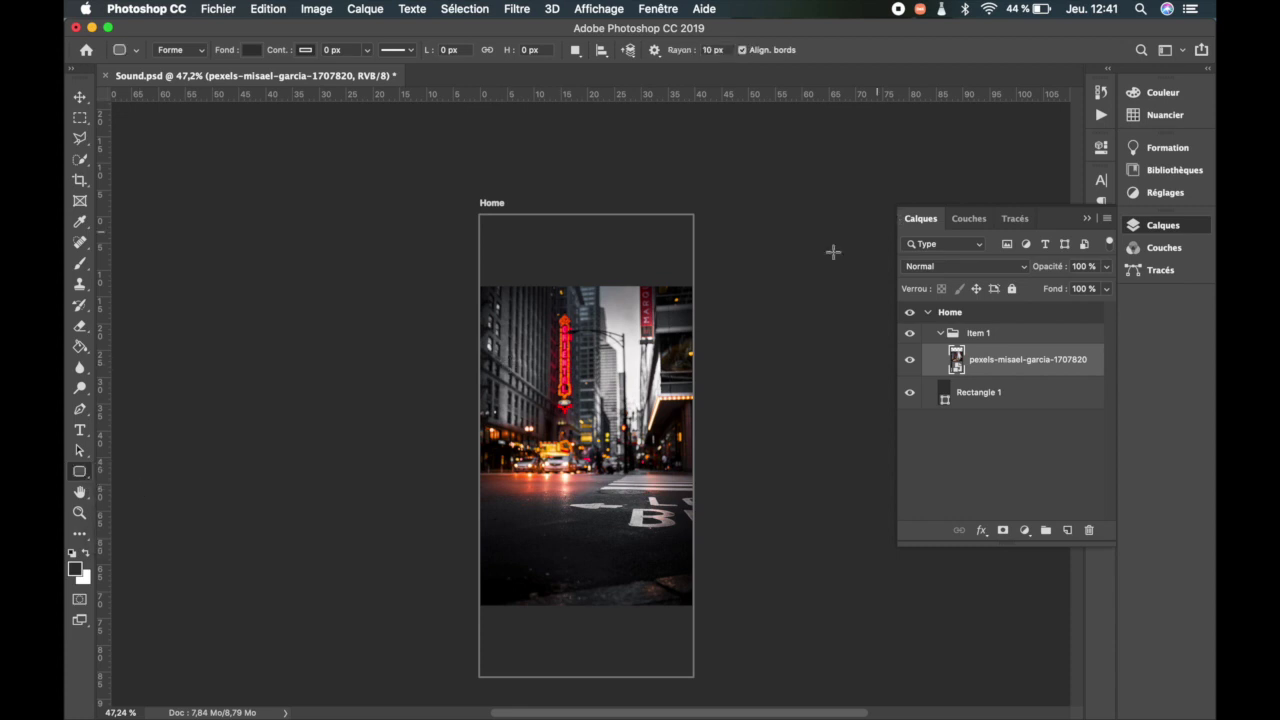
drag(550, 378, 657, 527)
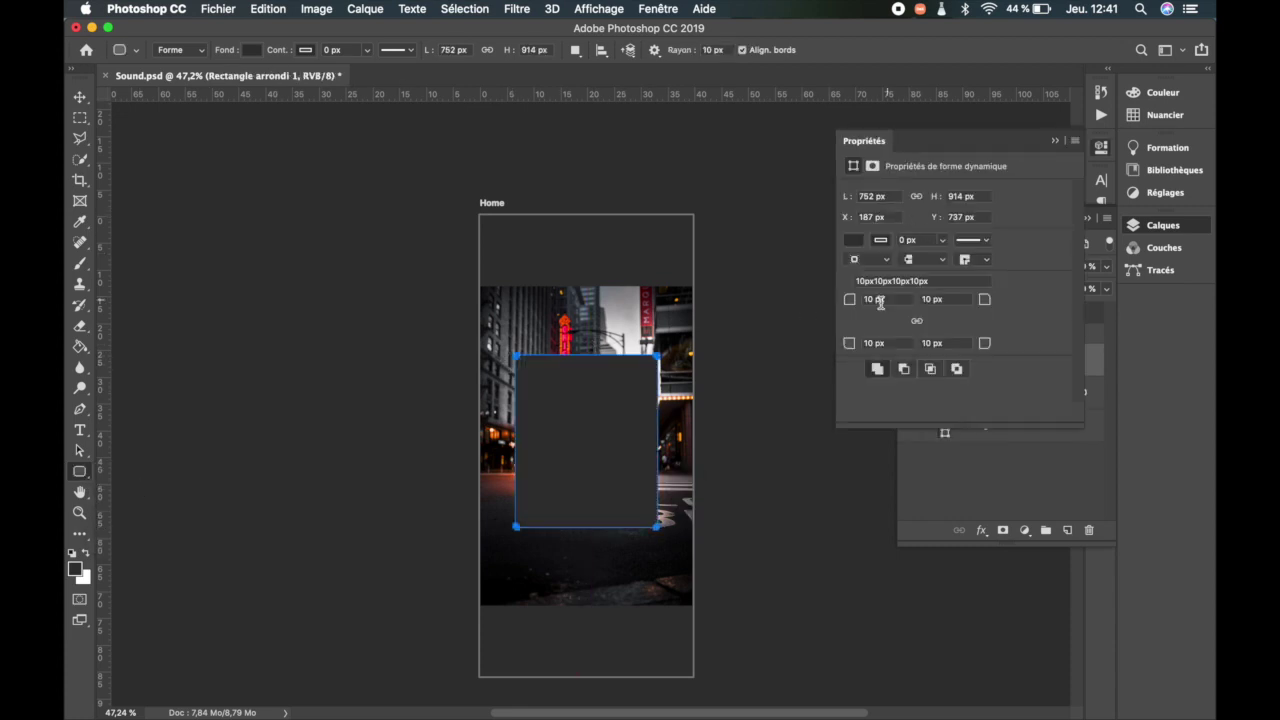
text(15)
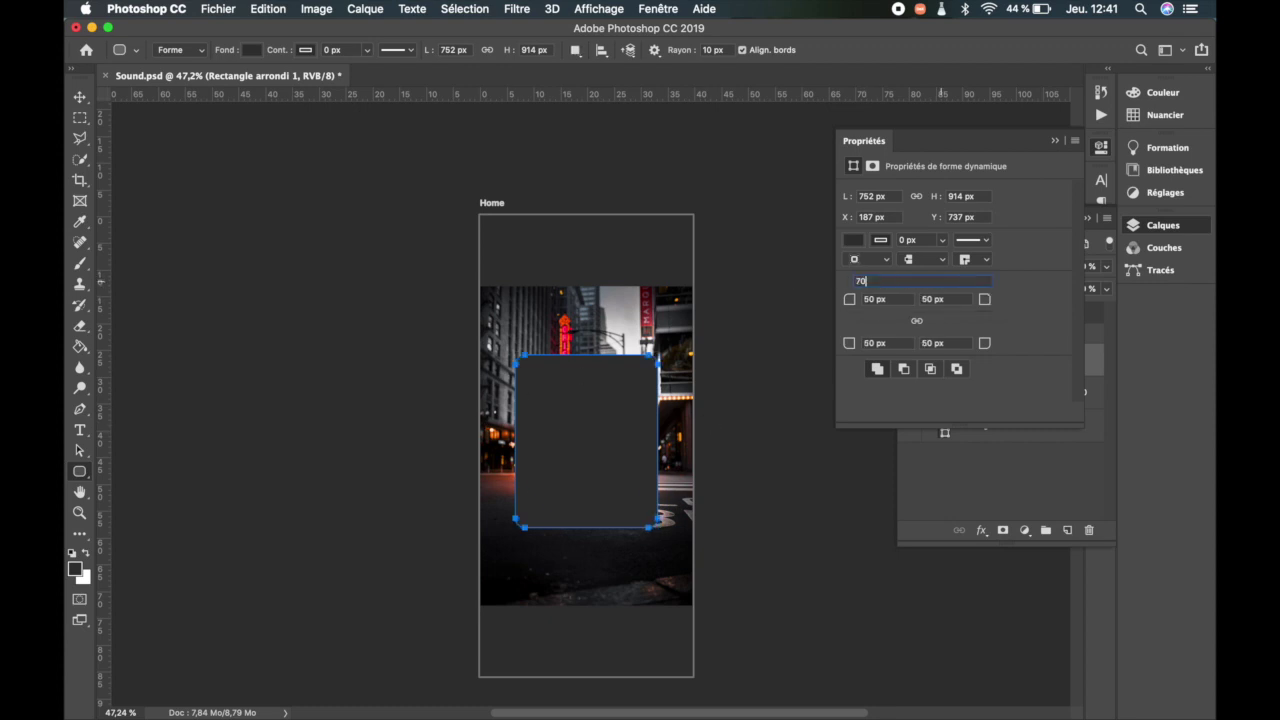
key(Return)
text(x)
key(Return)
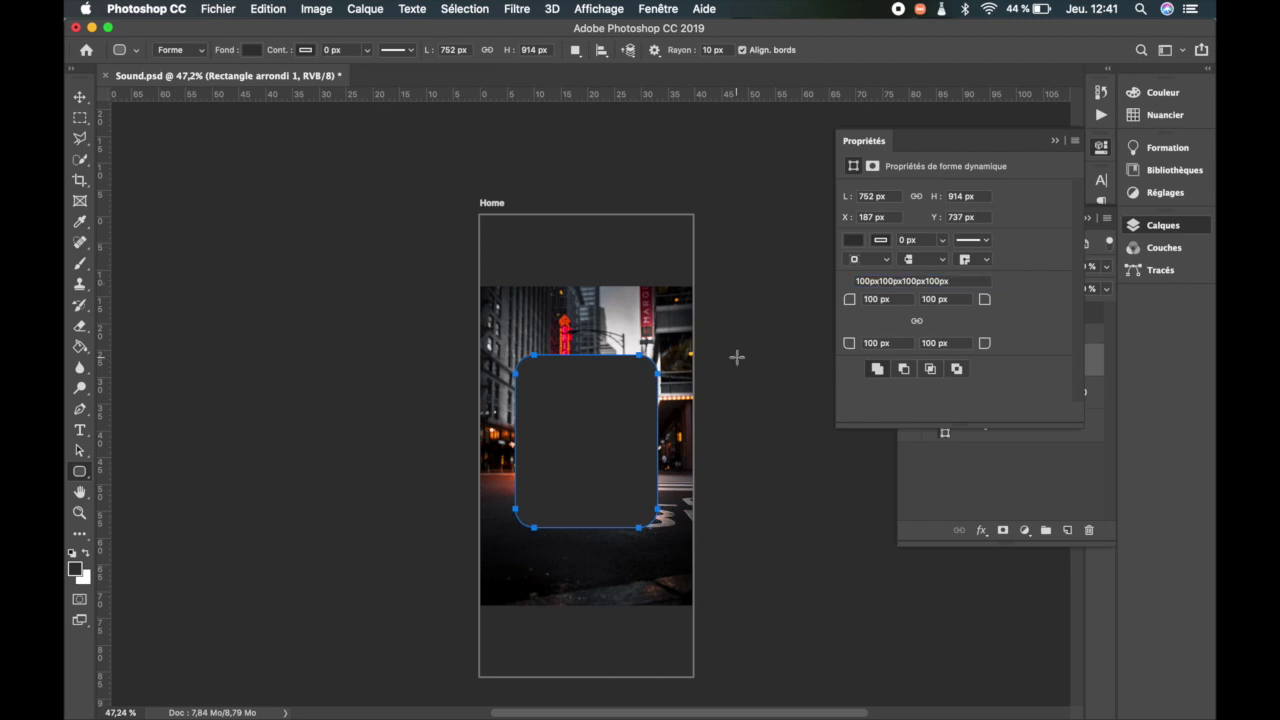
click(80, 97)
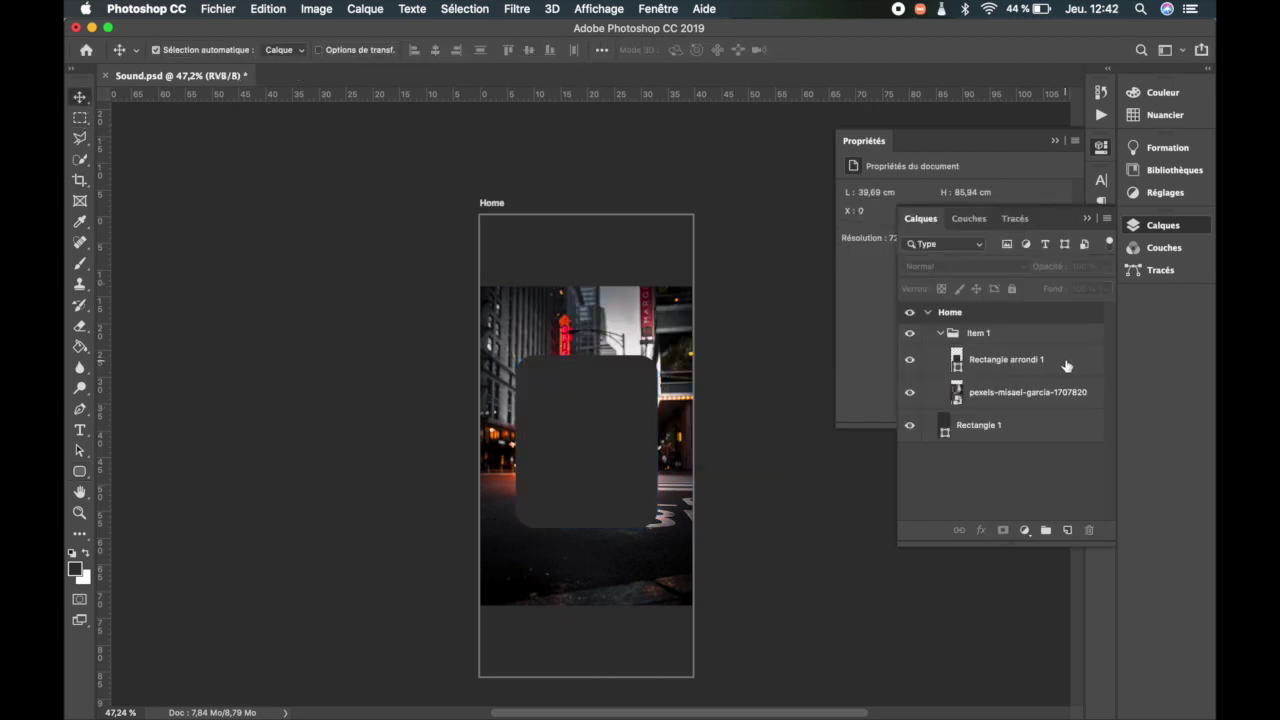
Rasterize the rounded rectangle layer and load its outline as a selection
double_click(1066, 366)
click(1066, 400)
right_click(1000, 362)
click(860, 263)
click(465, 9)
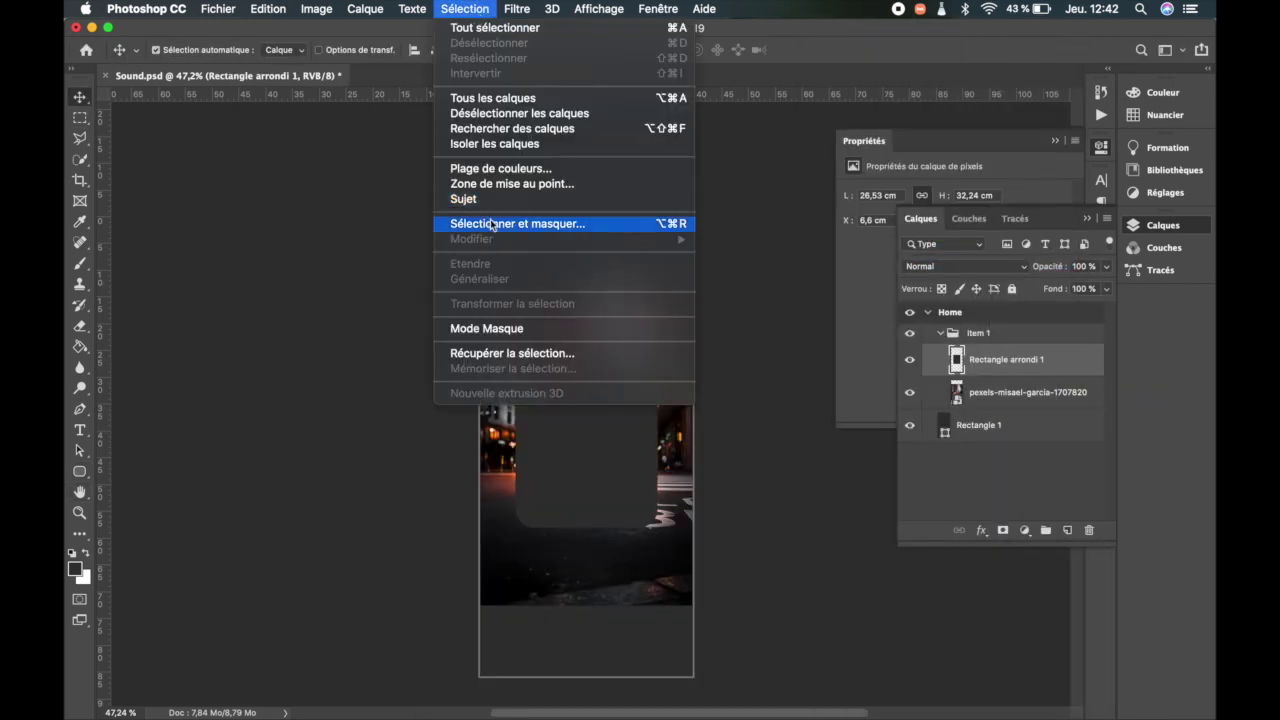
click(490, 353)
click(394, 113)
Mask the street photo to the rounded selection and delete the rounded rectangle layer
click(1005, 395)
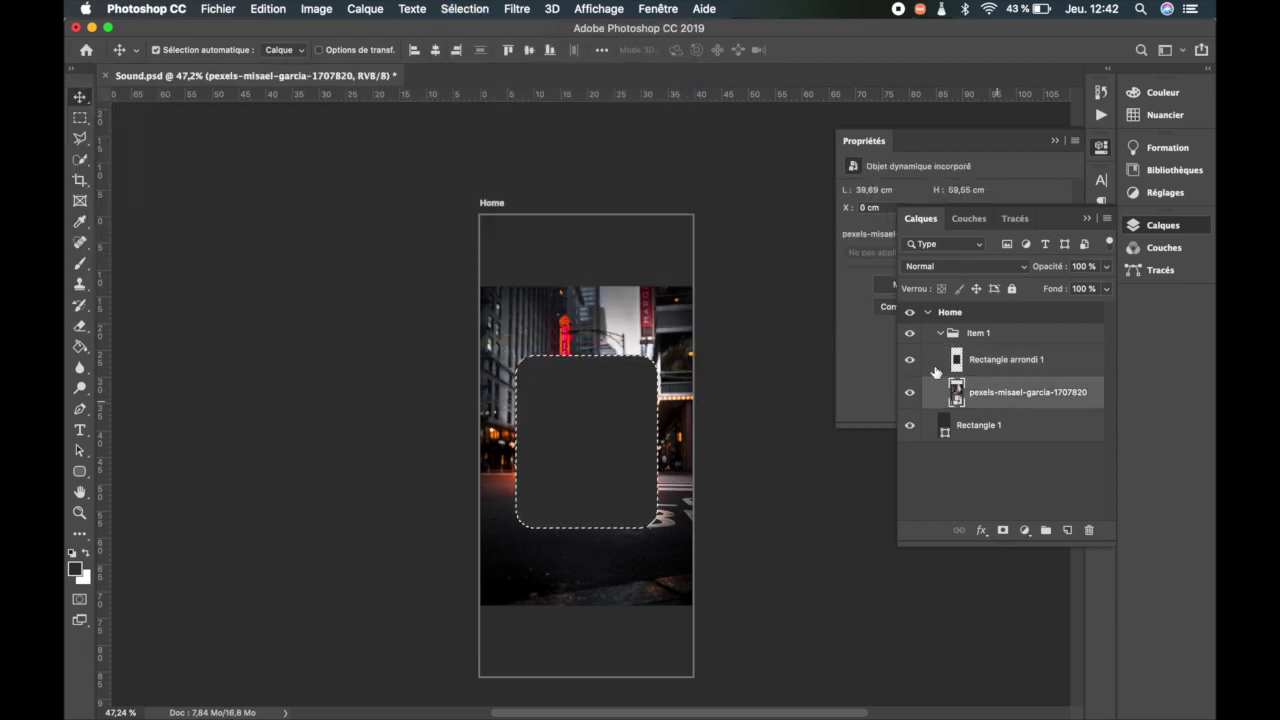
click(909, 359)
click(1003, 530)
click(80, 430)
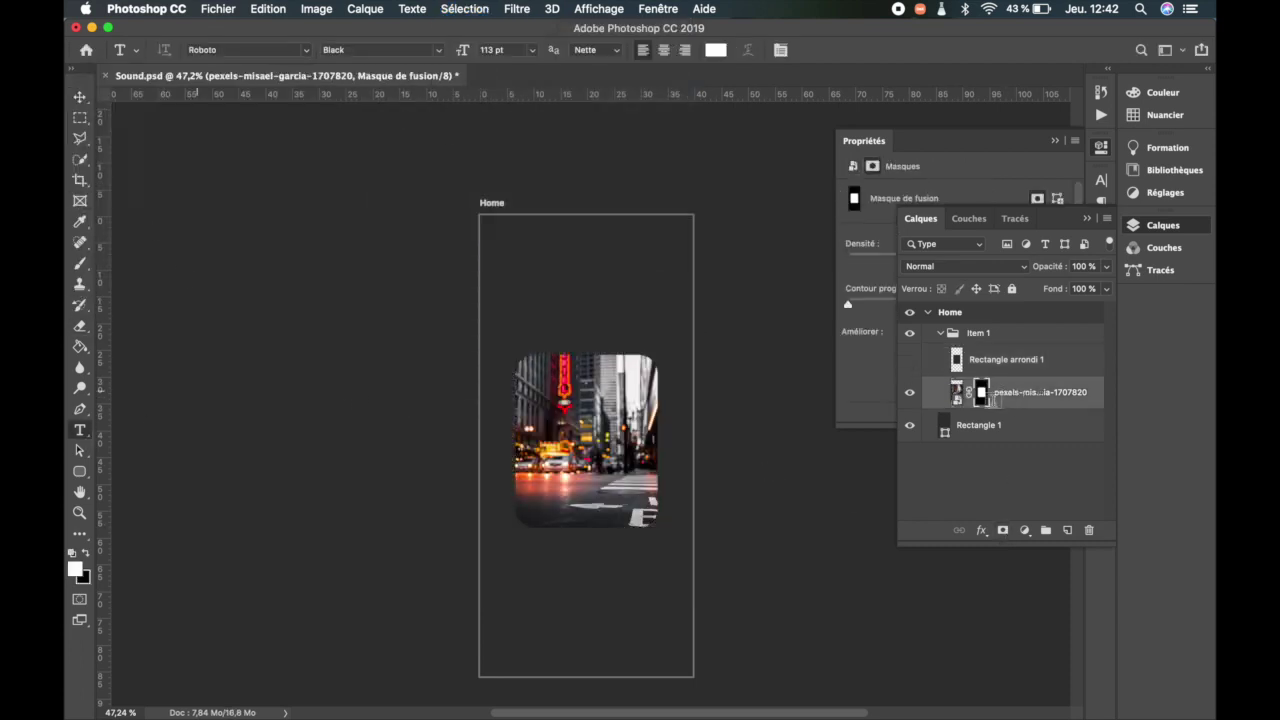
drag(1006, 359, 1089, 530)
Add the white 'Street' label near the photo's bottom in Roboto Bold
click(587, 495)
text(Str)
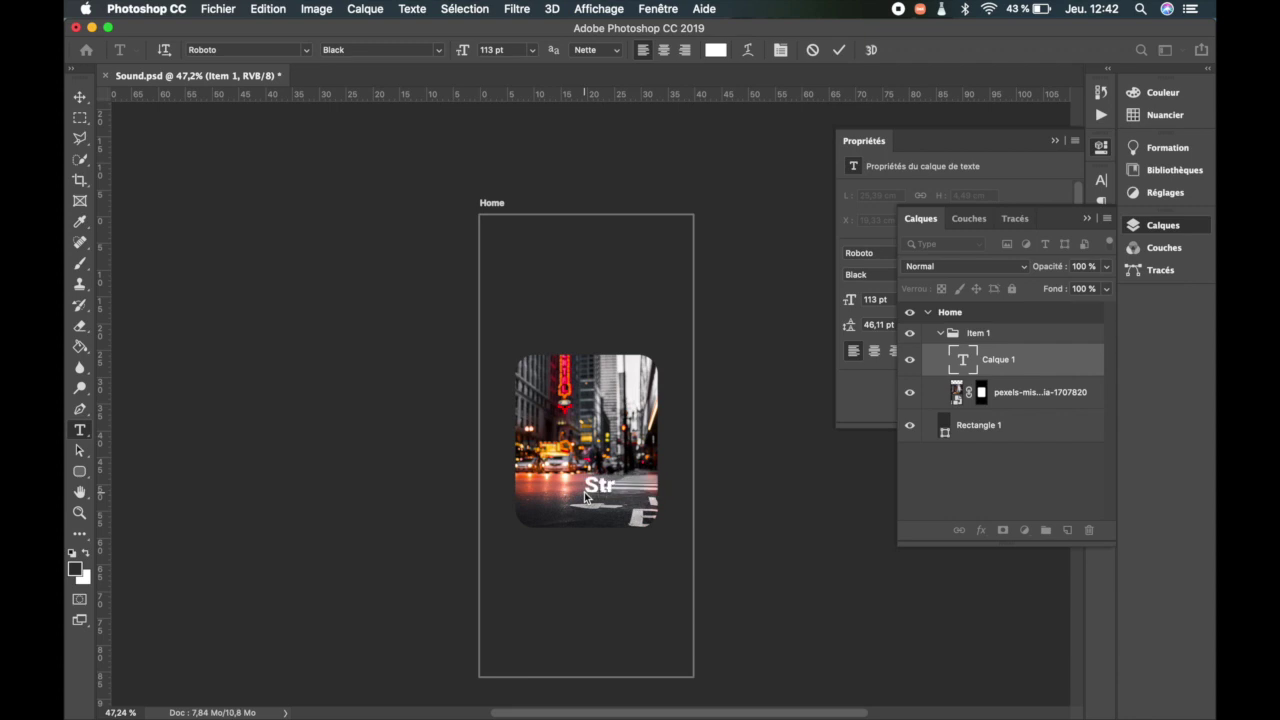
key(super+t)
click(1045, 202)
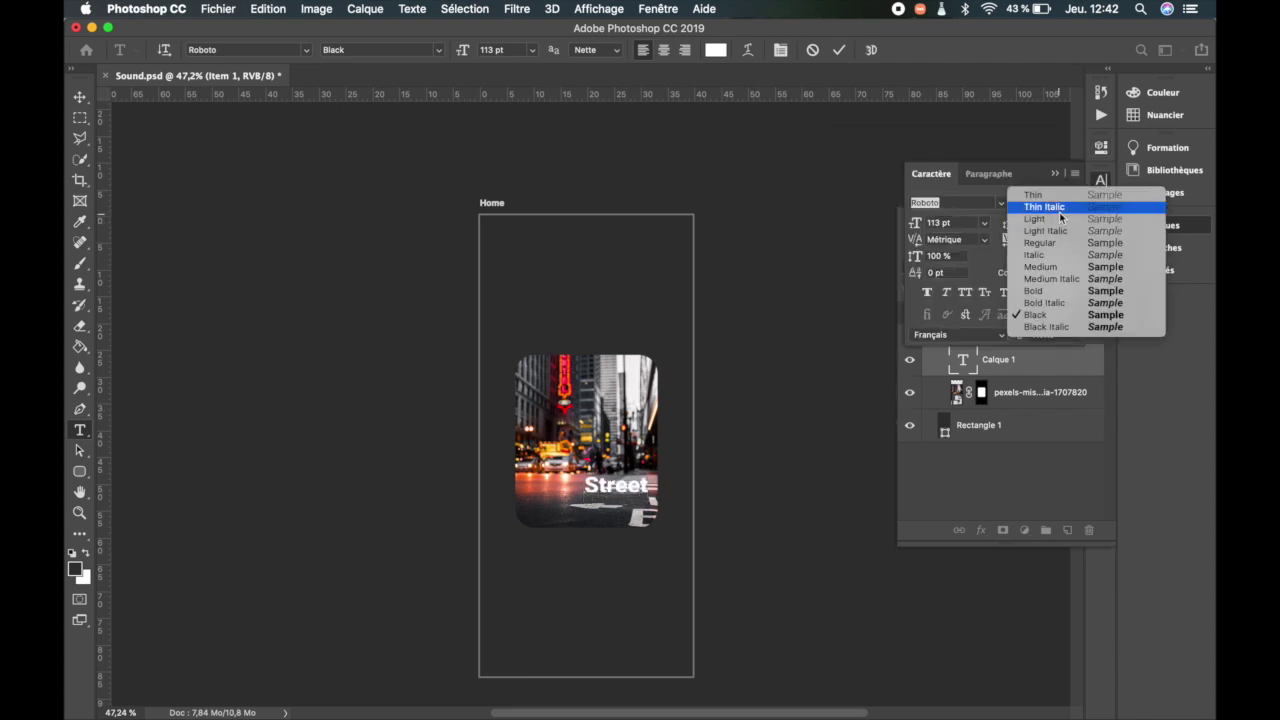
click(1056, 240)
click(1045, 202)
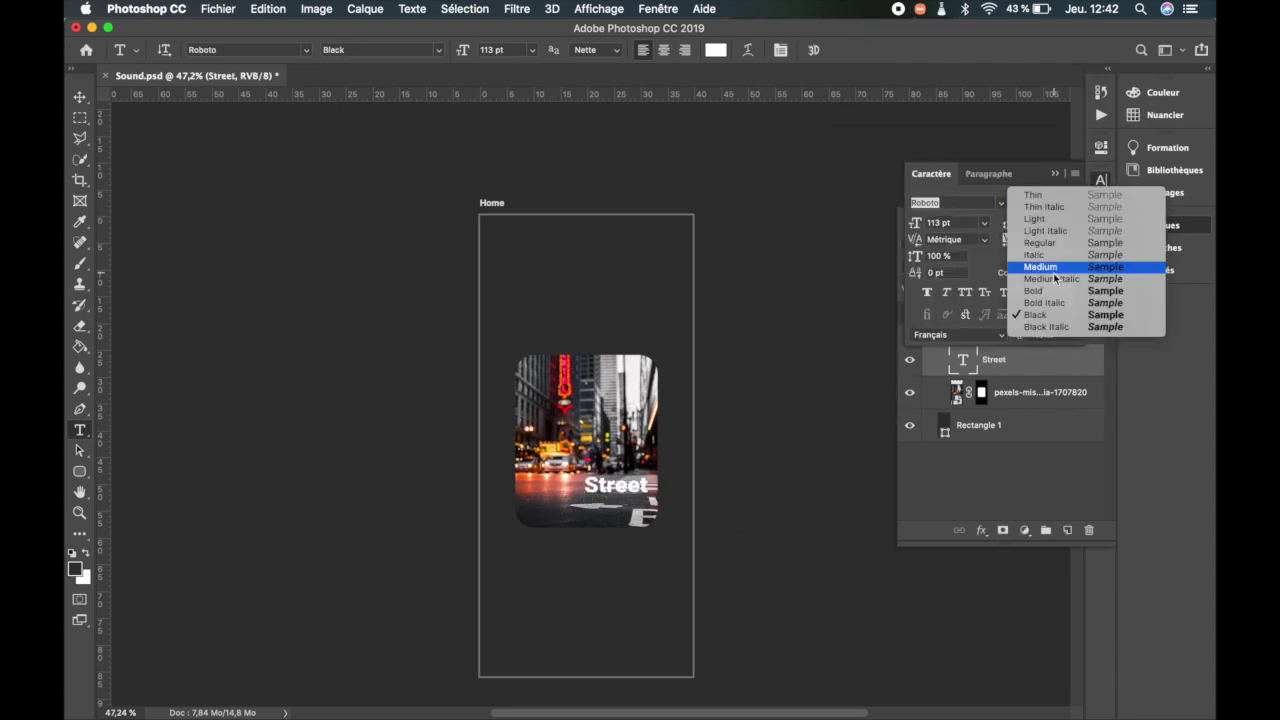
click(1040, 242)
click(1045, 202)
click(1048, 292)
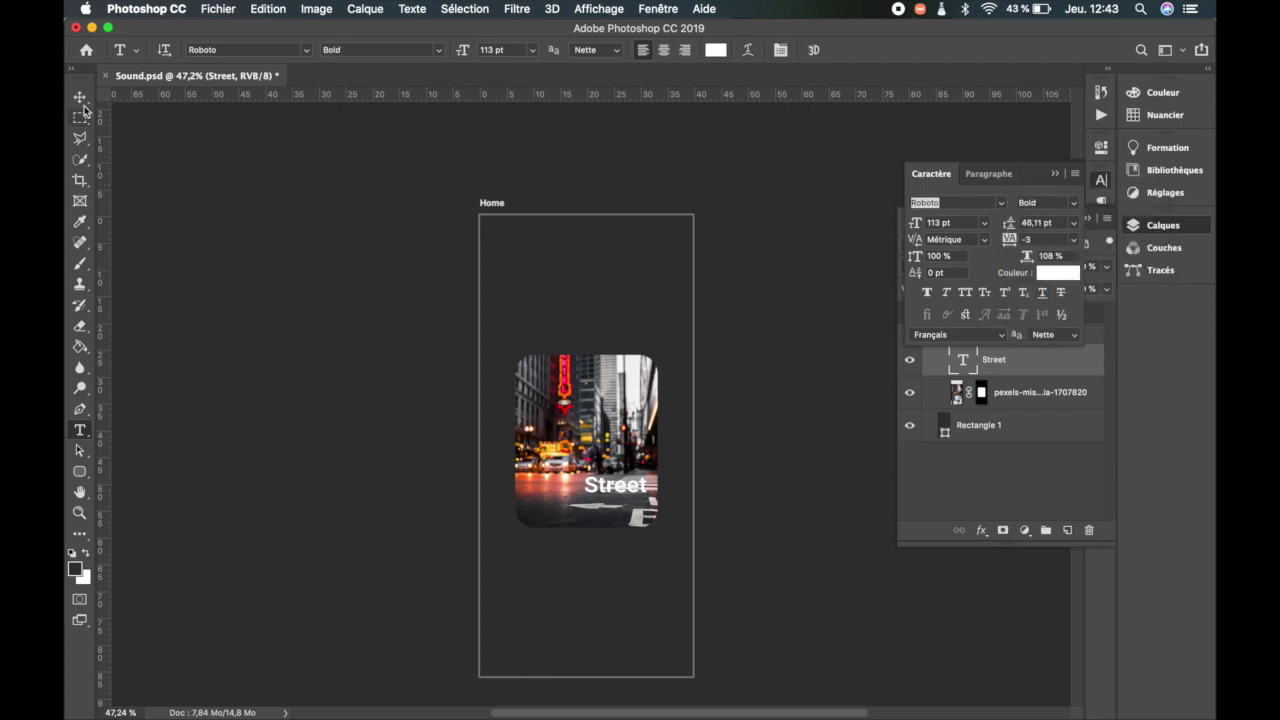
key(v)
Reload the rounded-rectangle selection on the photo, then undo the recent changes
click(588, 411)
click(464, 8)
click(484, 354)
key(Return)
key(ctrl+alt+z)
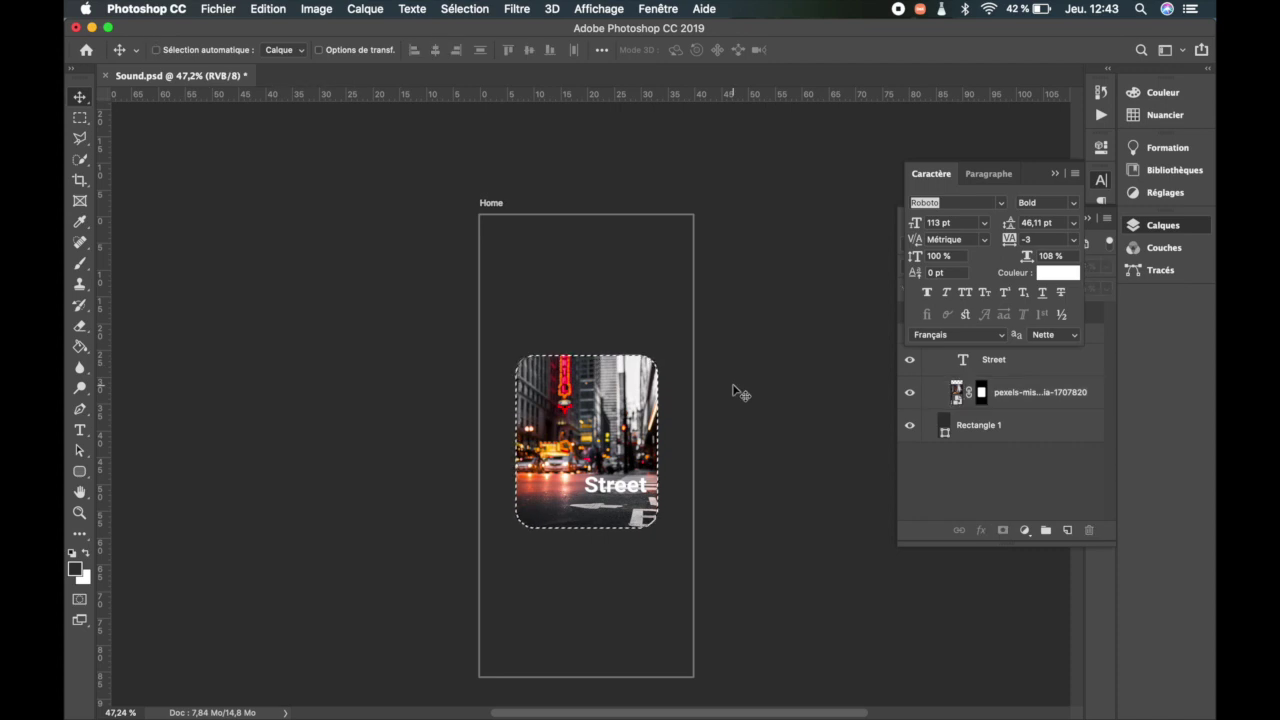
key(ctrl+alt+z)
key(ctrl+alt+z)
Show the rounded rectangle layer again at 100% opacity
click(1055, 174)
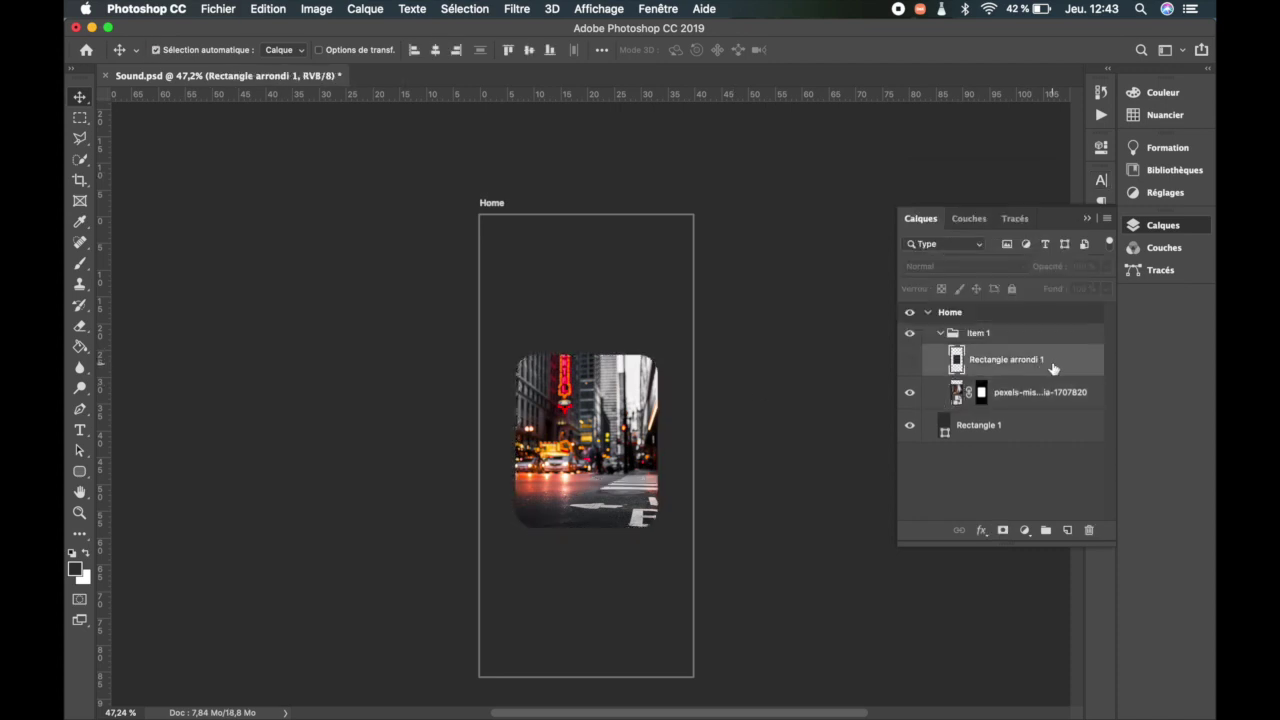
click(909, 360)
click(1080, 266)
text(100)
key(Return)
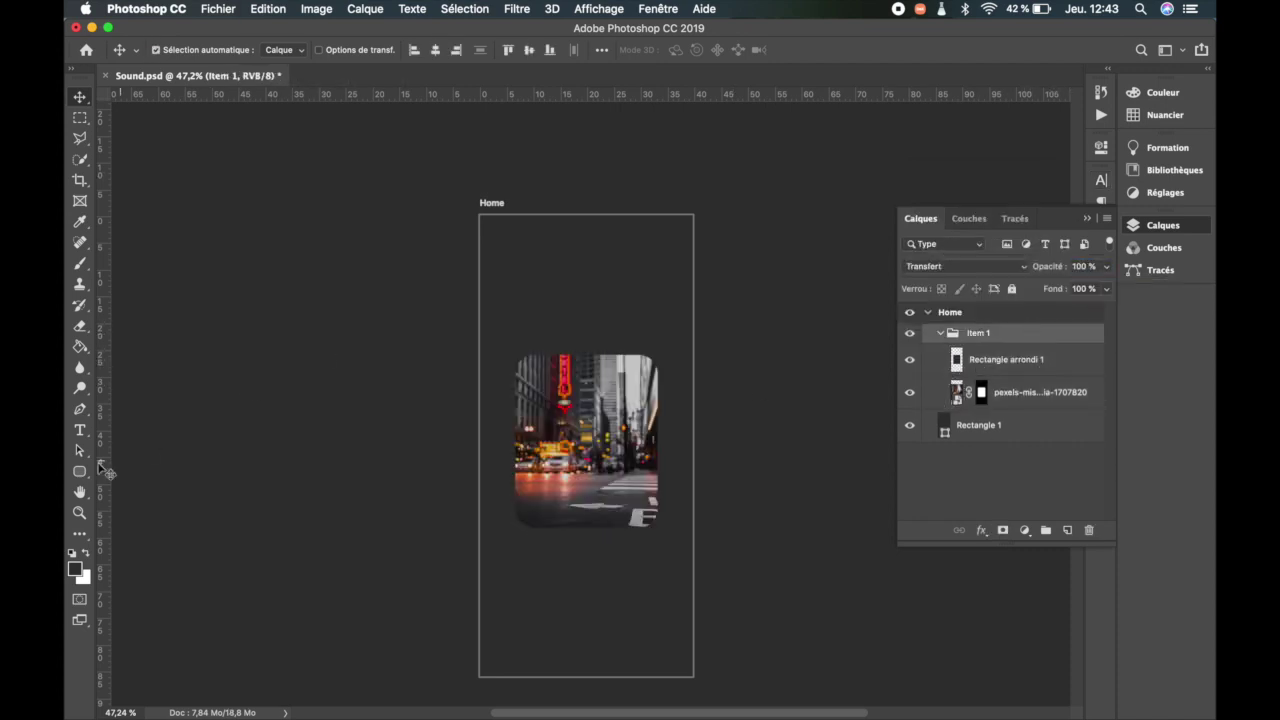
Retype the 'Street' label on the photo and shift it slightly right and down
click(80, 430)
click(574, 498)
text(Stree)
click(86, 96)
drag(604, 500, 617, 508)
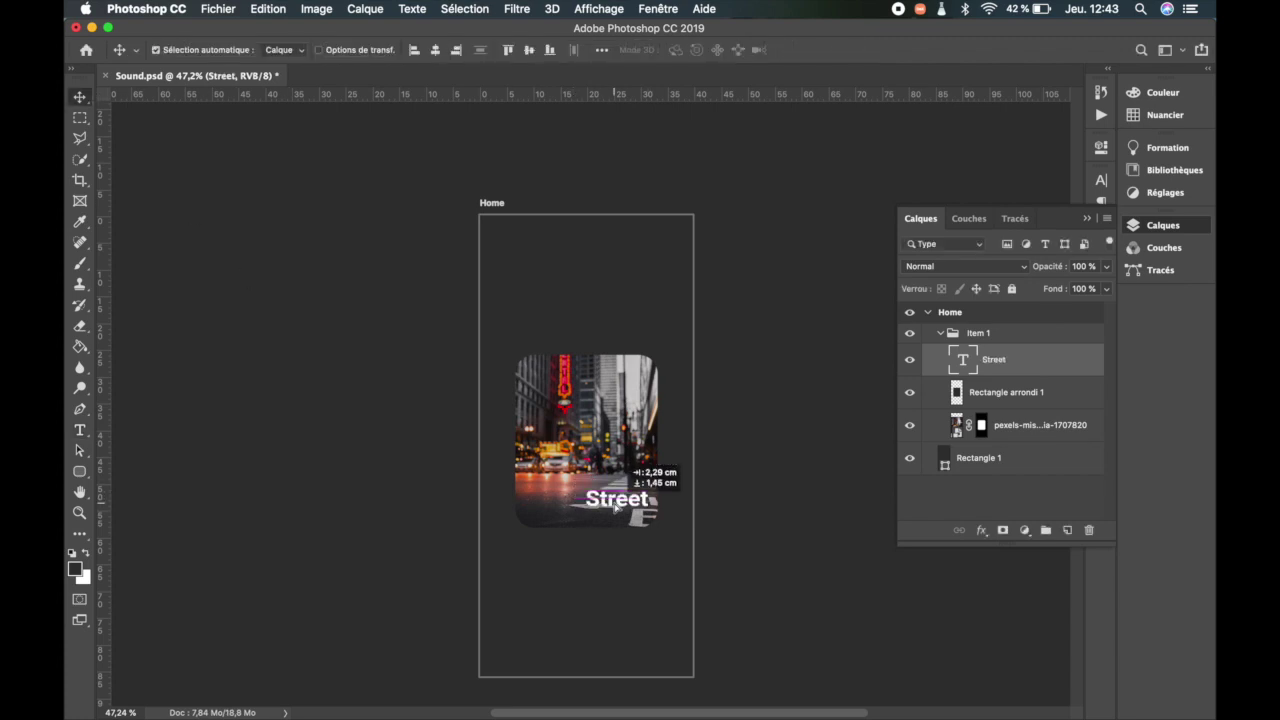
Add a white circled-arrow custom shape to the left of the Street label
right_click(78, 474)
click(151, 537)
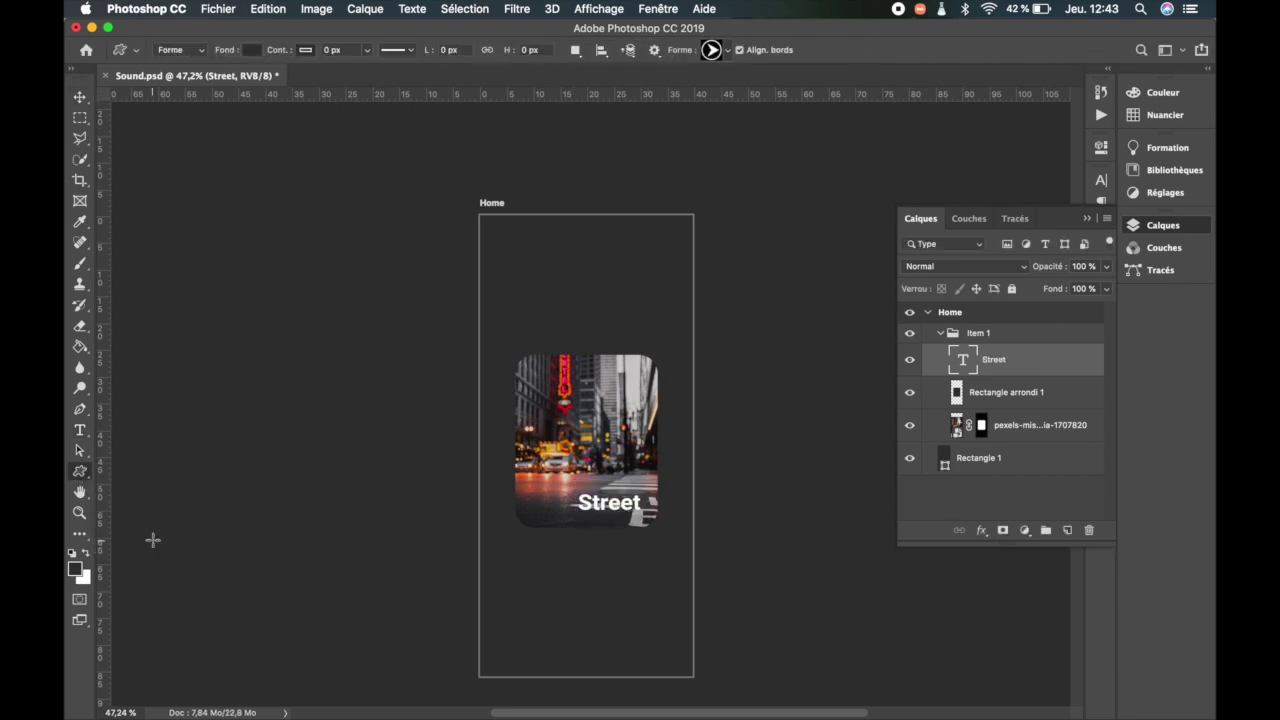
click(726, 50)
double_click(709, 84)
click(541, 490)
key(Return)
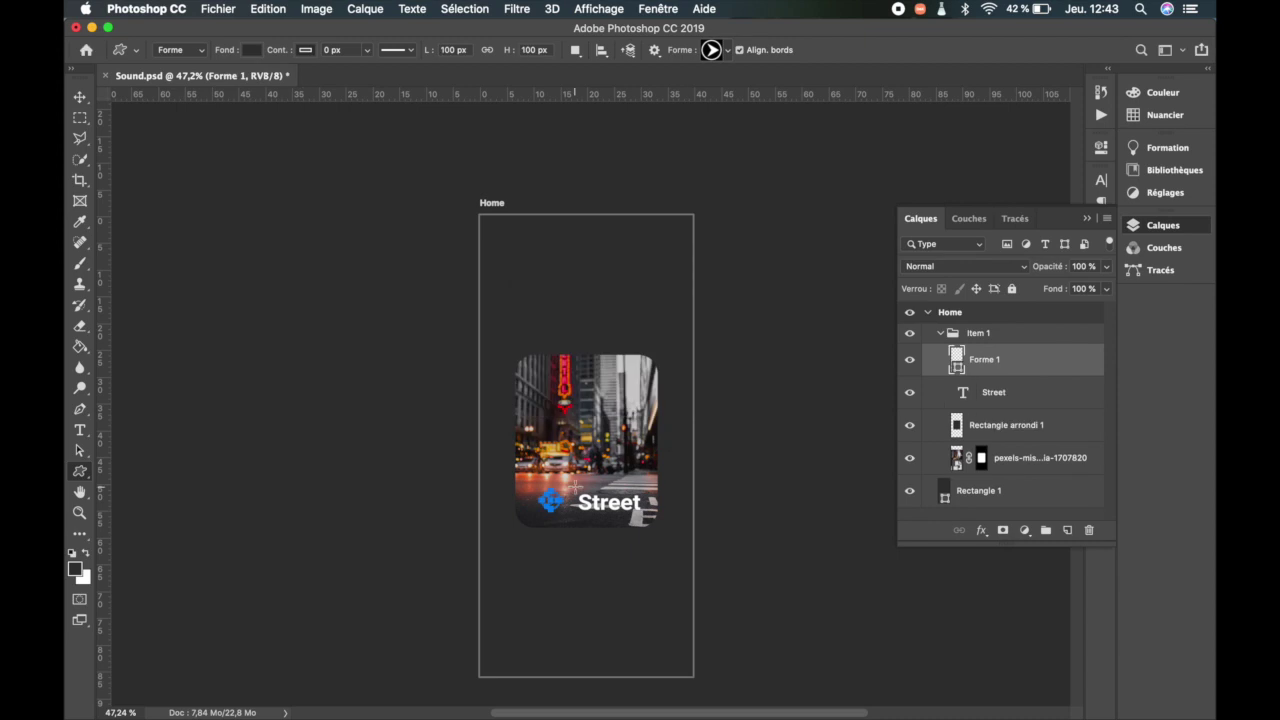
scroll(541, 490, up, 3)
click(250, 49)
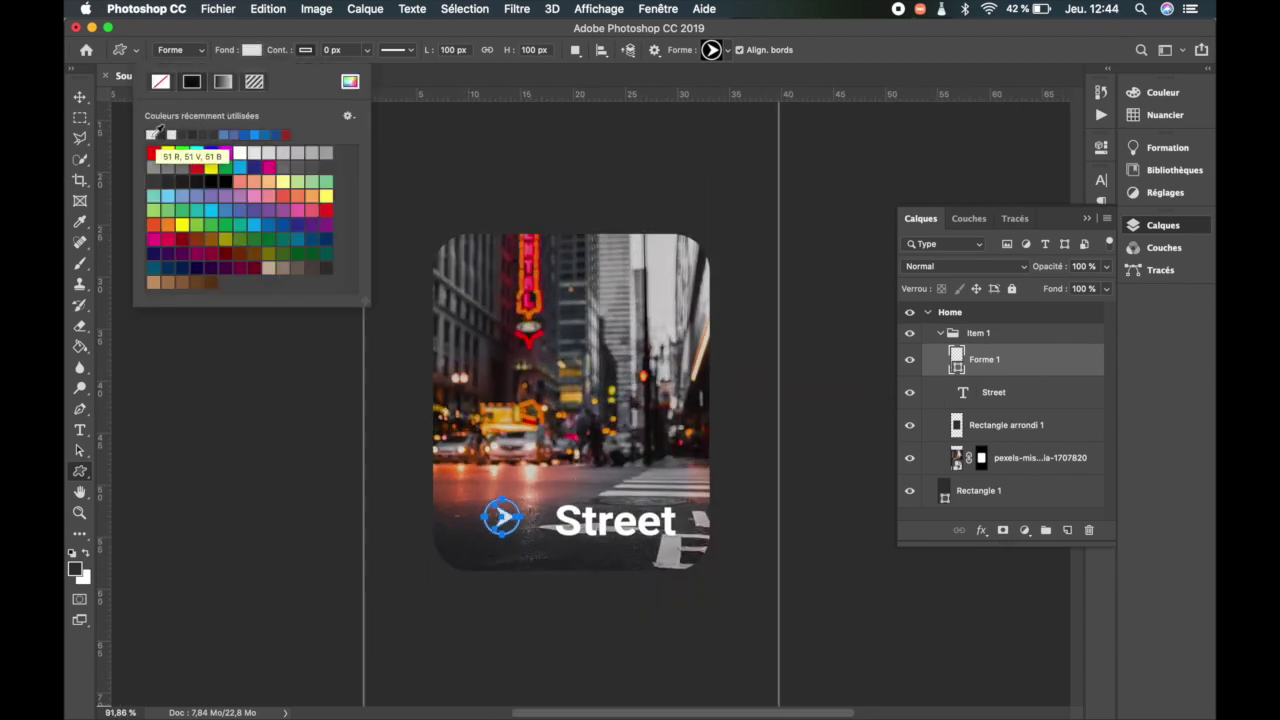
click(174, 133)
Nudge the arrow and Street label right, then the arrow back left
key(v)
shift+click(579, 523)
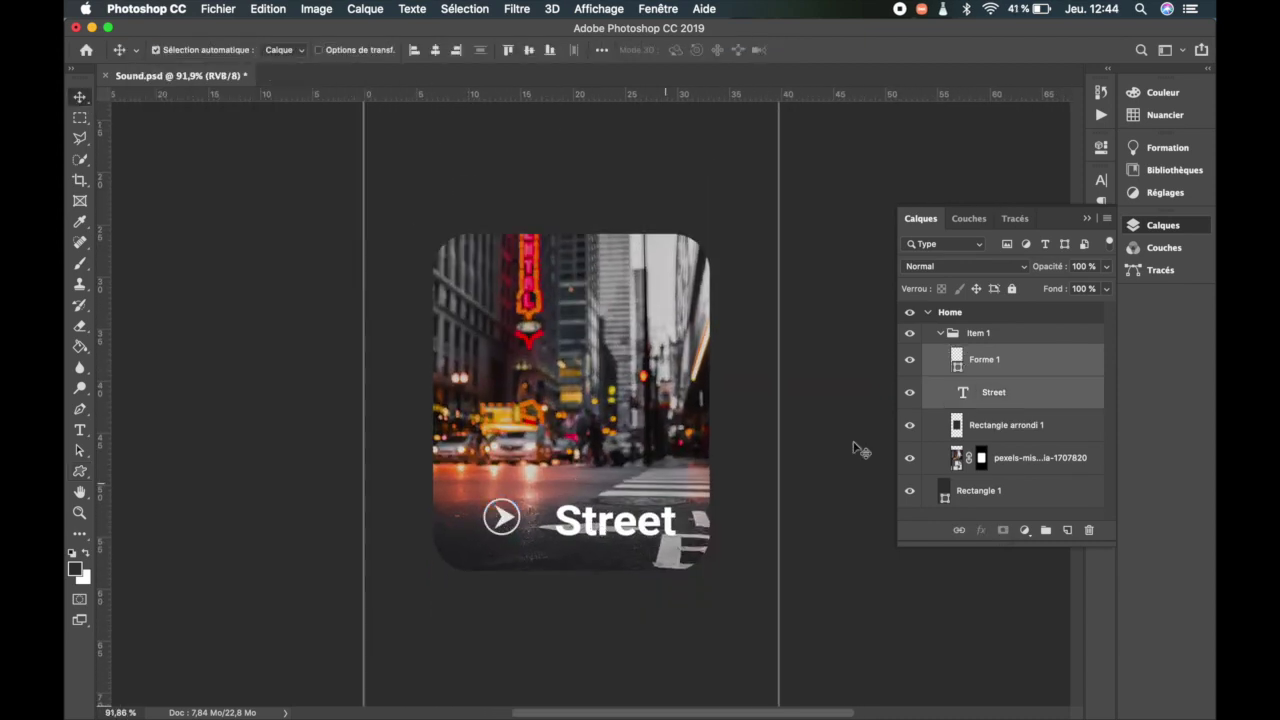
key(Right)
key(Right)
key(Right)
key(Right)
click(1063, 398)
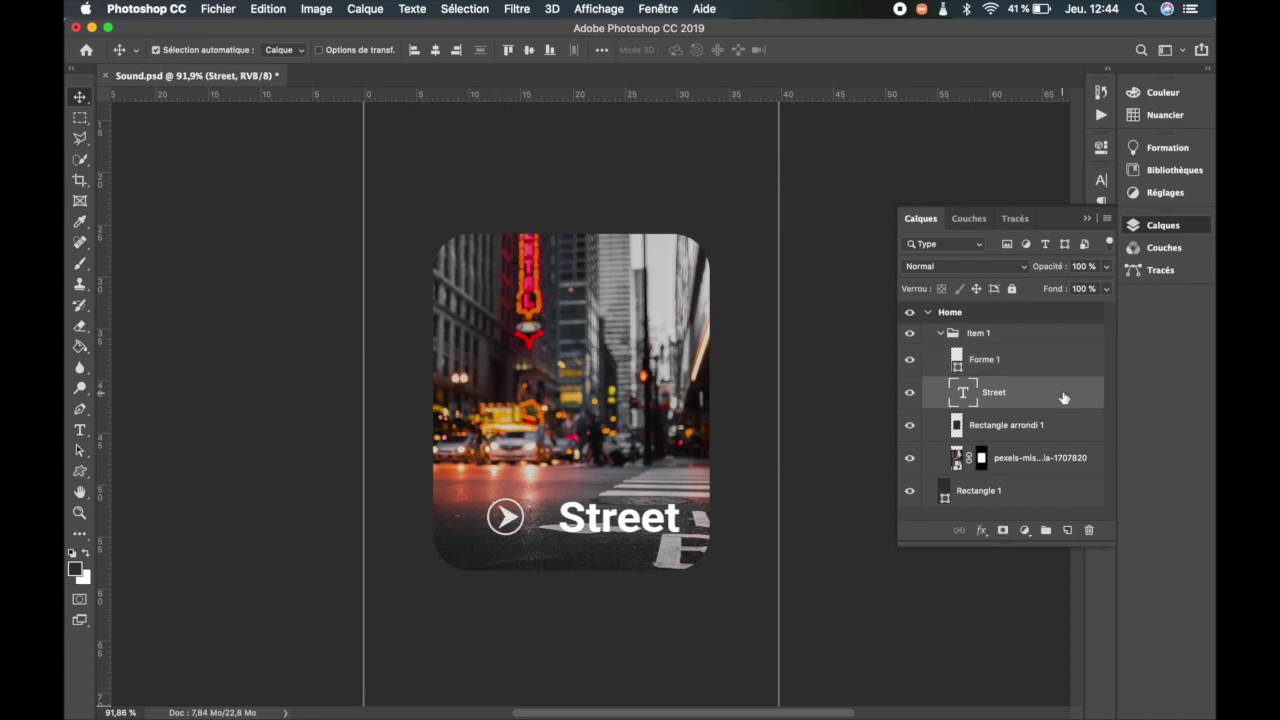
click(1041, 362)
key(shift+Left)
key(shift+Left)
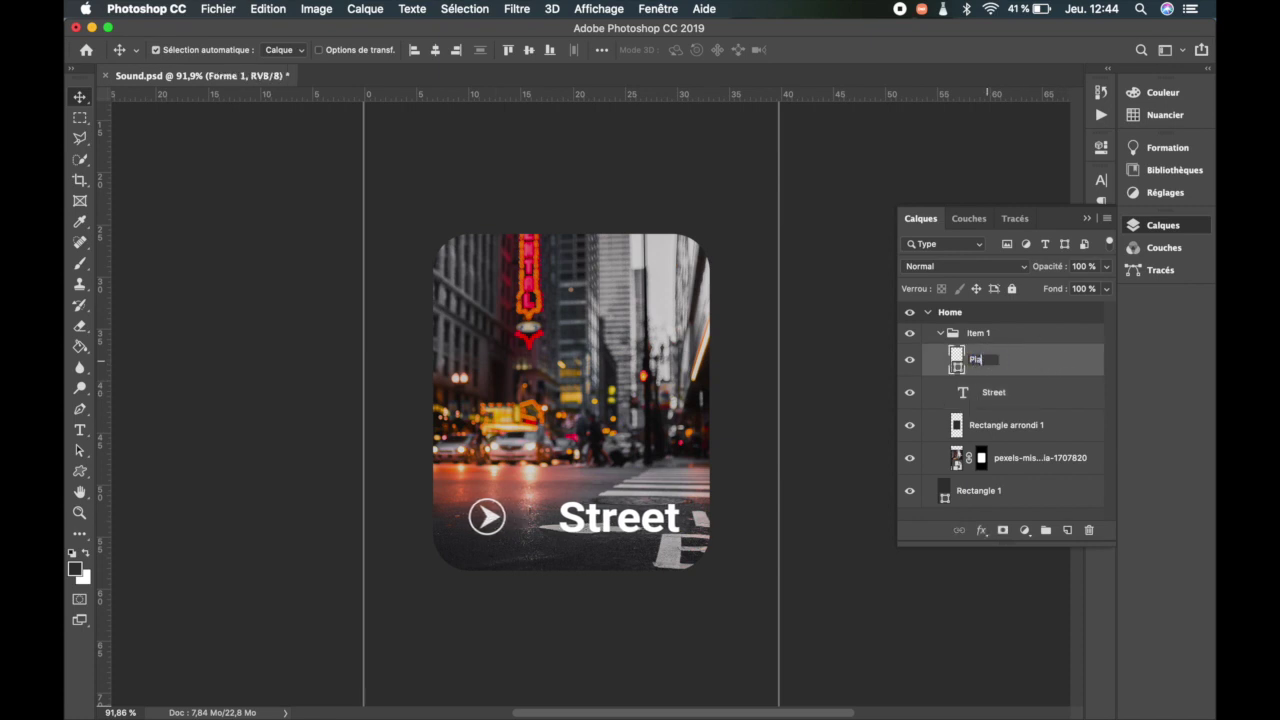
Duplicate the Item 1 group and rename the copy 'Item 2'
click(940, 333)
drag(1050, 338, 1067, 530)
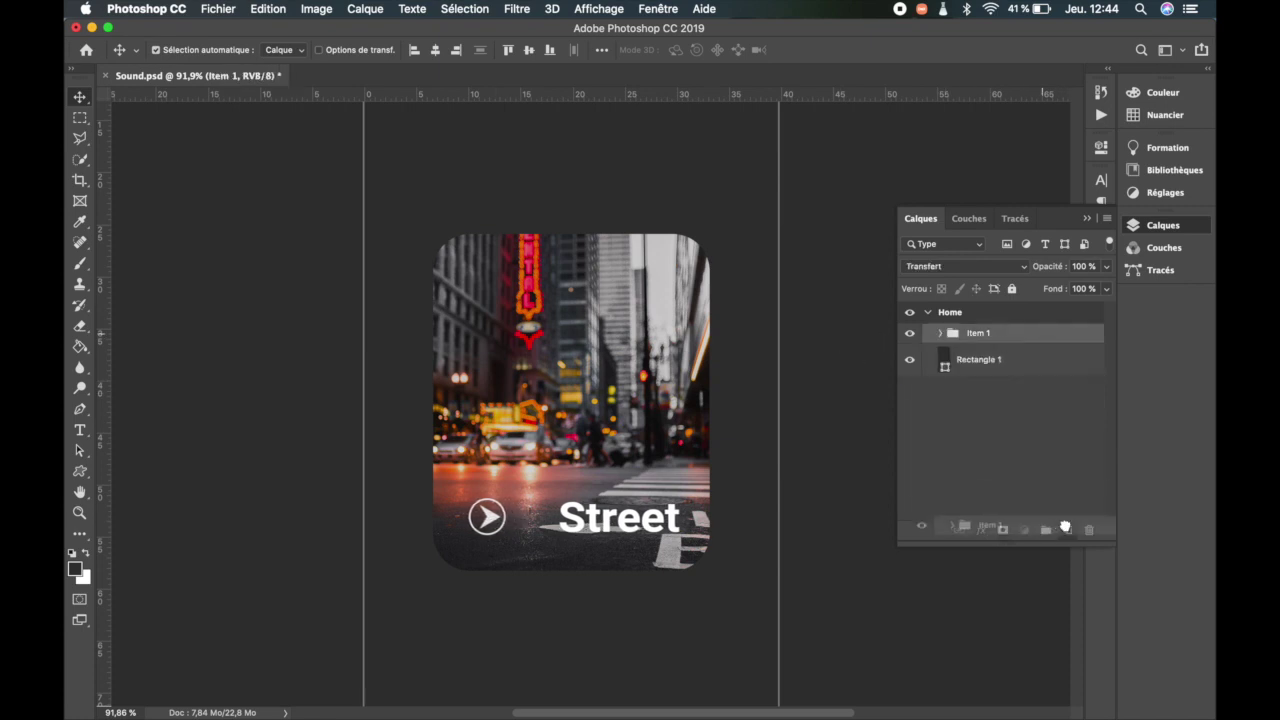
double_click(985, 353)
click(940, 354)
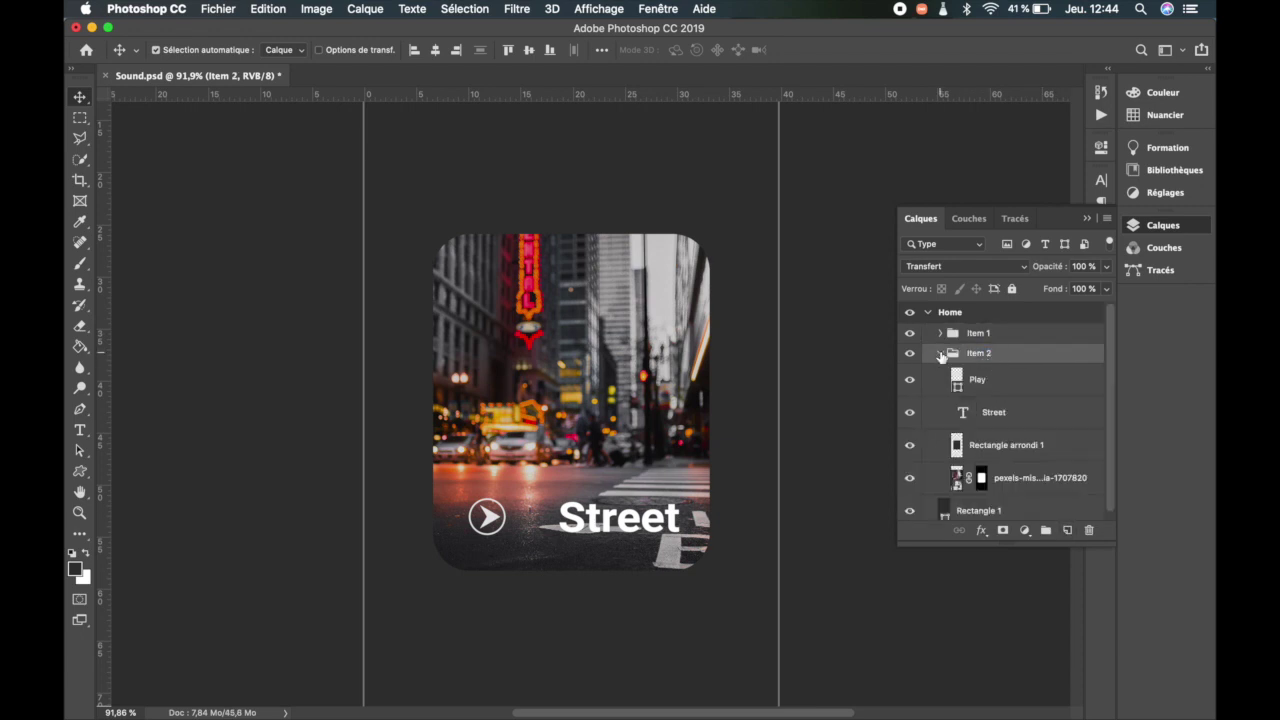
click(964, 486)
Run a new Pexels photo search and scroll through the results
click(191, 90)
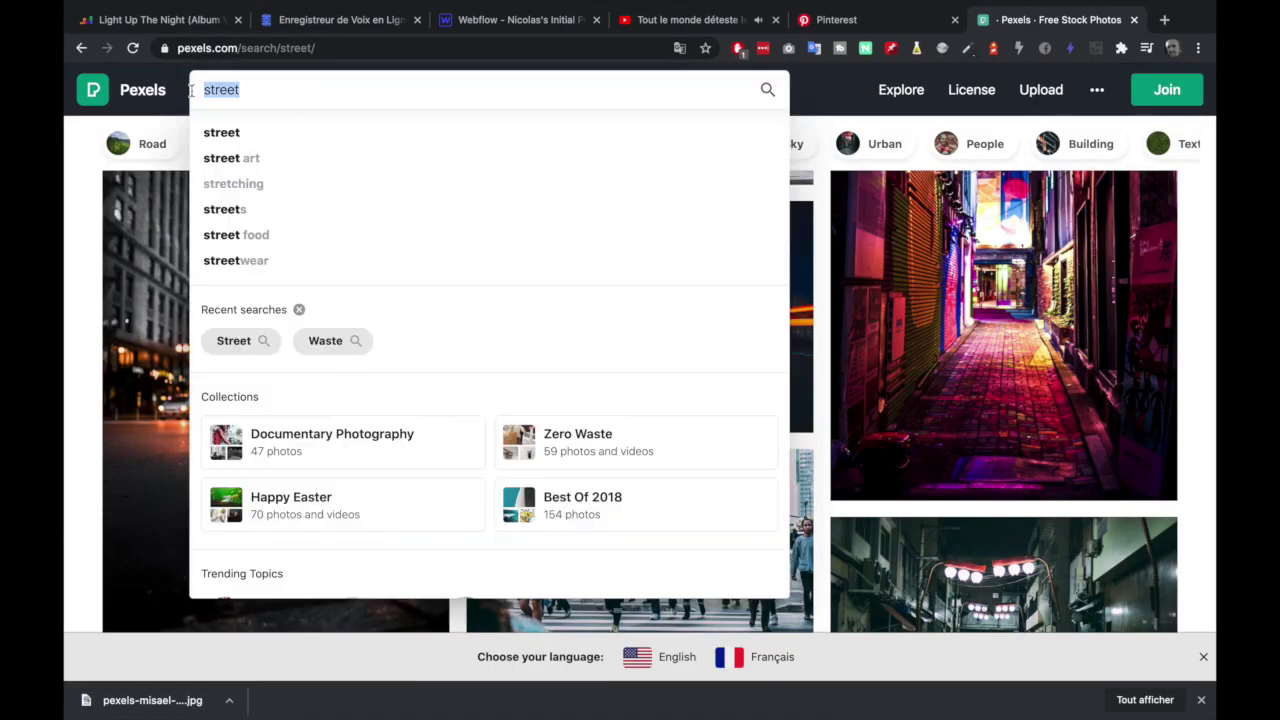
text(h)
key(Return)
scroll(206, 337, down, 5)
scroll(206, 337, down, 2)
scroll(490, 394, down, 5)
scroll(490, 394, down, 5)
scroll(490, 394, down, 5)
scroll(490, 394, down, 5)
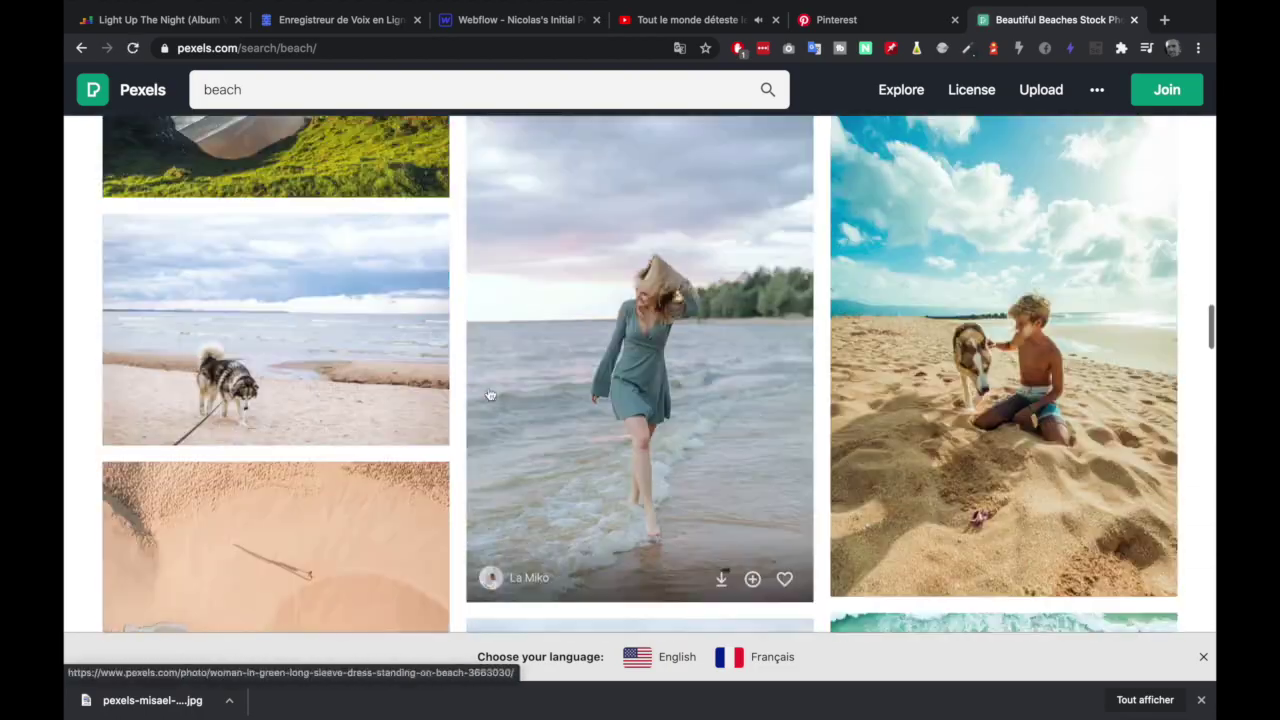
scroll(490, 394, down, 4)
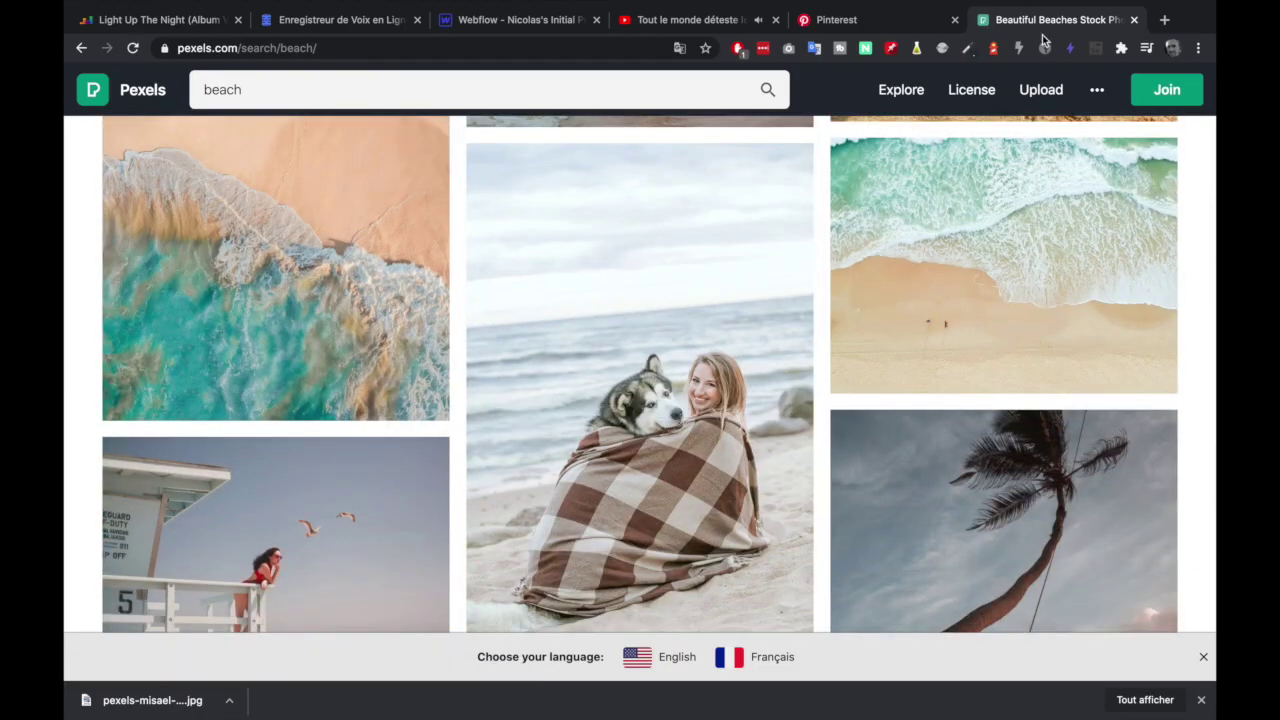
Search Pexels for 'fireplace'
click(270, 88)
text(fireplace)
key(Return)
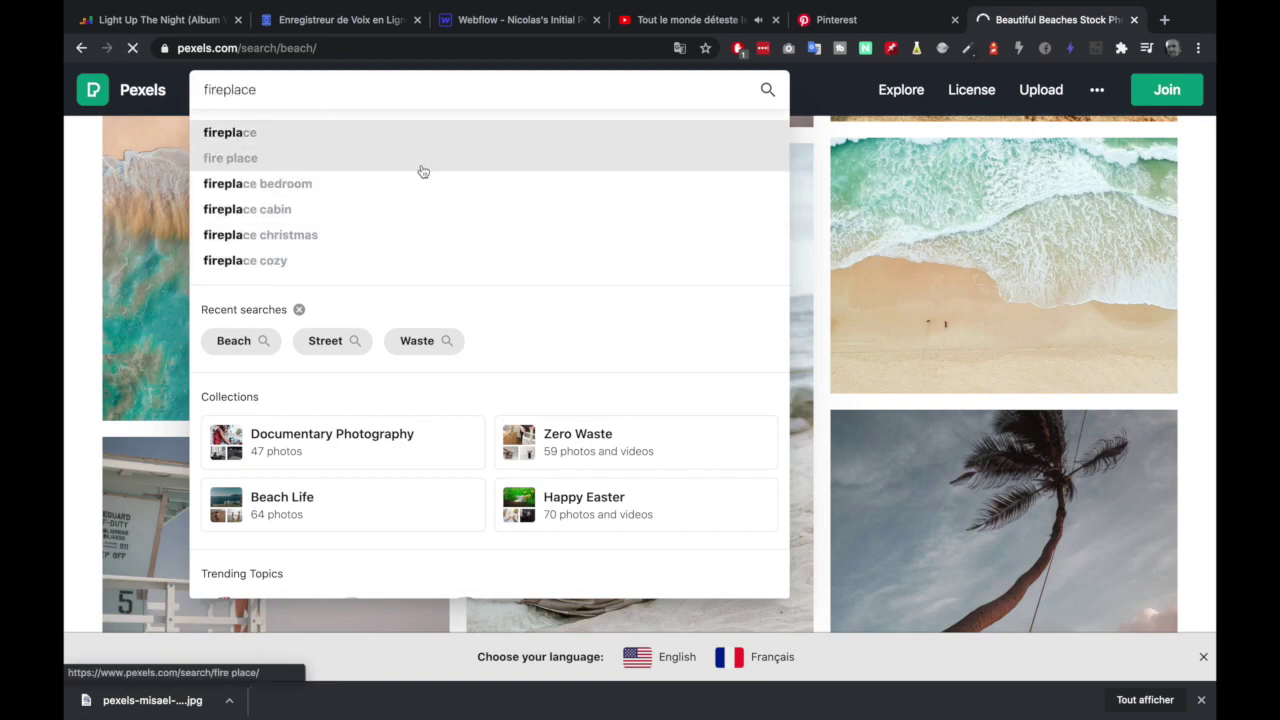
Scroll the fireplace results and download the 'Firewood Burning in Fireplace' photo
scroll(557, 372, down, 5)
scroll(557, 372, down, 3)
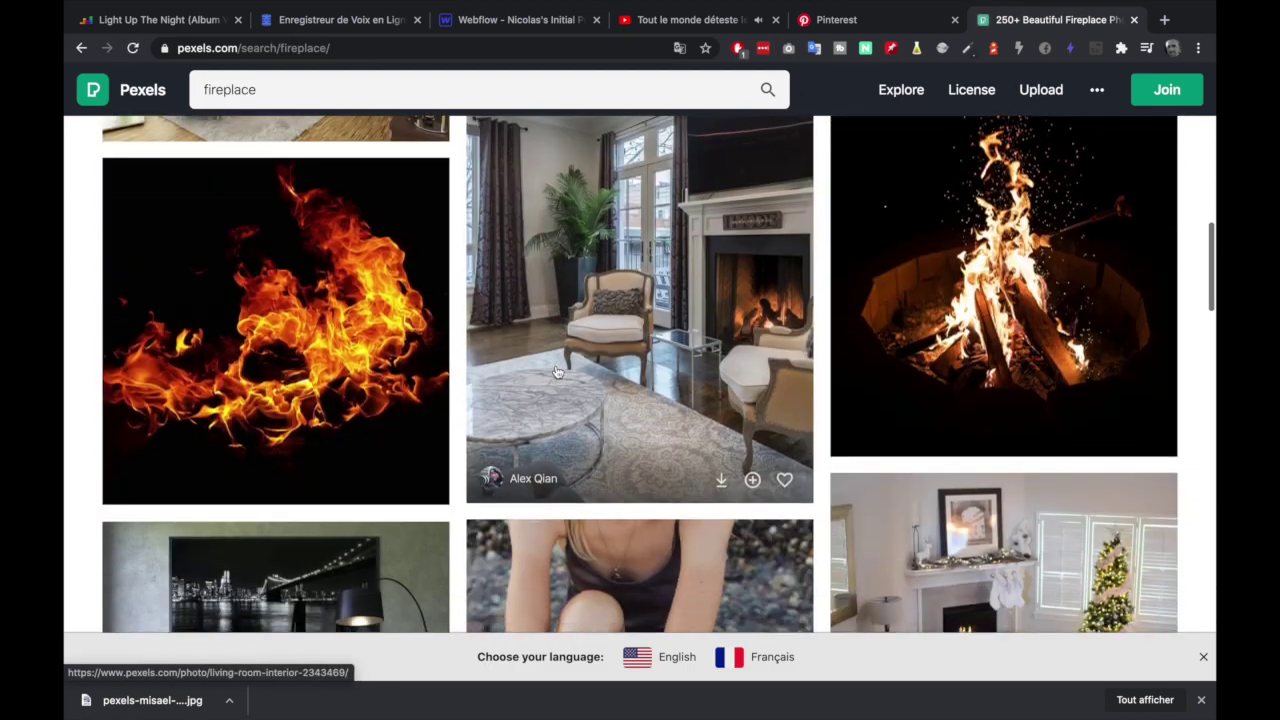
scroll(557, 372, down, 5)
scroll(557, 372, down, 5)
scroll(557, 372, down, 5)
scroll(557, 372, down, 5)
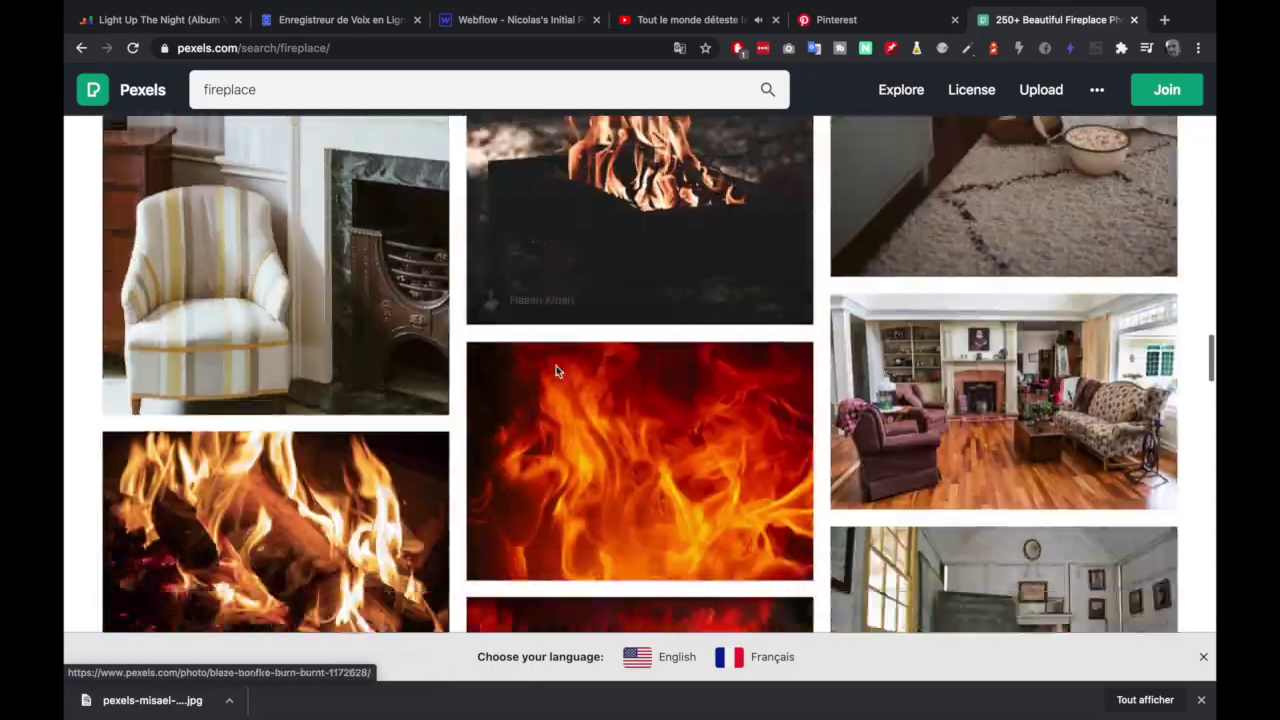
scroll(557, 372, down, 3)
scroll(557, 372, down, 5)
scroll(557, 372, down, 5)
scroll(557, 372, down, 5)
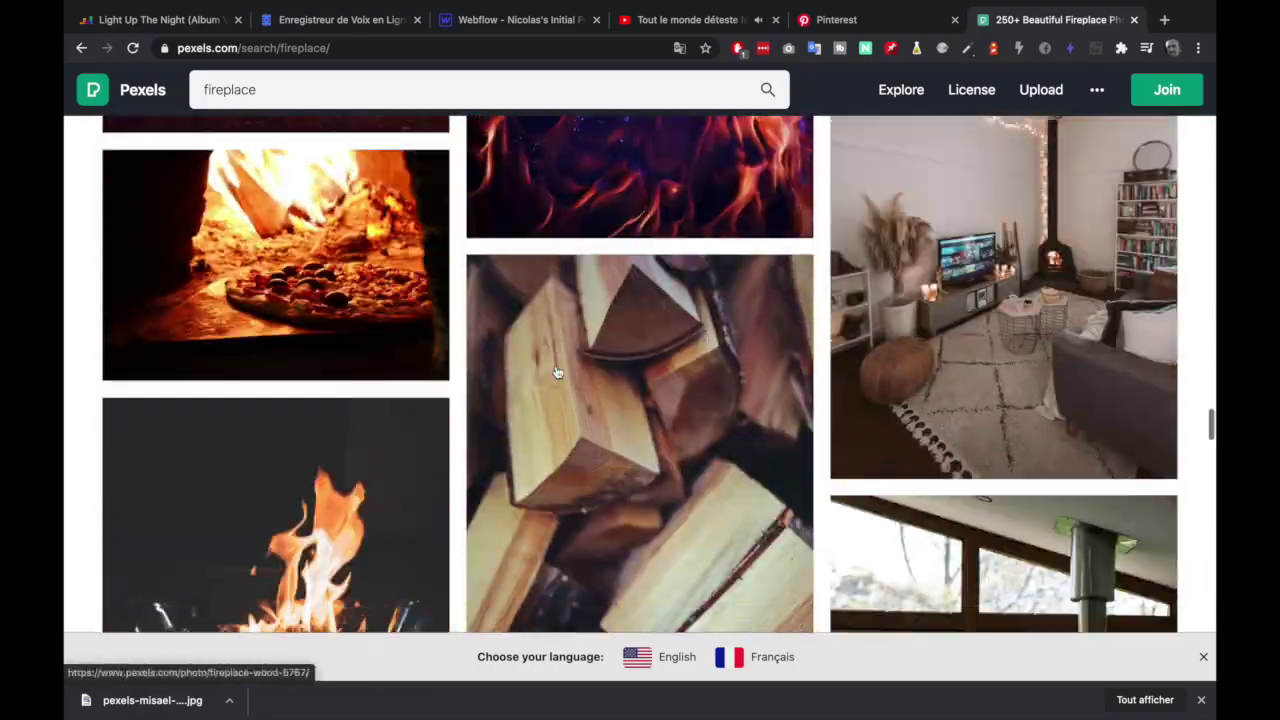
scroll(557, 372, down, 3)
scroll(557, 372, down, 5)
scroll(557, 372, down, 5)
scroll(557, 372, down, 5)
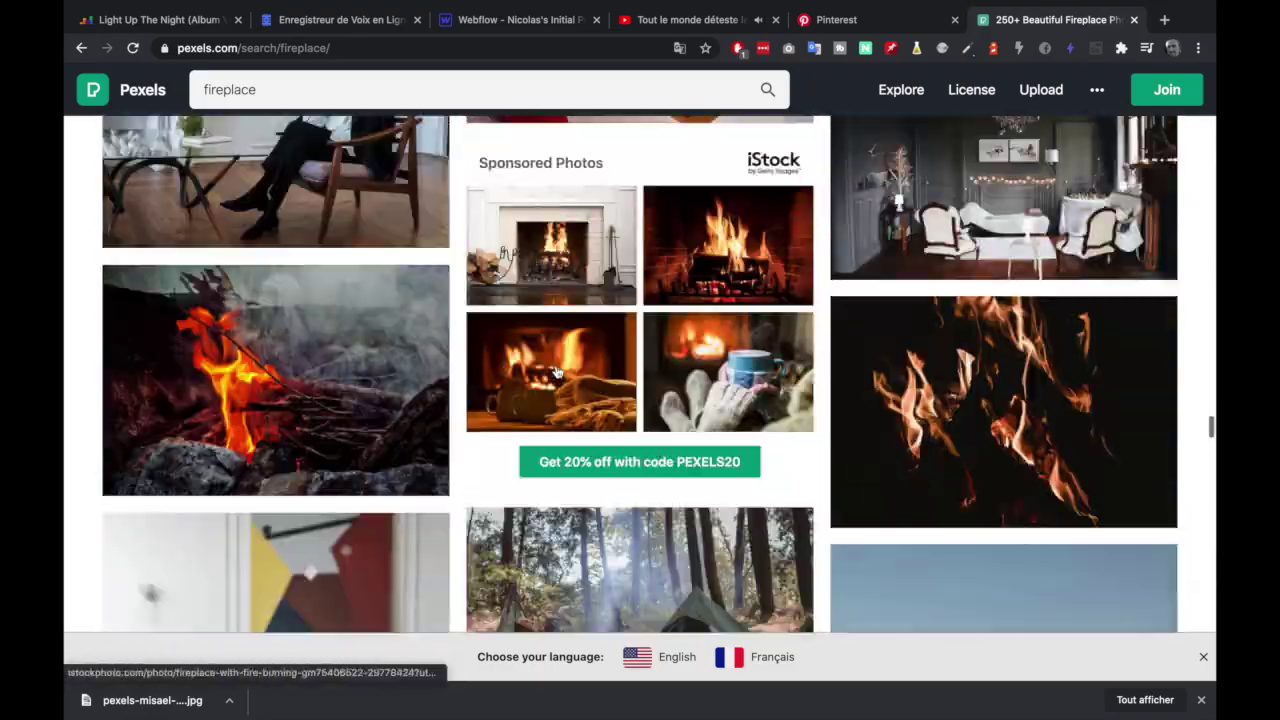
scroll(557, 372, down, 3)
scroll(557, 372, down, 5)
scroll(557, 372, down, 5)
scroll(557, 372, down, 5)
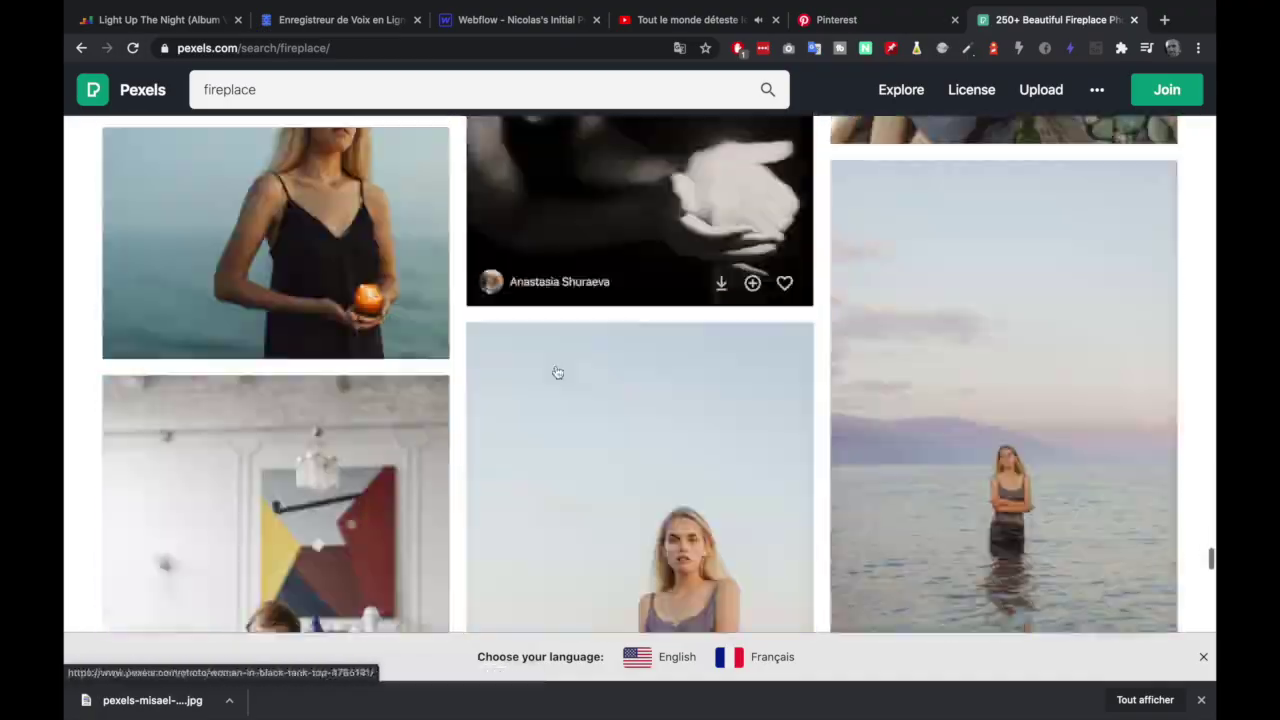
scroll(557, 372, down, 5)
scroll(557, 372, down, 5)
scroll(520, 300, down, 5)
scroll(543, 414, down, 5)
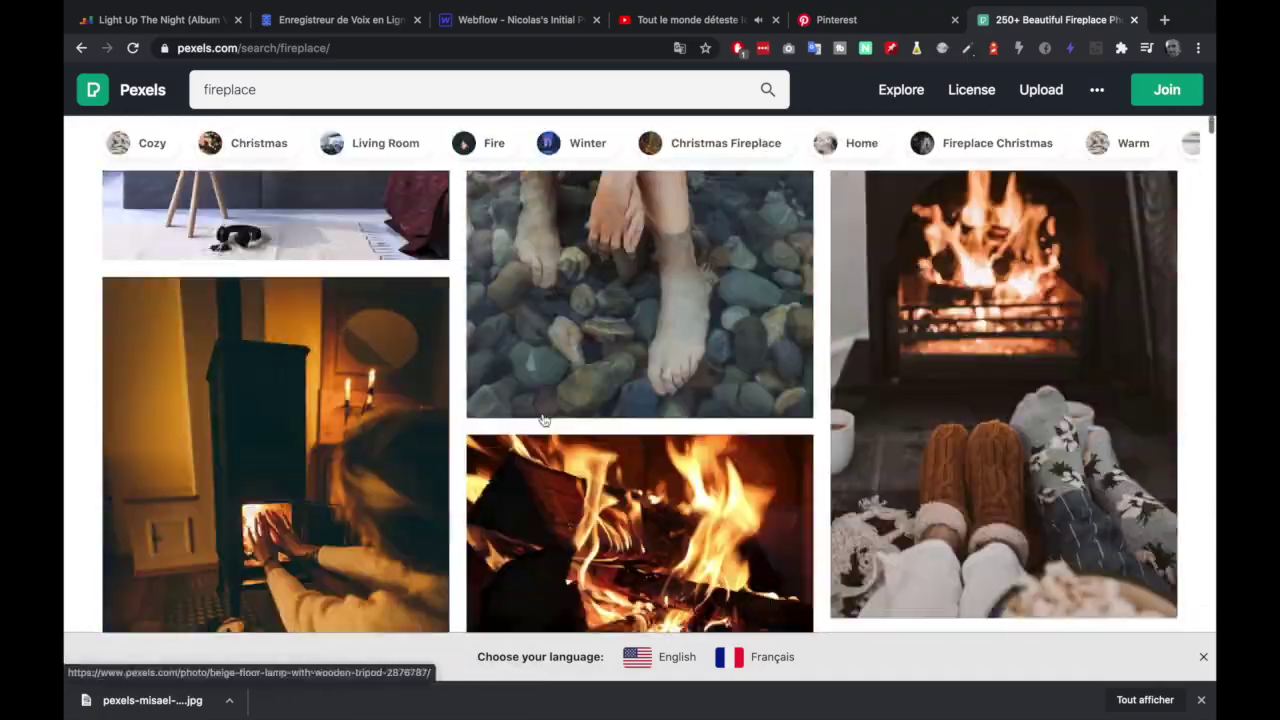
scroll(543, 420, down, 5)
click(1000, 240)
click(1015, 94)
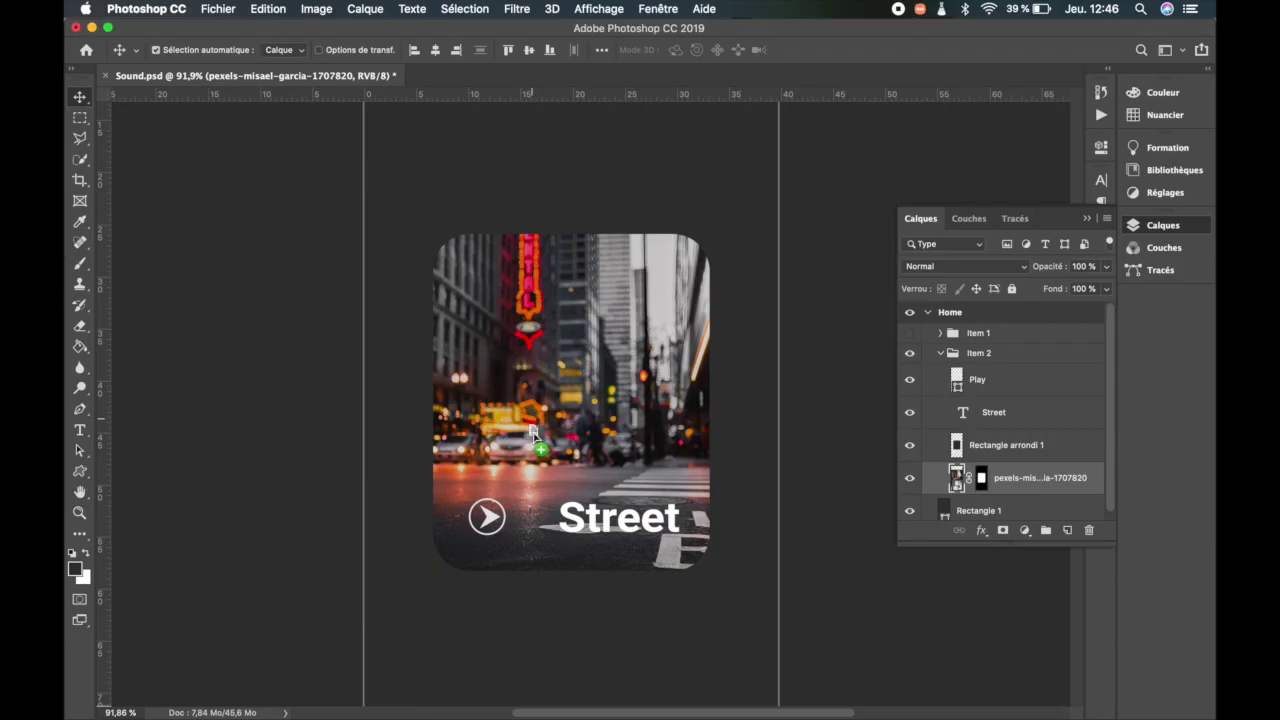
Place the fireplace photo over the second card, enlarge it to cover it, and move it below the street photo
drag(170, 714, 561, 556)
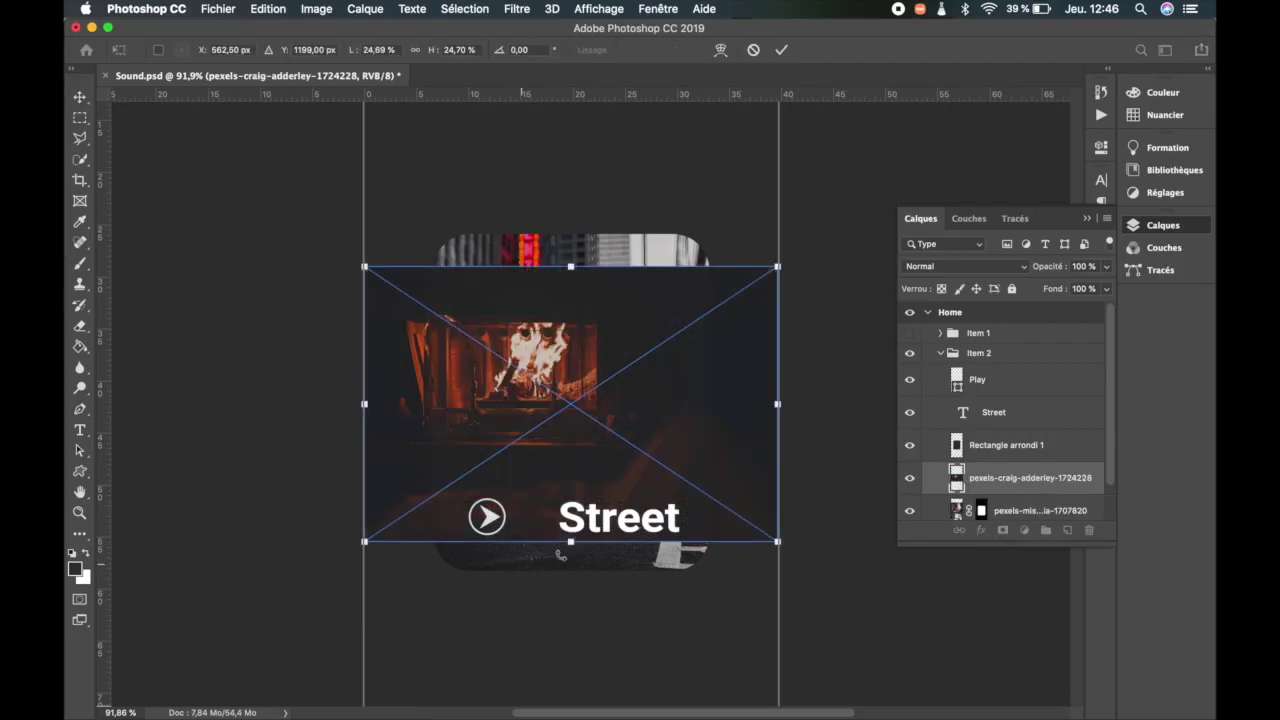
drag(781, 273, 903, 177)
drag(363, 543, 309, 594)
key(Return)
drag(960, 480, 957, 472)
Open the street photo's embedded contents, dismiss the colour profile warning, and close it
double_click(962, 440)
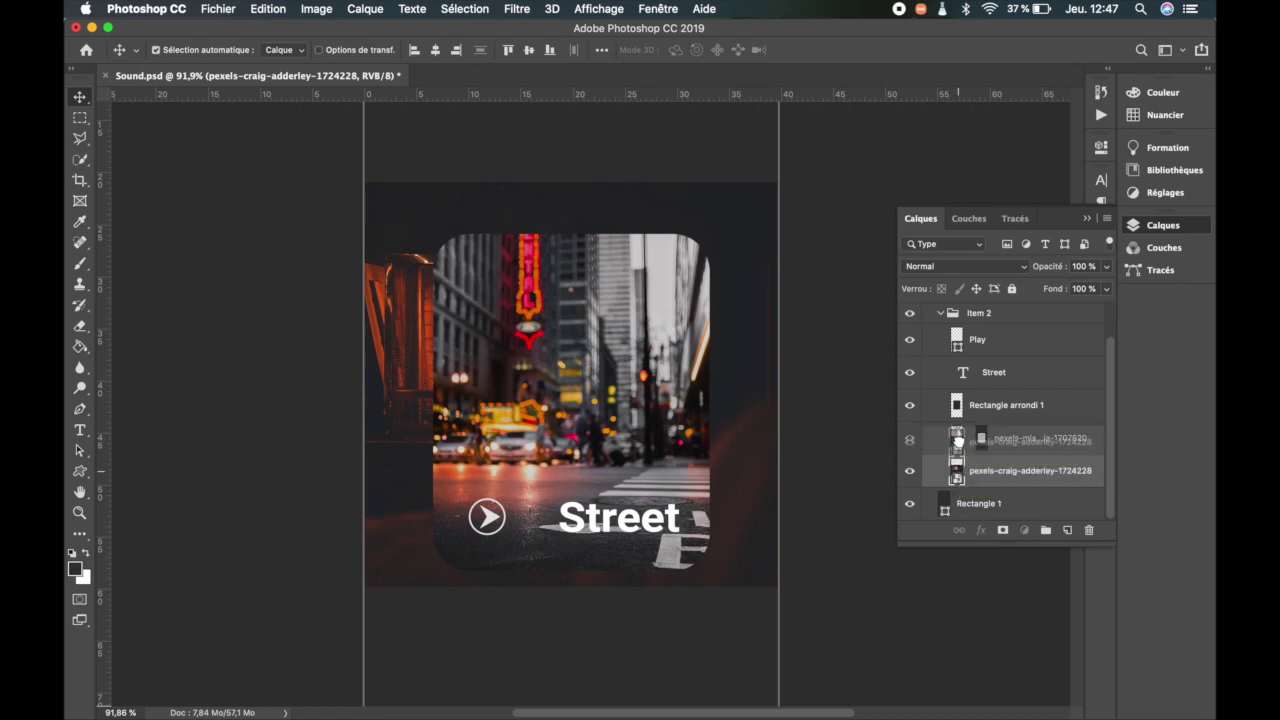
click(776, 441)
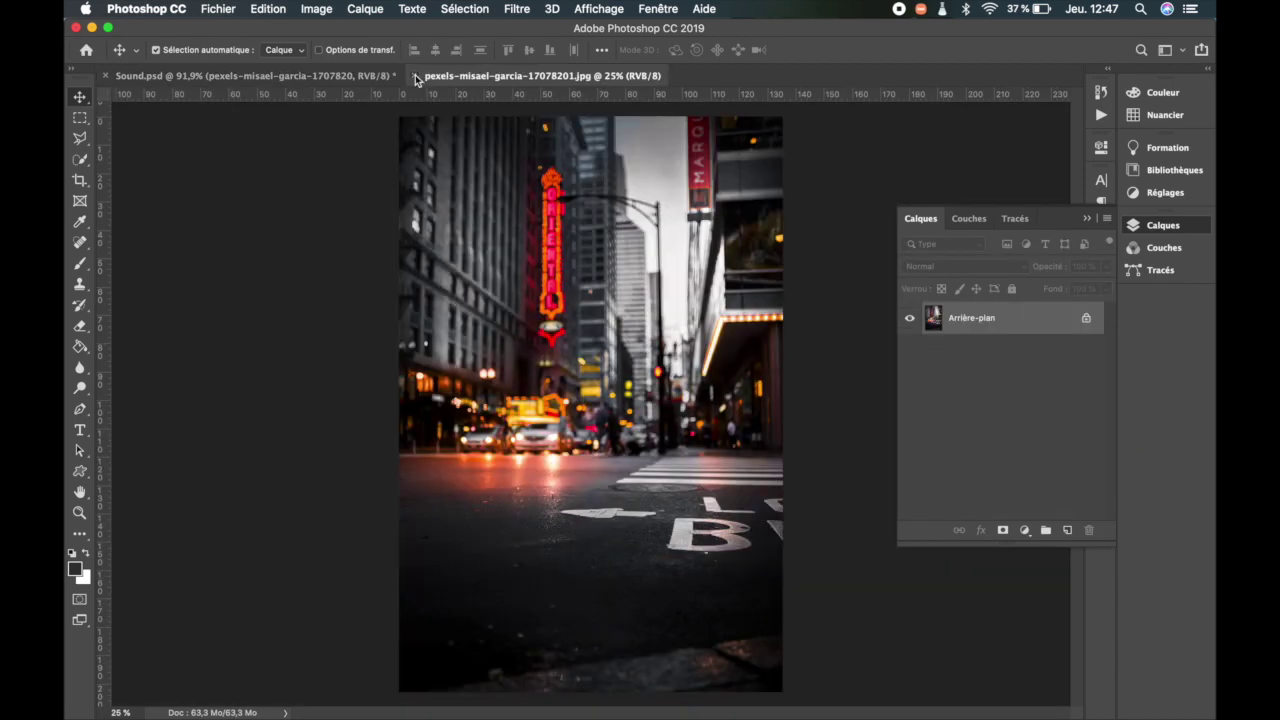
click(416, 77)
scroll(977, 450, down, 2)
Load the saved card-shaped selection, delete the old street photo, and mask the fireplace photo
click(464, 8)
click(508, 350)
click(376, 110)
drag(1032, 446, 1089, 531)
click(1003, 531)
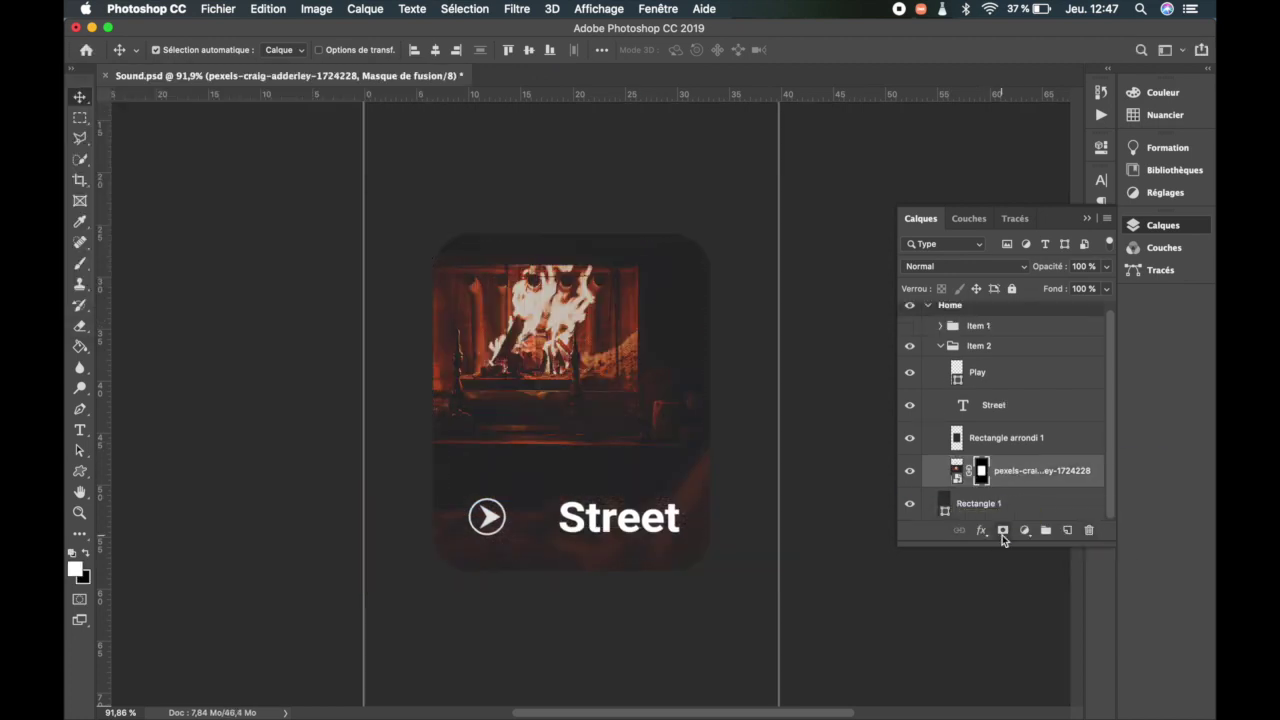
Change the Street heading text to 'Fireplace'
click(80, 431)
double_click(612, 514)
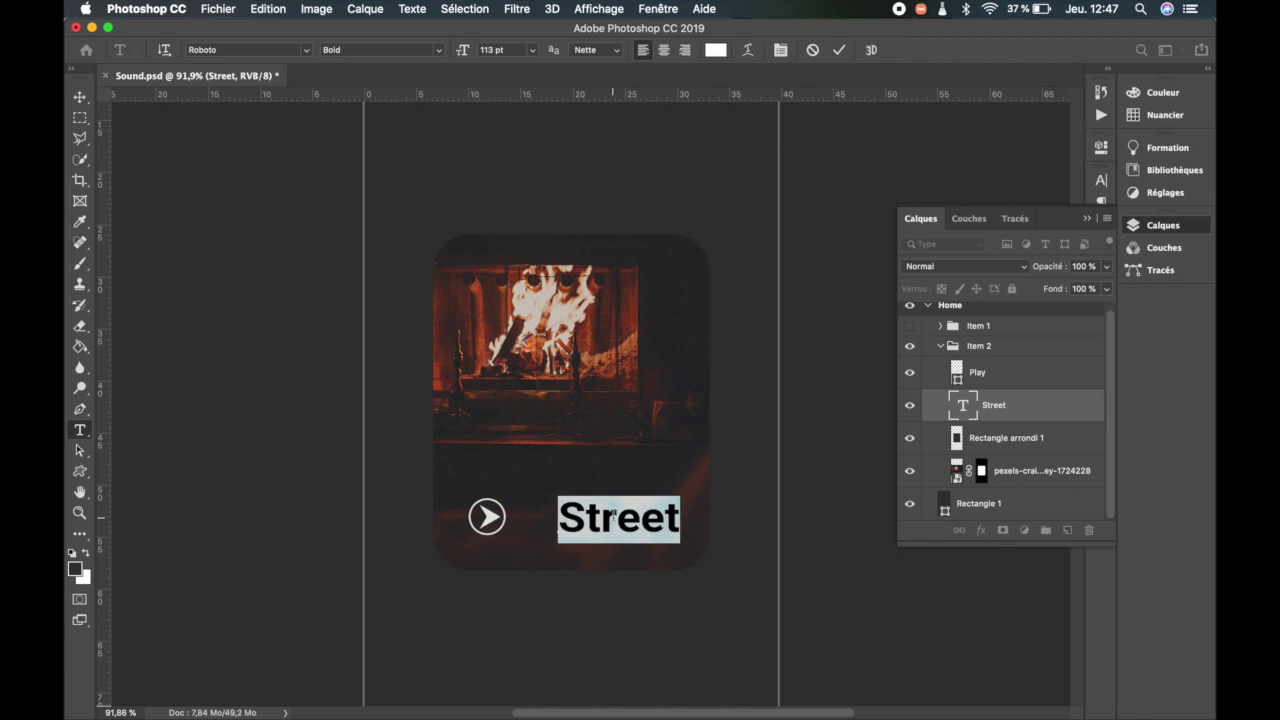
text(Fire)
key(BackSpace)
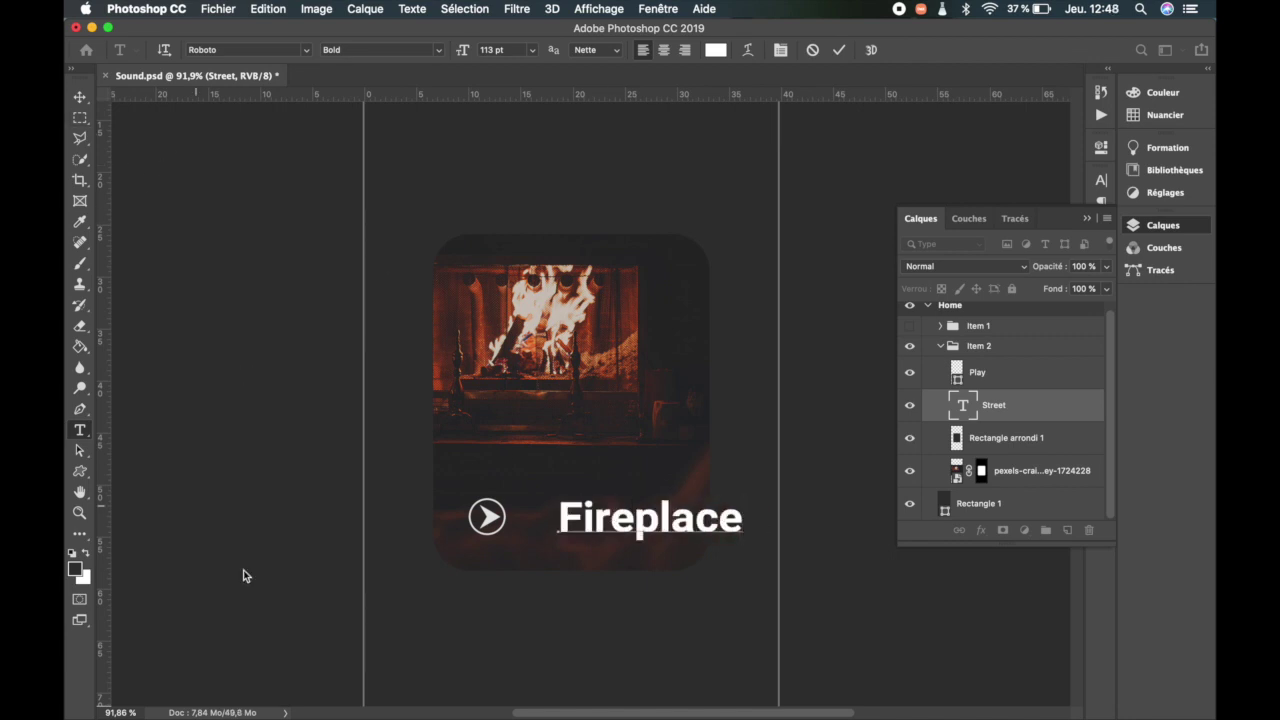
click(324, 571)
Move the Fireplace heading beside the play icon, add a vertical guide, and show the Street card again
click(80, 97)
drag(603, 520, 555, 522)
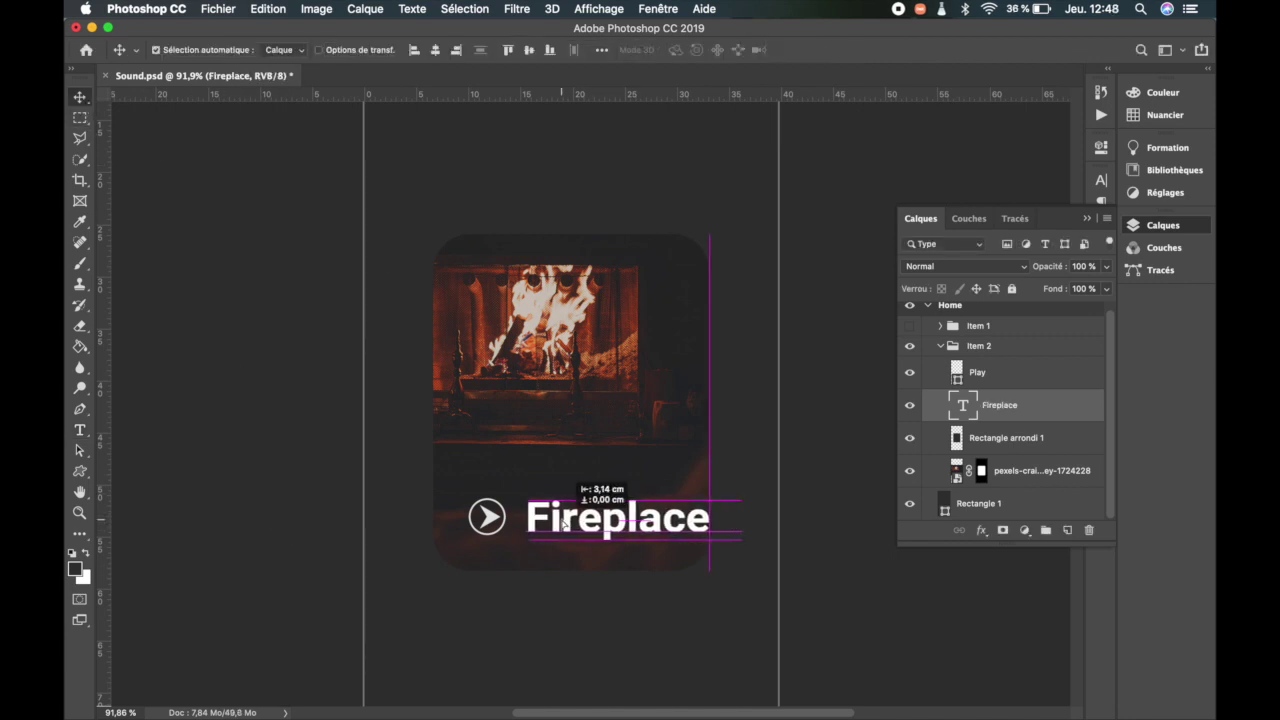
click(500, 524)
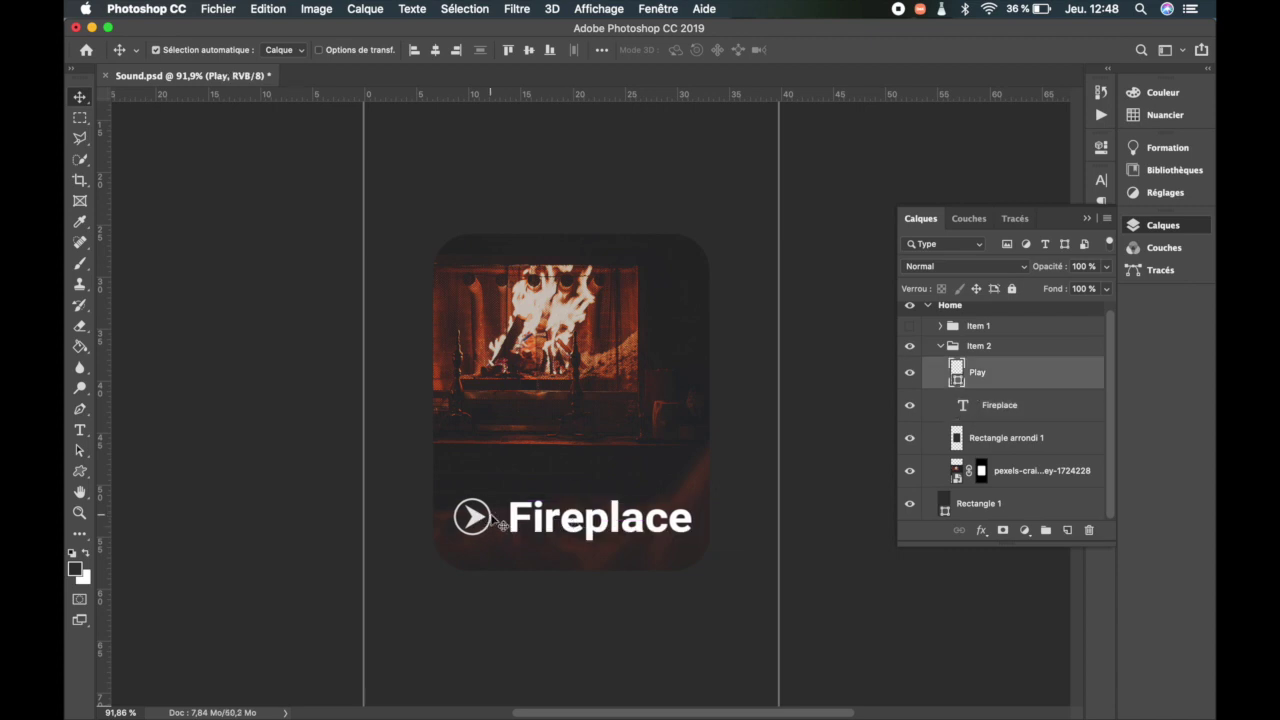
drag(100, 366, 454, 372)
click(940, 345)
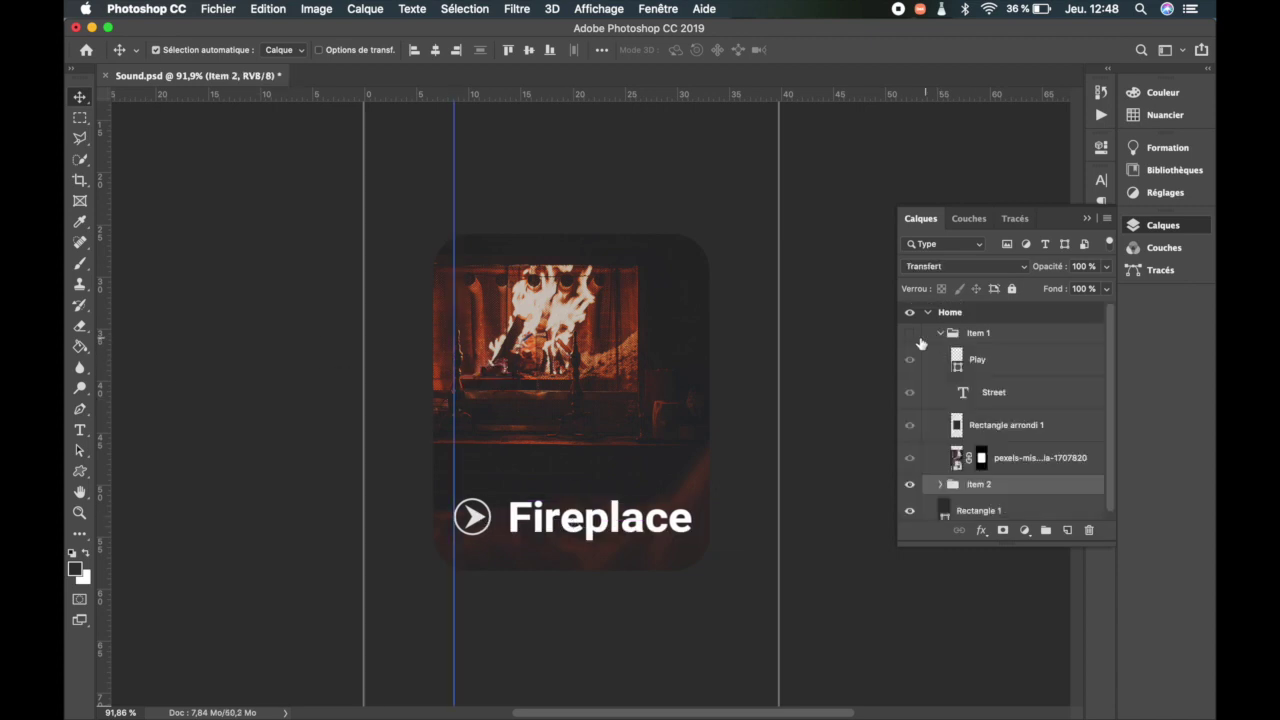
click(909, 334)
click(500, 525)
Hide the Street card, select the Fireplace card layers, and nudge them right, then undo
click(940, 332)
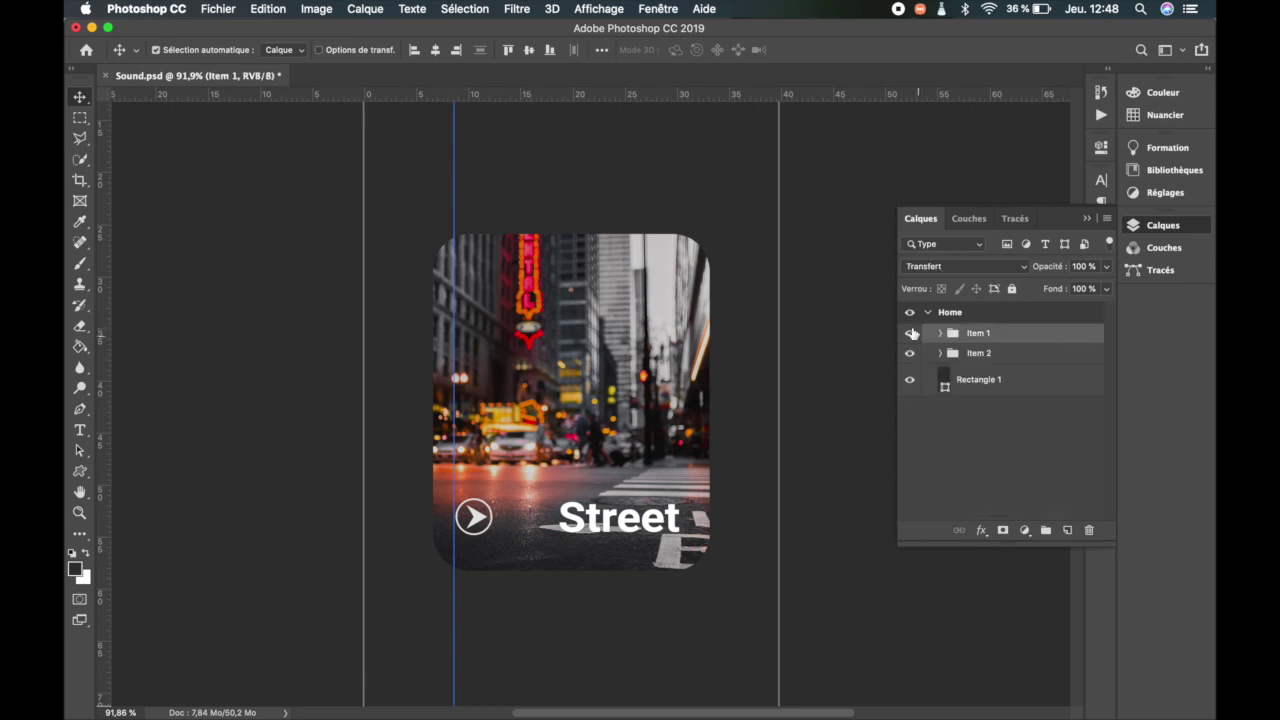
click(940, 352)
click(977, 372)
shift+click(1006, 470)
key(shift+Right)
key(shift+Right)
key(shift+Right)
key(shift+Right)
key(shift+Right)
key(shift+Right)
key(shift+Right)
key(shift+Right)
key(shift+Right)
key(shift+Right)
key(shift+Right)
key(shift+Right)
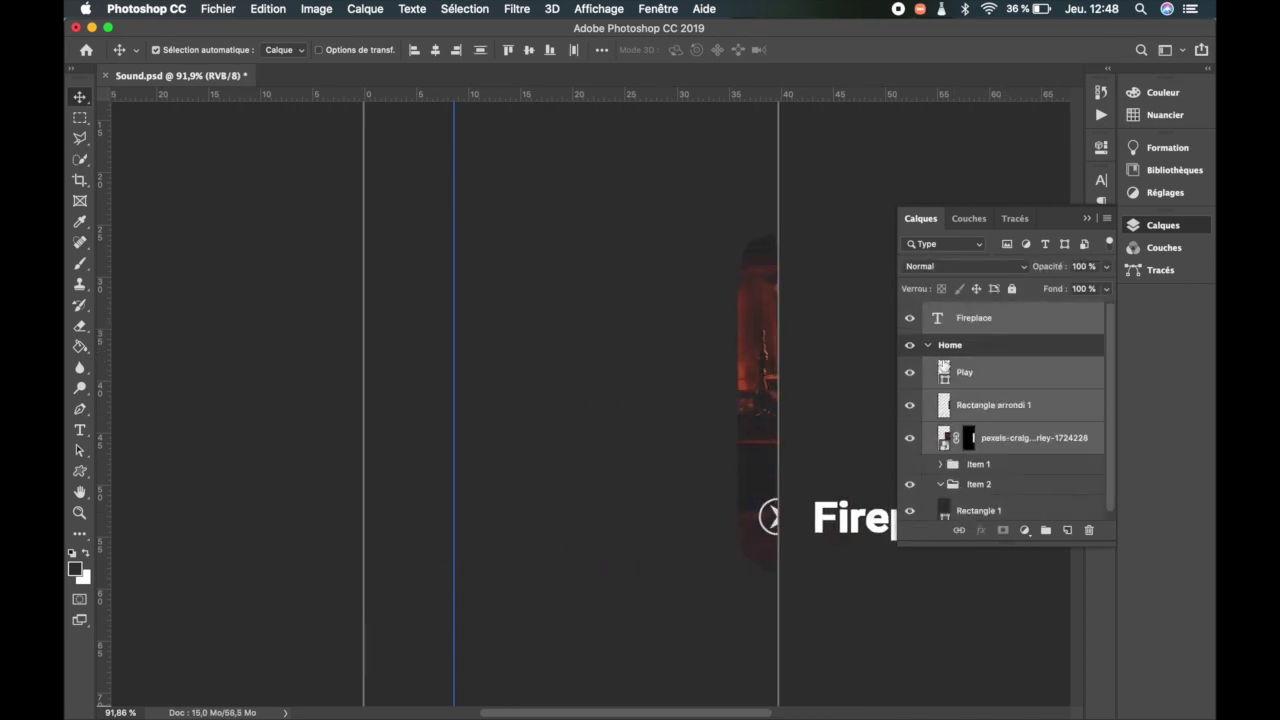
key(super+z)
key(super+z)
key(super+z)
key(super+z)
key(super+z)
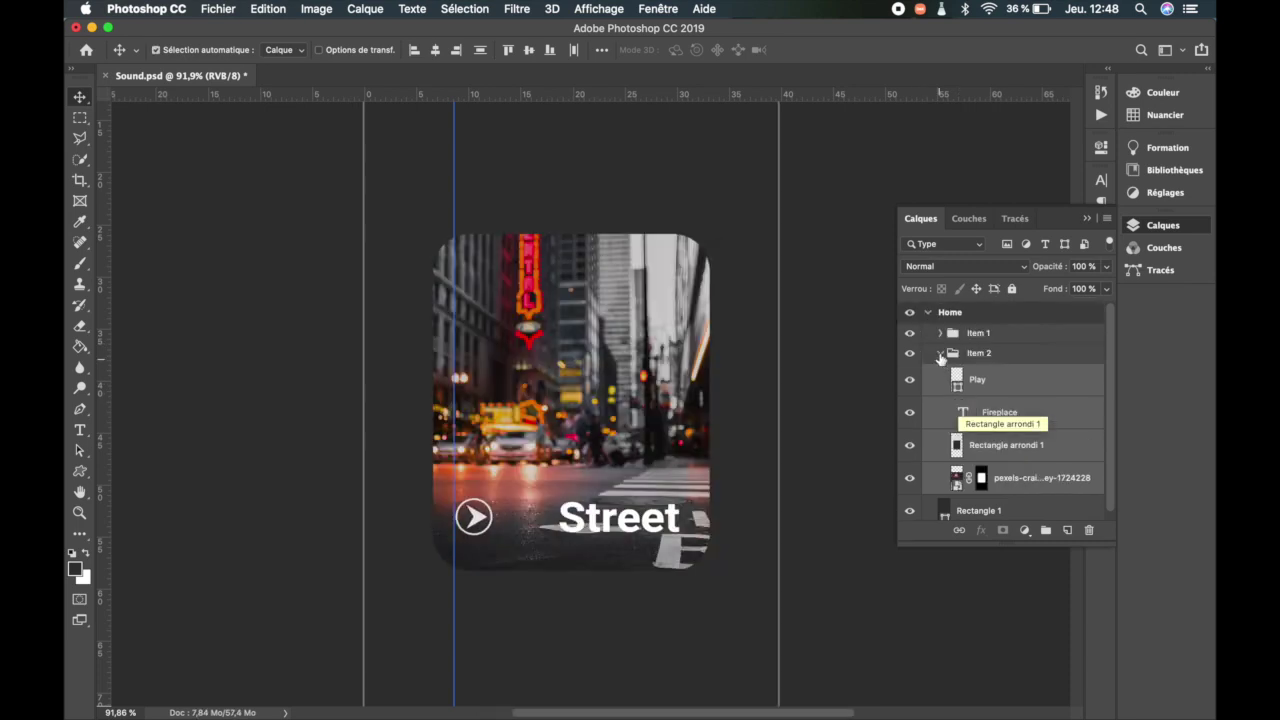
Redo the move and slide the Fireplace card right beside the Street card
click(941, 357)
click(270, 9)
click(283, 40)
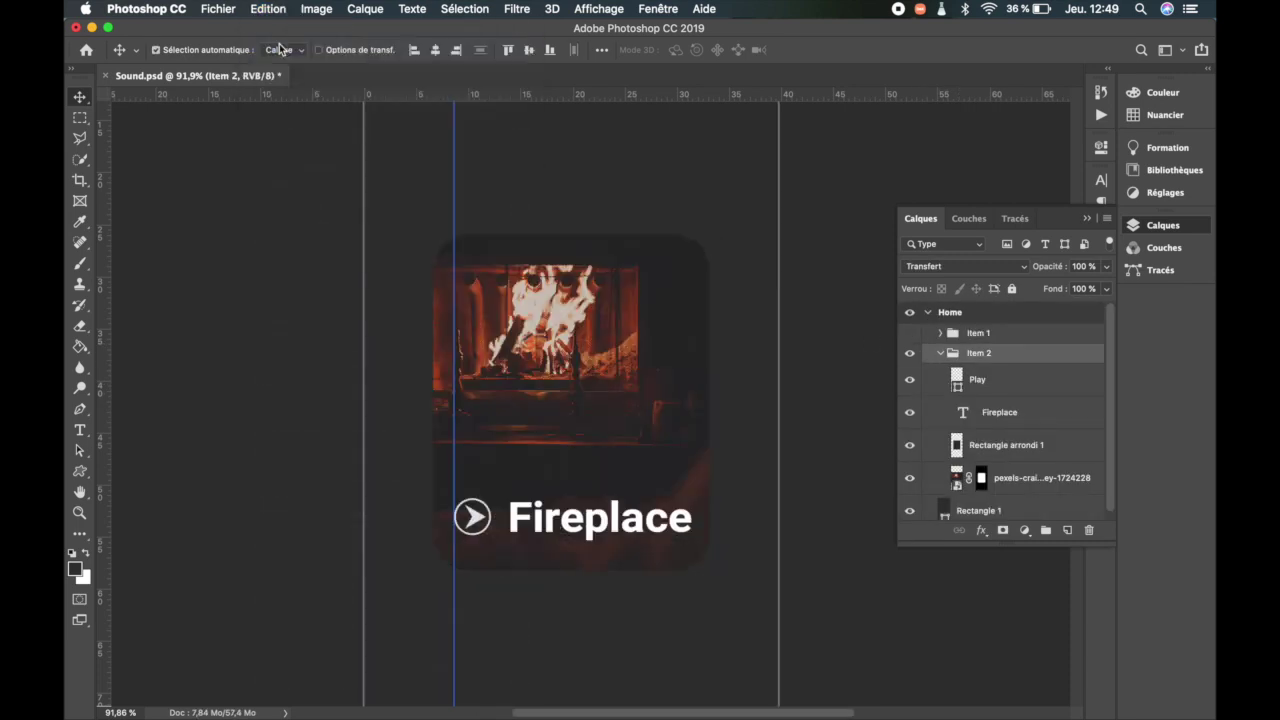
click(950, 379)
shift+click(1000, 480)
drag(540, 380, 953, 393)
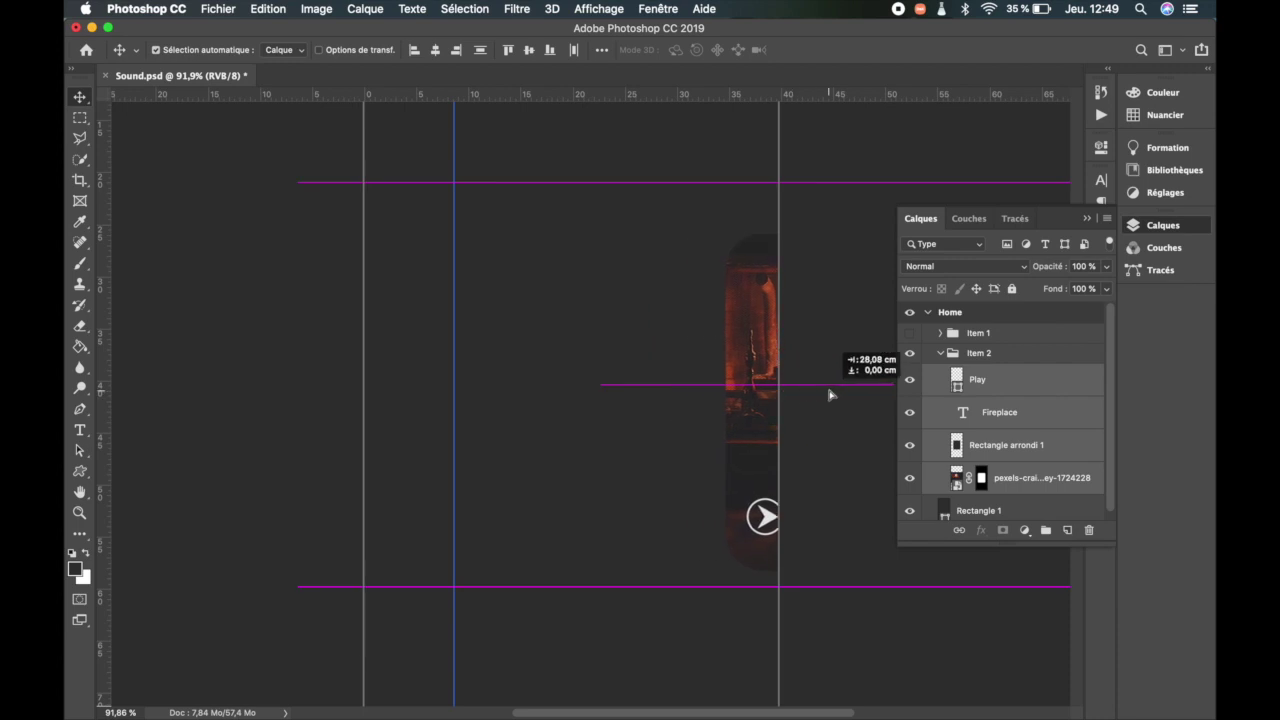
Move the Fireplace text and card layers back into the Item 2 group
scroll(960, 440, up, 1)
scroll(978, 483, down, 1)
mouse_move(1000, 312)
mouse_down()
mouse_move(1008, 422)
mouse_move(980, 484)
mouse_up()
shift+click(1030, 437)
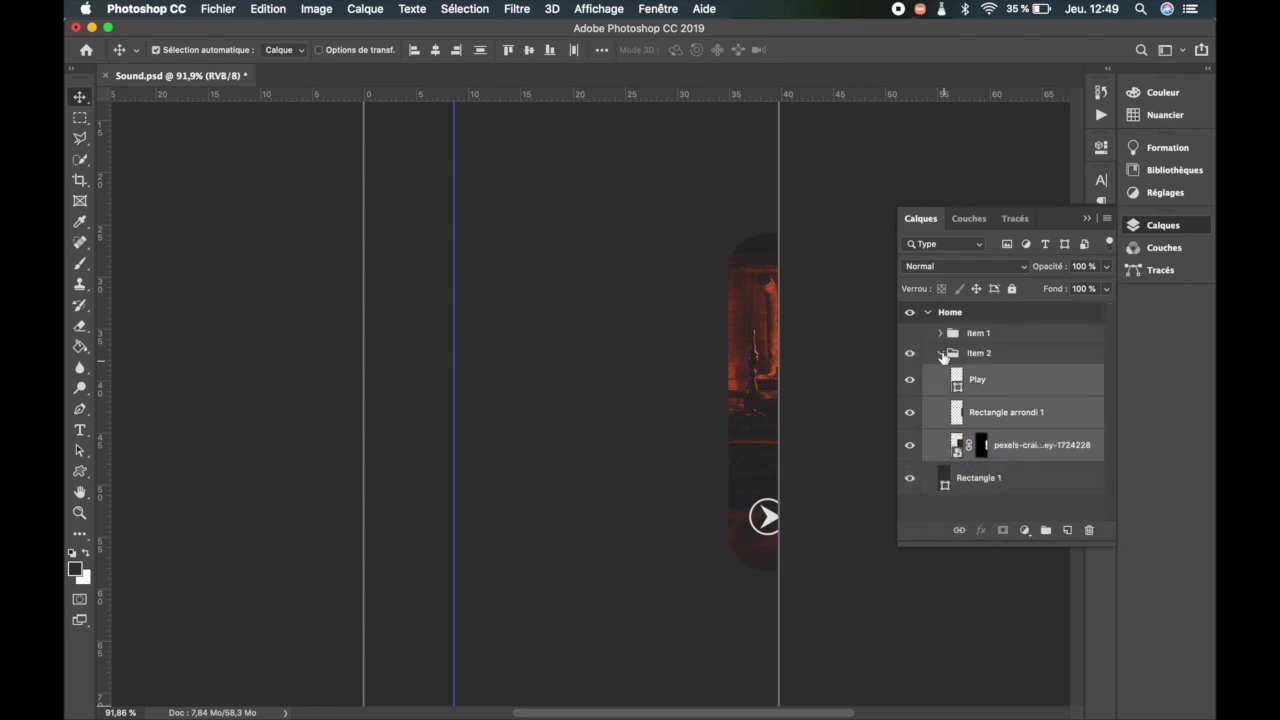
Select the Play, Rectangle arrondi 1 and photo layers inside Item 2
click(940, 353)
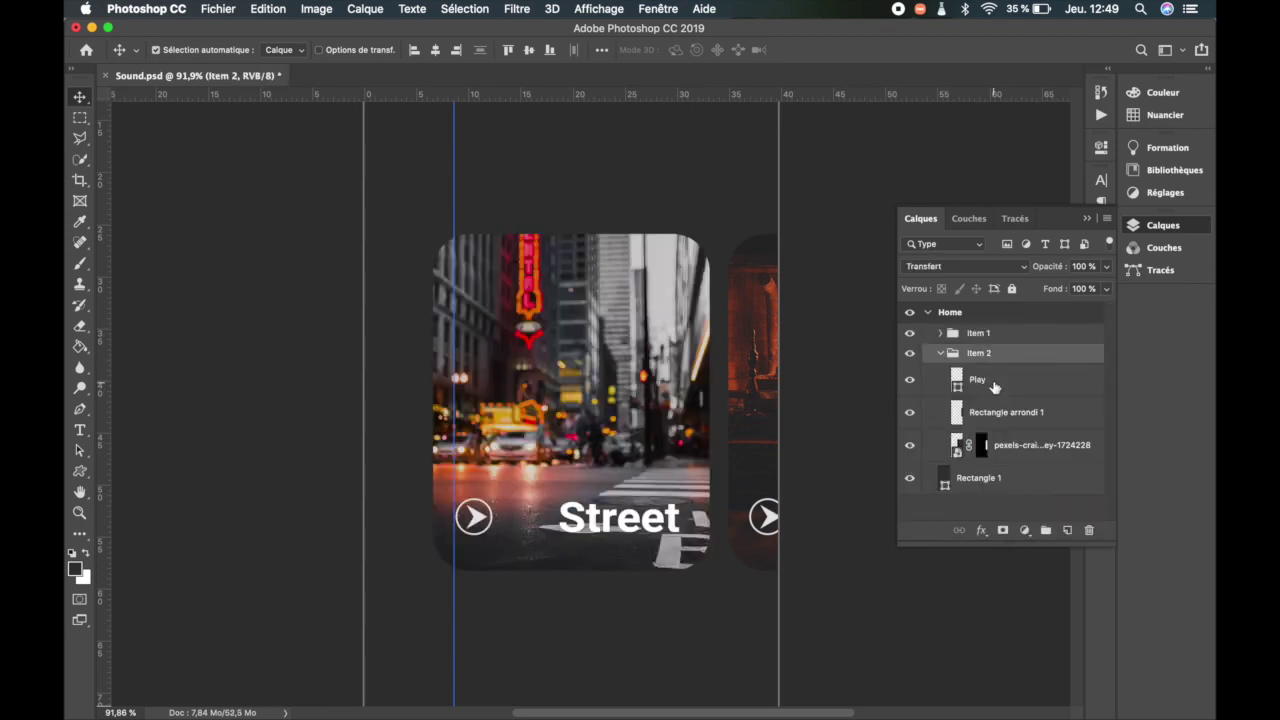
click(980, 379)
click(1000, 412)
shift+click(990, 379)
shift+click(1012, 445)
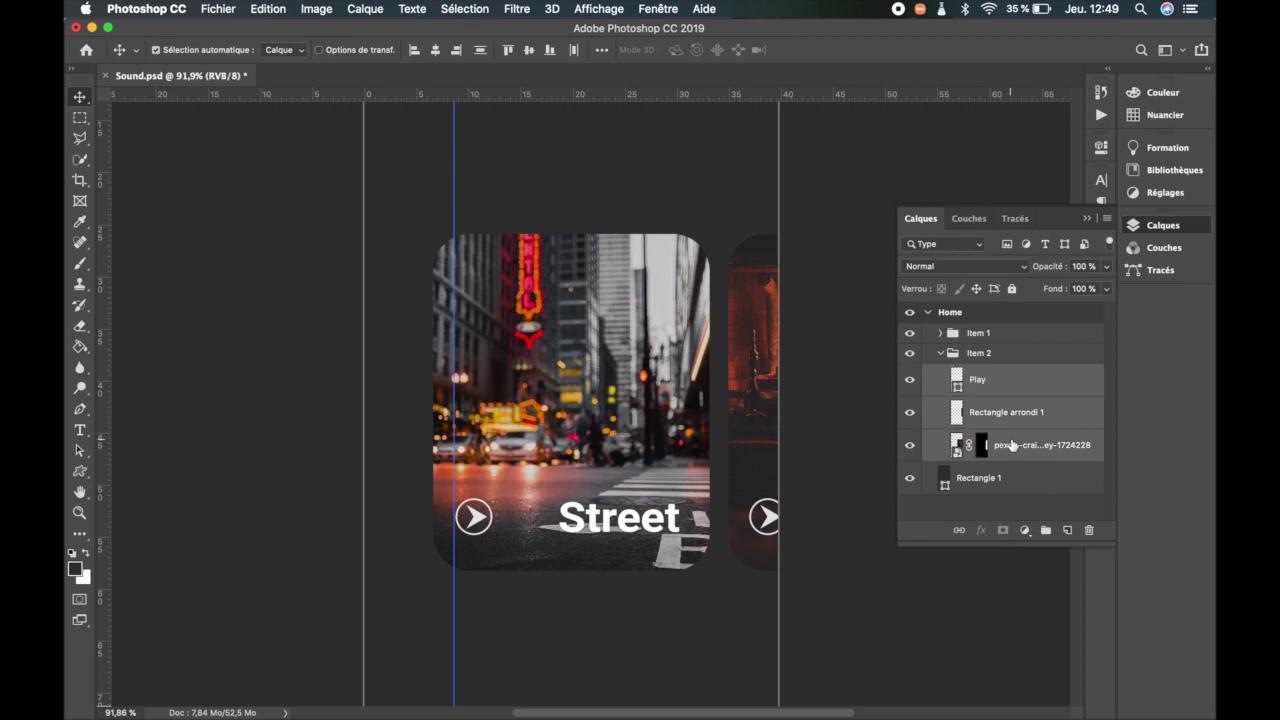
click(940, 353)
Move the Street card slightly right and align it with the background rectangle
click(980, 359)
shift+click(1040, 457)
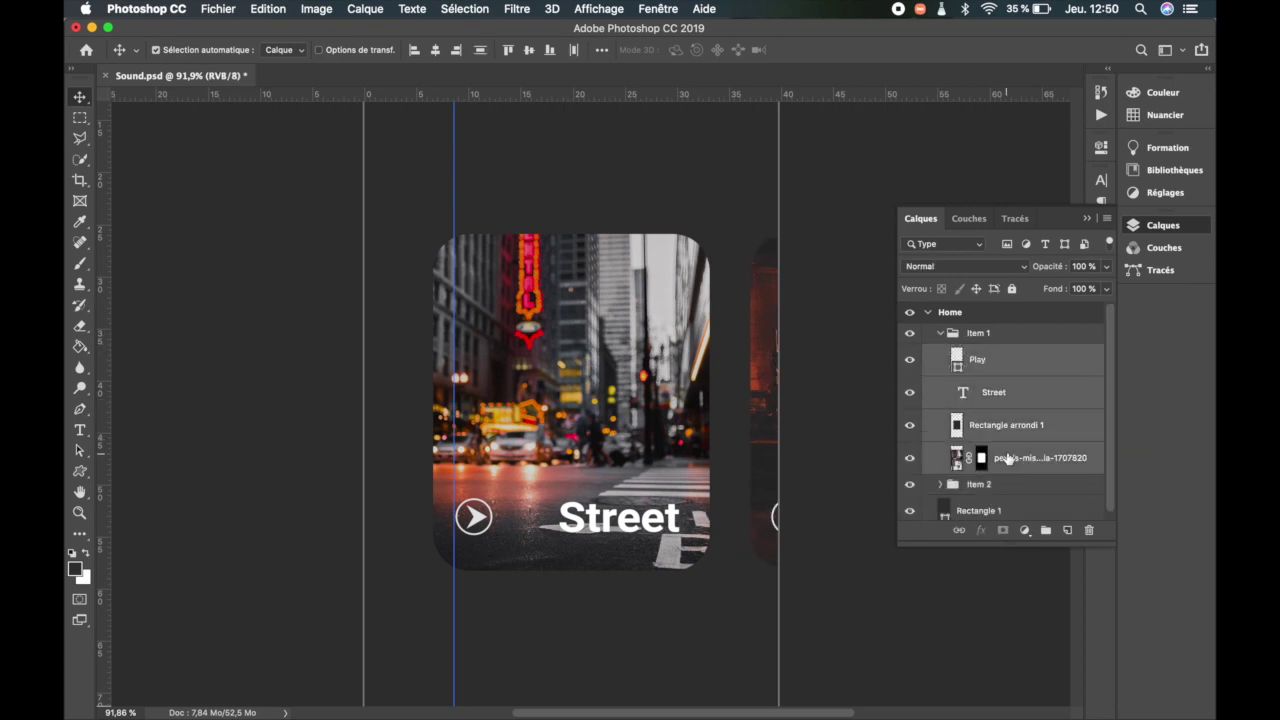
drag(546, 395, 567, 393)
click(1000, 425)
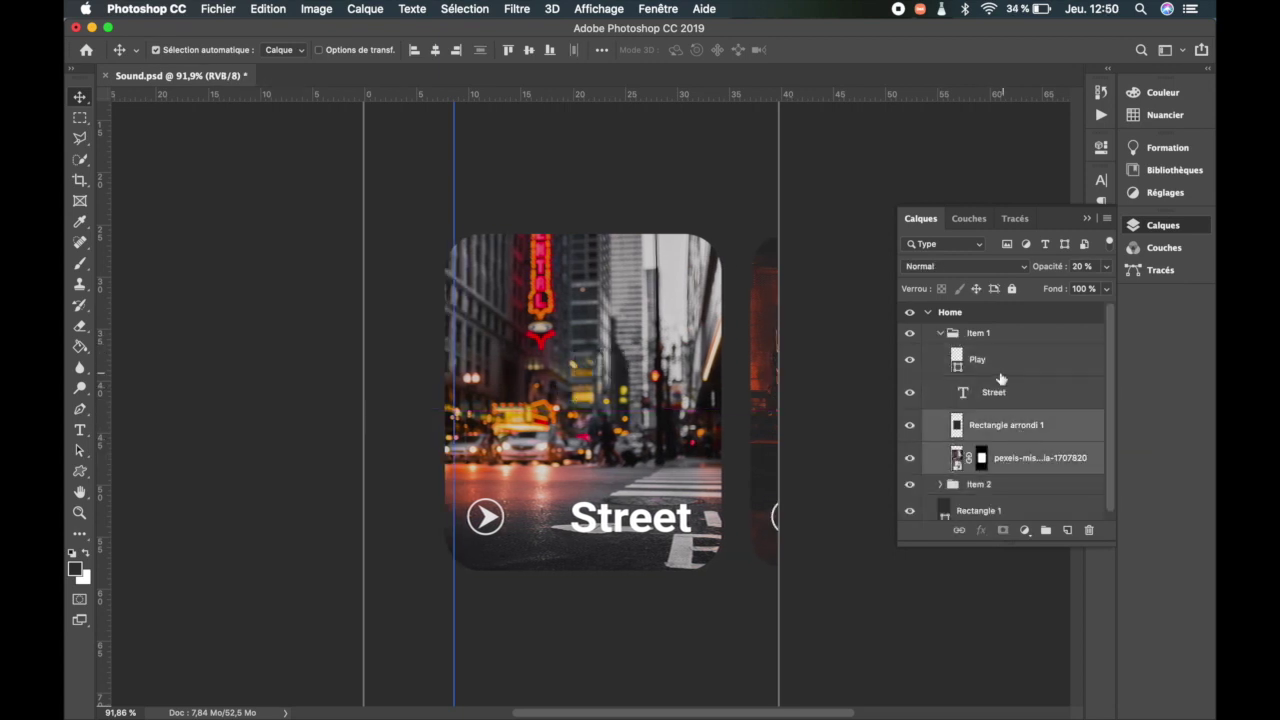
super+click(1000, 510)
click(435, 52)
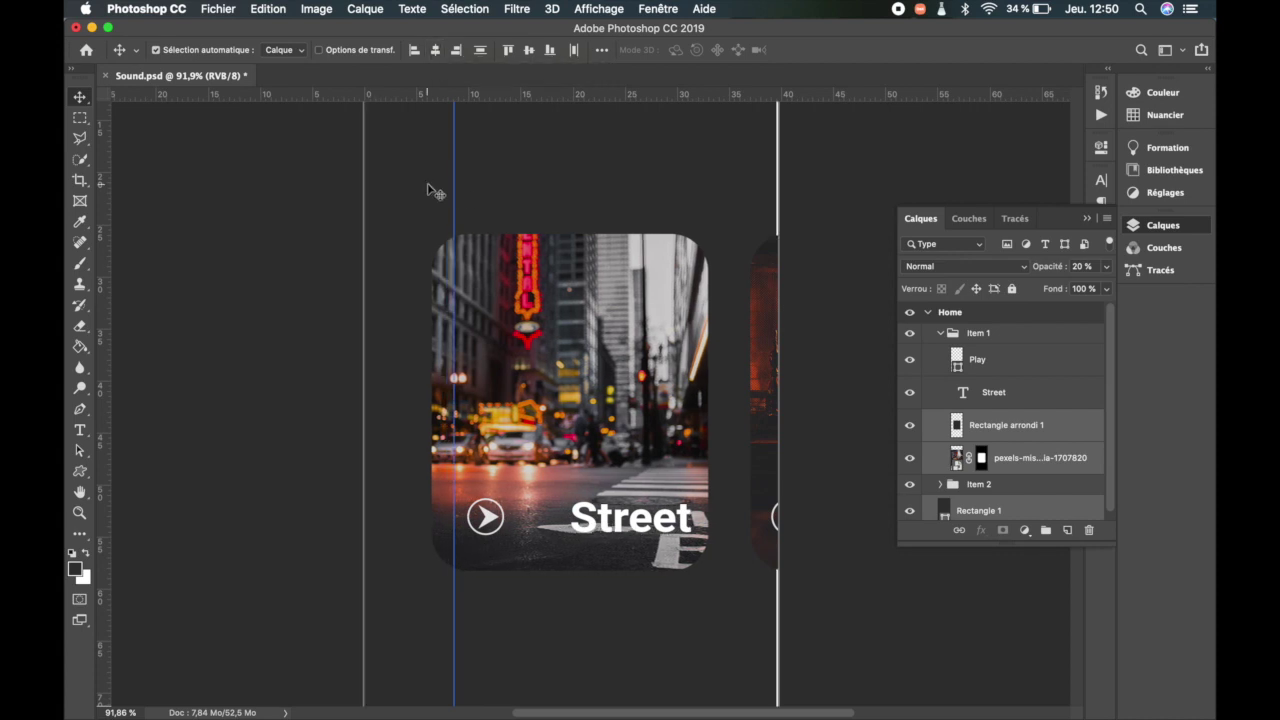
Nudge the play icon and Street heading left, then zoom out to the Home artboard
scroll(1008, 376, down, 1)
click(1008, 355)
shift+click(1008, 385)
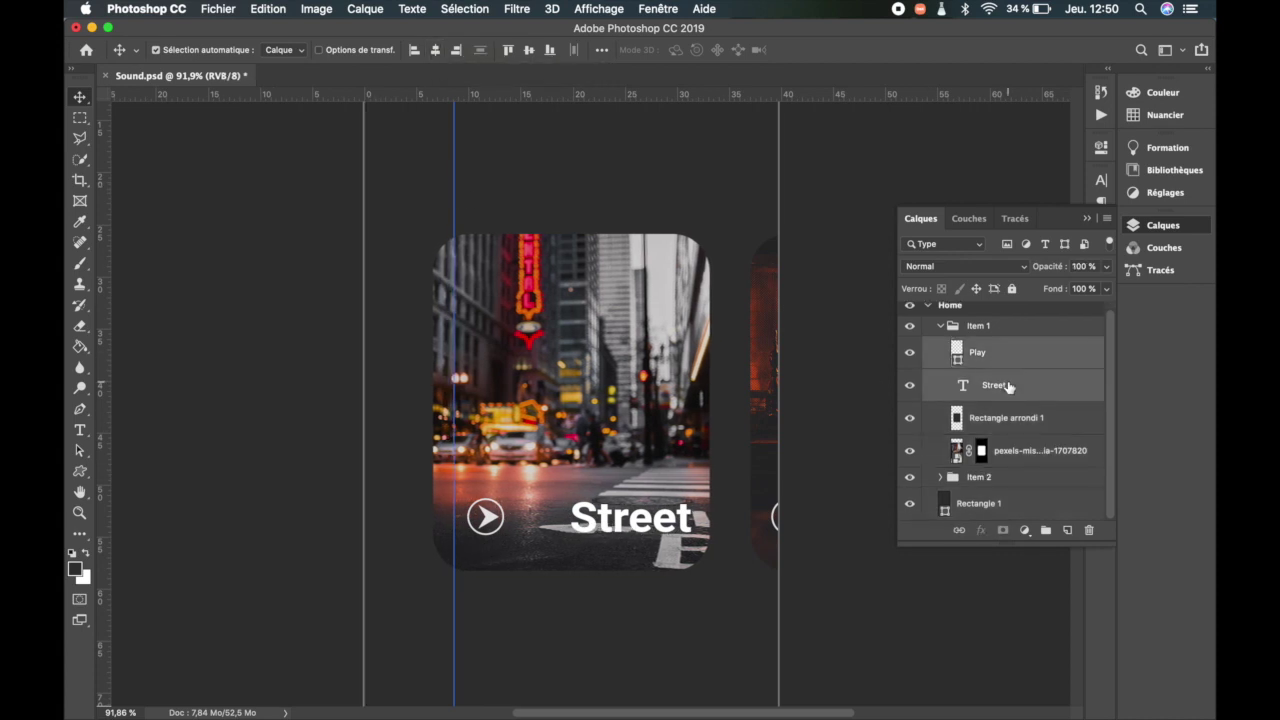
key(shift+Left)
key(shift+Left)
key(super+minus)
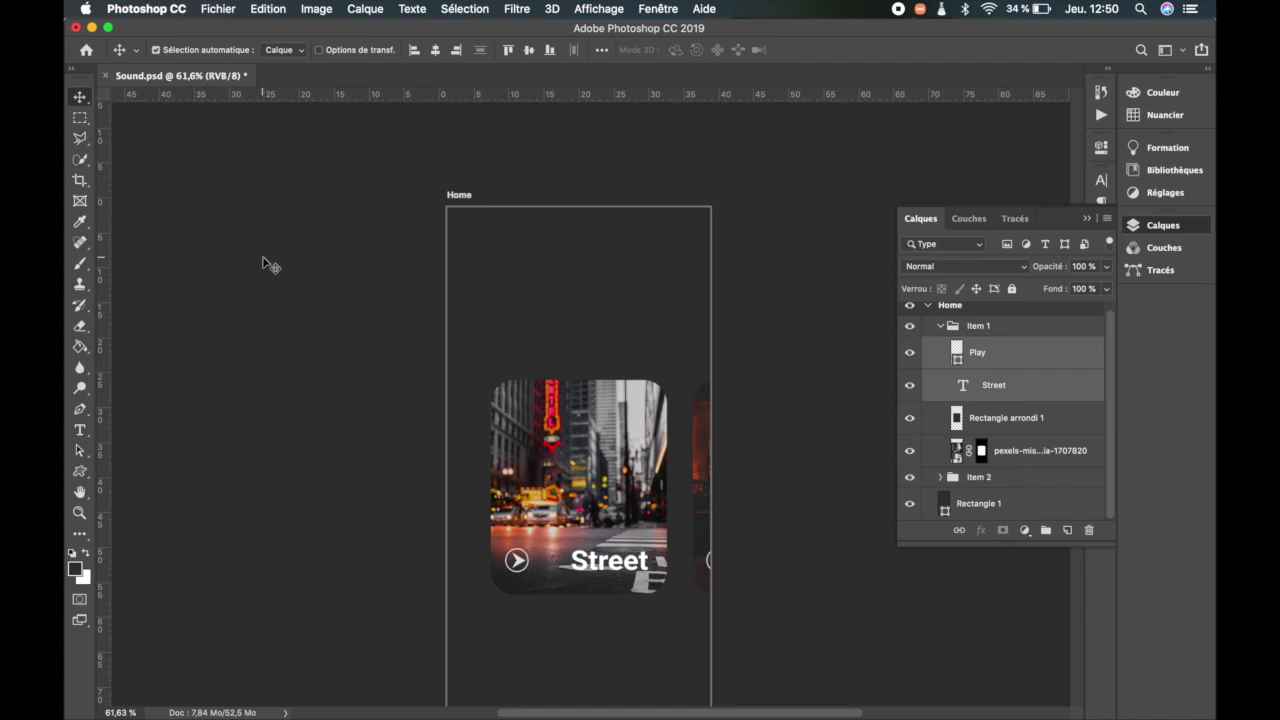
key(super+minus)
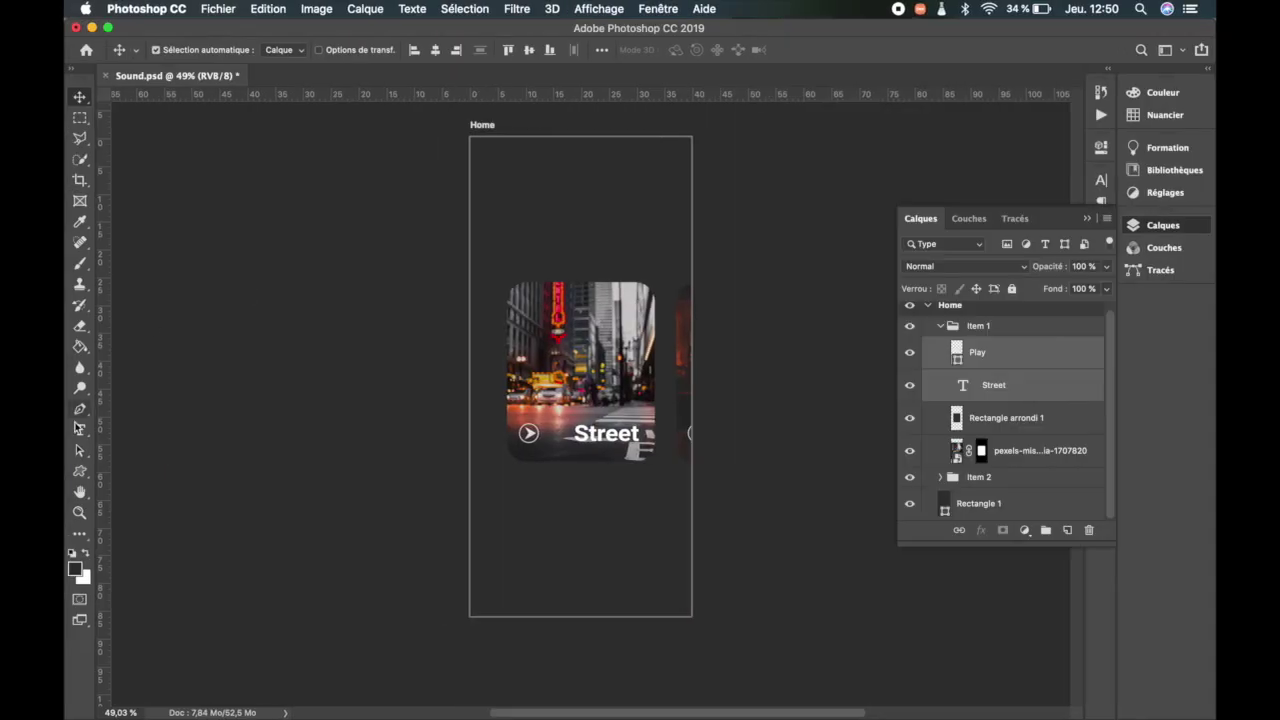
Add 'Select' and 'Sound' as two text lines above the Street card
click(80, 428)
click(512, 199)
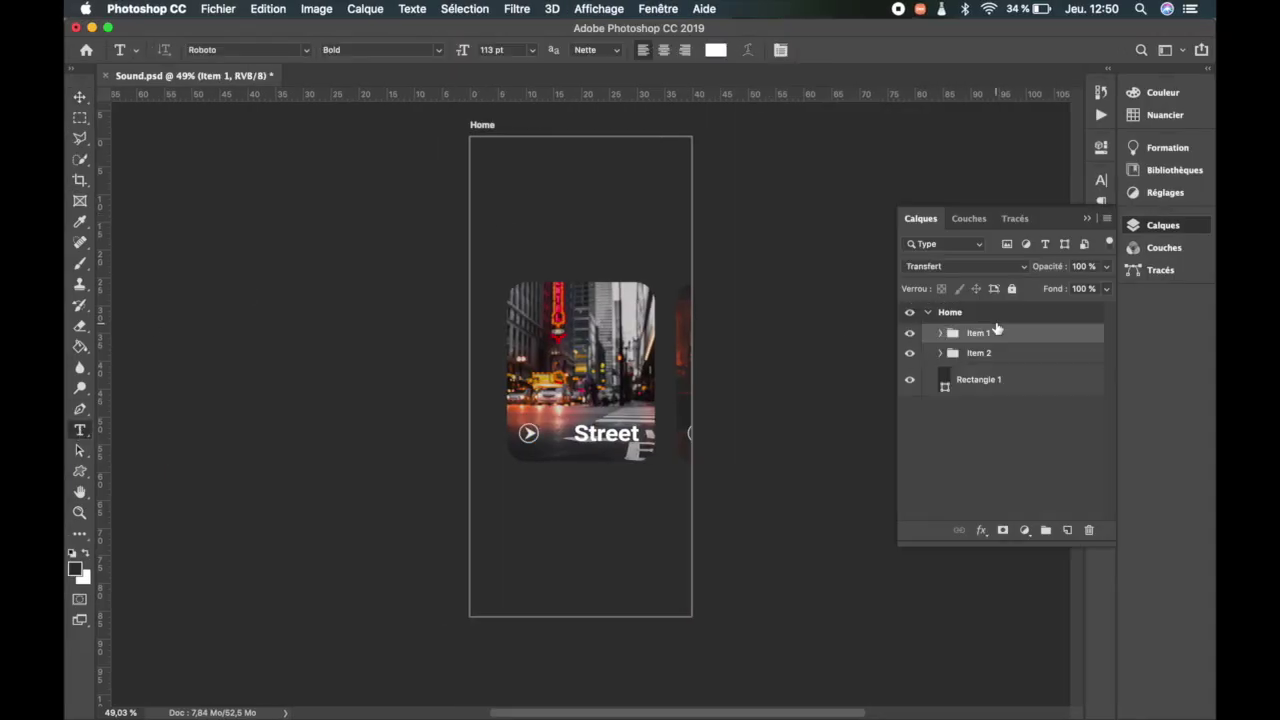
text(Select)
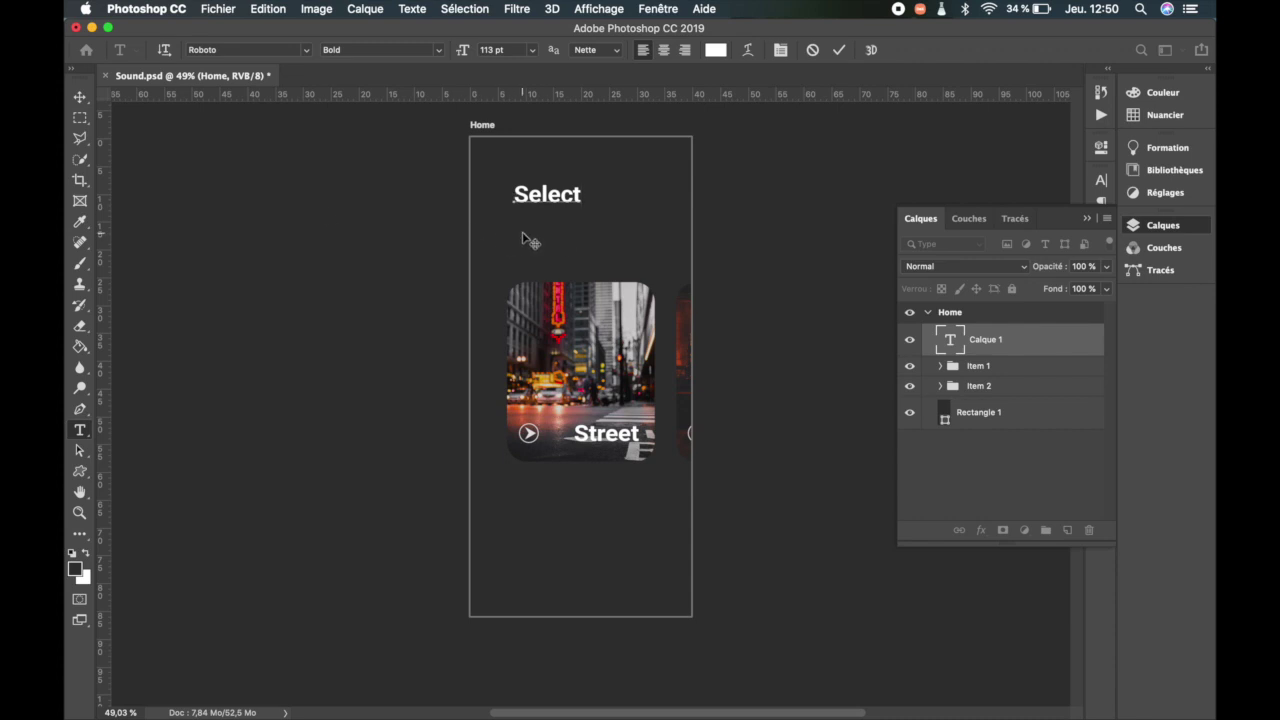
click(522, 232)
text(Sound)
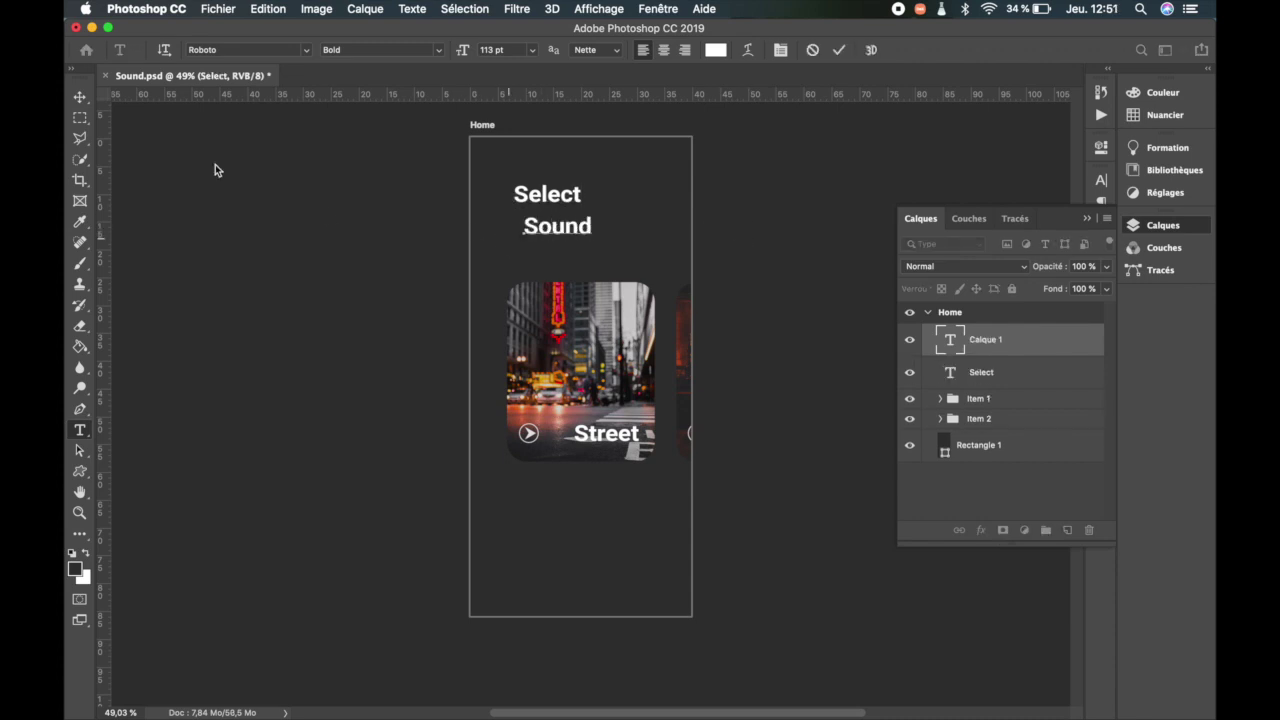
key(Escape)
key(v)
Shrink Select to about two-thirds size and set it to medium weight
scroll(400, 140, up, 3)
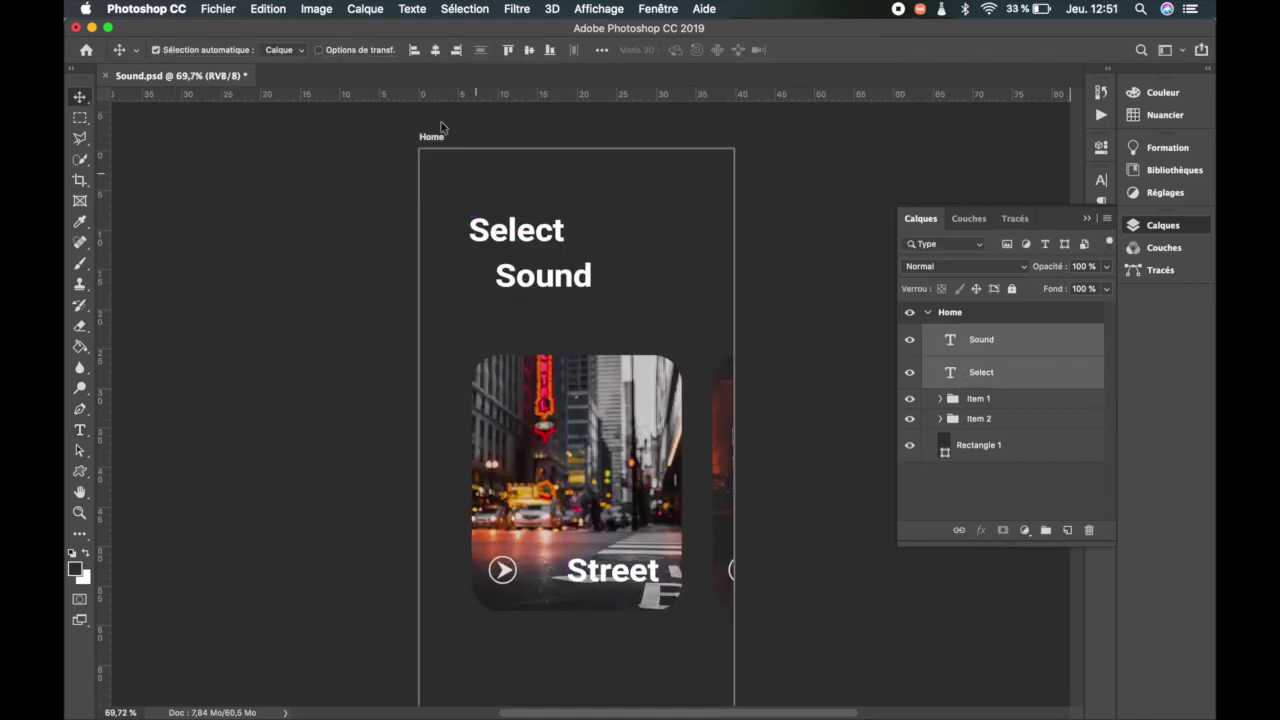
click(515, 238)
key(ctrl+t)
drag(566, 215, 532, 230)
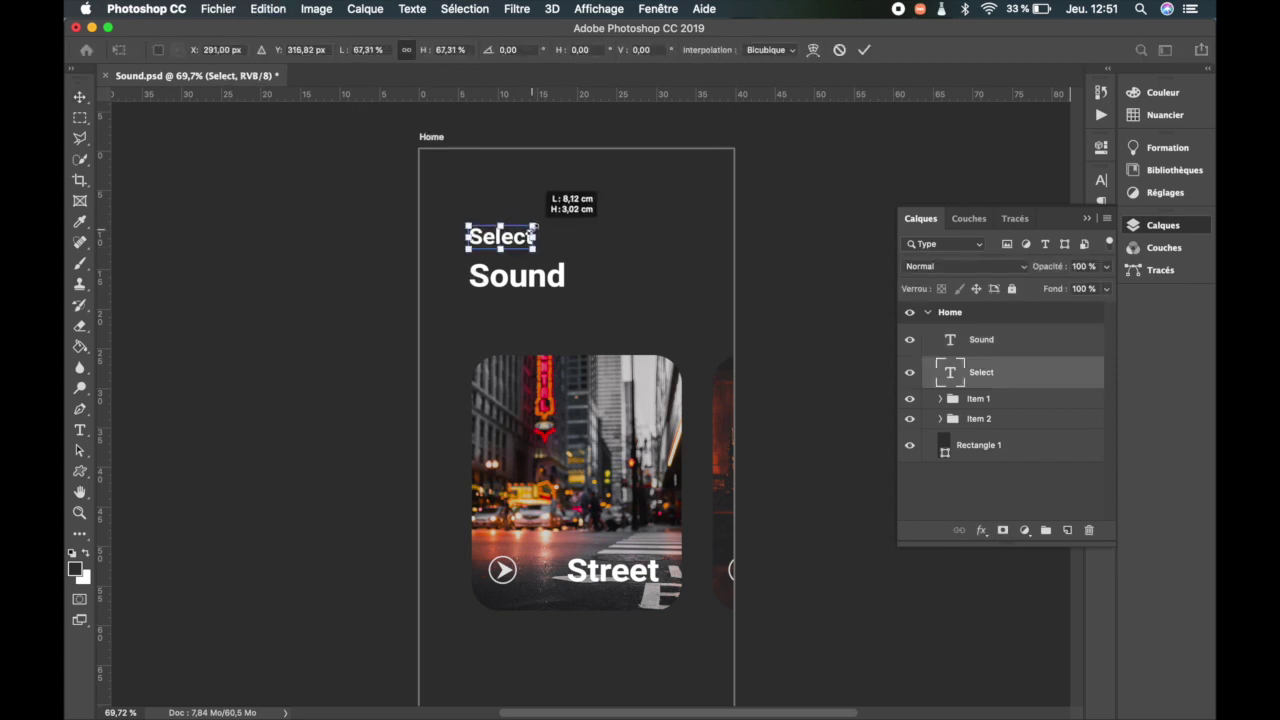
key(Return)
click(1100, 180)
click(1046, 203)
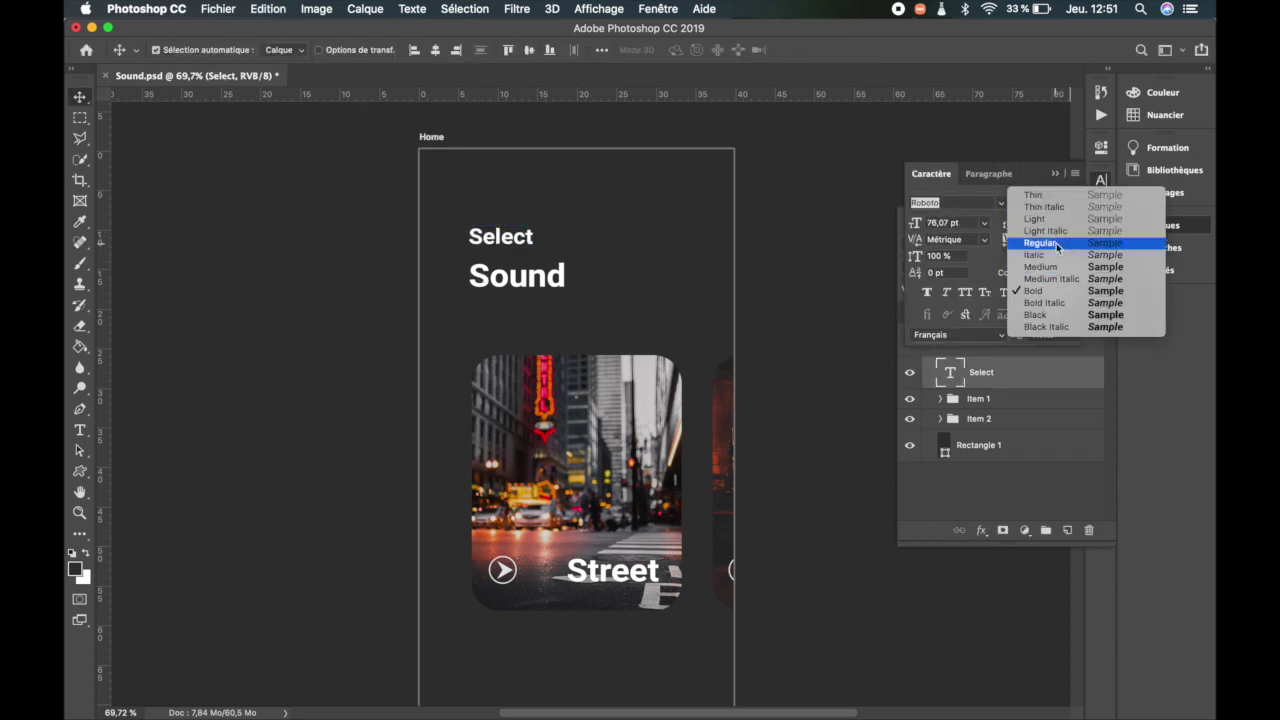
click(1060, 247)
click(1046, 203)
click(1047, 270)
Try retyping Sound as 'SOUND', then cancel to keep the original wording
double_click(520, 275)
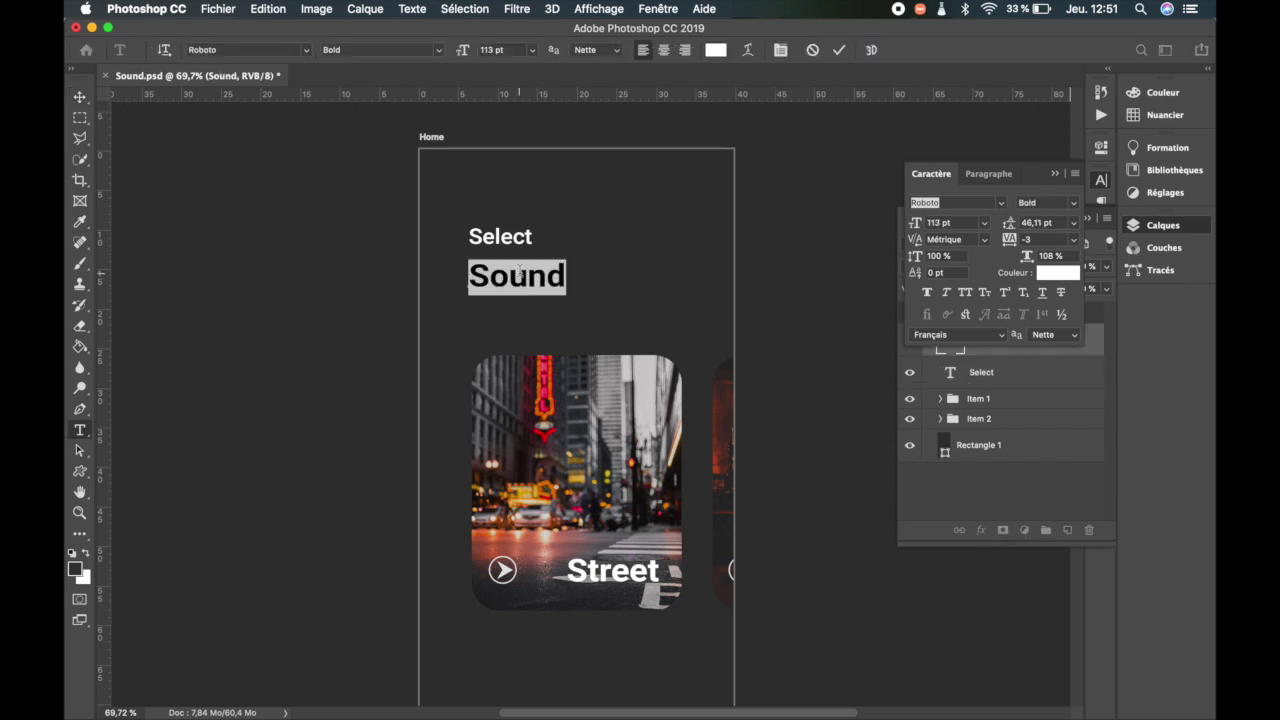
text(SOUND)
key(ctrl+a)
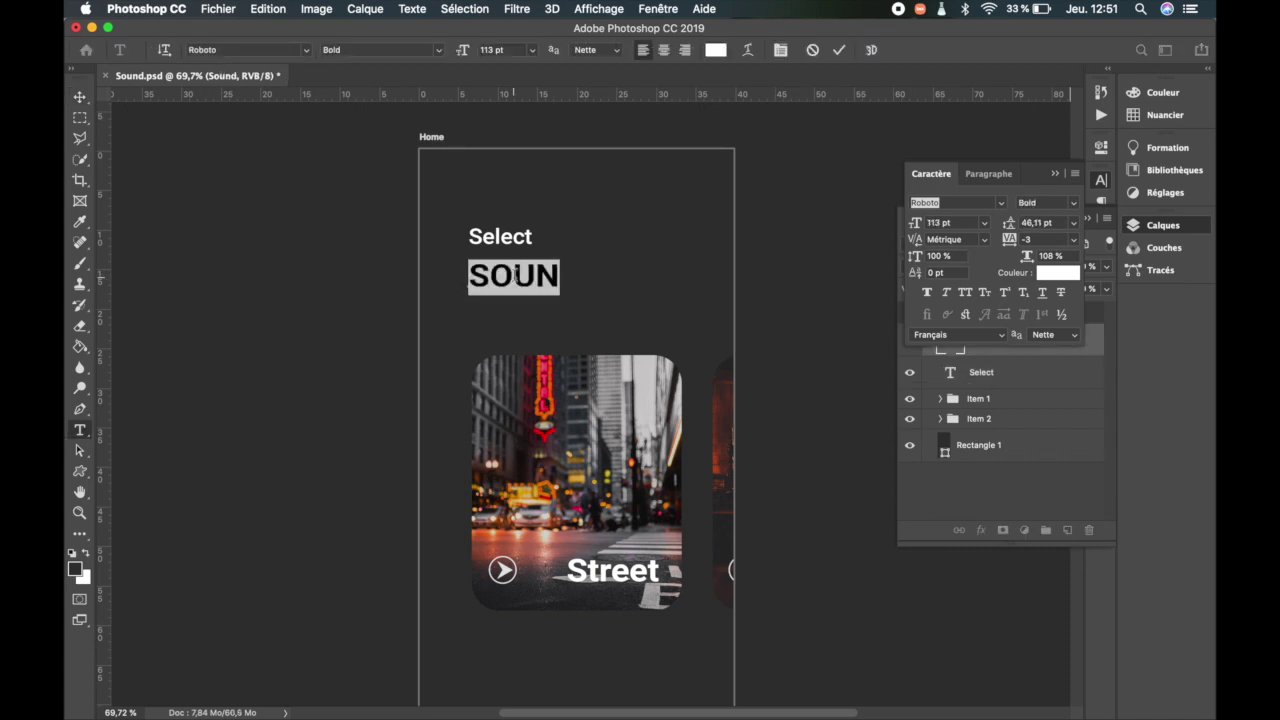
key(Escape)
key(v)
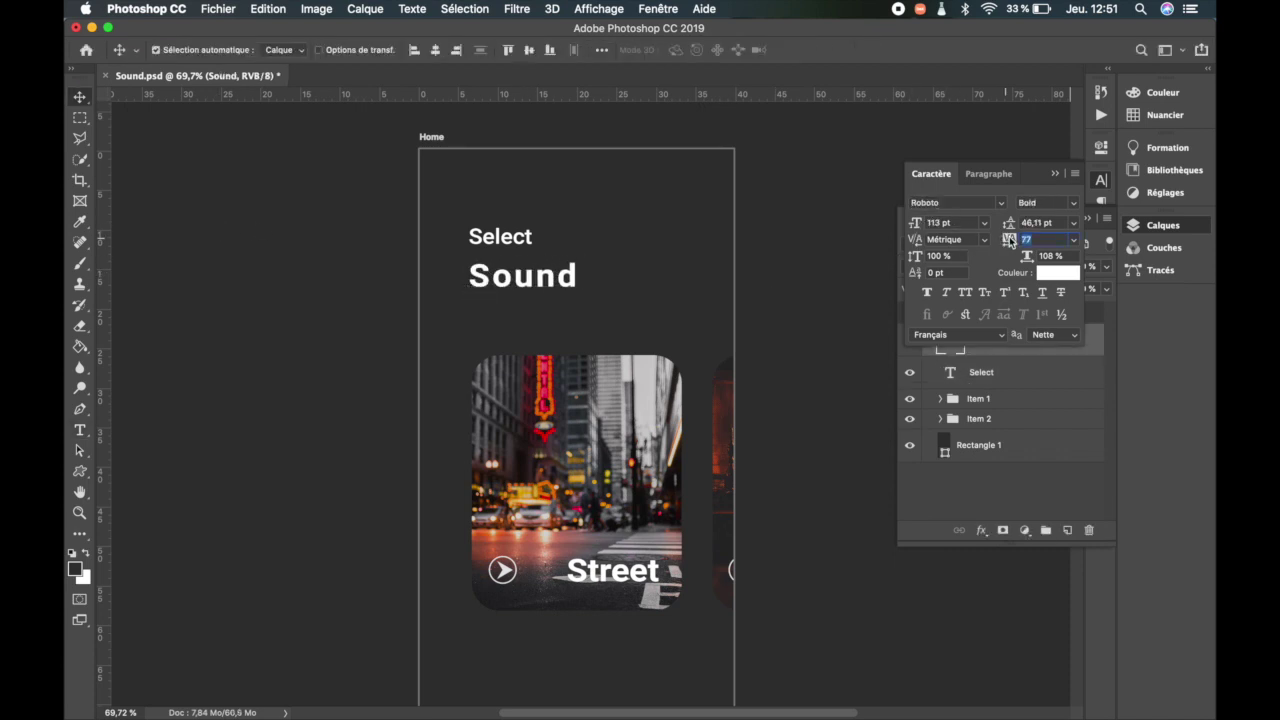
Enlarge both Select and Sound together to about 150%
shift+click(1069, 361)
key(ctrl+t)
drag(576, 279, 612, 288)
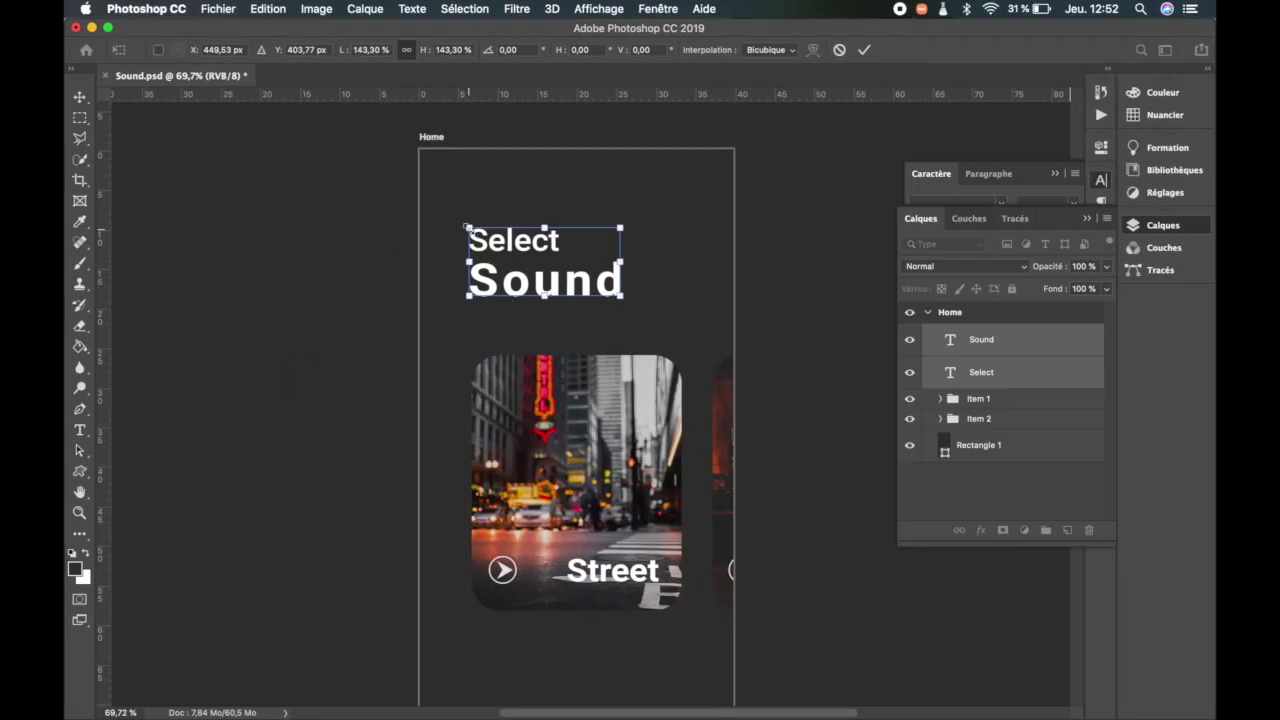
drag(465, 226, 460, 230)
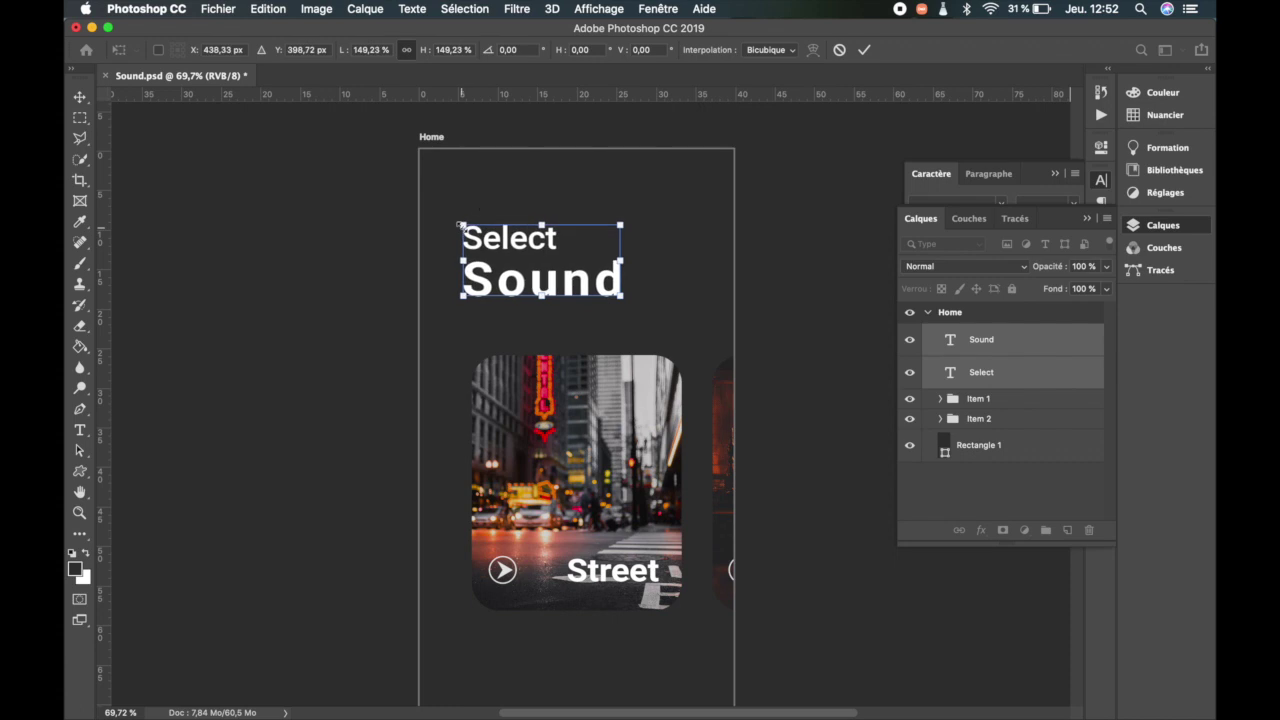
key(Return)
Shrink Select back down relative to Sound, then select both lines
click(1017, 374)
key(ctrl+t)
drag(558, 229, 529, 236)
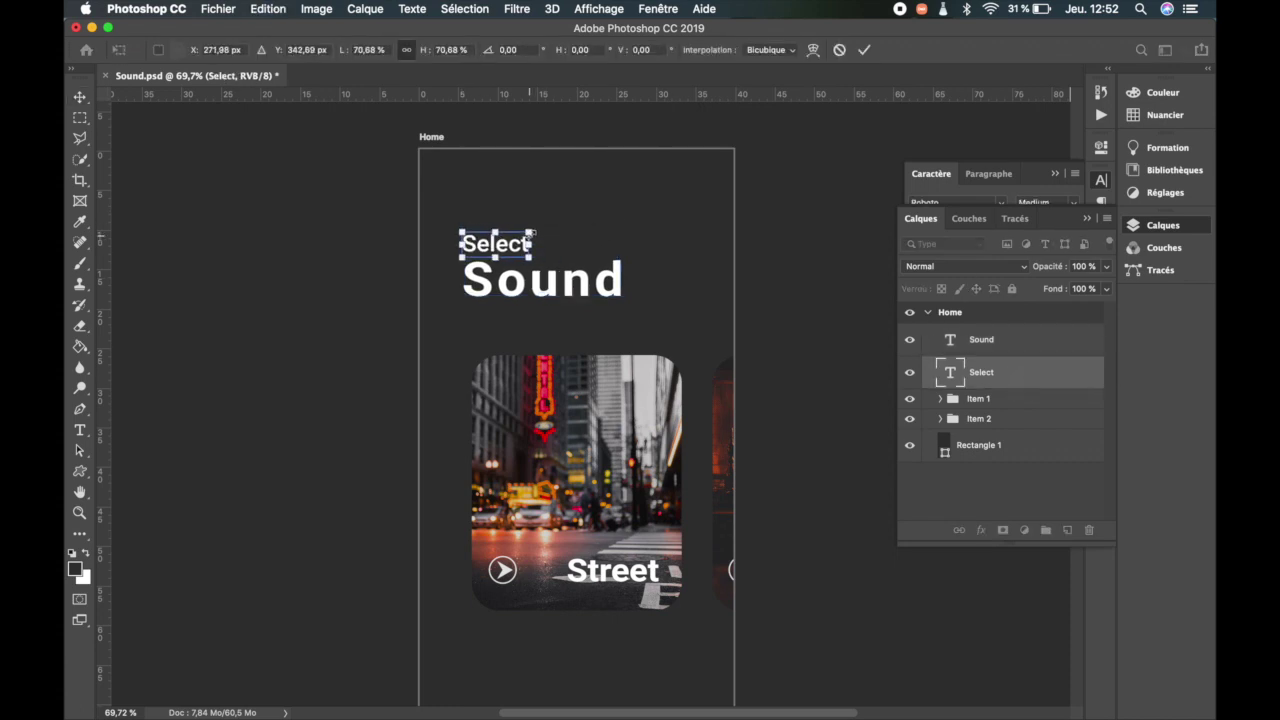
key(Return)
shift+click(490, 285)
Draw a short line under Sound, then delete the line shape
click(80, 471)
click(150, 527)
drag(529, 320, 532, 320)
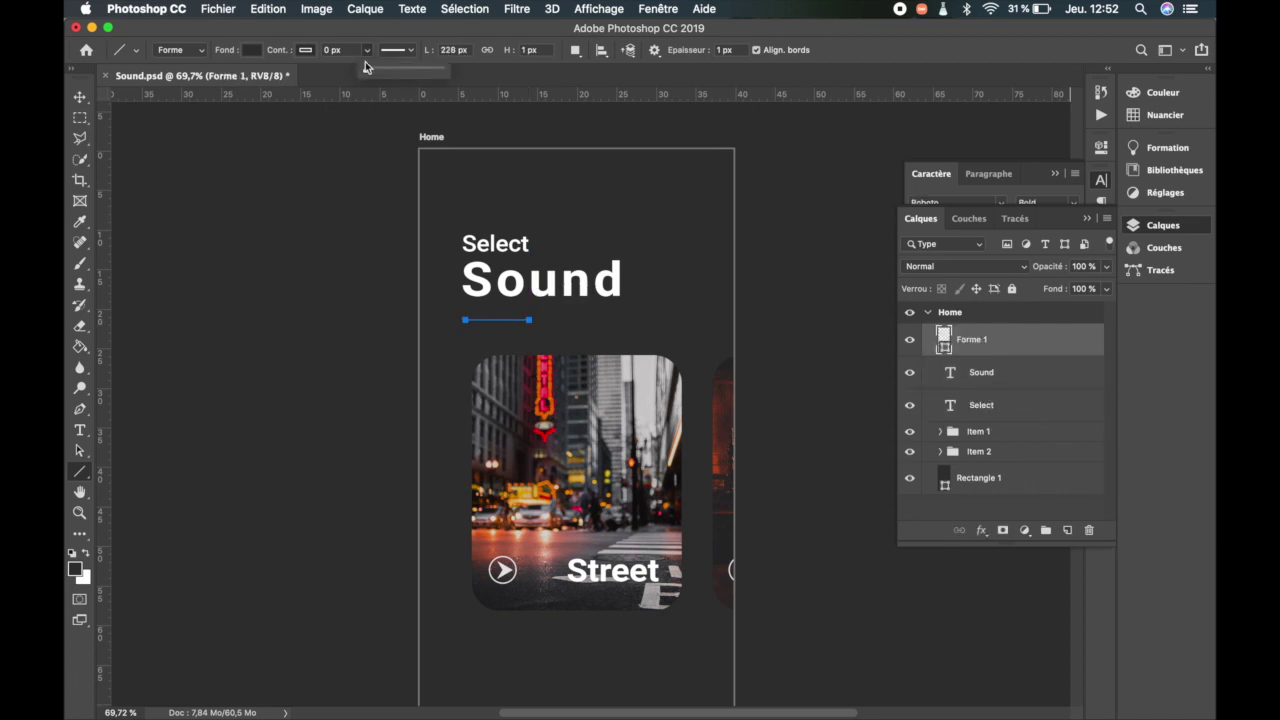
click(256, 52)
click(378, 93)
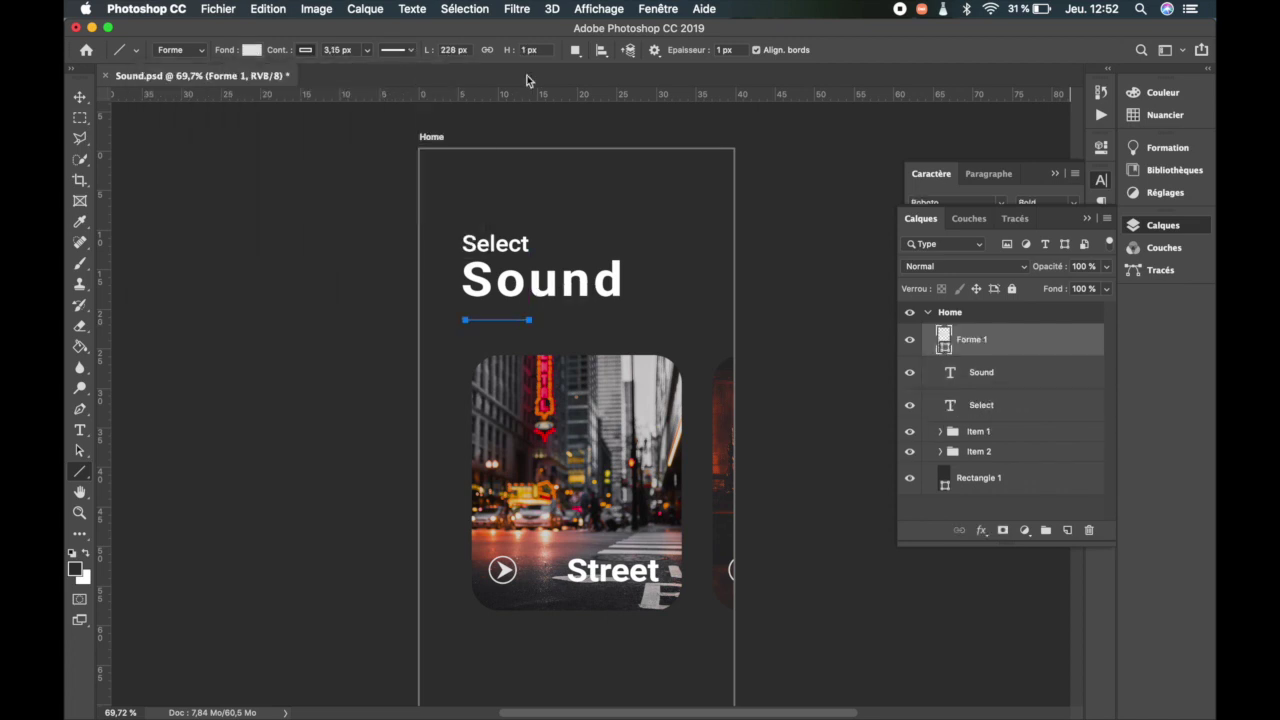
click(81, 97)
key(Delete)
click(80, 471)
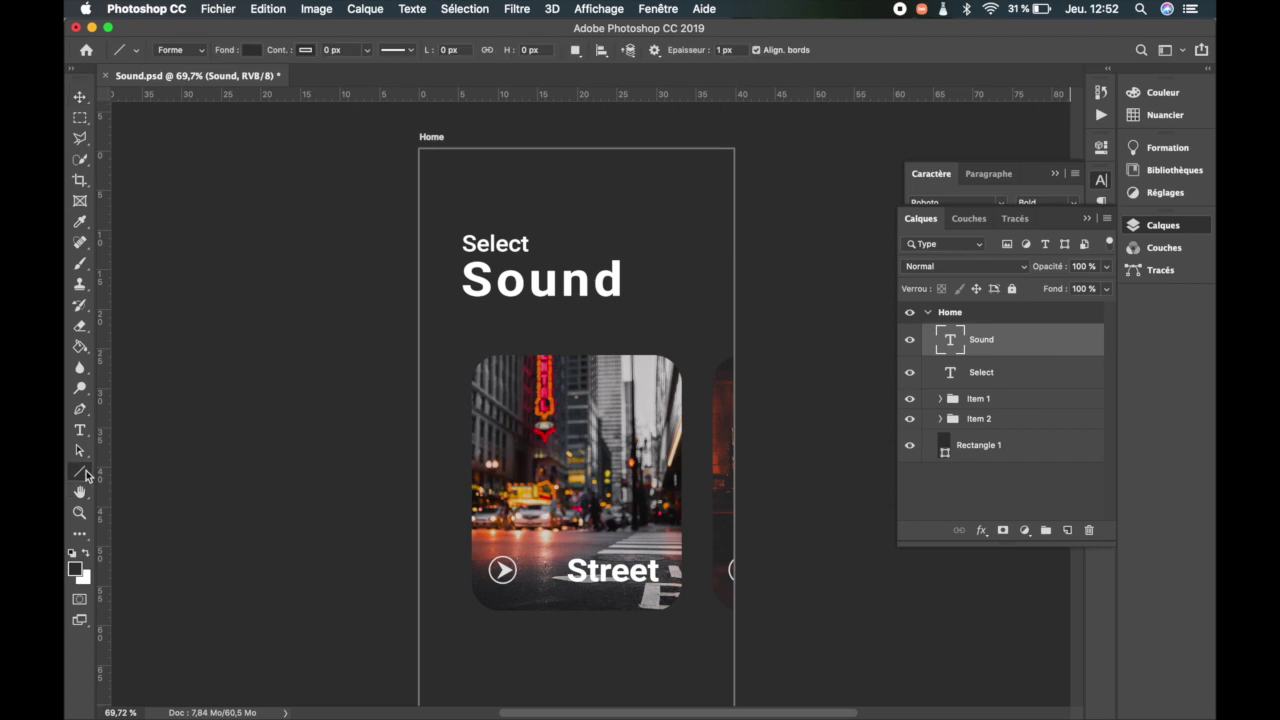
Draw a thin white-filled rectangle bar under Sound
scroll(528, 302, up, 3)
right_click(80, 471)
click(140, 469)
mouse_move(332, 357)
mouse_down()
mouse_move(571, 363)
mouse_move(494, 366)
mouse_up()
click(250, 50)
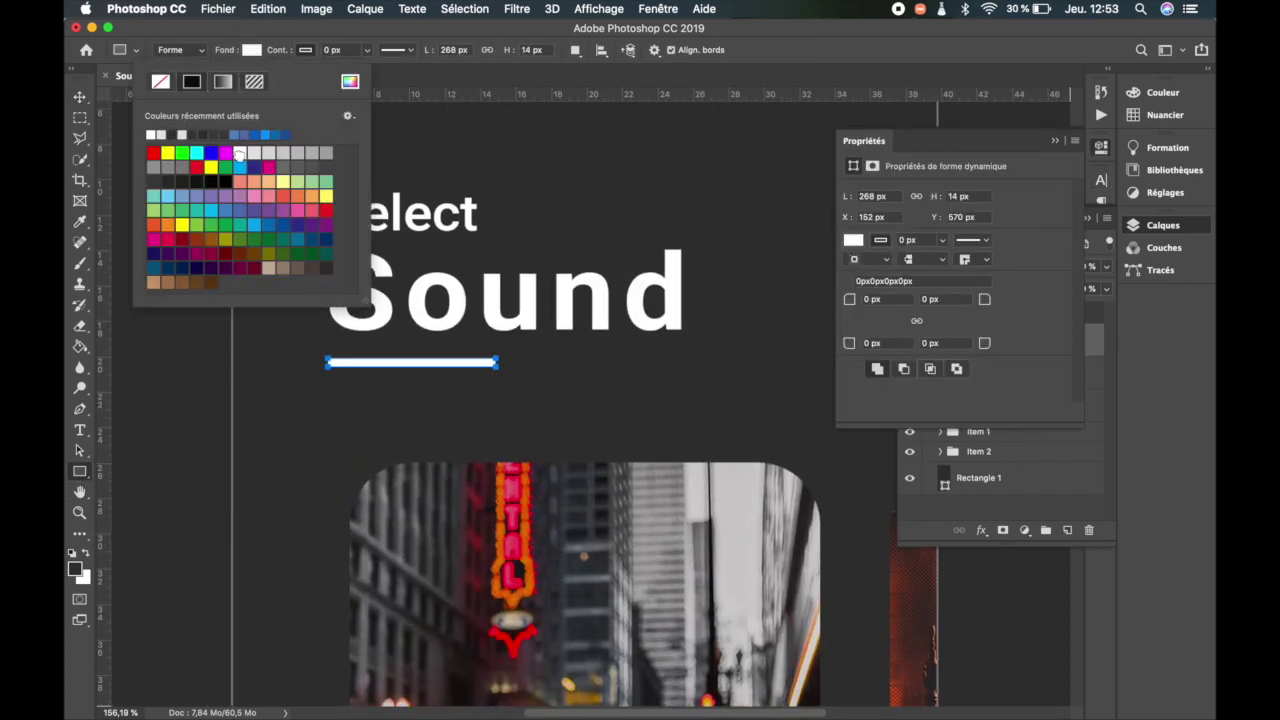
click(1054, 141)
click(149, 343)
key(Escape)
key(v)
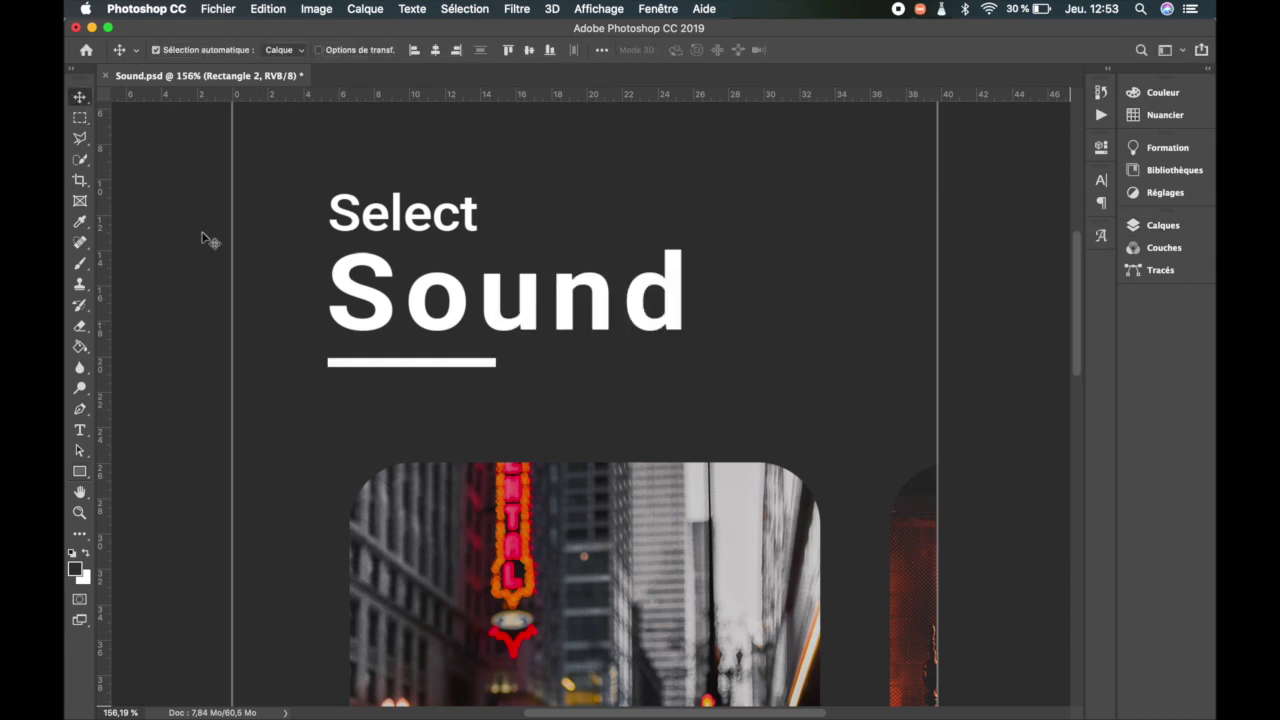
Set Sound's letter spacing to -3 and apply the underline bar's height
scroll(168, 269, down, 3)
scroll(168, 269, down, 1)
scroll(190, 278, down, 2)
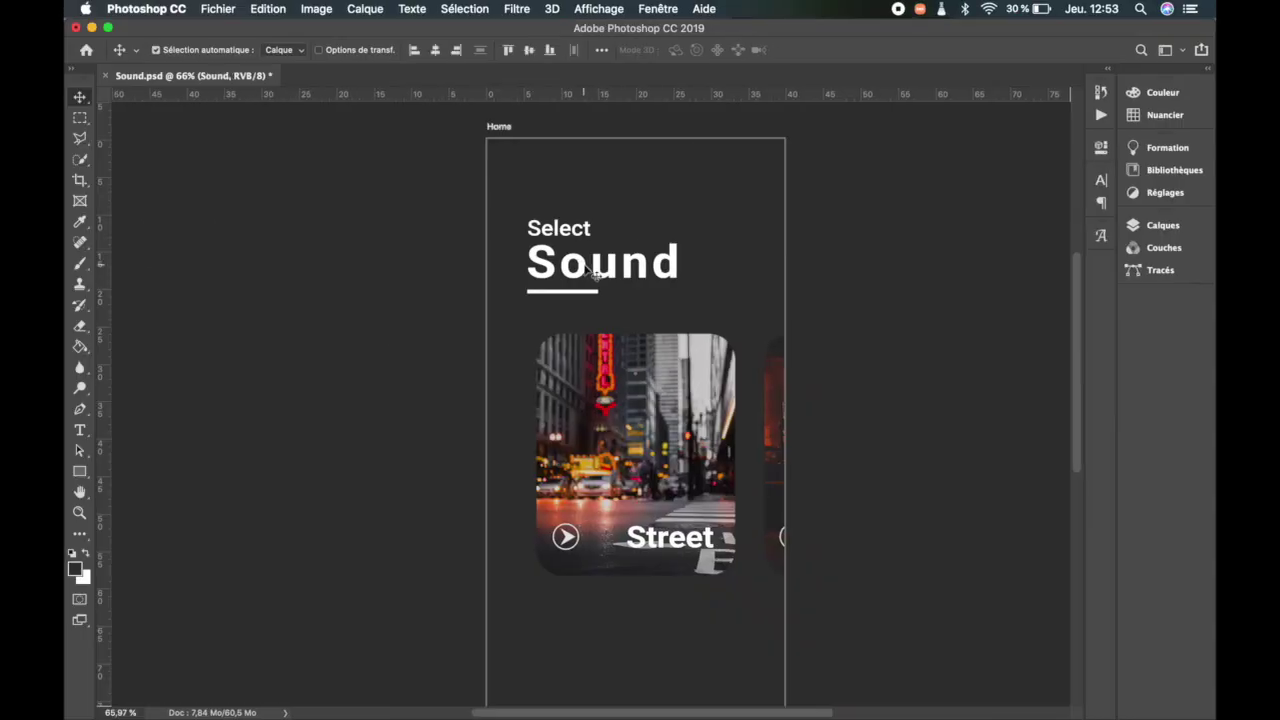
click(1100, 180)
drag(1012, 242, 1012, 241)
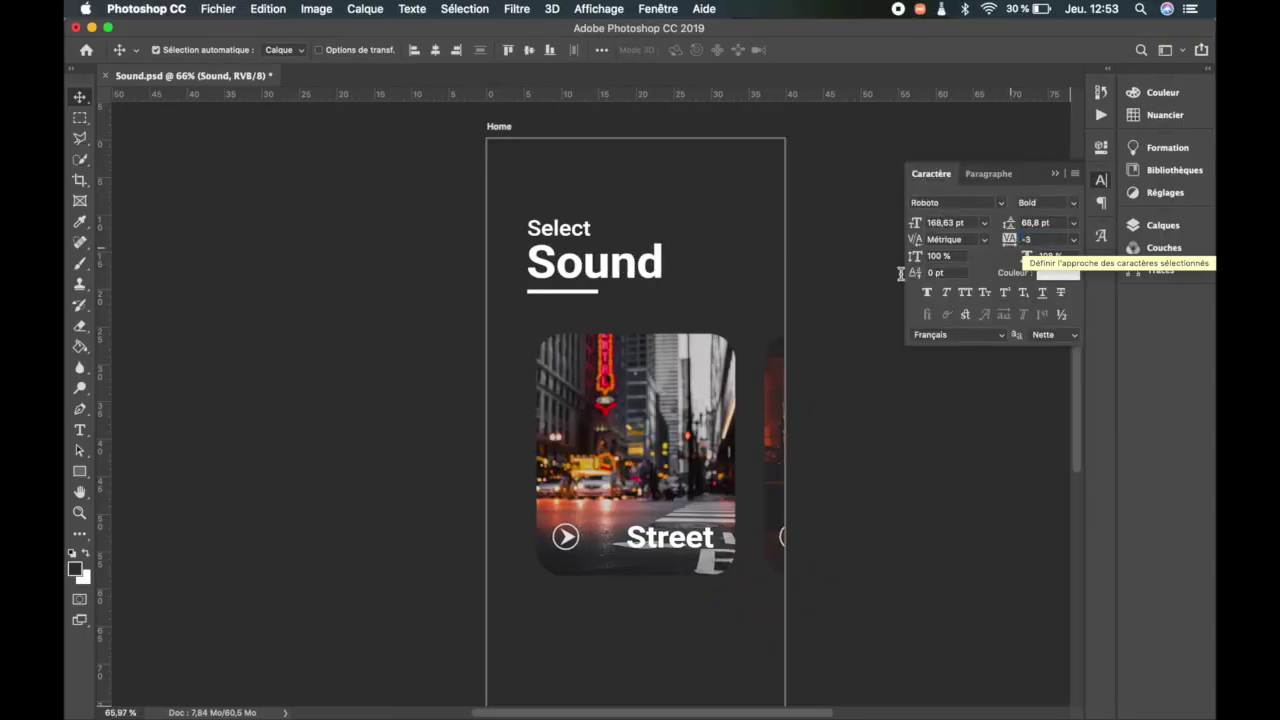
click(562, 292)
scroll(562, 292, up, 1)
scroll(562, 292, up, 3)
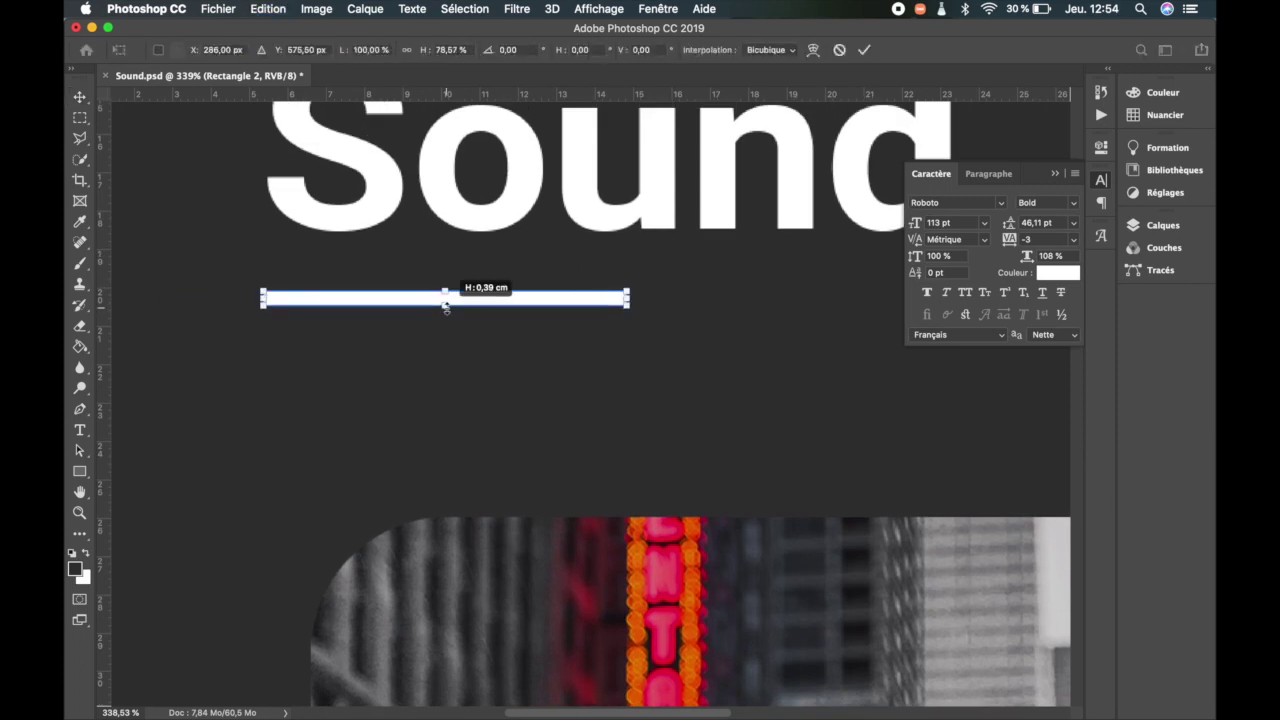
key(Return)
Browse the DOPELY inspiration pin and similar design ideas
scroll(417, 343, down, 3)
scroll(417, 343, down, 3)
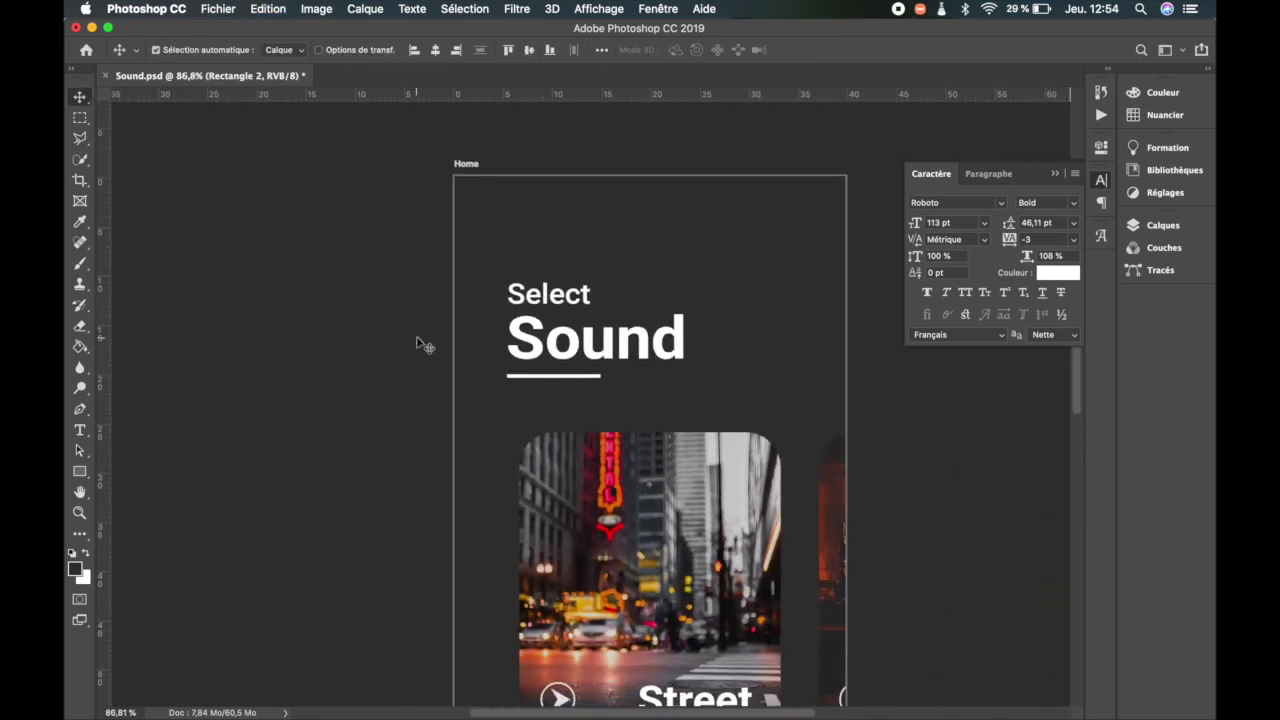
scroll(417, 343, down, 3)
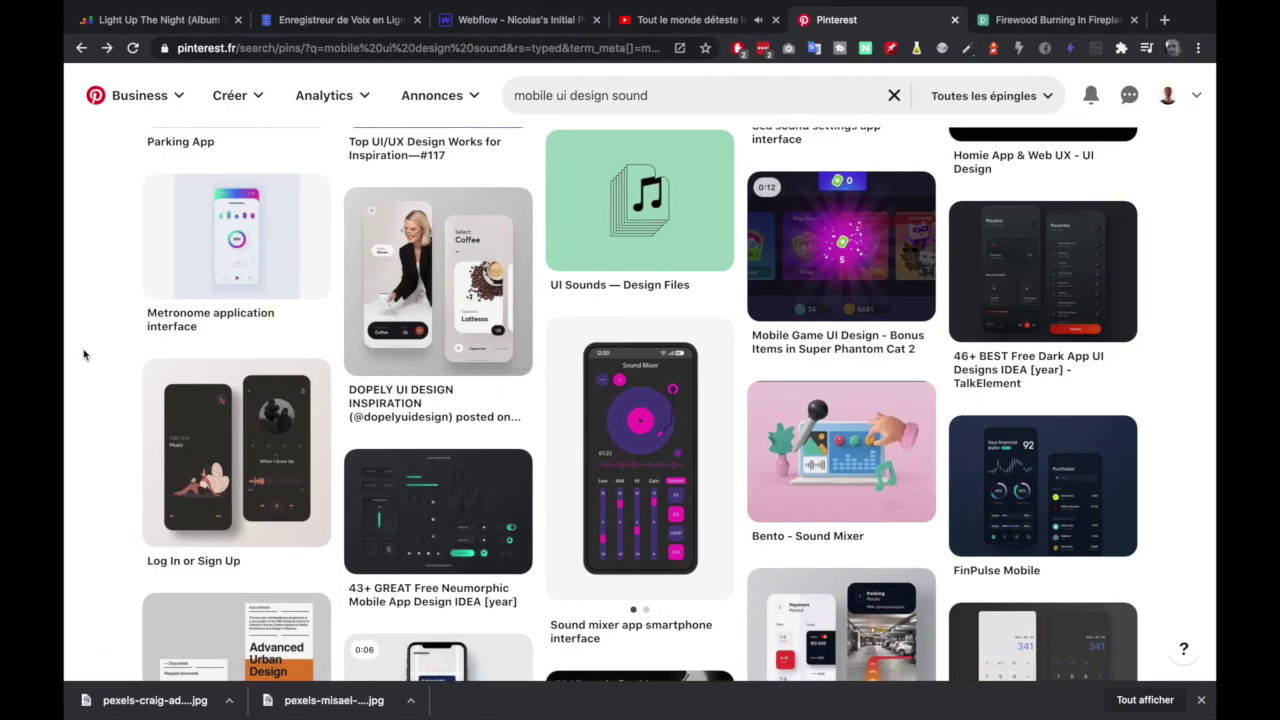
click(493, 255)
click(539, 347)
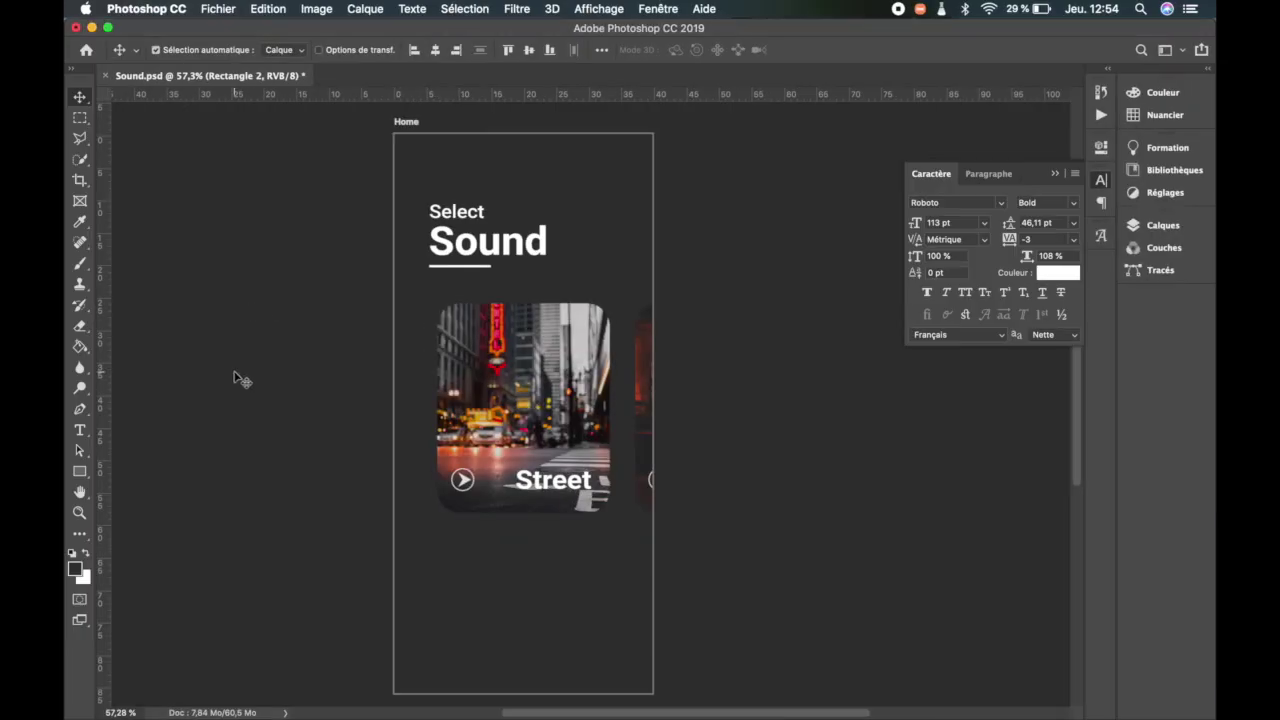
scroll(462, 288, up, 3)
scroll(528, 277, up, 3)
scroll(371, 360, up, 3)
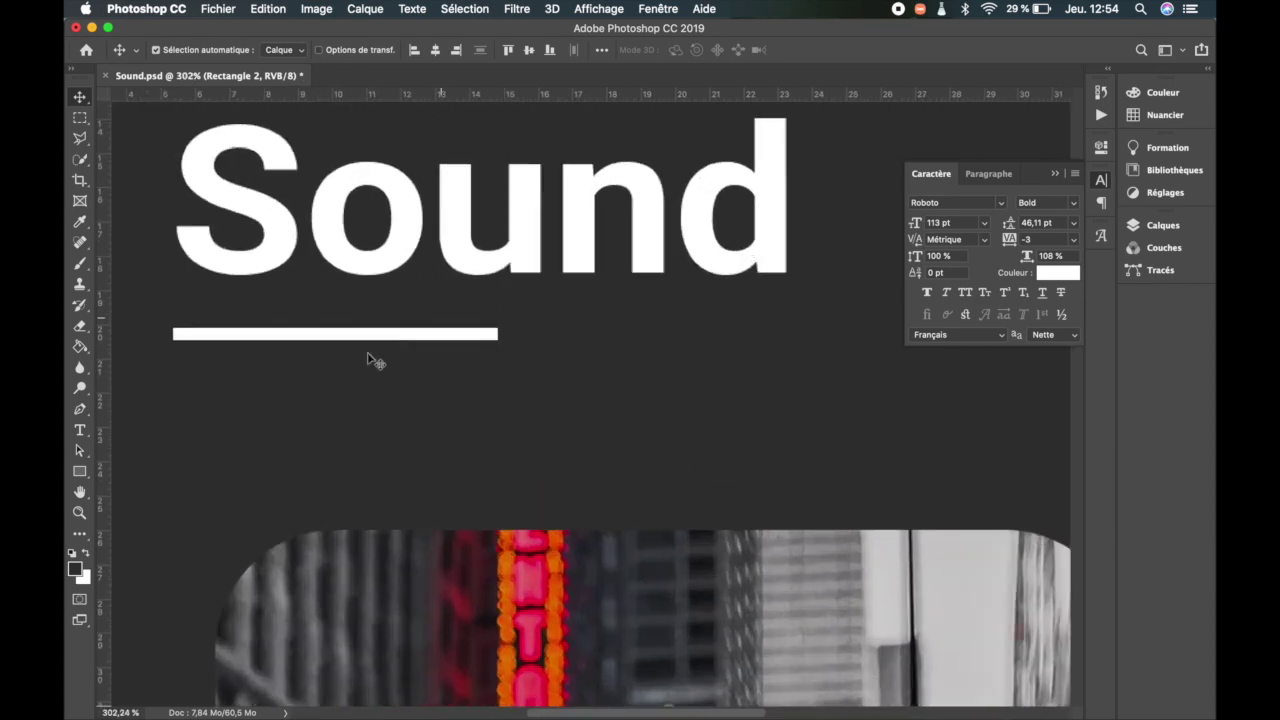
scroll(425, 345, up, 2)
scroll(425, 345, down, 3)
scroll(430, 340, down, 2)
scroll(430, 340, down, 1)
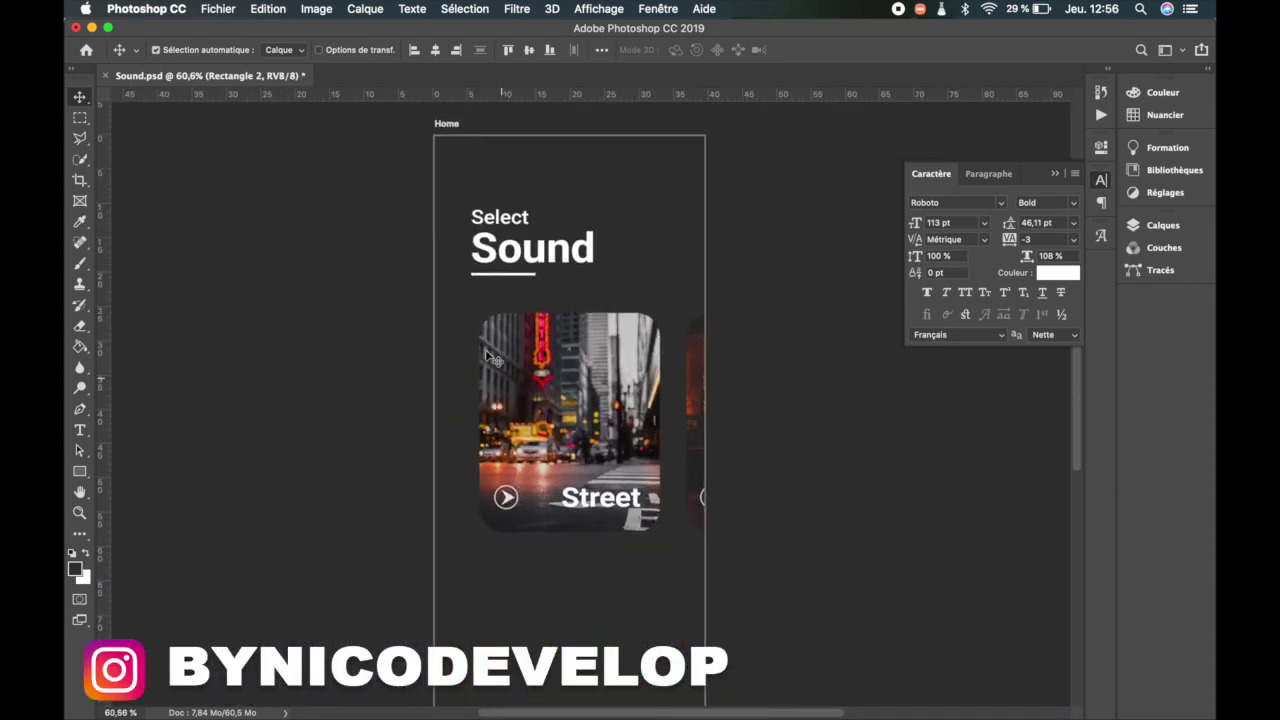
scroll(430, 340, down, 1)
Group Rectangle 2, Sound and Select into a new layer group named Heading
click(1163, 225)
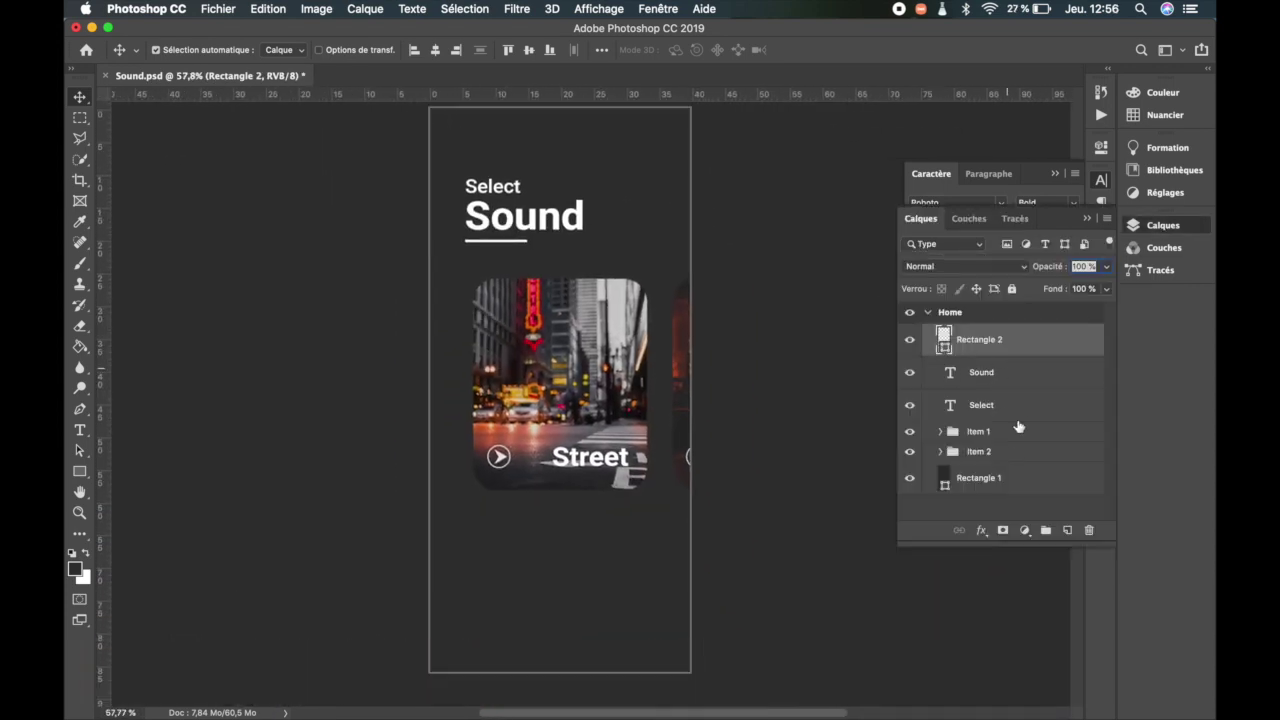
click(1045, 530)
click(979, 359)
shift+click(981, 425)
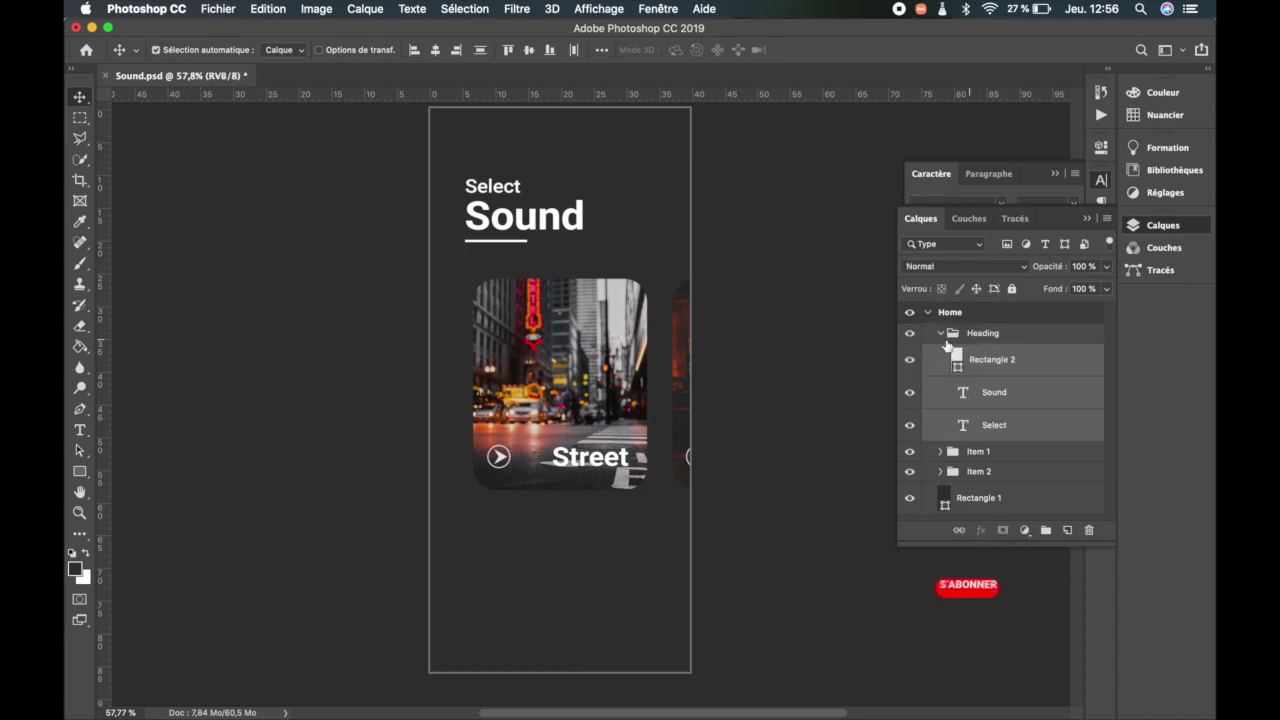
drag(979, 359, 983, 333)
Draw Rectangle 3 over the artboard's left side and resize it to 563×2436 px
click(979, 399)
click(79, 471)
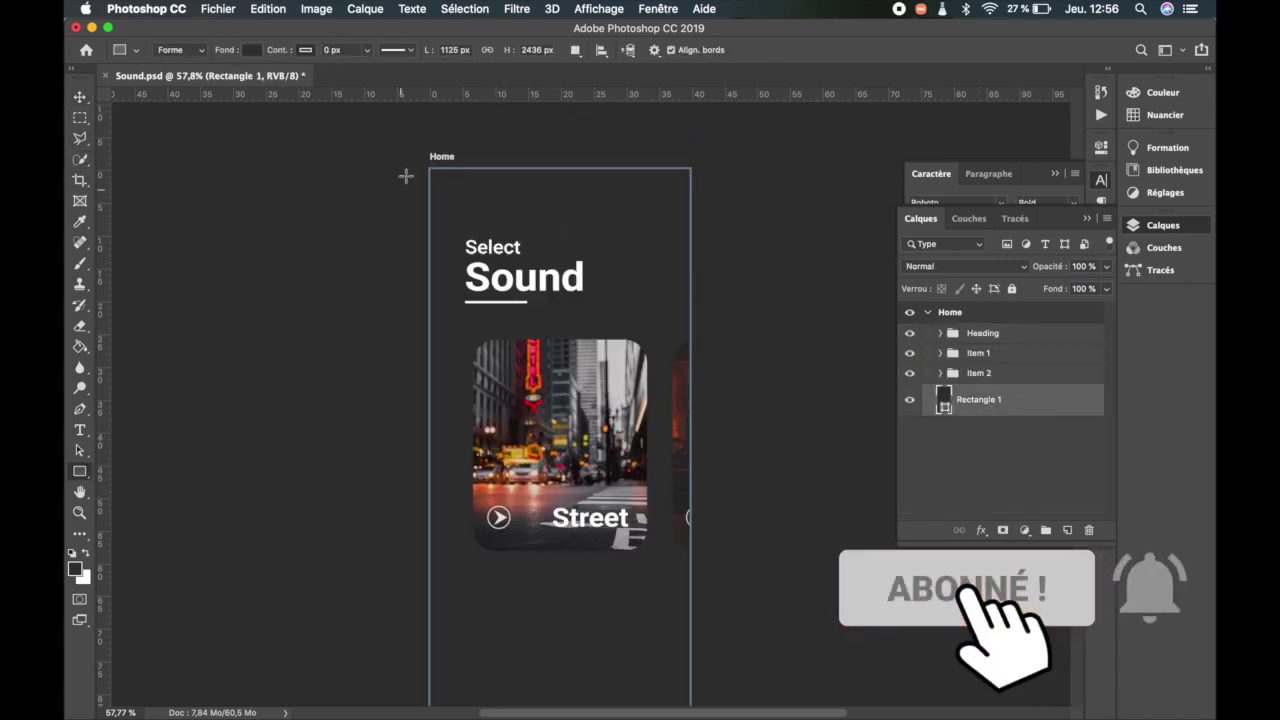
drag(404, 145, 580, 690)
scroll(499, 228, up, 2)
key(ctrl+t)
mouse_move(477, 294)
mouse_down()
mouse_move(491, 497)
mouse_move(560, 487)
mouse_up()
scroll(491, 497, up, 6)
drag(482, 185, 476, 244)
scroll(476, 244, down, 5)
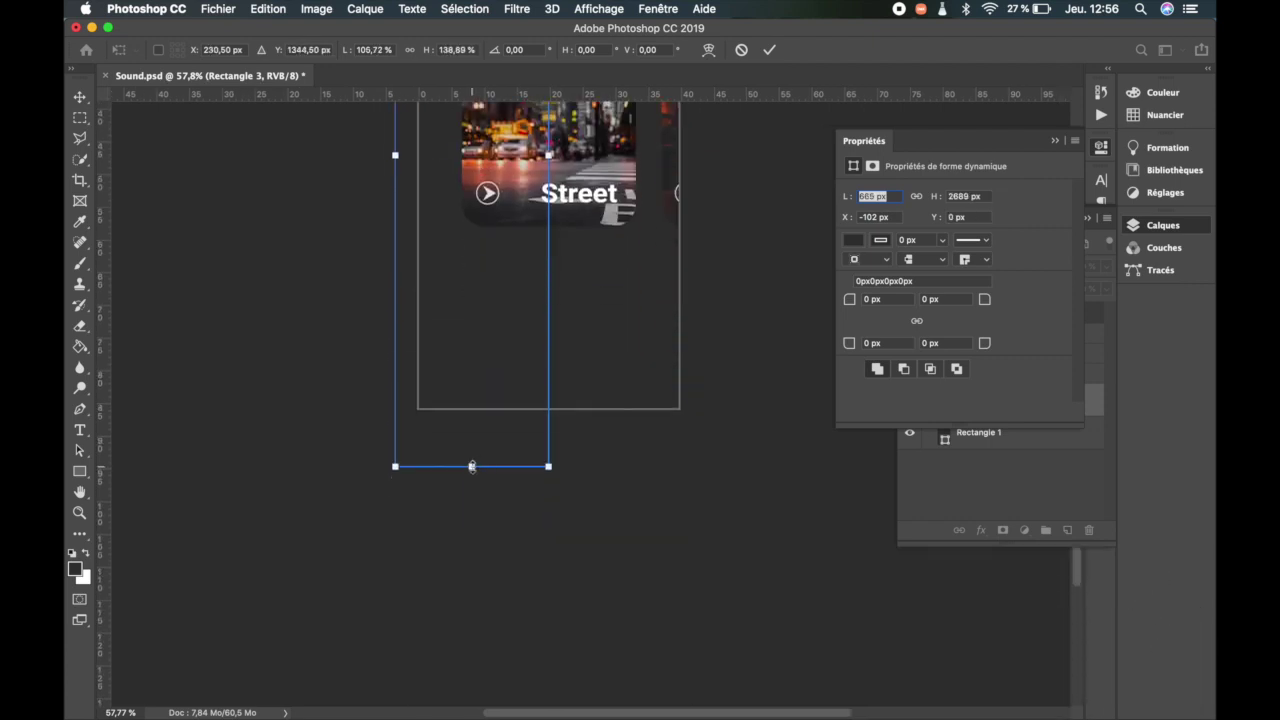
scroll(474, 403, up, 3)
key(Return)
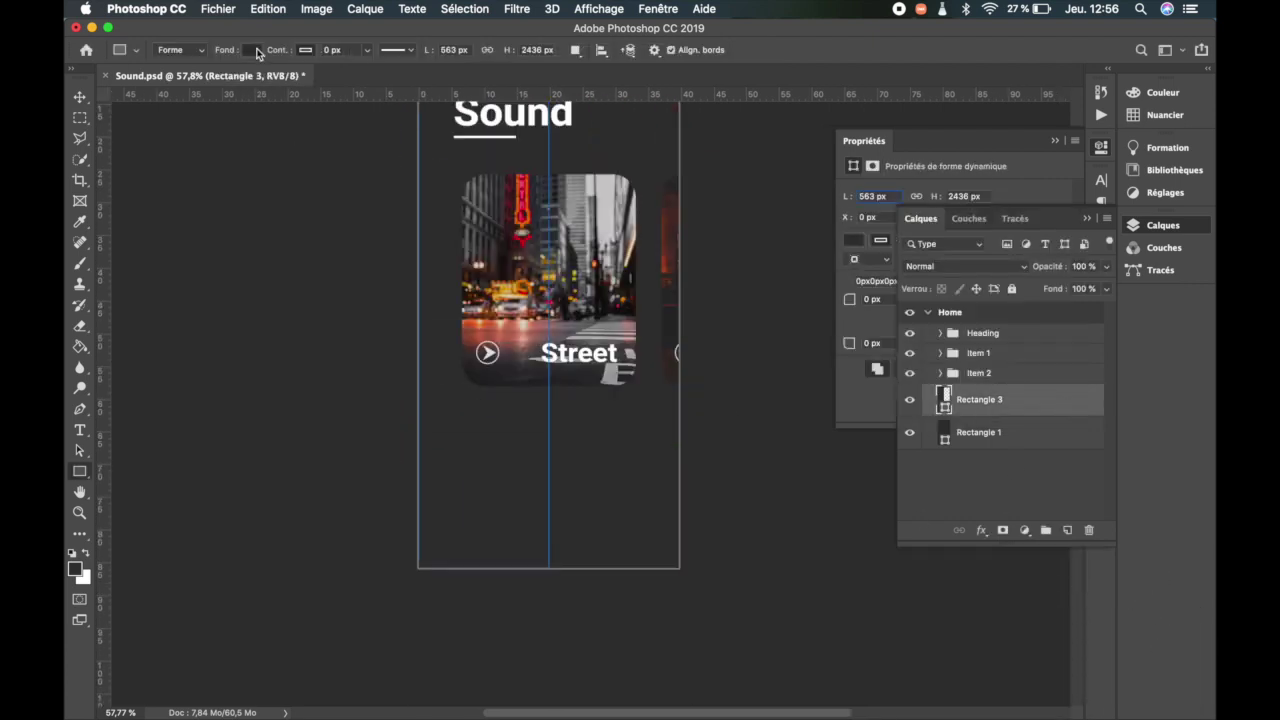
Fill Rectangle 3 with white
click(251, 49)
click(289, 285)
scroll(815, 406, up, 3)
scroll(815, 406, down, 1)
Set Rectangle 3's opacity to 10%
drag(1104, 286, 1035, 289)
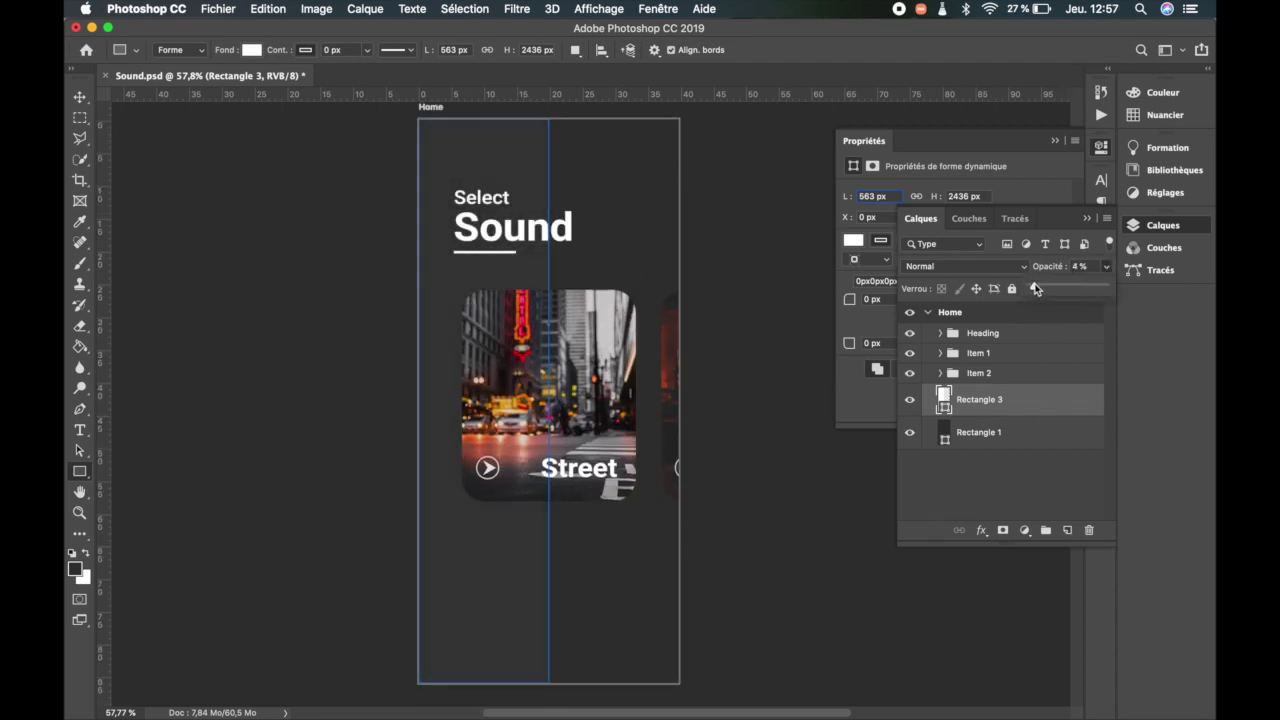
text(10)
click(620, 330)
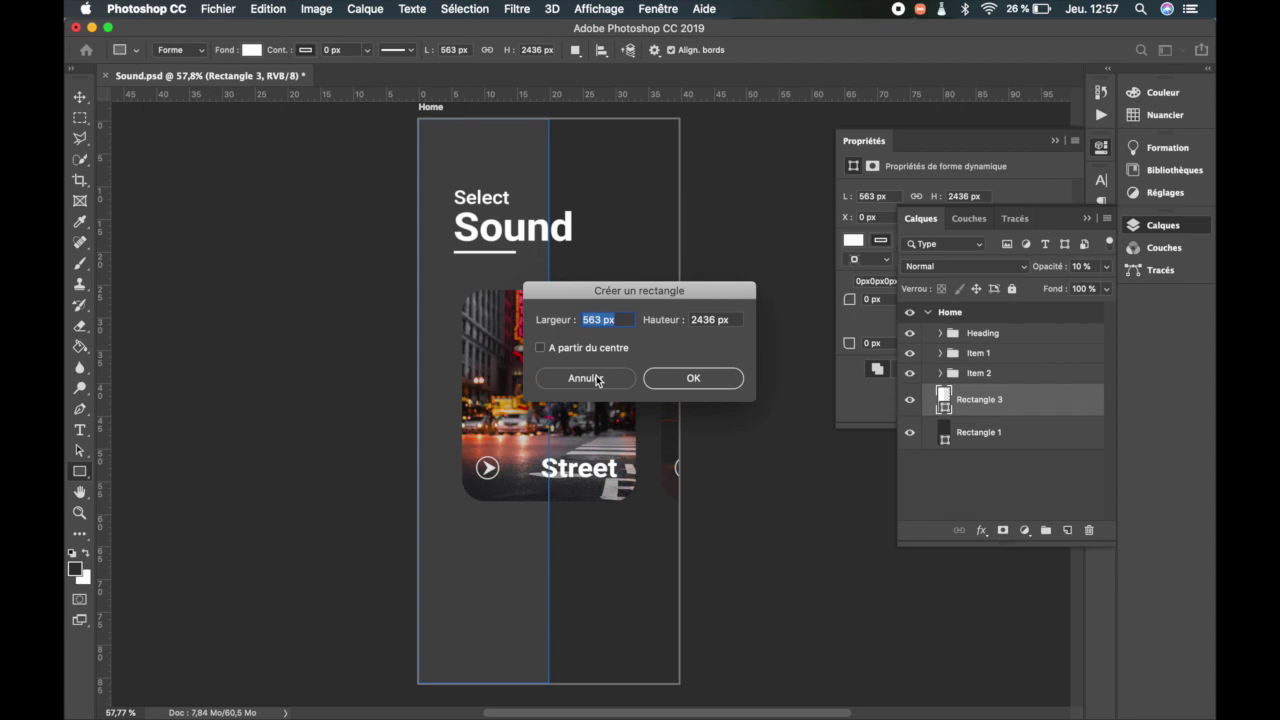
click(600, 384)
key(v)
click(271, 289)
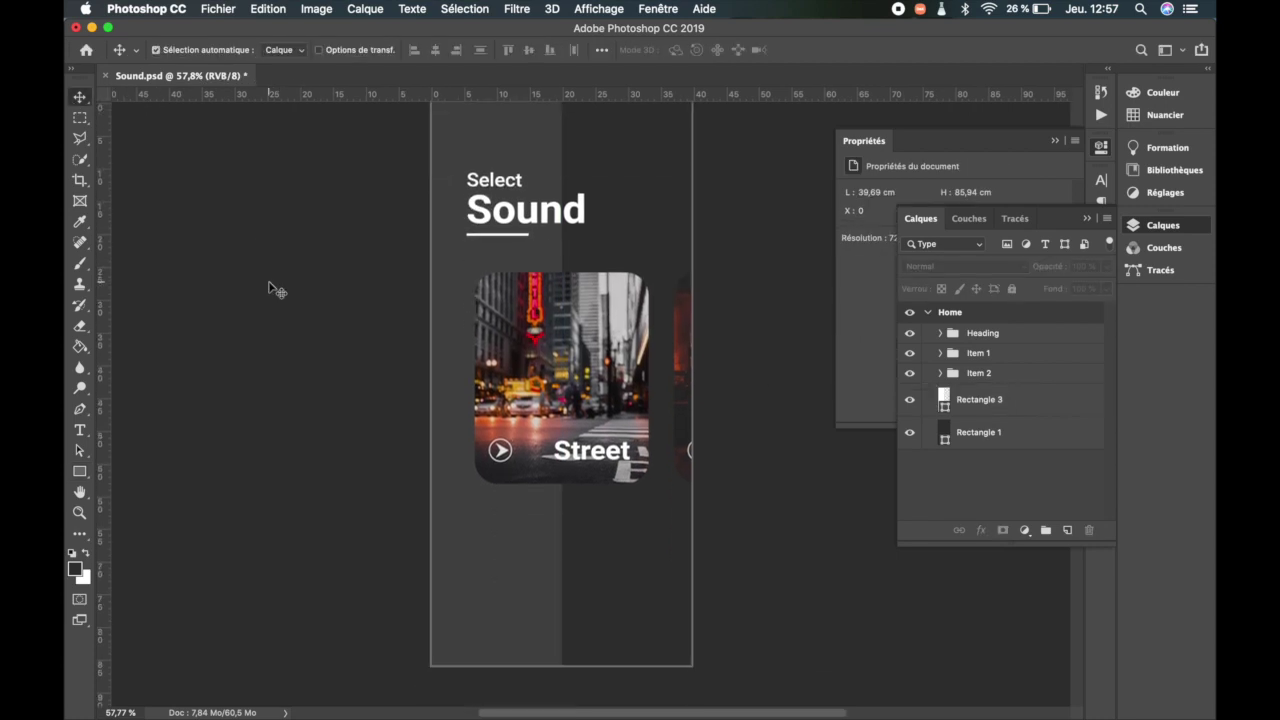
Apply a 103.1 px Gaussian Blur smart filter to Rectangle 3, then hide the layer
click(979, 399)
click(598, 8)
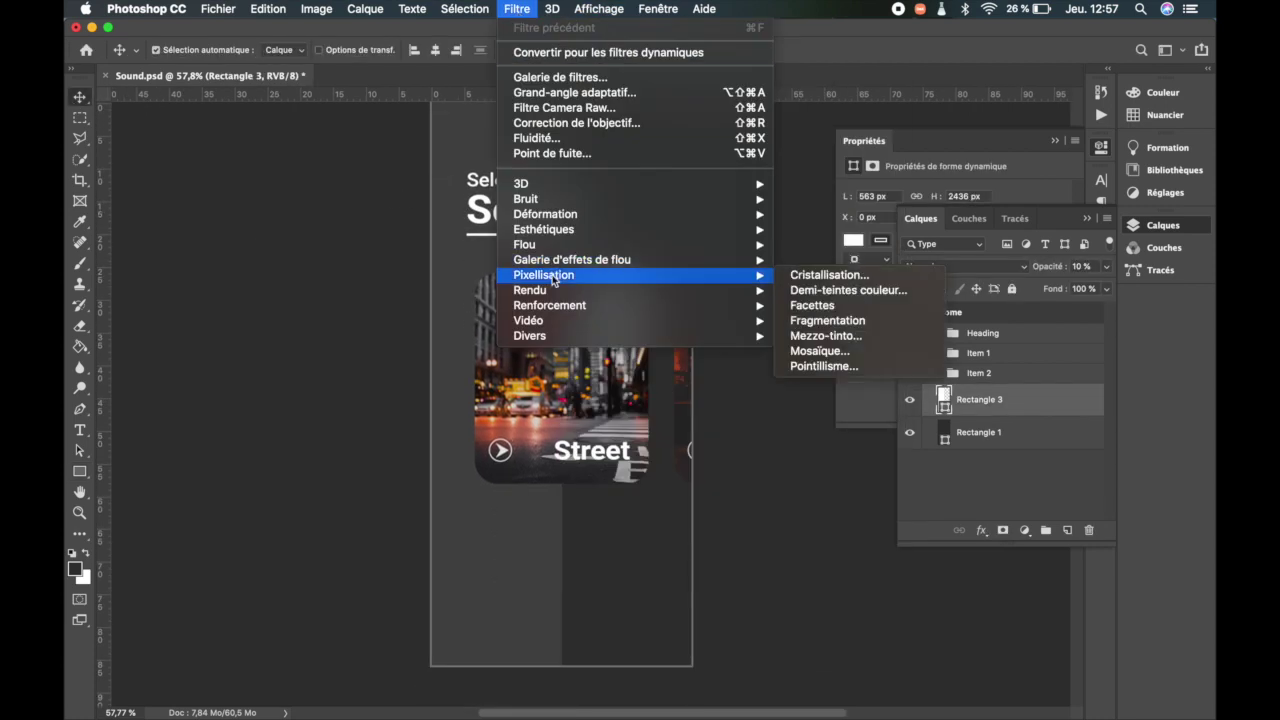
mouse_move(524, 244)
click(820, 320)
click(686, 260)
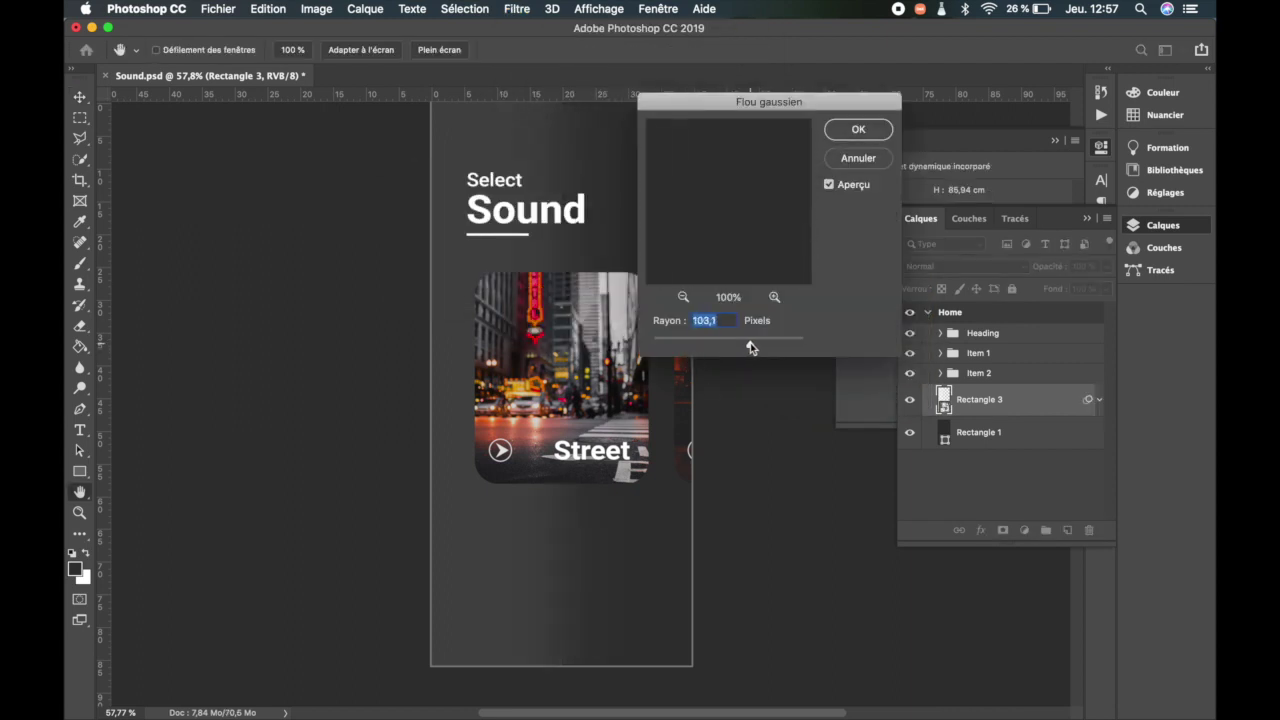
click(858, 129)
click(1099, 400)
click(910, 399)
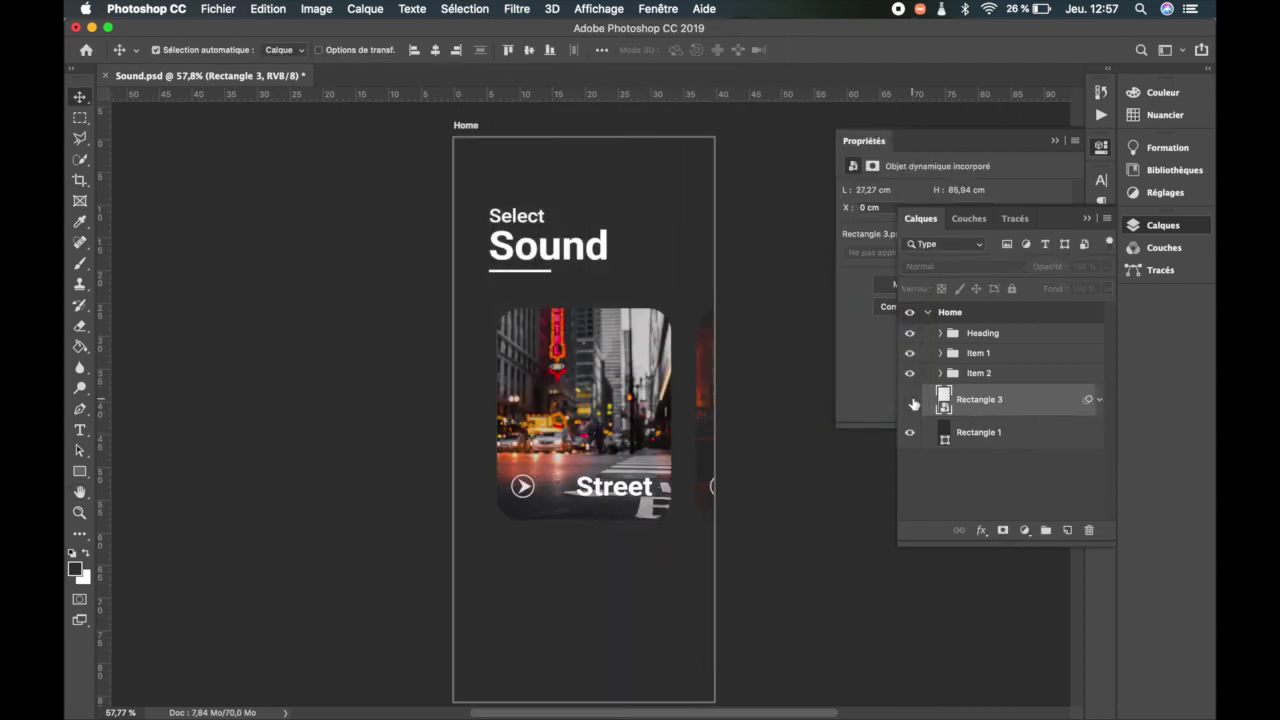
Change the Rectangle 1 background fill to 90% grey
click(910, 399)
click(946, 432)
click(80, 470)
click(253, 50)
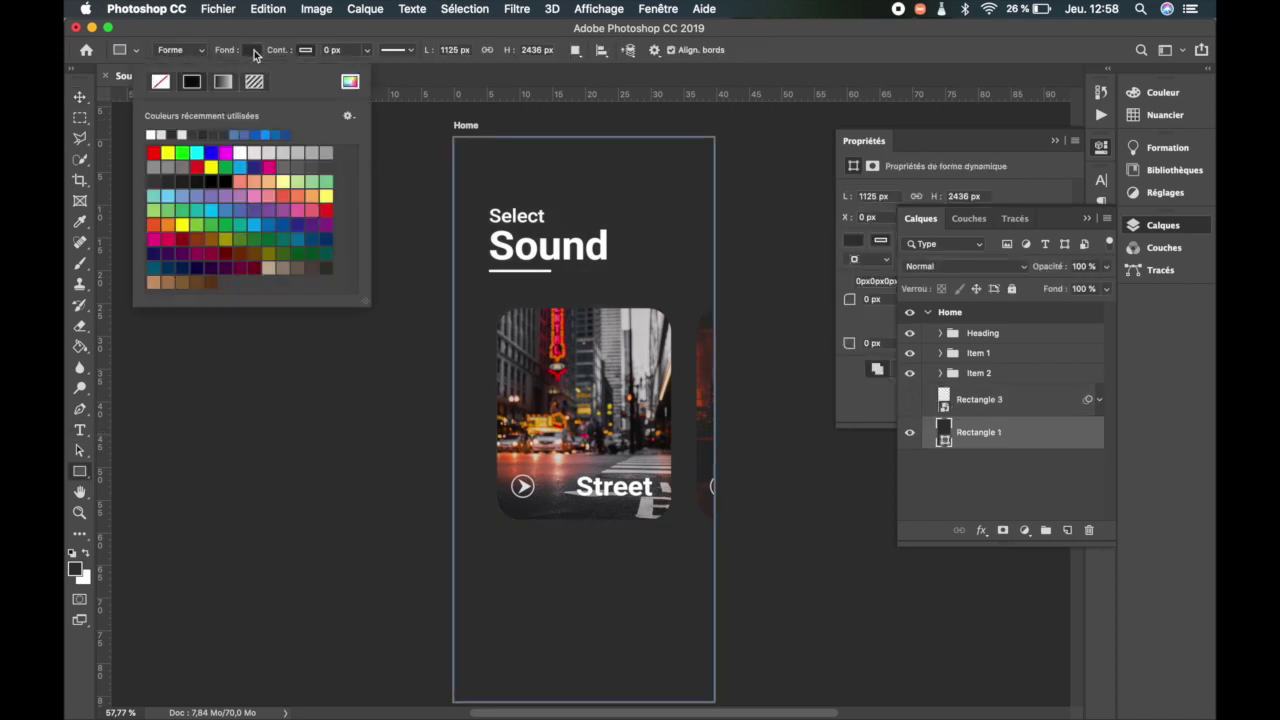
click(209, 178)
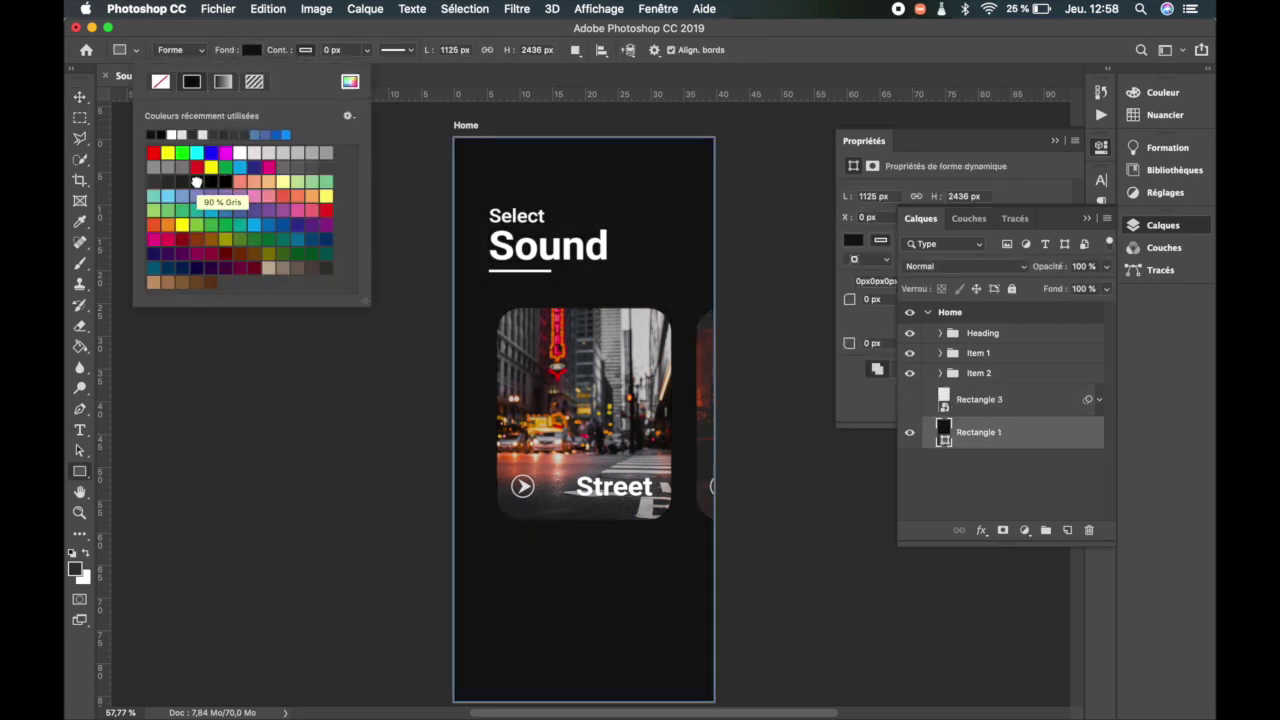
click(183, 180)
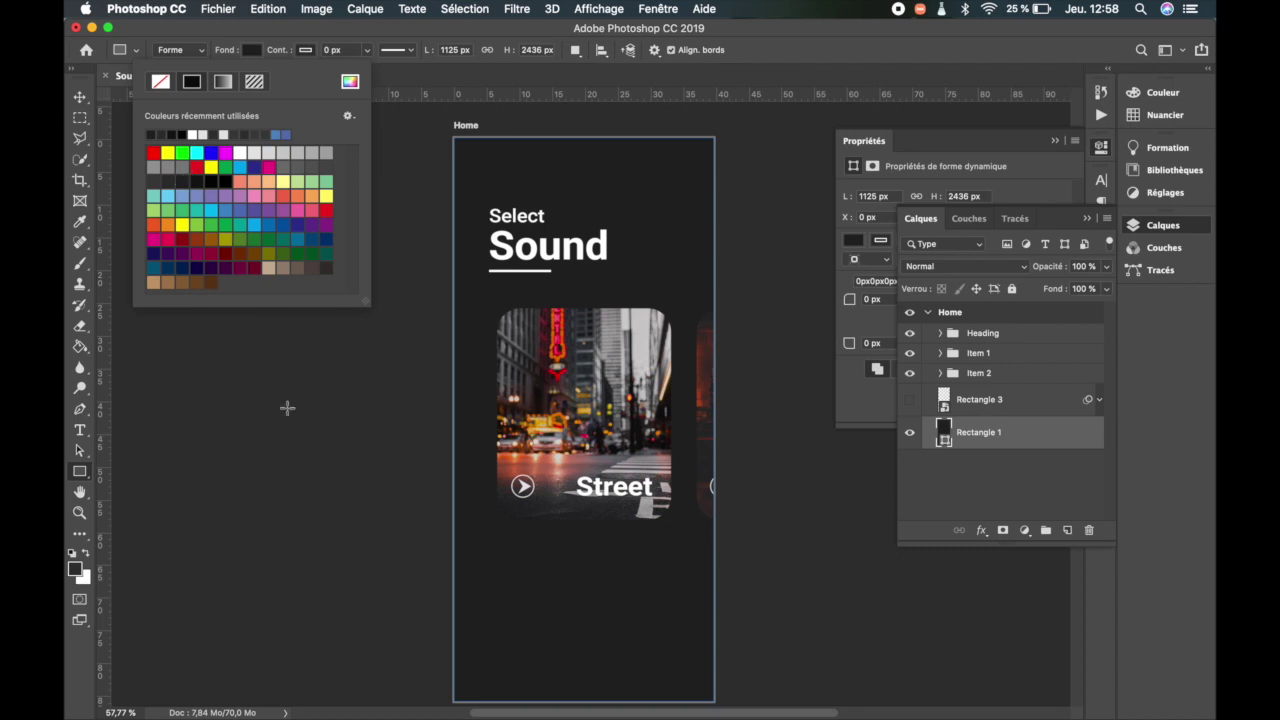
click(287, 408)
Add a credit text with the author's social handle, scaled to about 33% and centred at the bottom
click(80, 431)
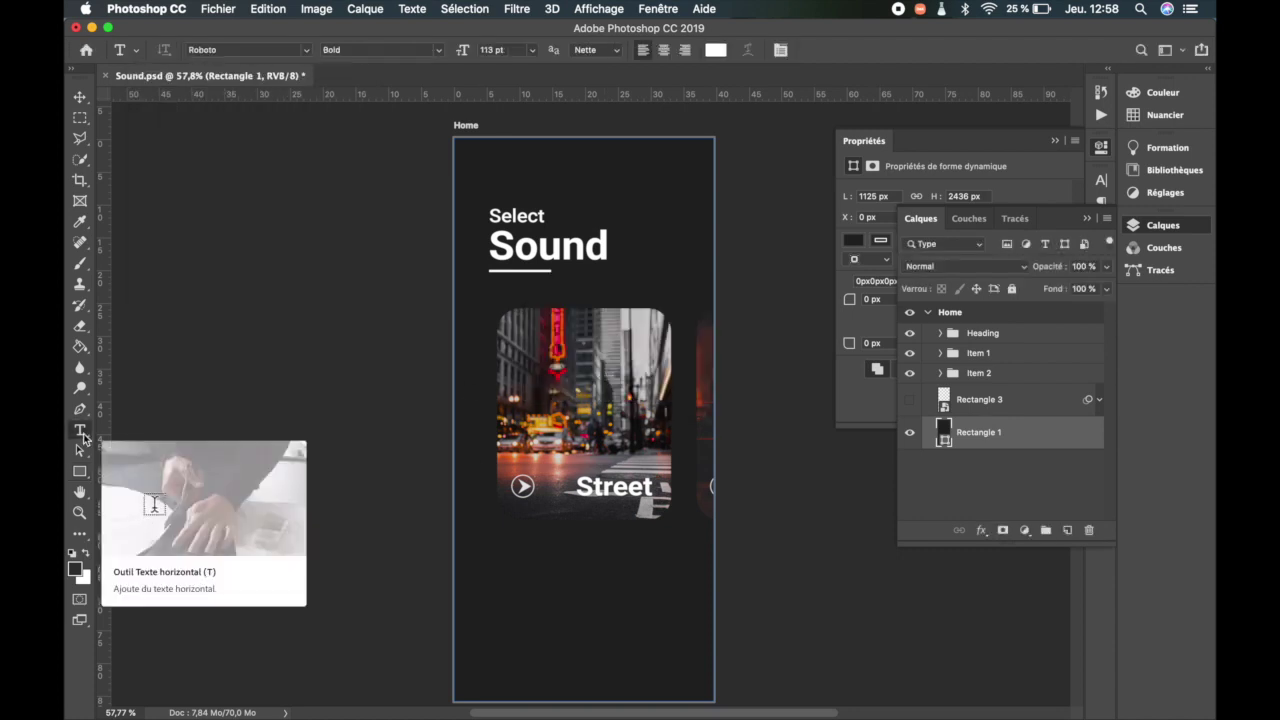
click(578, 632)
text(@bynicode)
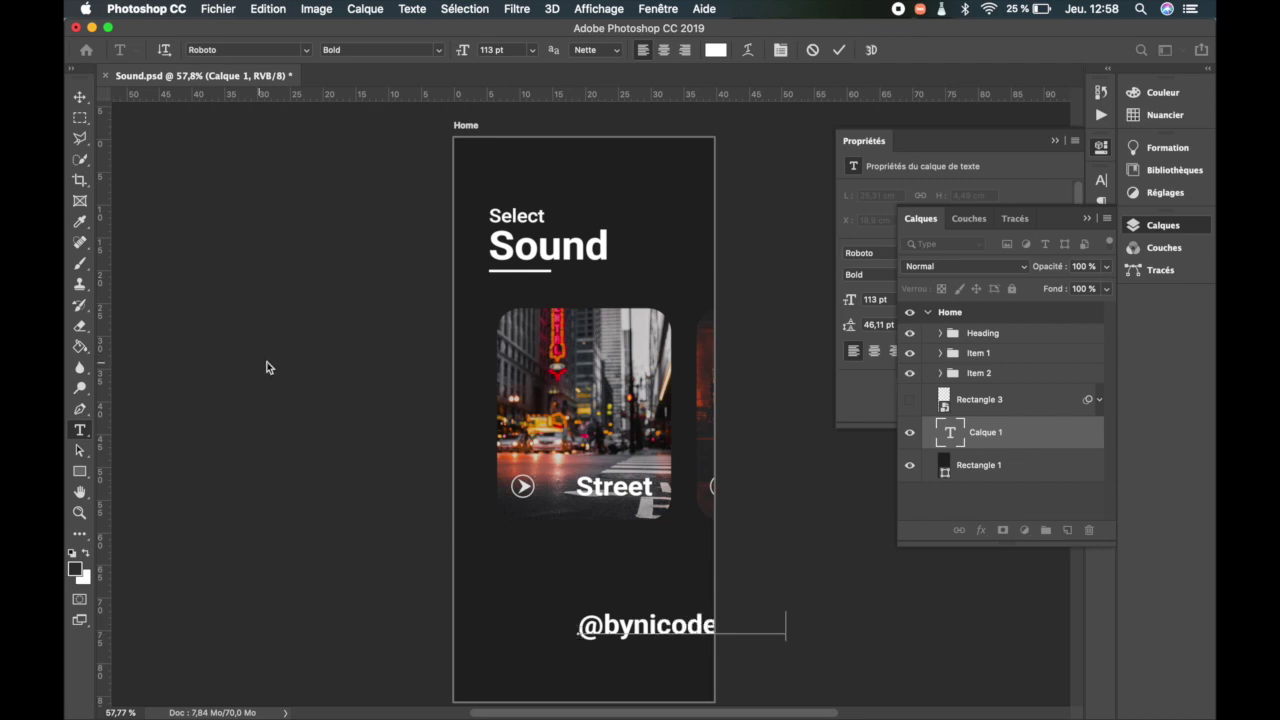
key(Escape)
key(ctrl+t)
drag(786, 606, 651, 622)
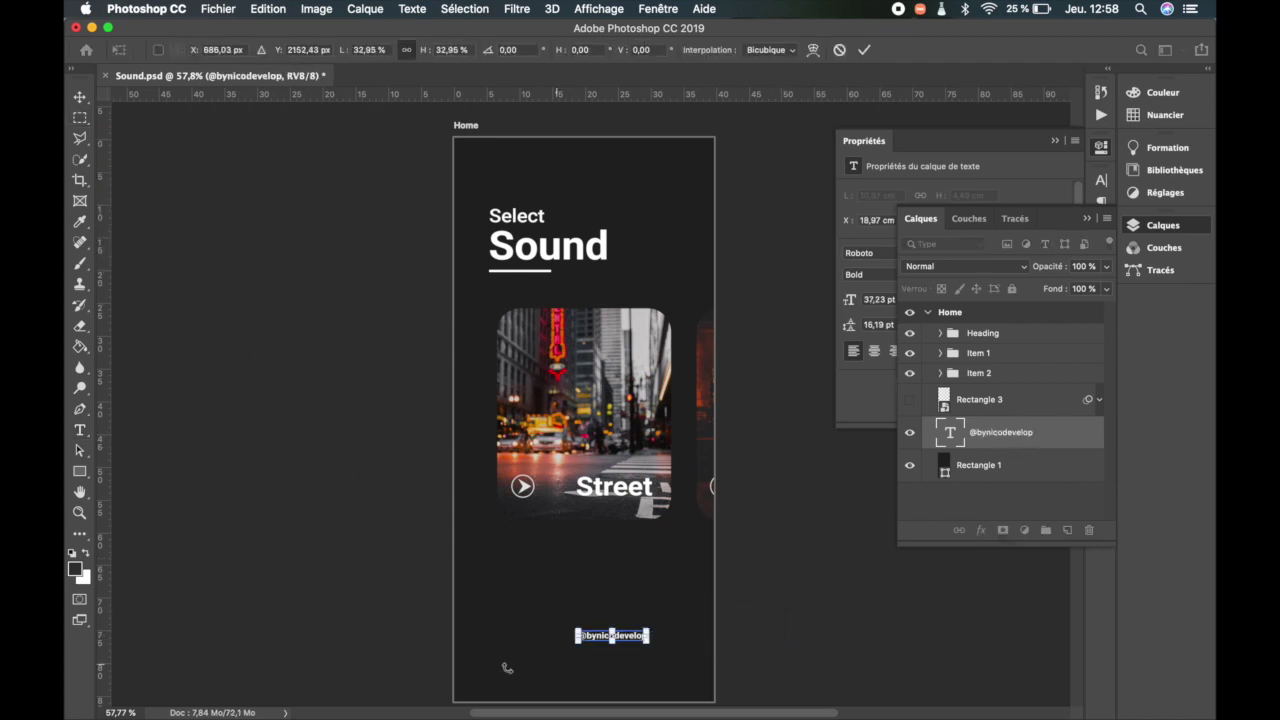
scroll(620, 460, up, 5)
drag(598, 278, 543, 346)
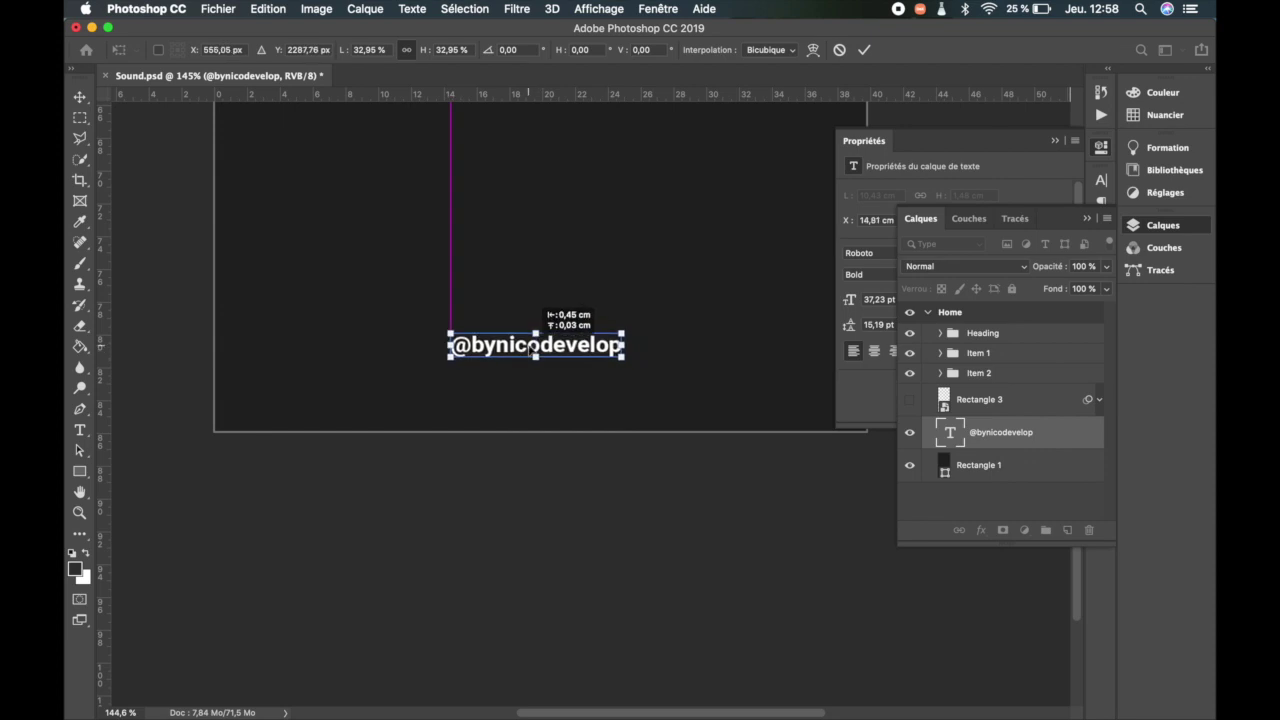
key(Return)
scroll(586, 440, down, 3)
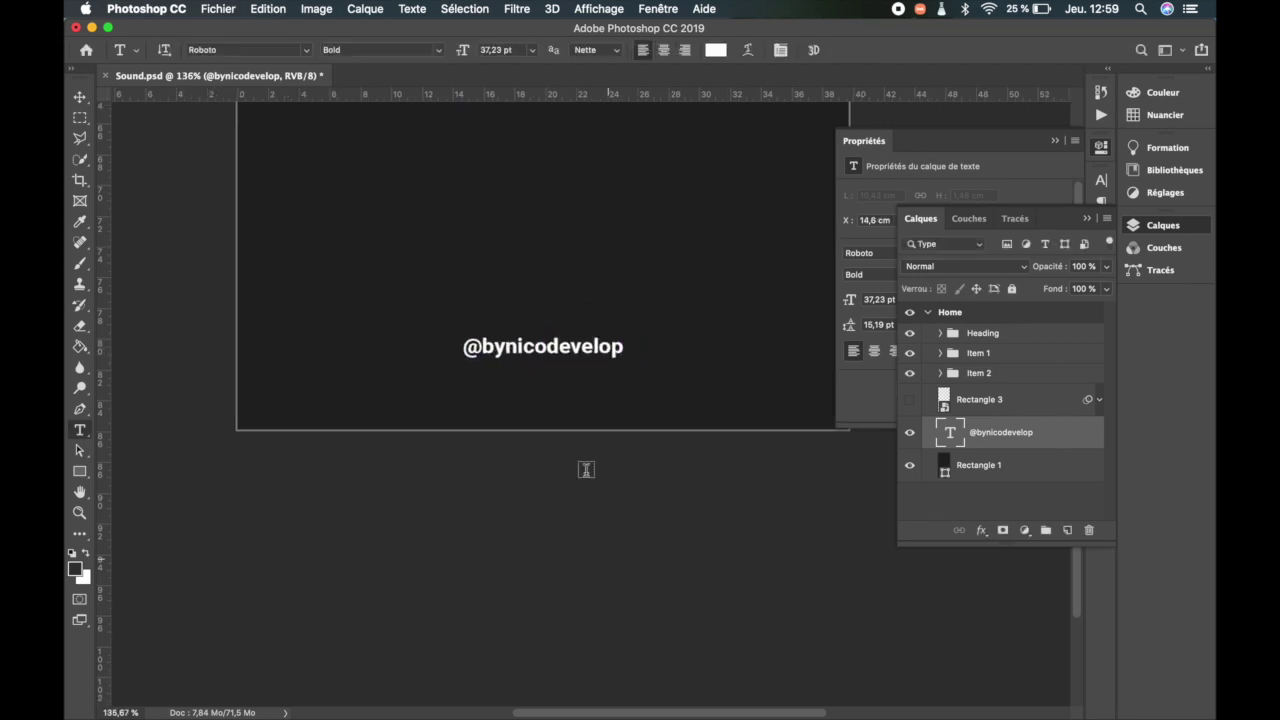
Give the credit text a dimmer grey colour and select the Item 1 and Item 2 cards
click(718, 52)
key(Return)
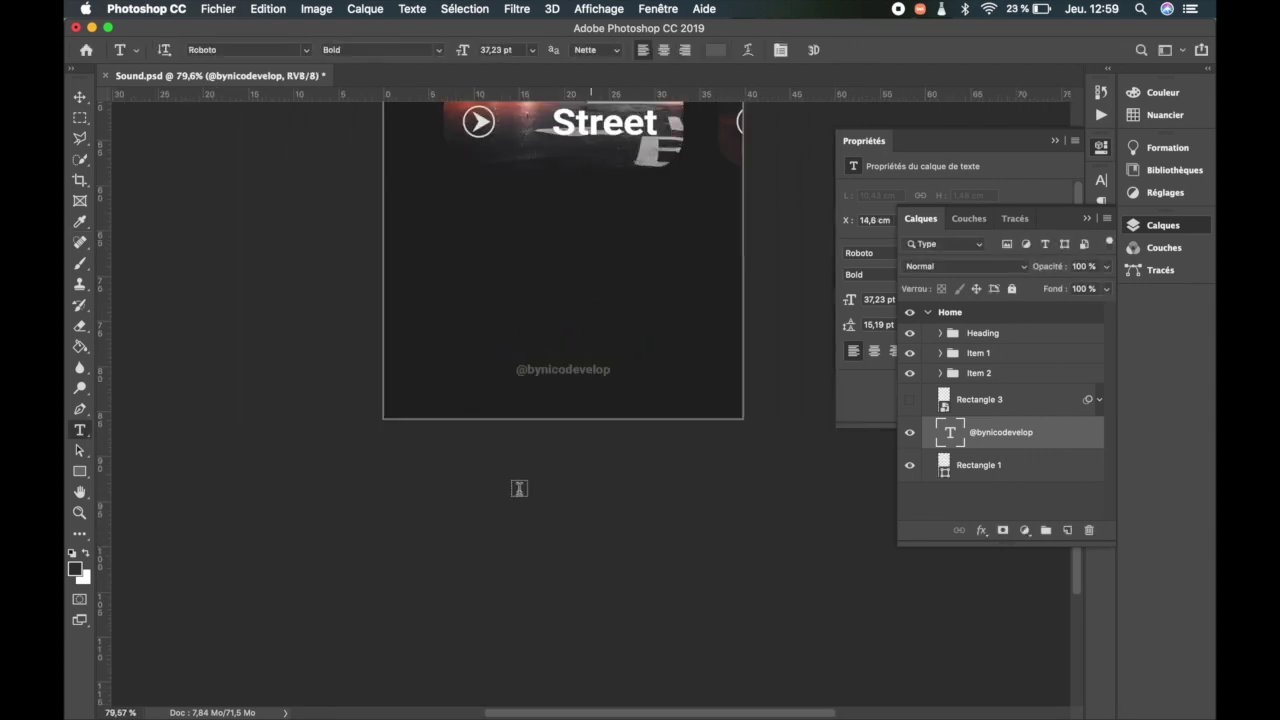
scroll(517, 489, down, 3)
click(978, 353)
shift+click(987, 373)
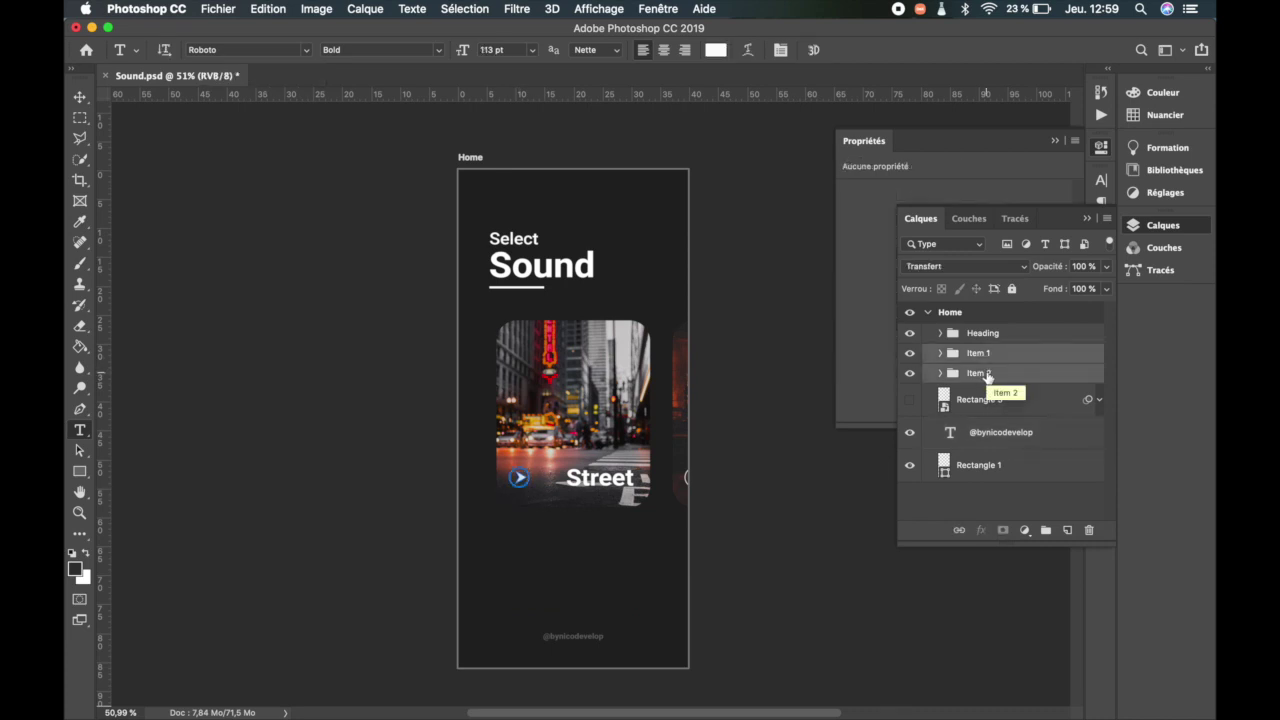
Nudge the Item 1 and Item 2 cards downward
click(940, 373)
scroll(1008, 470, down, 3)
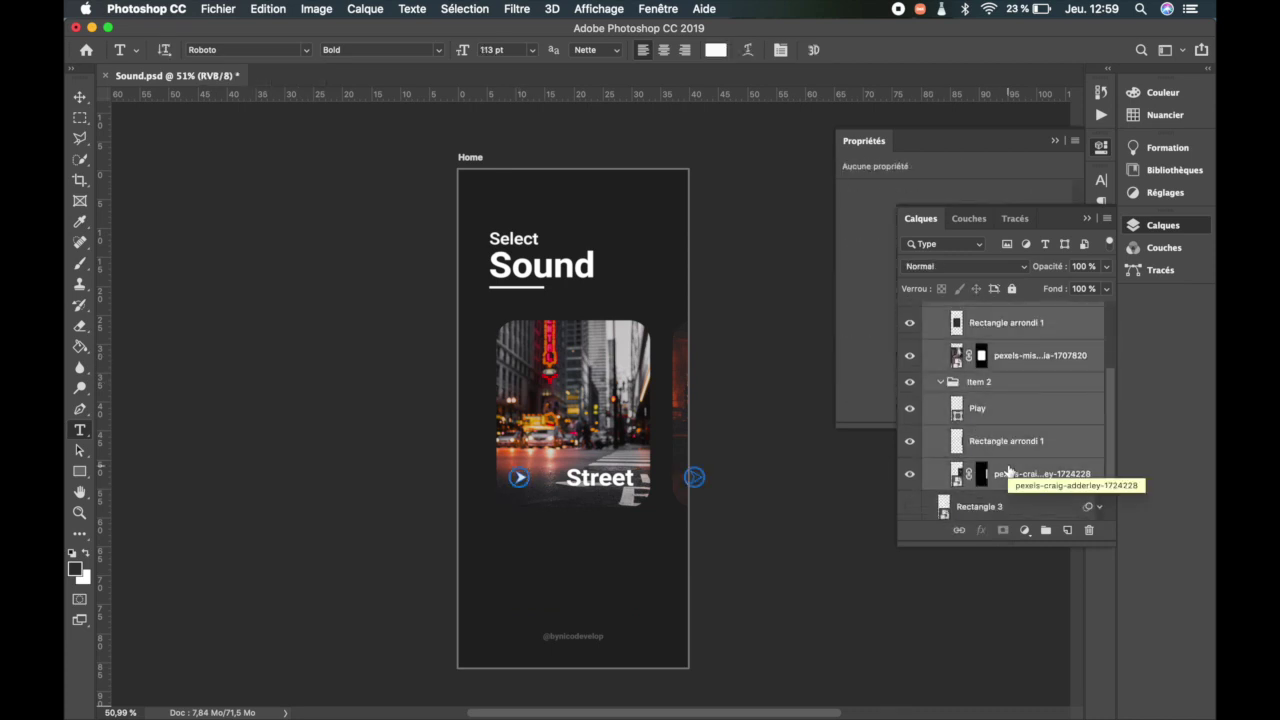
key(v)
key(shift+Down)
key(shift+Down)
key(shift+Down)
key(shift+Down)
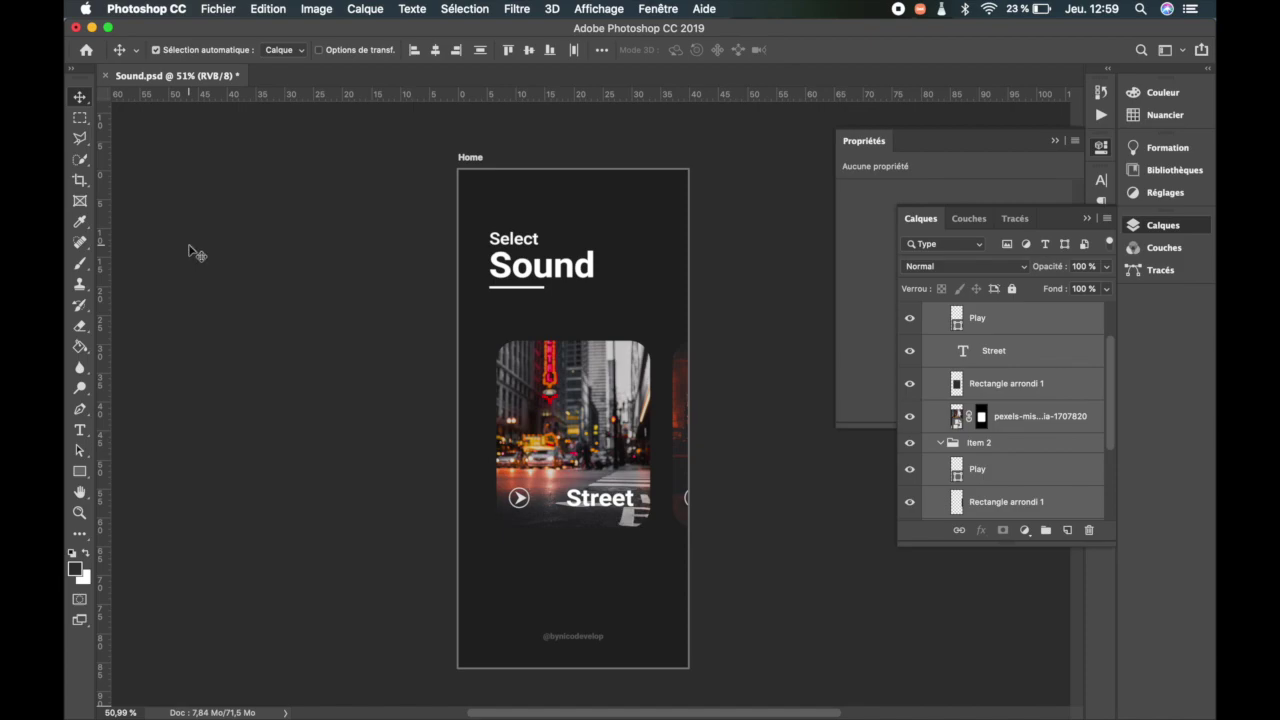
scroll(990, 400, up, 3)
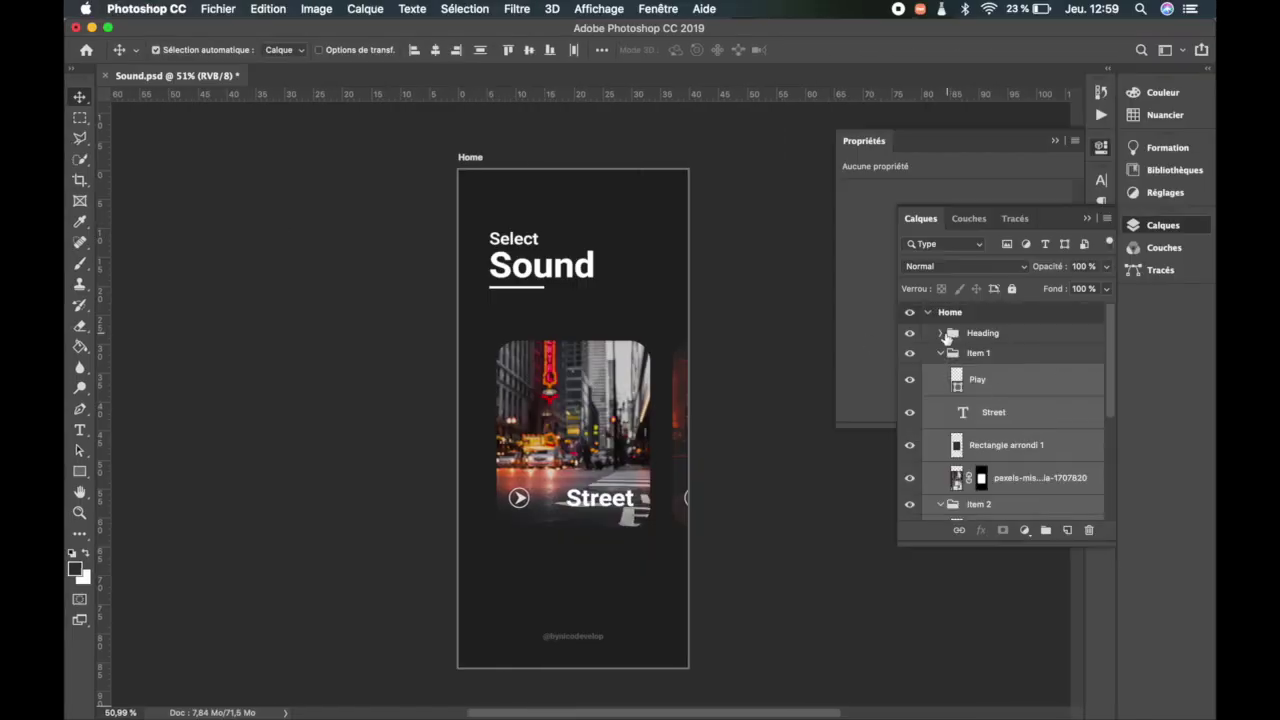
Nudge the Heading layers (Rectangle 2, Sound, Select) to the right
click(940, 333)
click(990, 359)
shift+click(993, 392)
shift+click(993, 422)
key(shift+Right)
key(shift+Right)
key(shift+Right)
key(shift+Left)
key(shift+Left)
key(shift+Down)
key(shift+Down)
key(shift+Down)
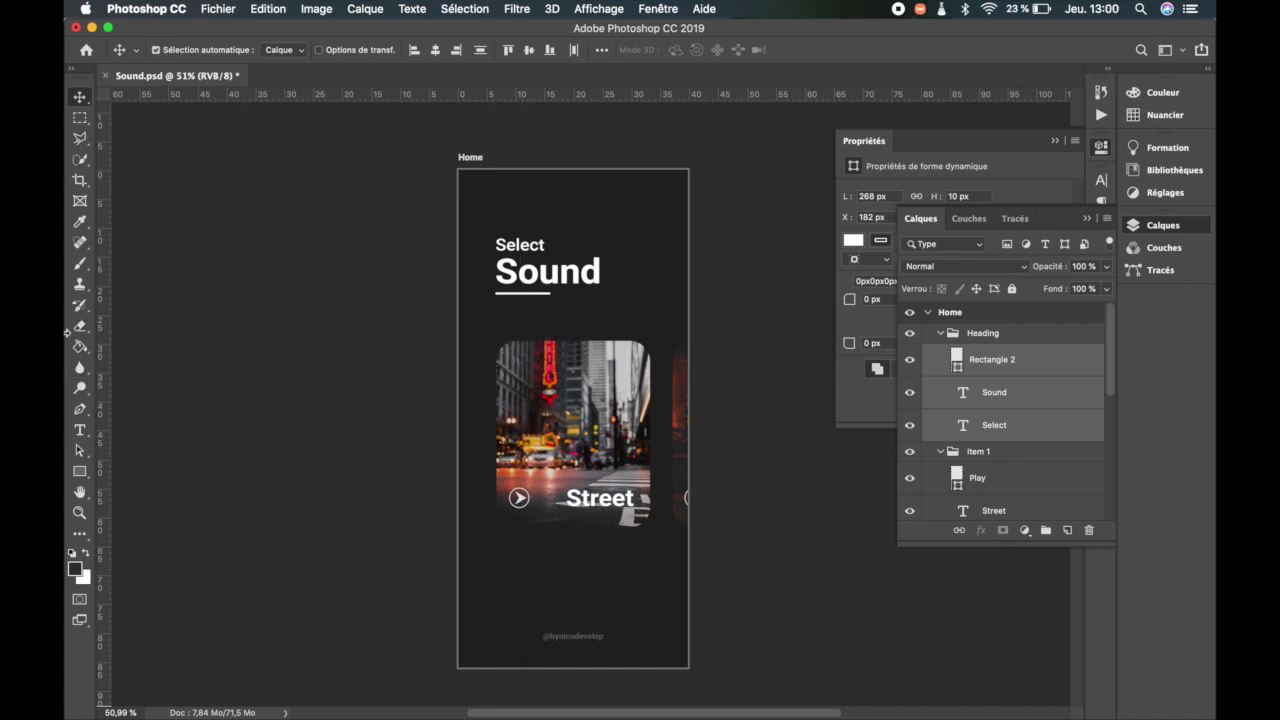
Add a blank artboard beside Home, then remove it again
click(1054, 140)
key(shift+v)
click(725, 419)
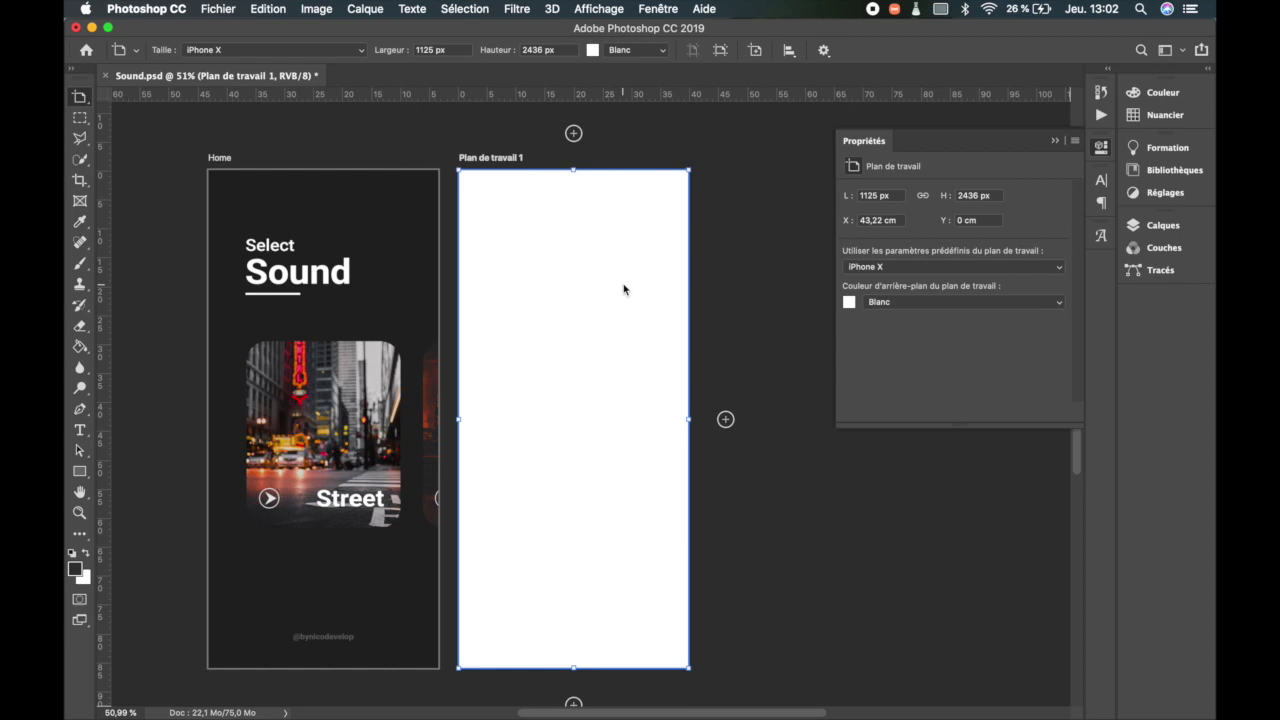
key(F7)
drag(1085, 530, 1088, 530)
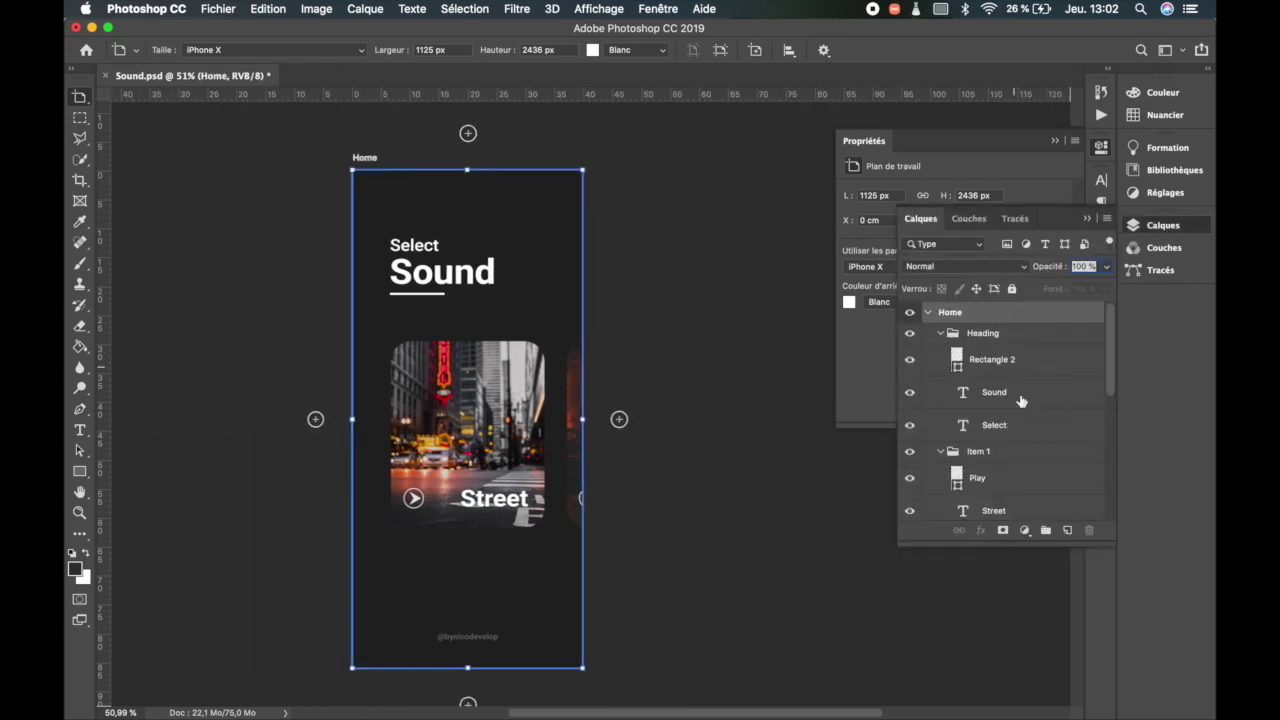
Open the downloaded street photo and drag it into the Sound design
double_click(951, 420)
click(777, 443)
mouse_move(361, 90)
mouse_down()
mouse_move(452, 79)
mouse_move(297, 106)
mouse_move(833, 492)
mouse_up()
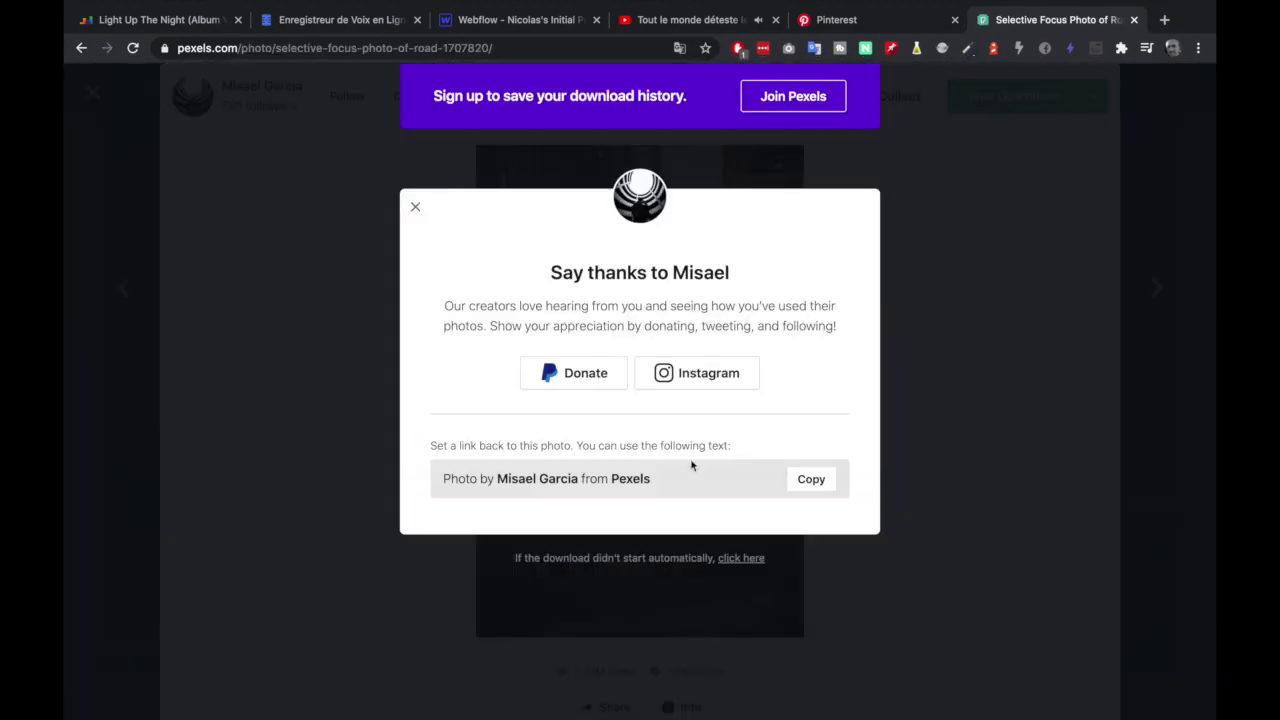
drag(195, 712, 735, 390)
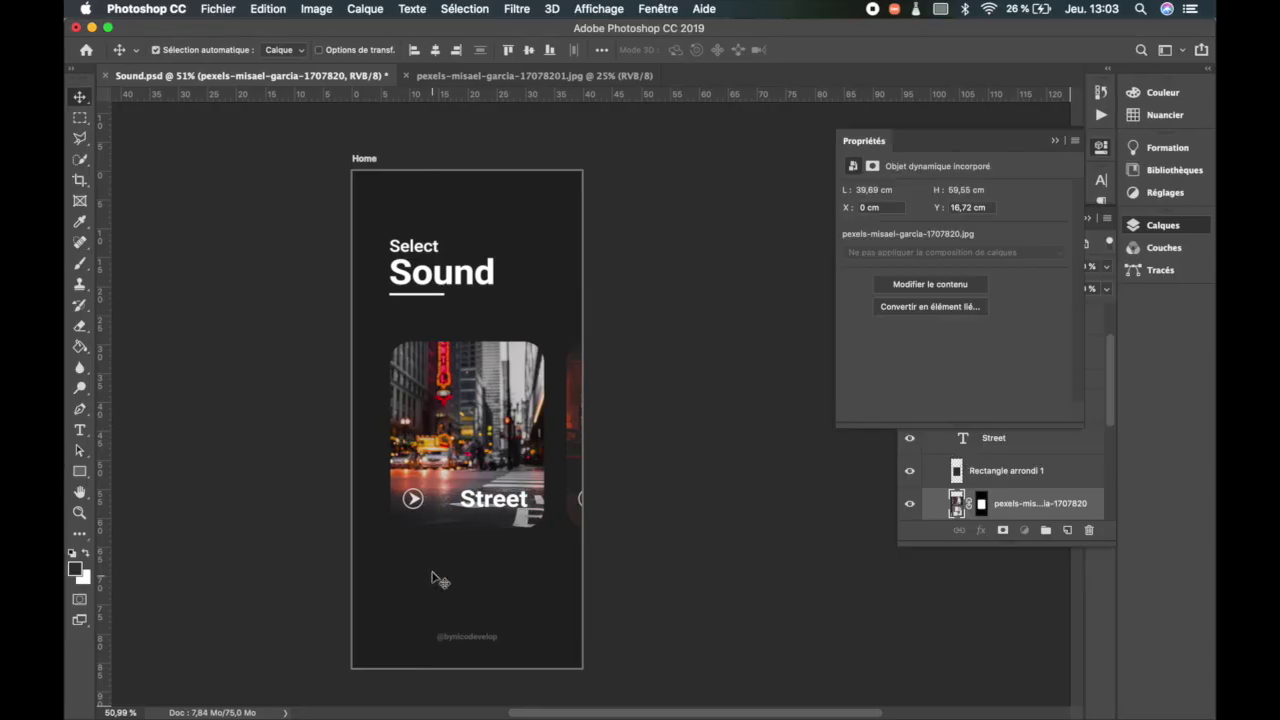
Scale the placed street photo to fill the whole artboard
drag(351, 251, 271, 126)
drag(582, 593, 672, 704)
key(Return)
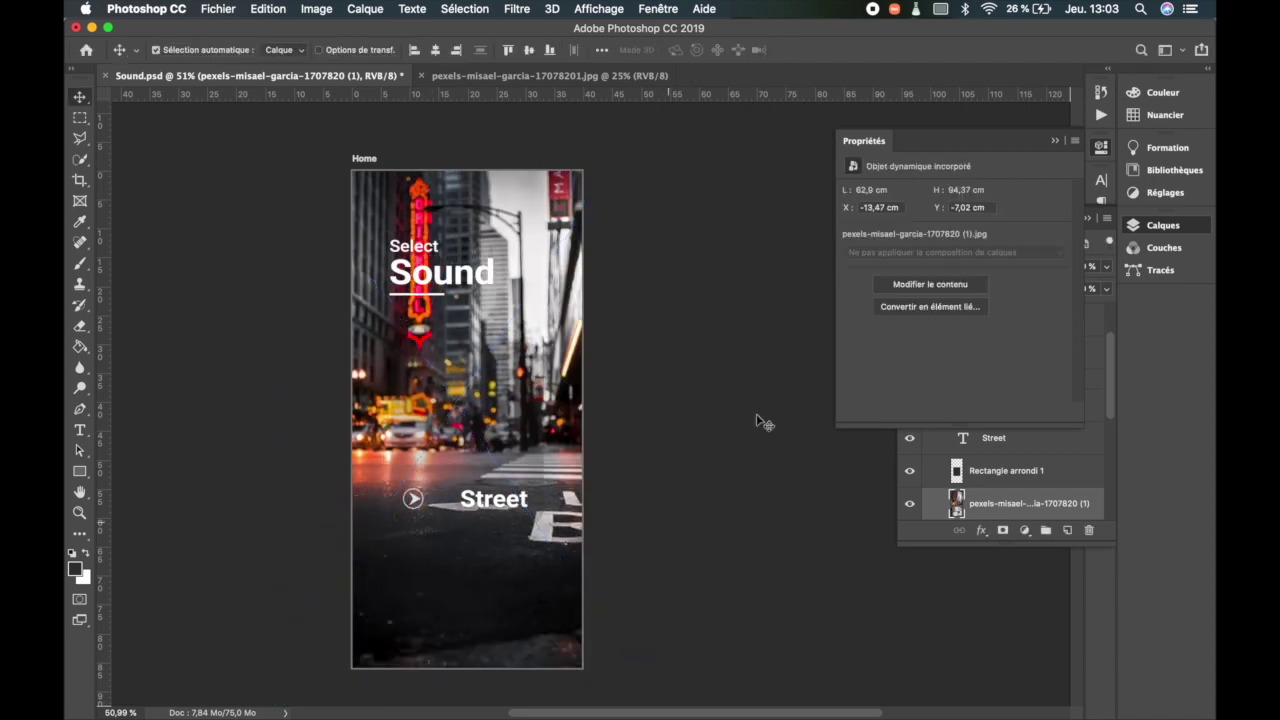
Reorder layers so the masked card photo sits above the background street photo
click(1054, 140)
scroll(1003, 418, up, 5)
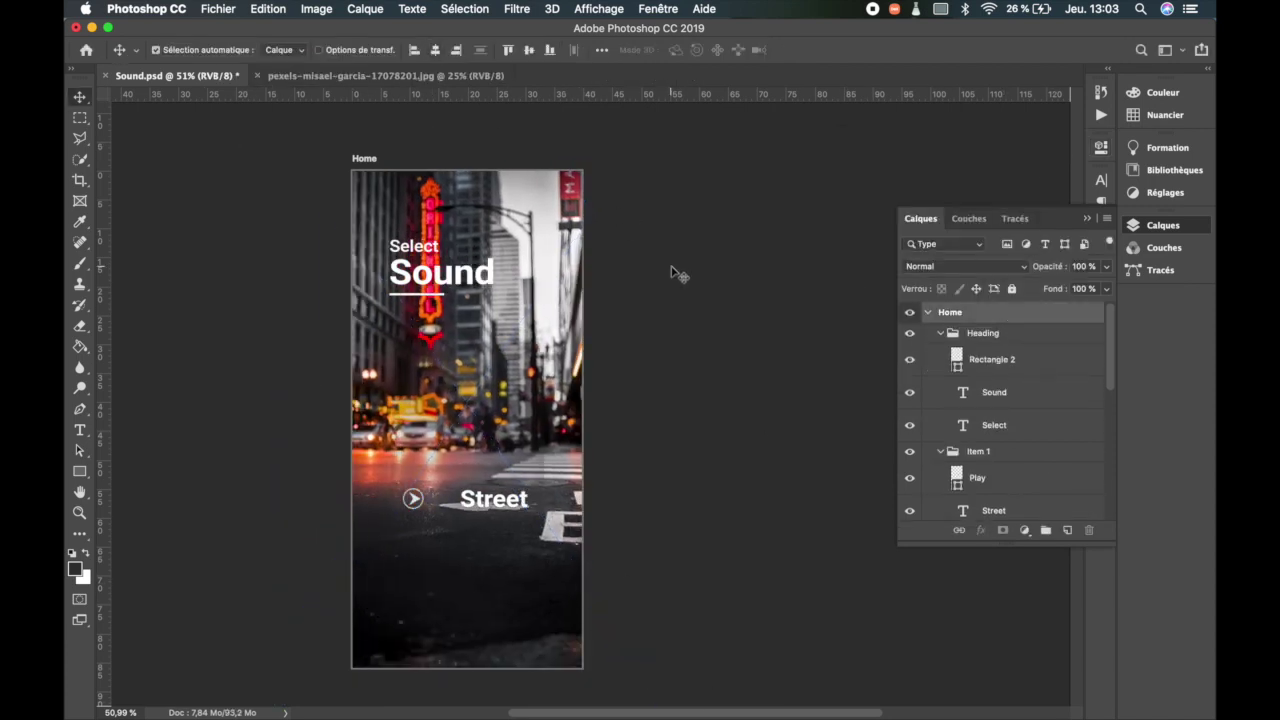
scroll(1010, 400, down, 5)
scroll(1030, 374, down, 3)
scroll(1030, 374, up, 1)
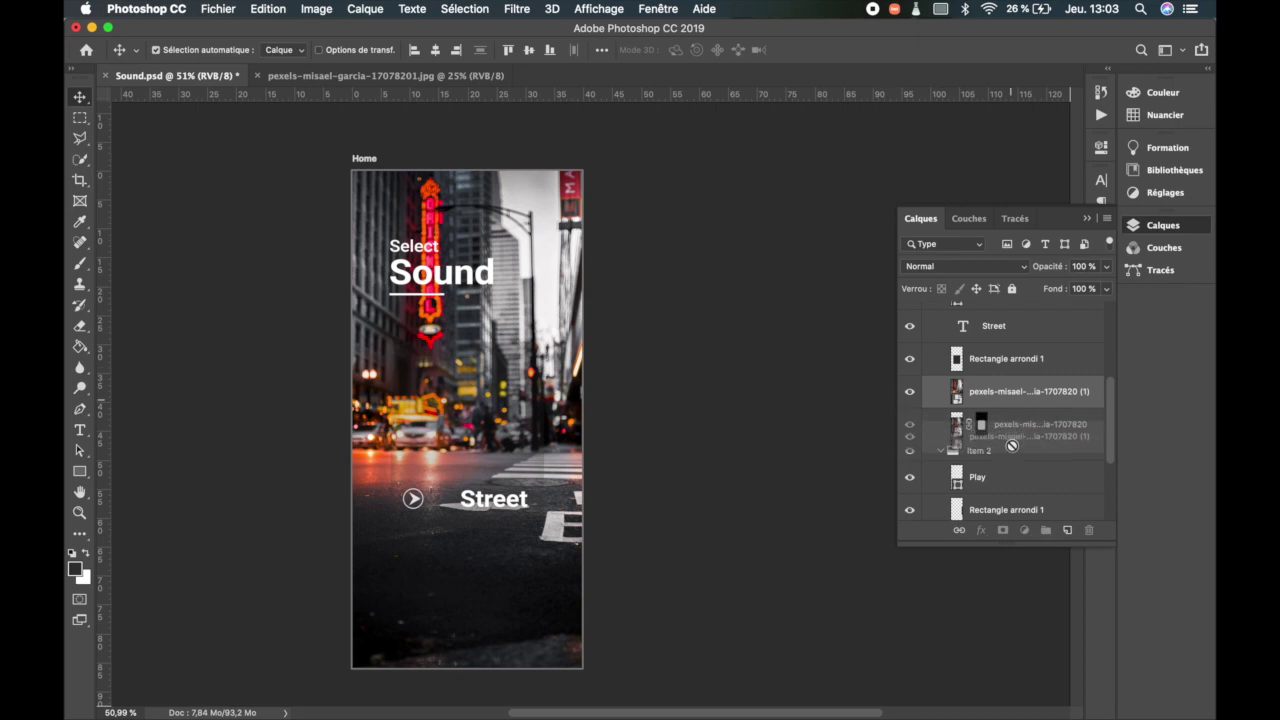
mouse_move(1010, 420)
mouse_down()
mouse_move(1010, 392)
mouse_move(1063, 401)
mouse_move(1055, 356)
mouse_up()
click(1028, 426)
click(1038, 360)
key(2)
click(1010, 424)
Draw dark Rectangle 4 over the artboard and stretch it toward 1125×2497 px
key(u)
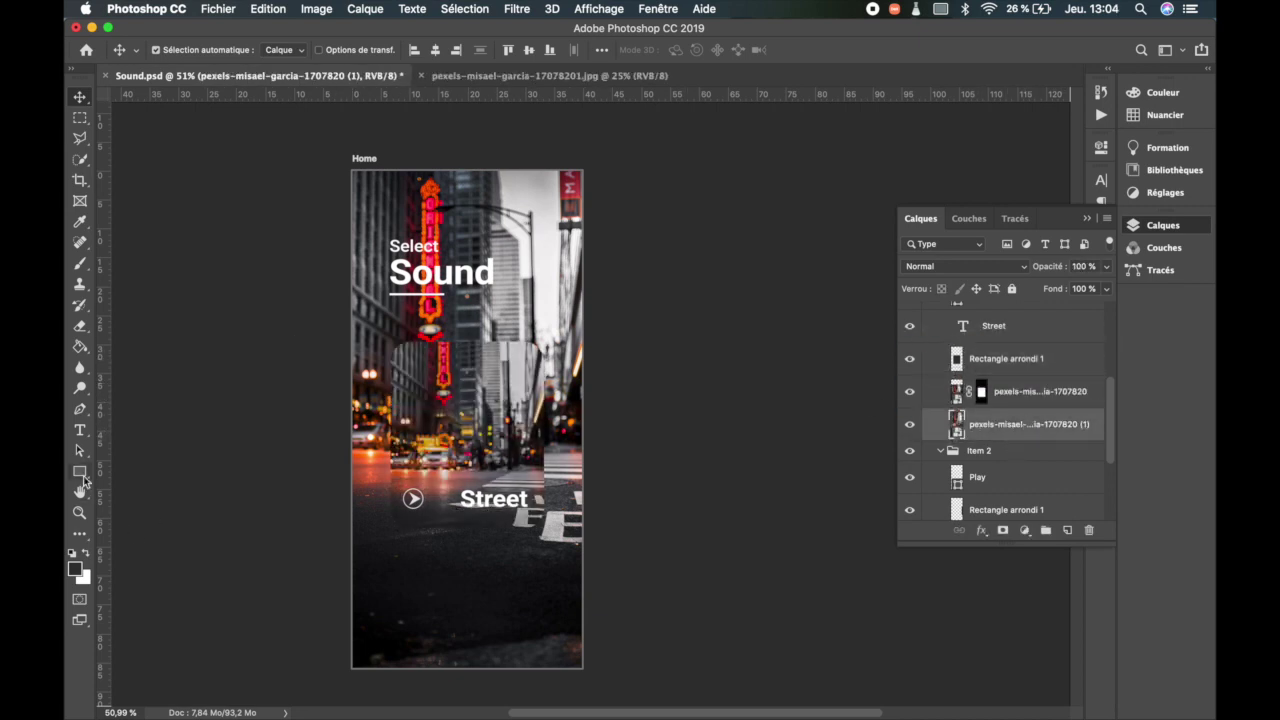
drag(337, 158, 609, 668)
key(ctrl+t)
drag(609, 413, 584, 413)
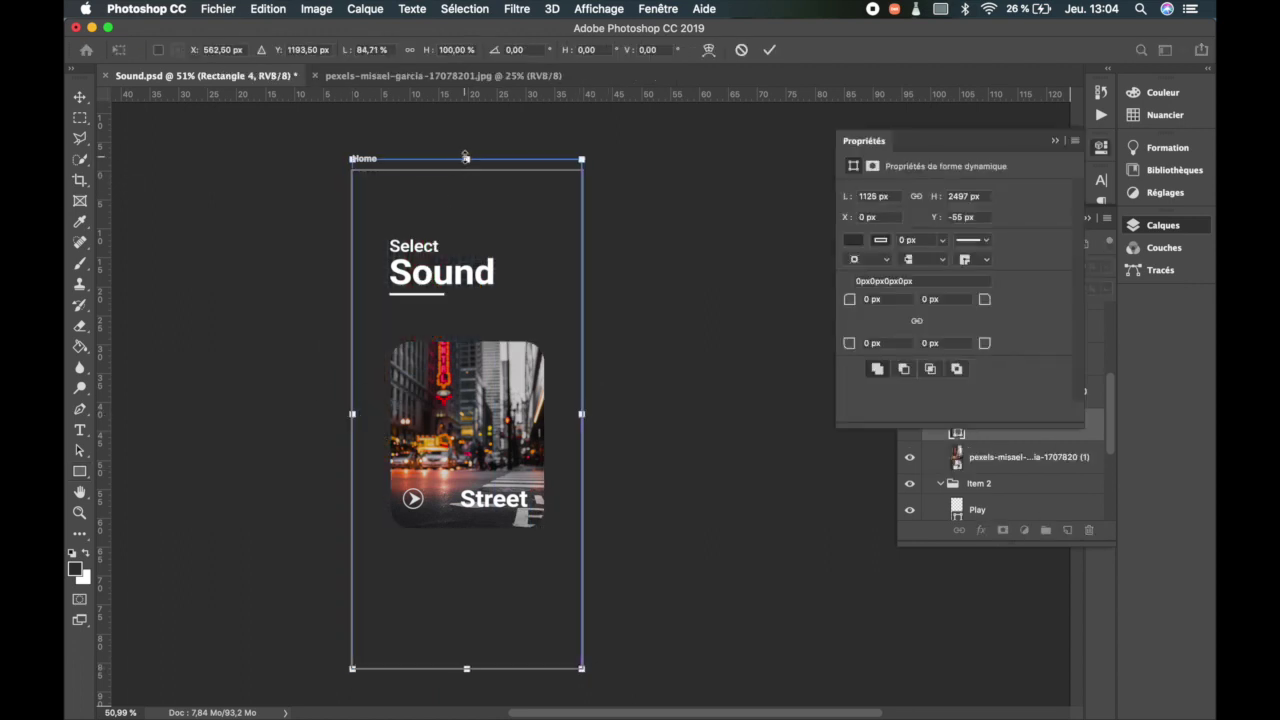
Align Rectangle 4 to the artboard top and set its opacity to 33%
drag(465, 157, 465, 170)
key(Return)
click(1080, 266)
text(33)
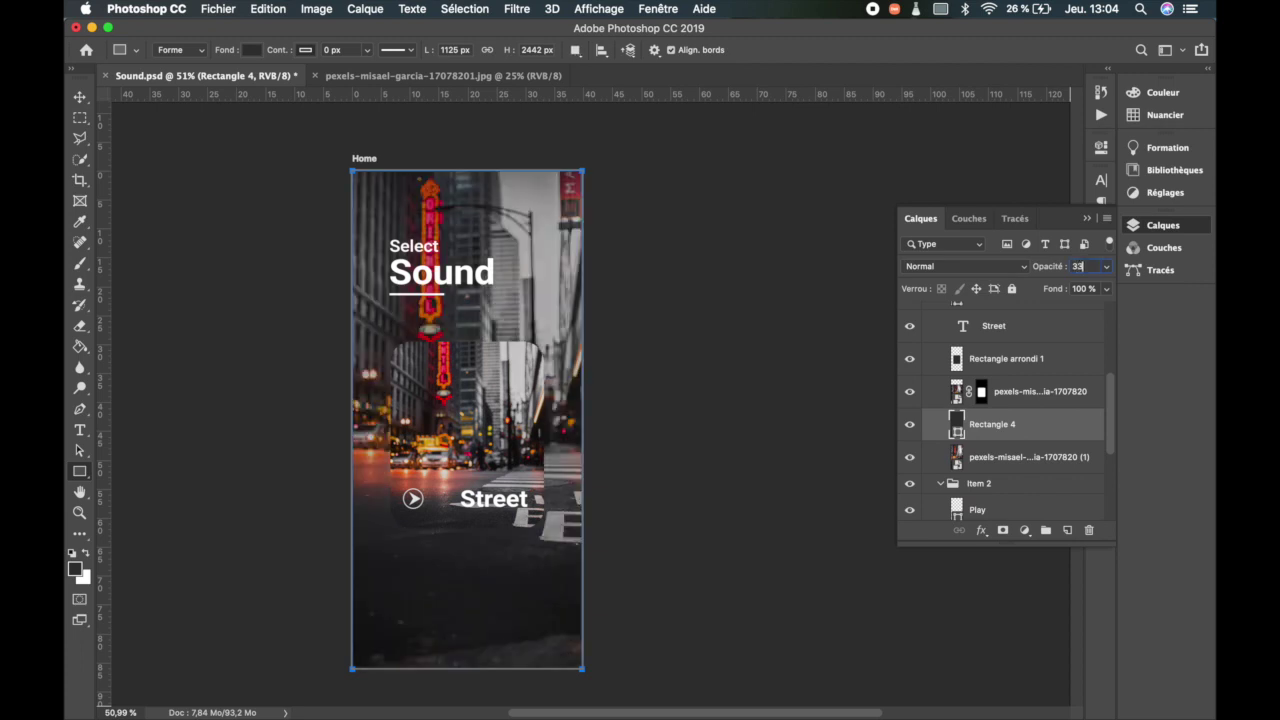
Apply a stronger Gaussian Blur to the background street photo
key(alt+bracketleft)
click(517, 8)
click(571, 32)
drag(740, 345, 712, 340)
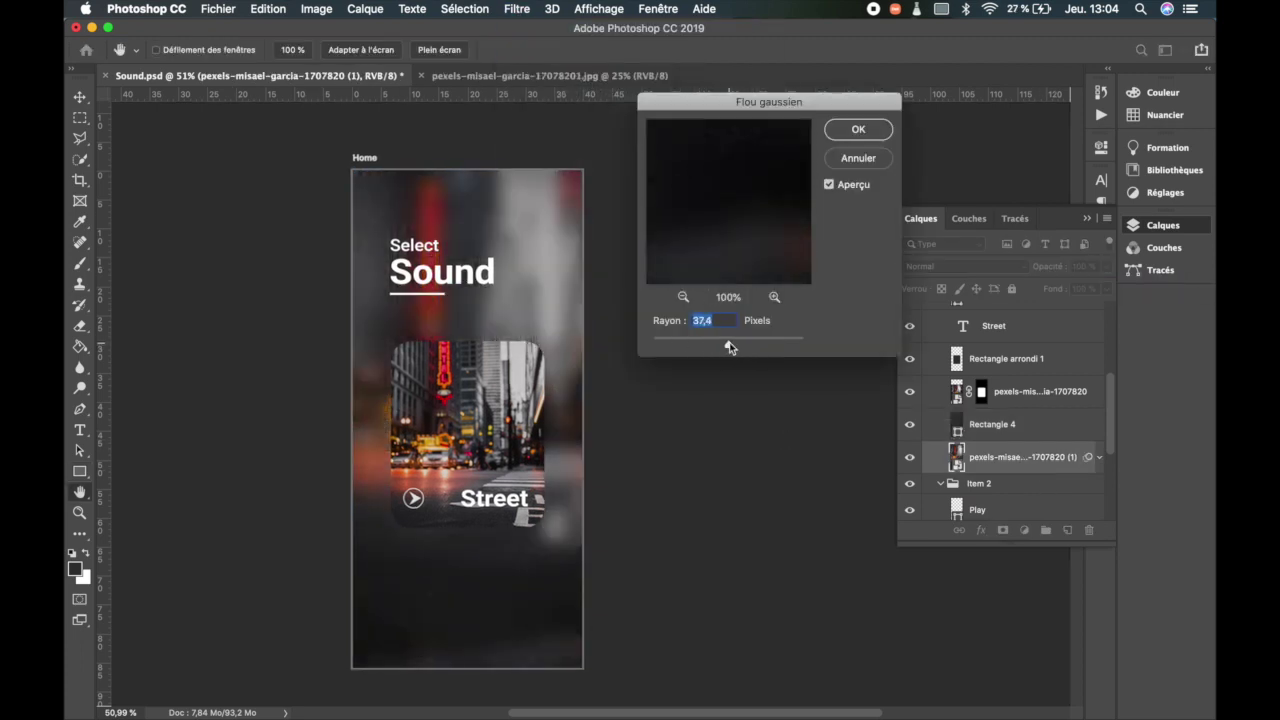
key(Return)
Move the credit handle layer to the top of Home and colour it #666666 grey
scroll(1030, 490, down, 3)
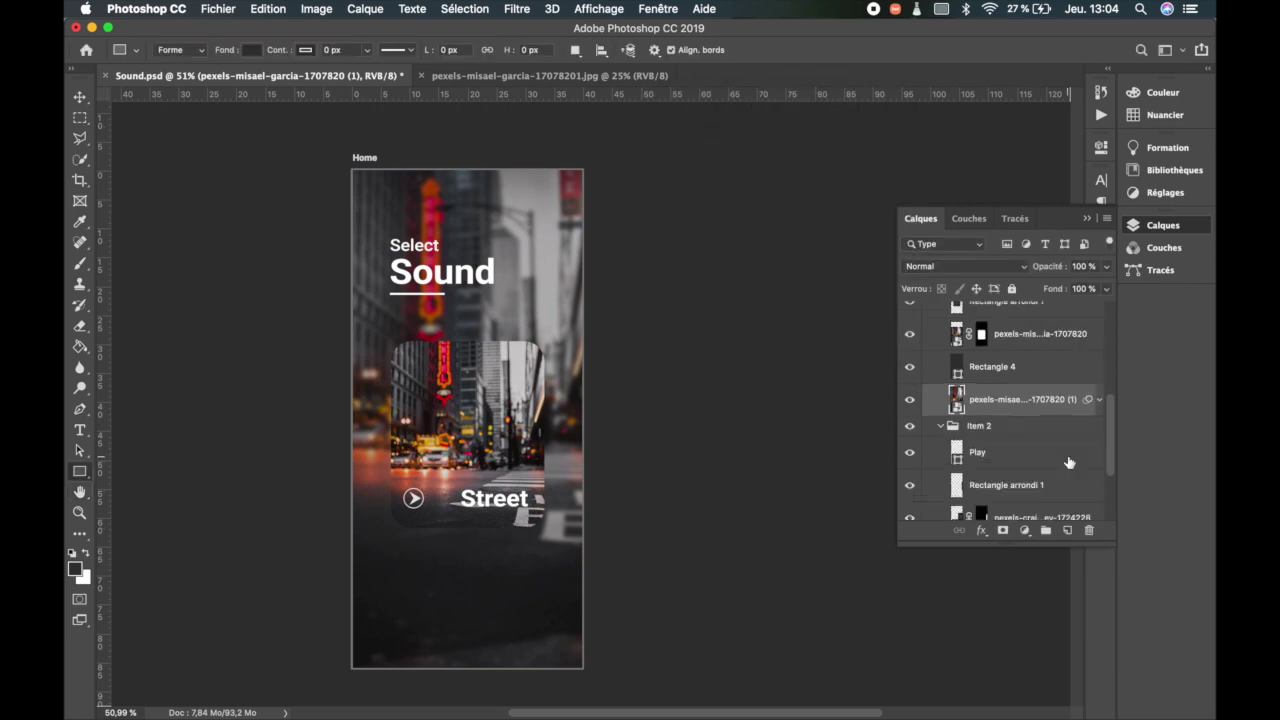
scroll(1028, 484, down, 3)
drag(1055, 473, 1043, 333)
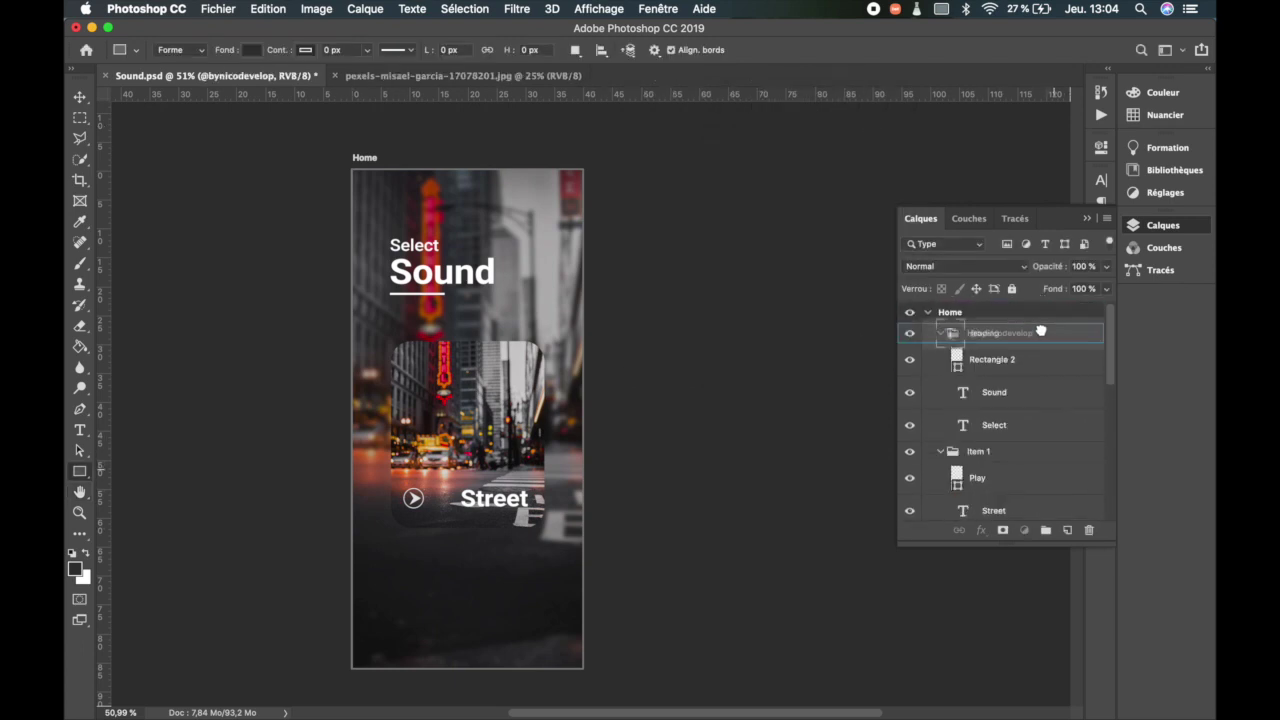
click(1101, 182)
click(1057, 272)
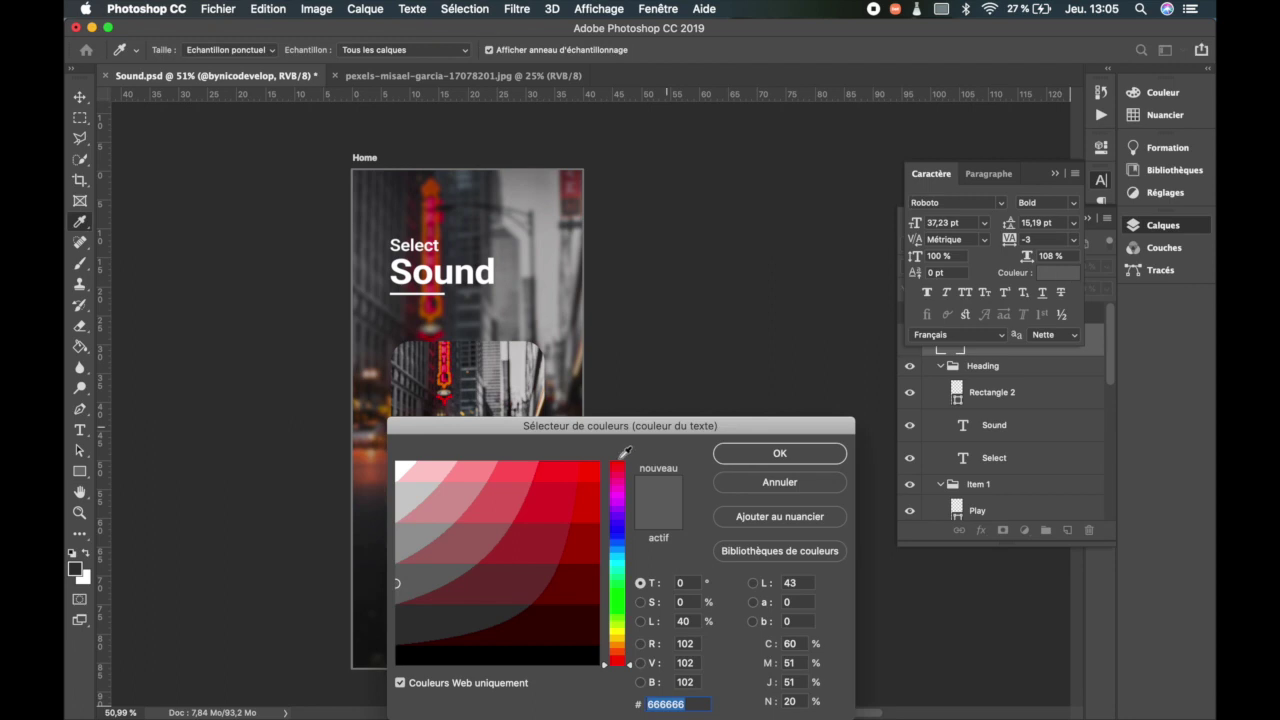
drag(615, 436, 778, 303)
click(894, 349)
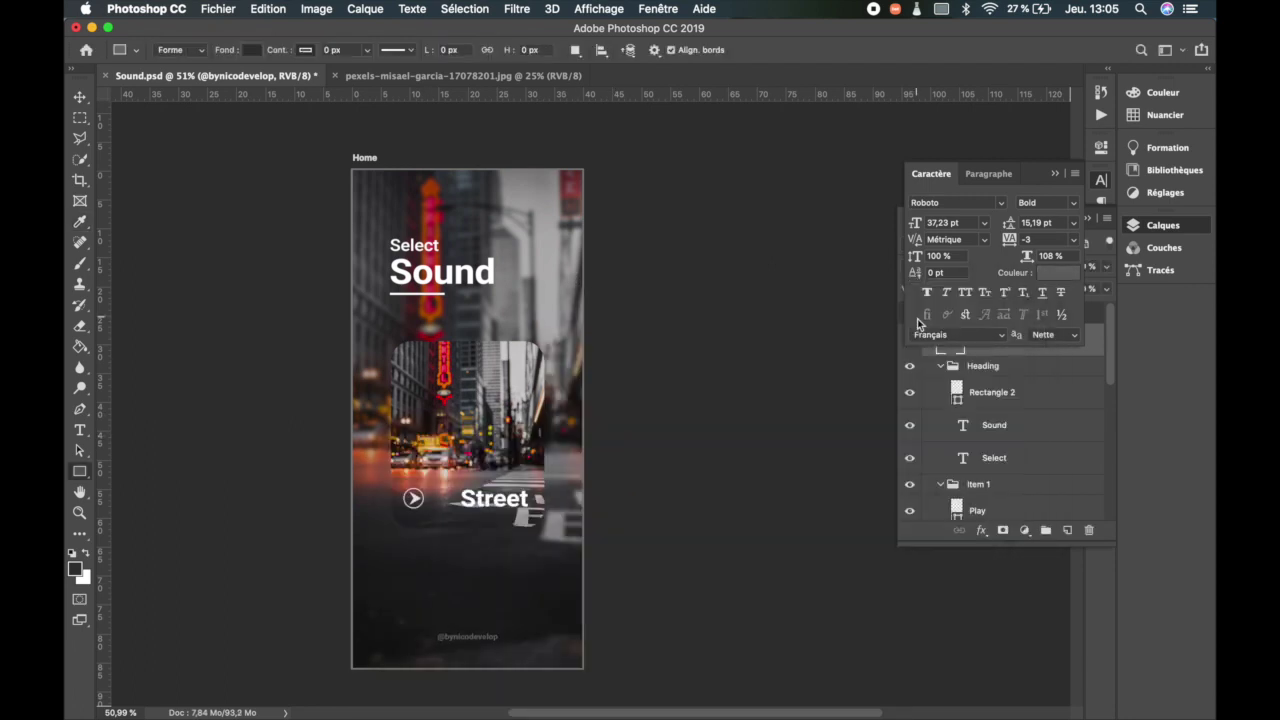
Move Rectangle 4 and the street photo below Item 2, then select the Home artboard
click(940, 366)
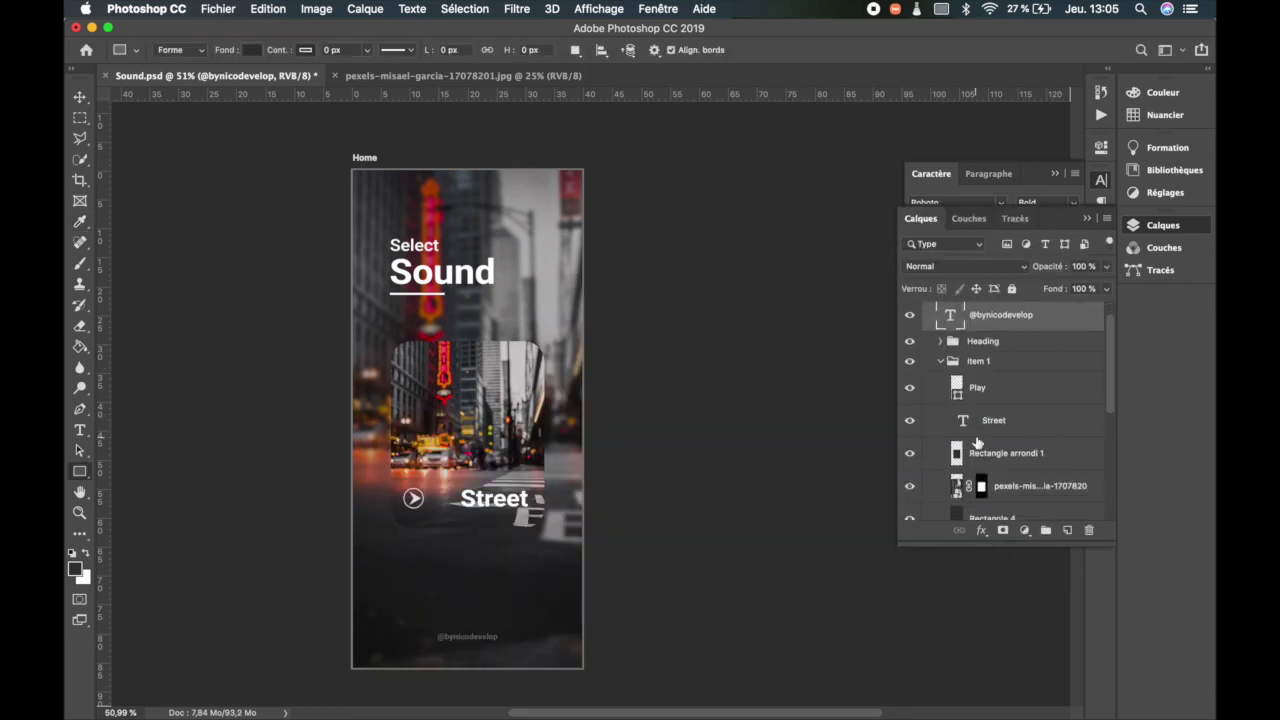
scroll(984, 440, down, 3)
drag(985, 440, 985, 470)
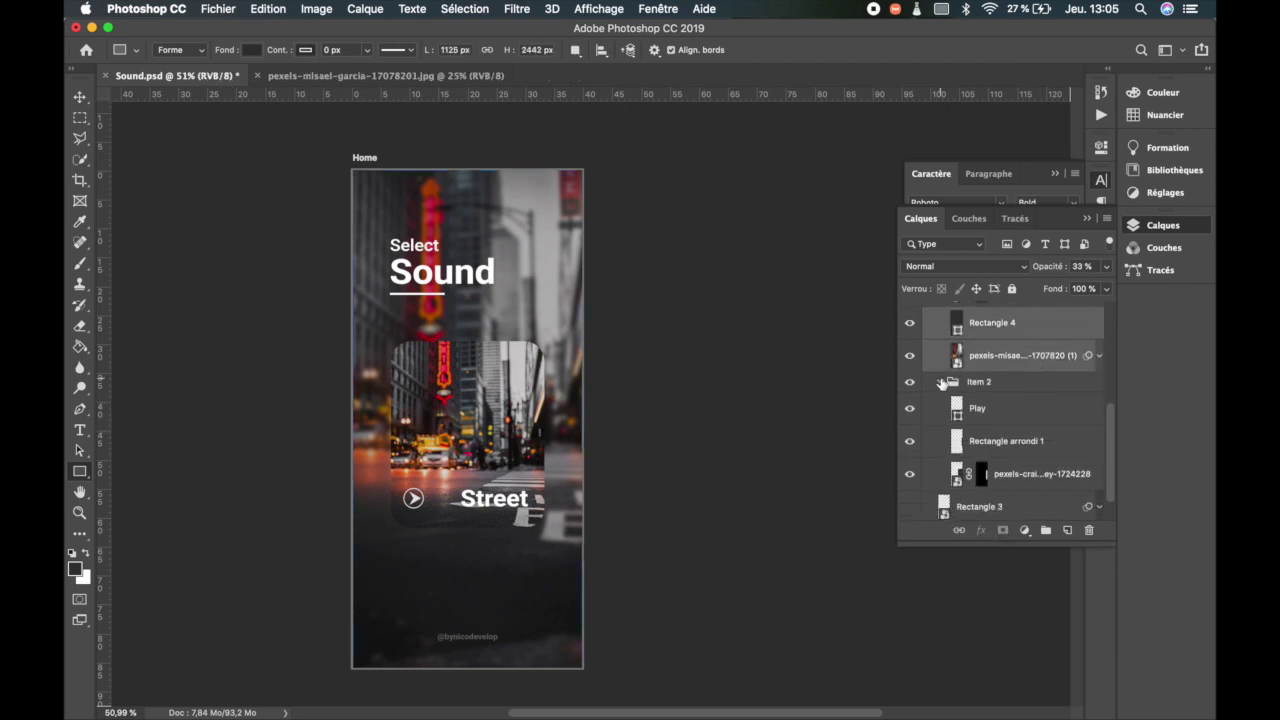
scroll(1024, 370, up, 3)
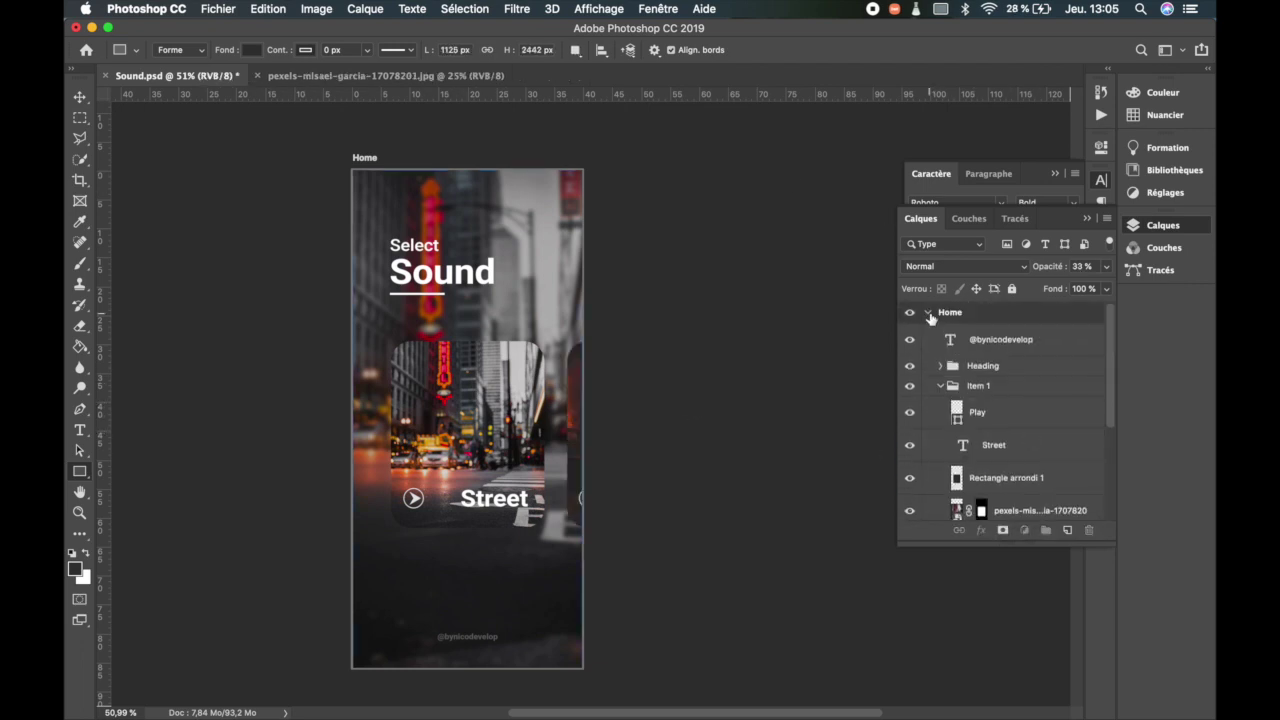
click(1010, 323)
Duplicate the Home artboard as a new artboard named 'Home 2'
key(v)
click(630, 408)
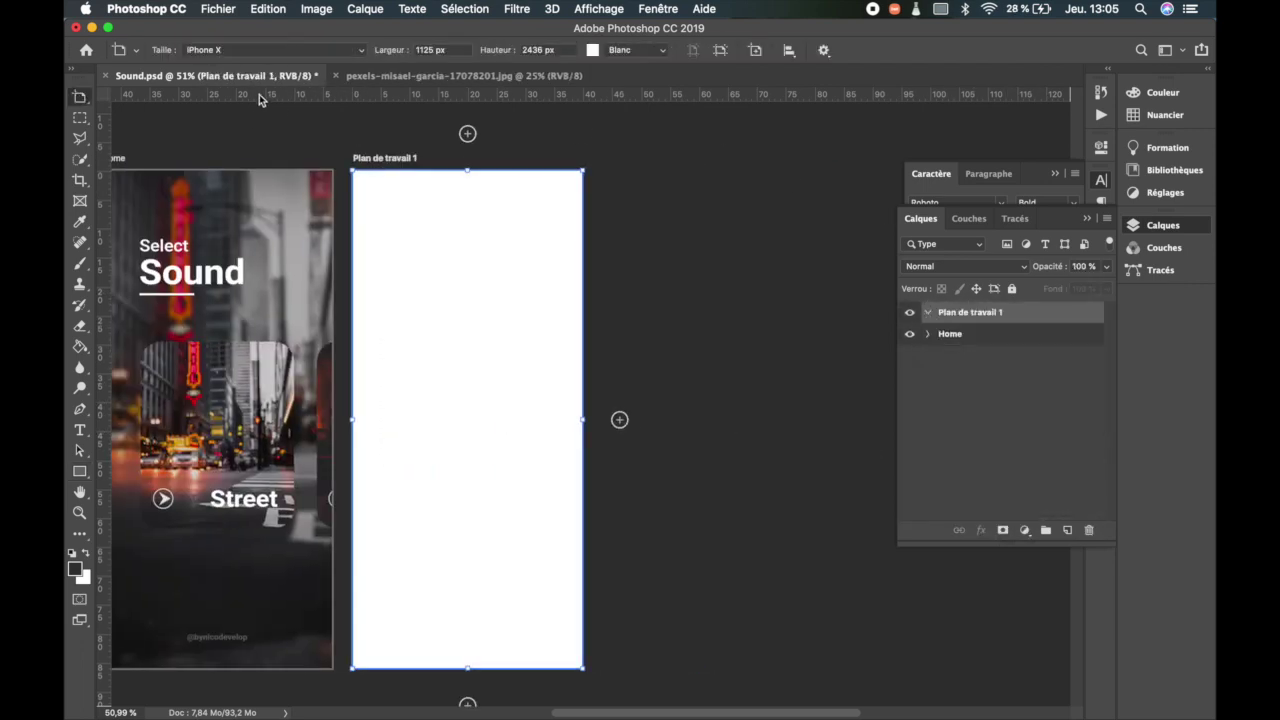
right_click(969, 316)
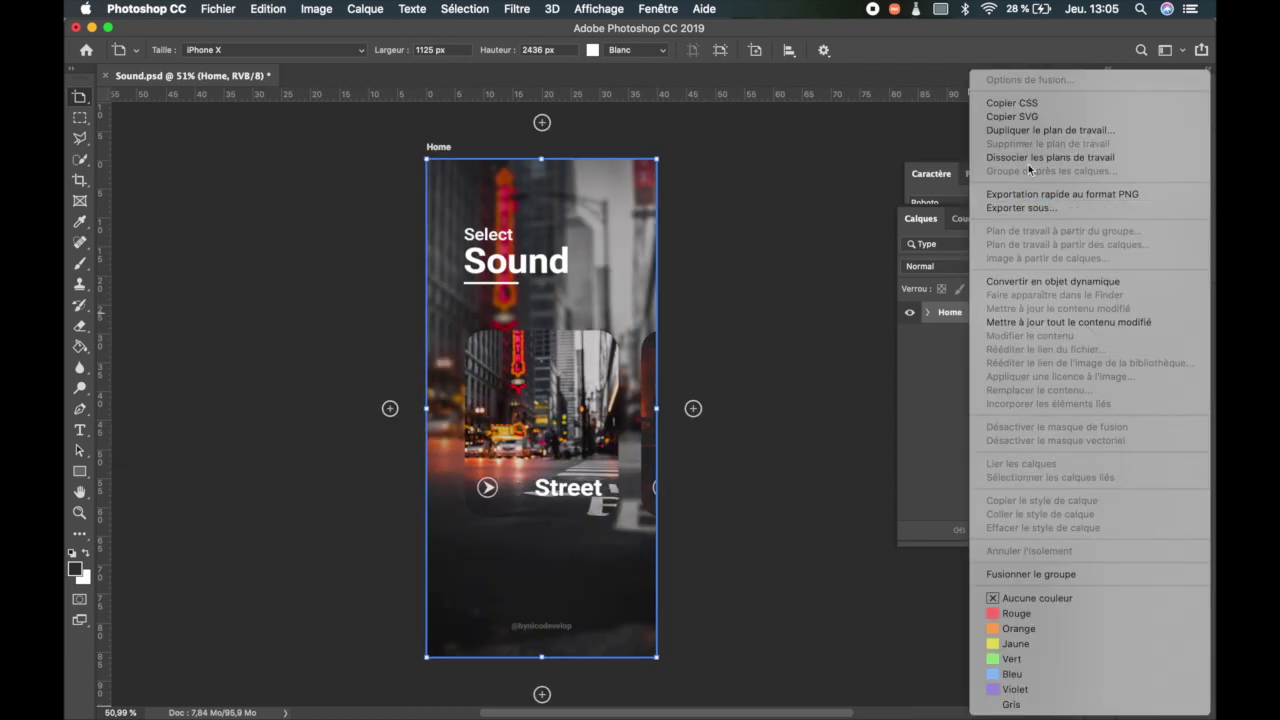
click(1025, 131)
text(2)
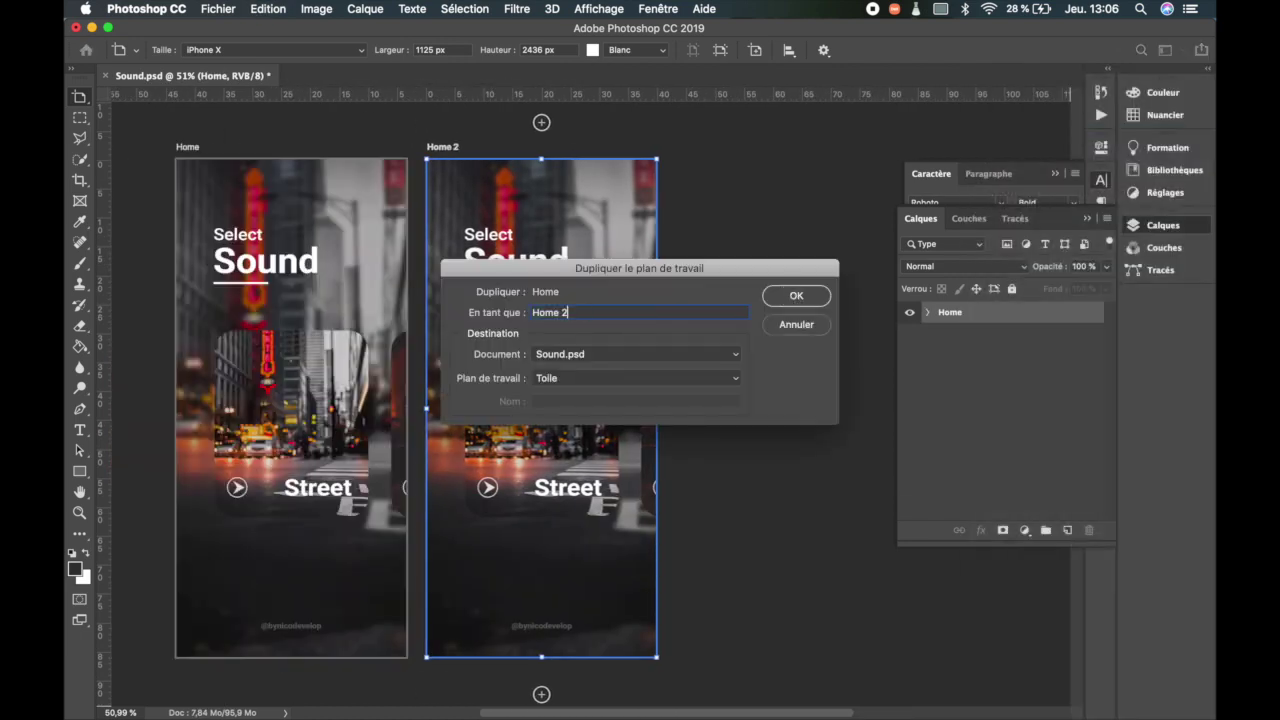
key(Return)
Shift the Item 1 and Item 2 cards in Home 2 to the left
click(927, 334)
scroll(987, 415, up, 3)
click(978, 313)
key(v)
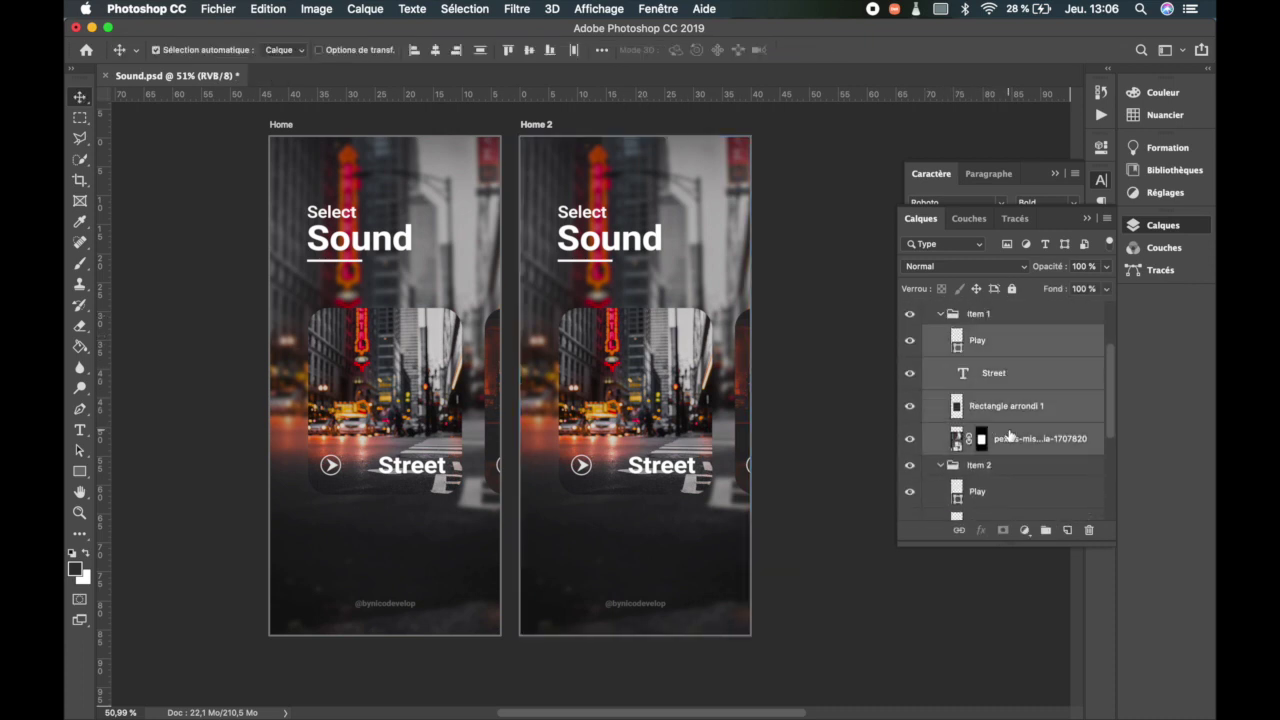
shift+click(1009, 431)
key(shift+Left)
key(shift+Left)
key(shift+Left)
key(shift+Left)
key(shift+Left)
key(shift+Left)
key(shift+Left)
key(shift+Left)
key(shift+Left)
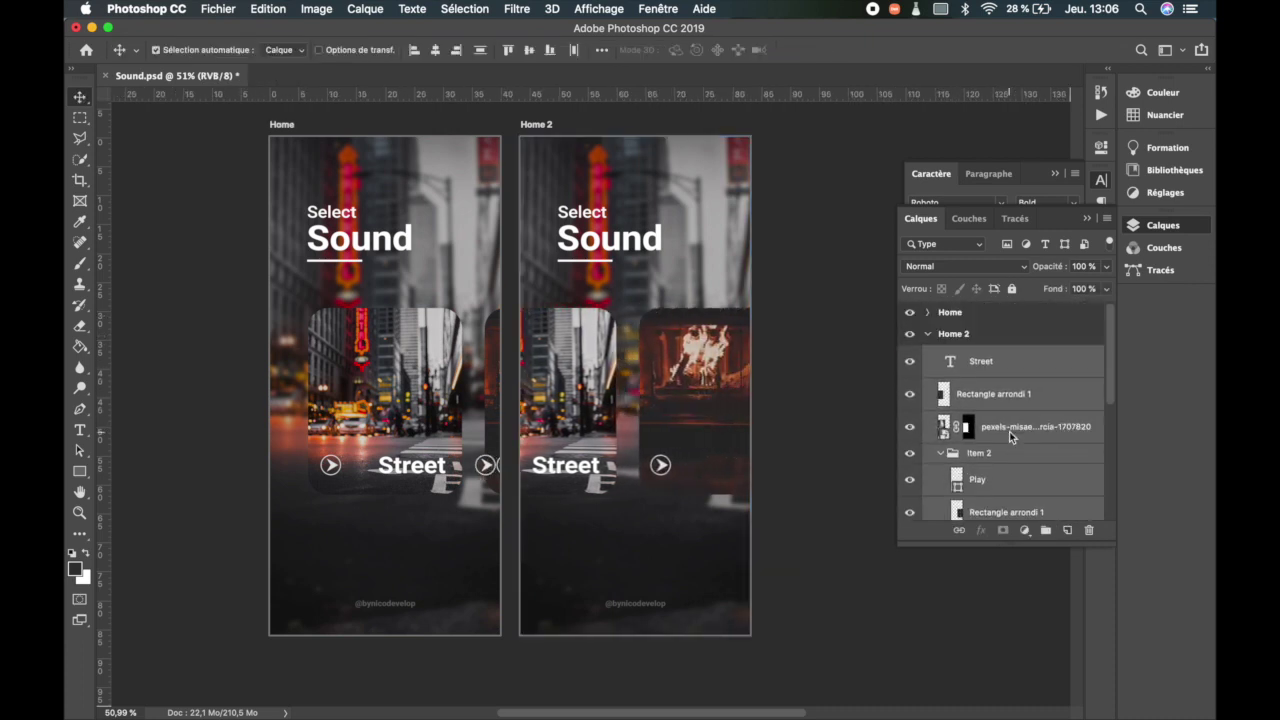
key(shift+Left)
key(shift+Left)
key(shift+Left)
key(shift+Left)
key(shift+Left)
key(shift+Left)
key(shift+Left)
key(shift+Left)
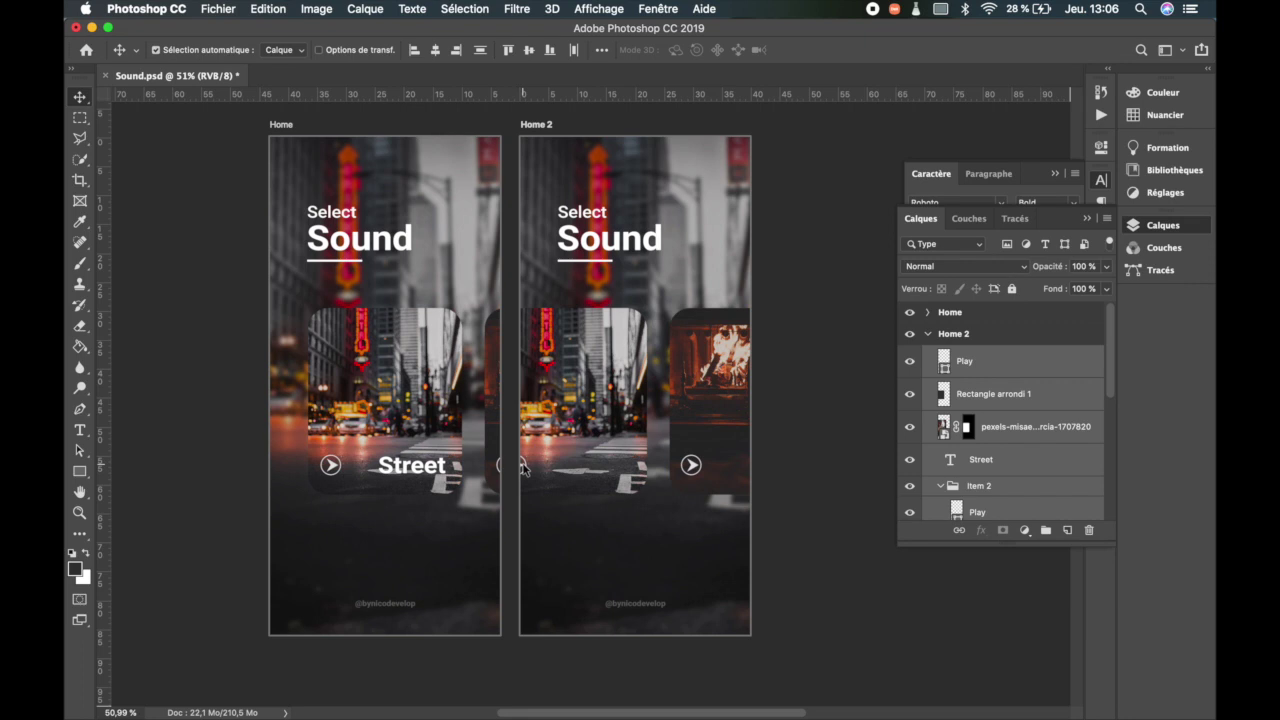
Unhide the card layers and move the Street, rectangle and photo layers into Item 1
click(1019, 374)
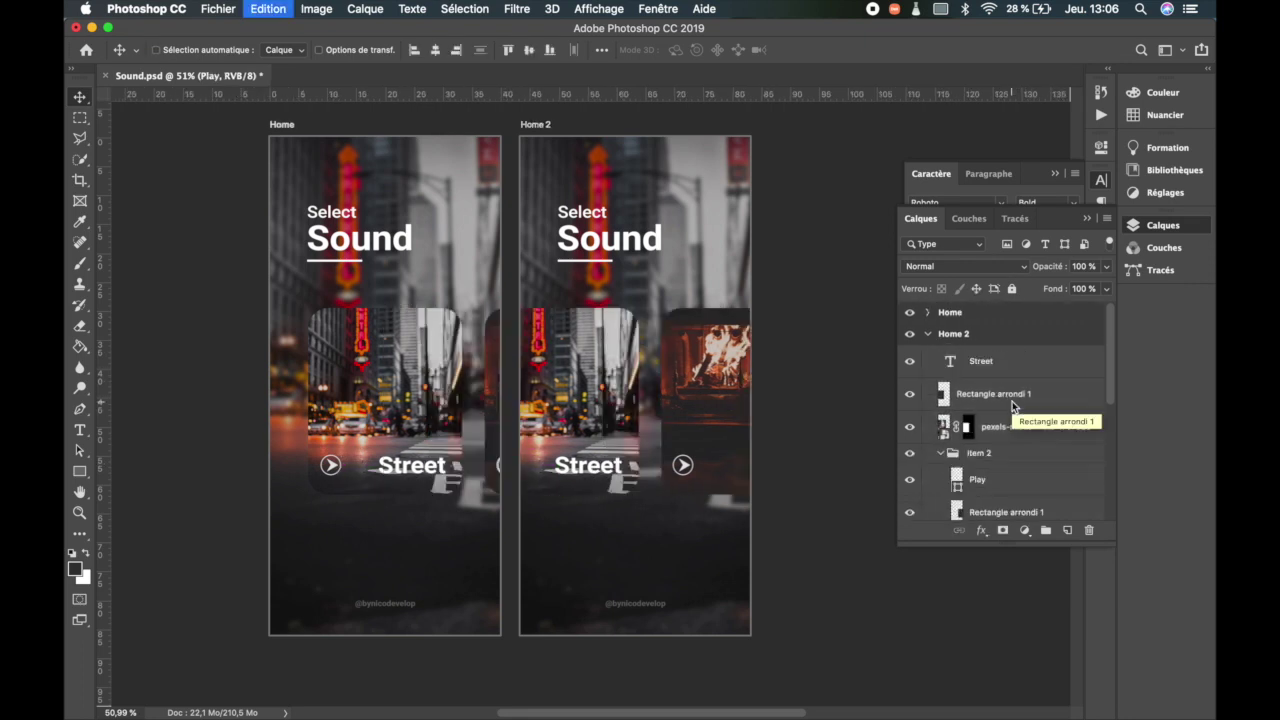
click(560, 476)
click(992, 398)
scroll(1004, 425, down, 1)
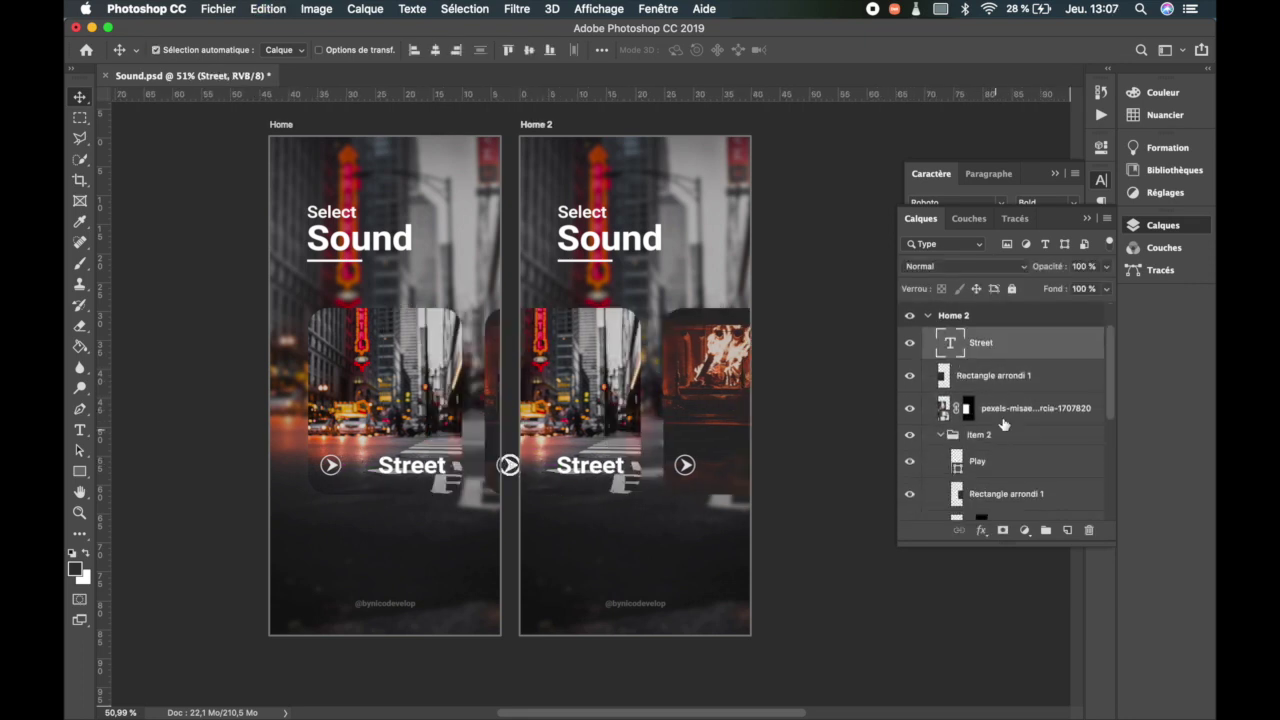
click(910, 408)
click(940, 434)
scroll(966, 468, down, 1)
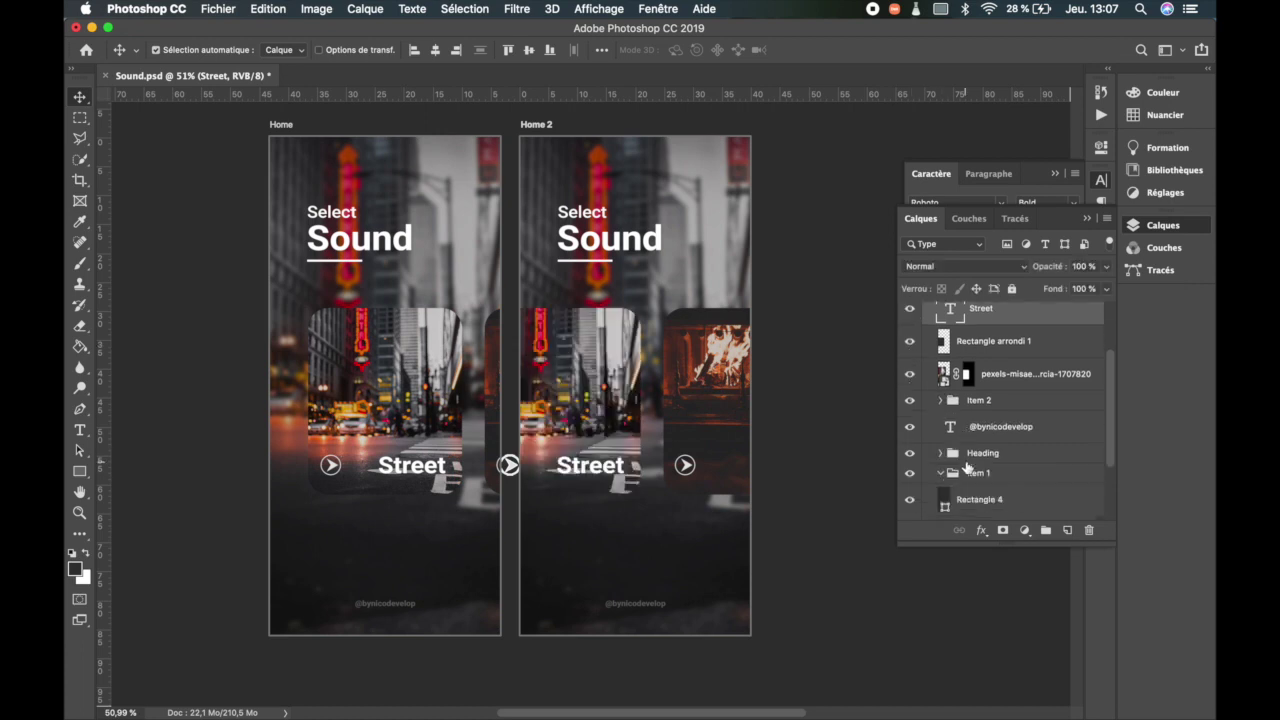
shift+click(965, 372)
drag(965, 372, 985, 473)
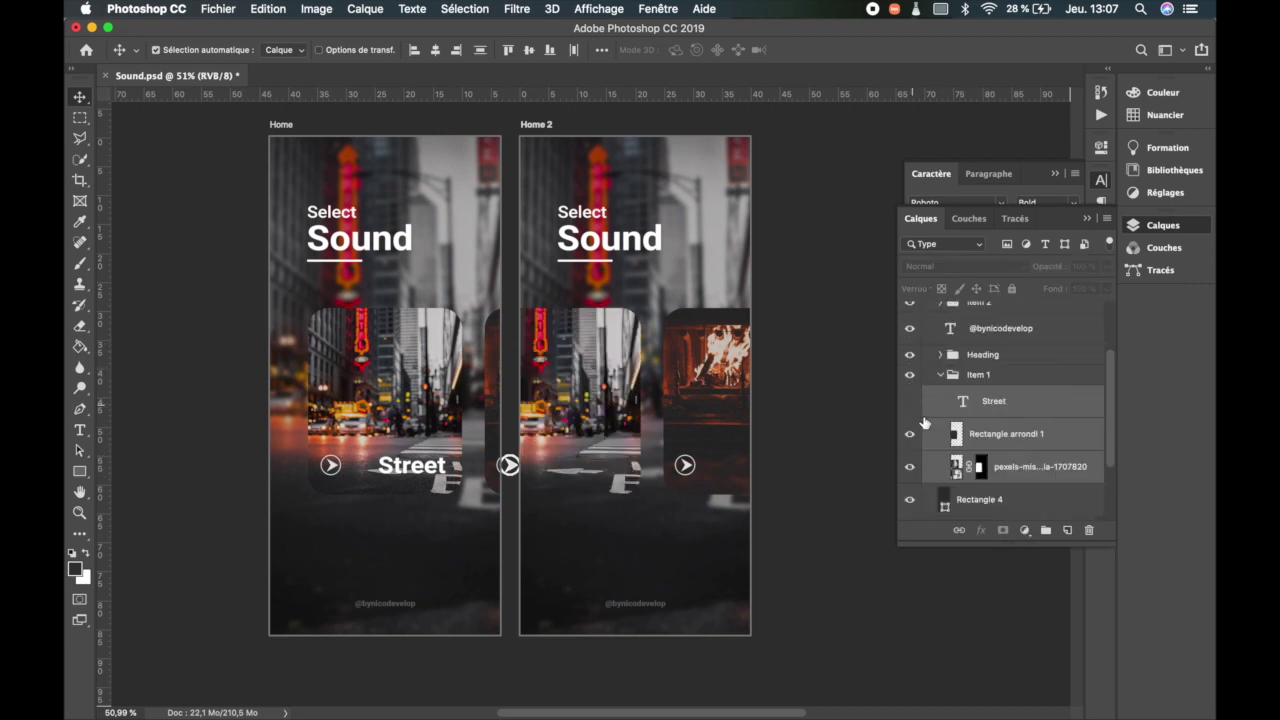
Delete the hidden Street layer, clip the street photo to Rectangle arrondi 1, and shift the card left
click(1057, 410)
right_click(1040, 410)
click(800, 63)
right_click(1030, 415)
click(852, 133)
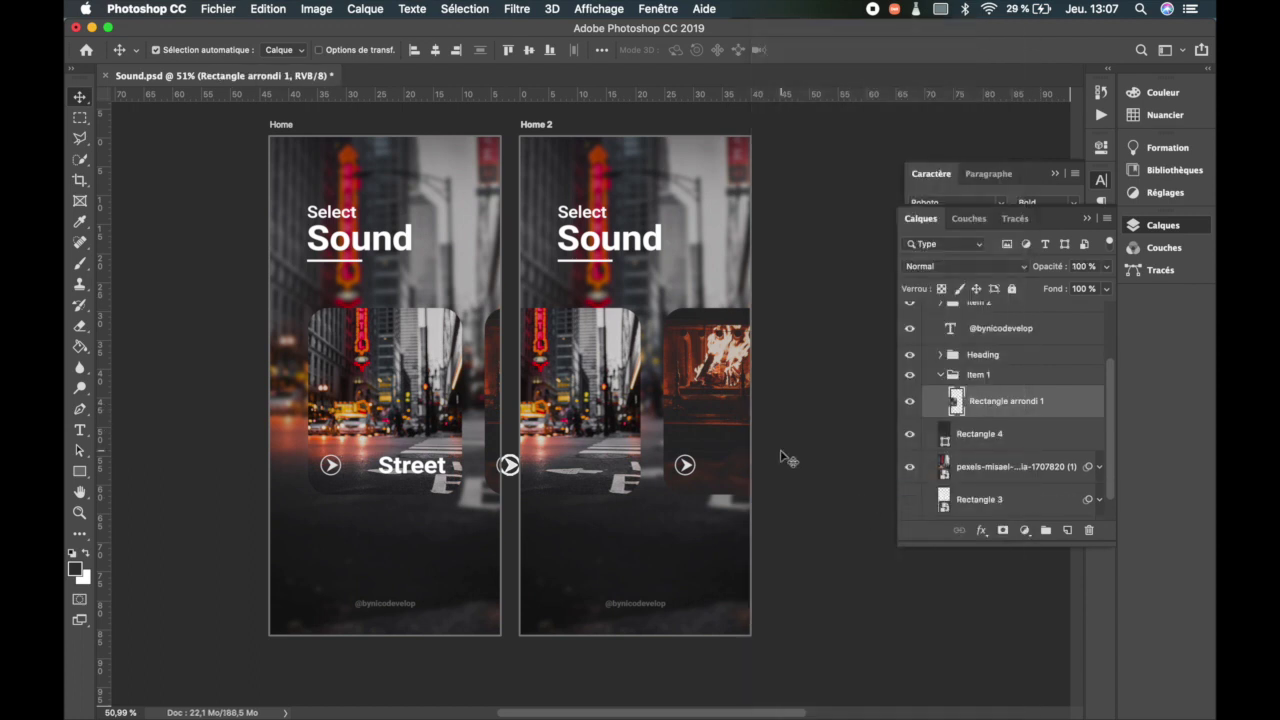
drag(641, 437, 510, 470)
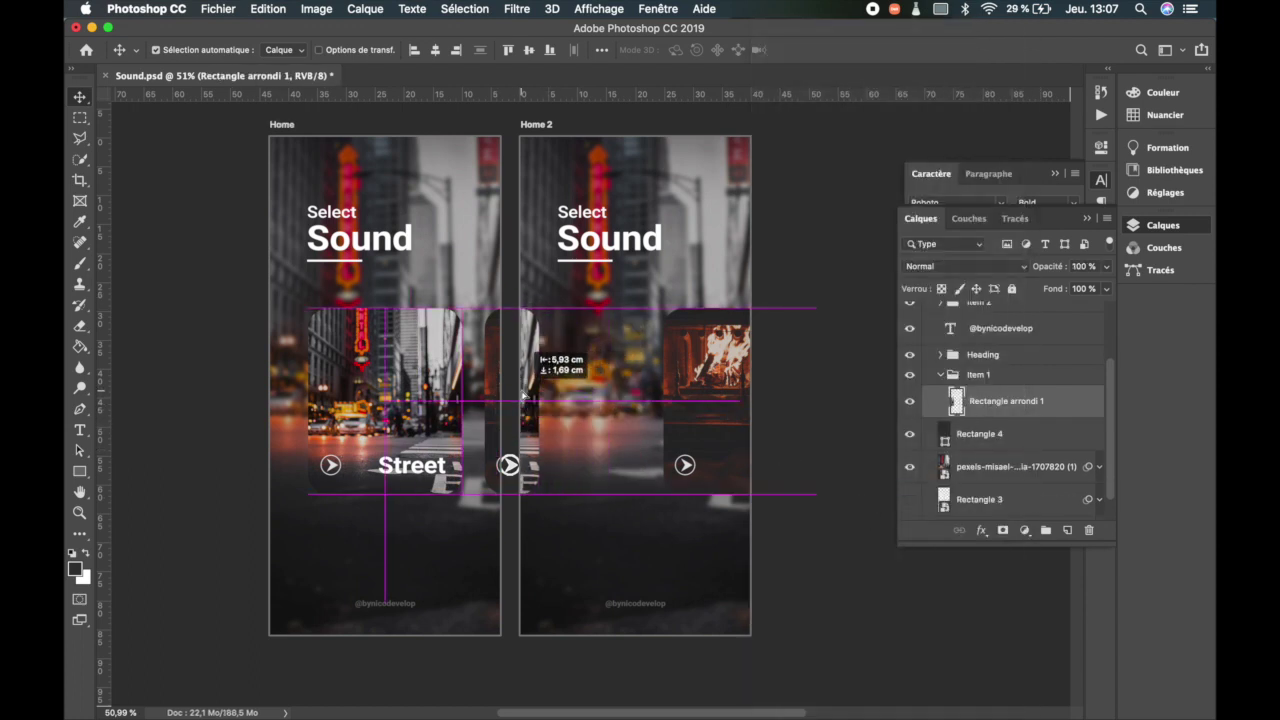
Centre the fireplace card in Home 2 and copy the Street label onto it
scroll(510, 470, up, 2)
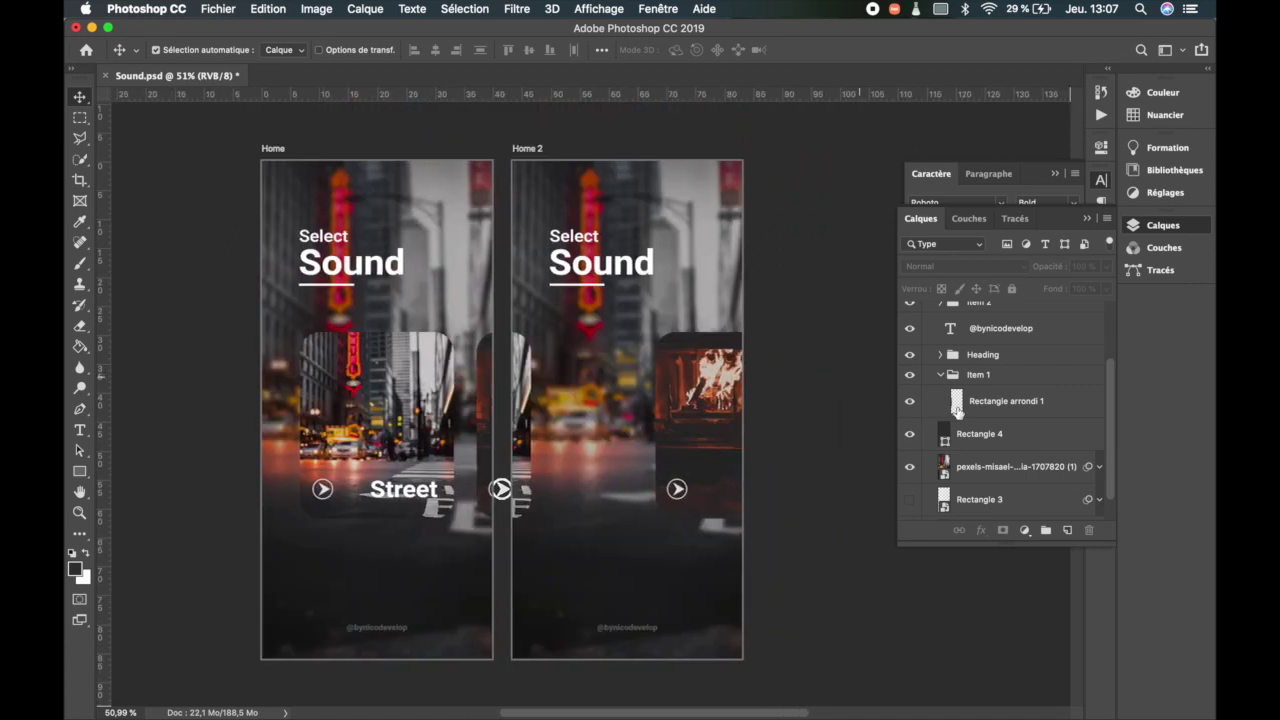
shift+click(953, 445)
drag(730, 421, 605, 420)
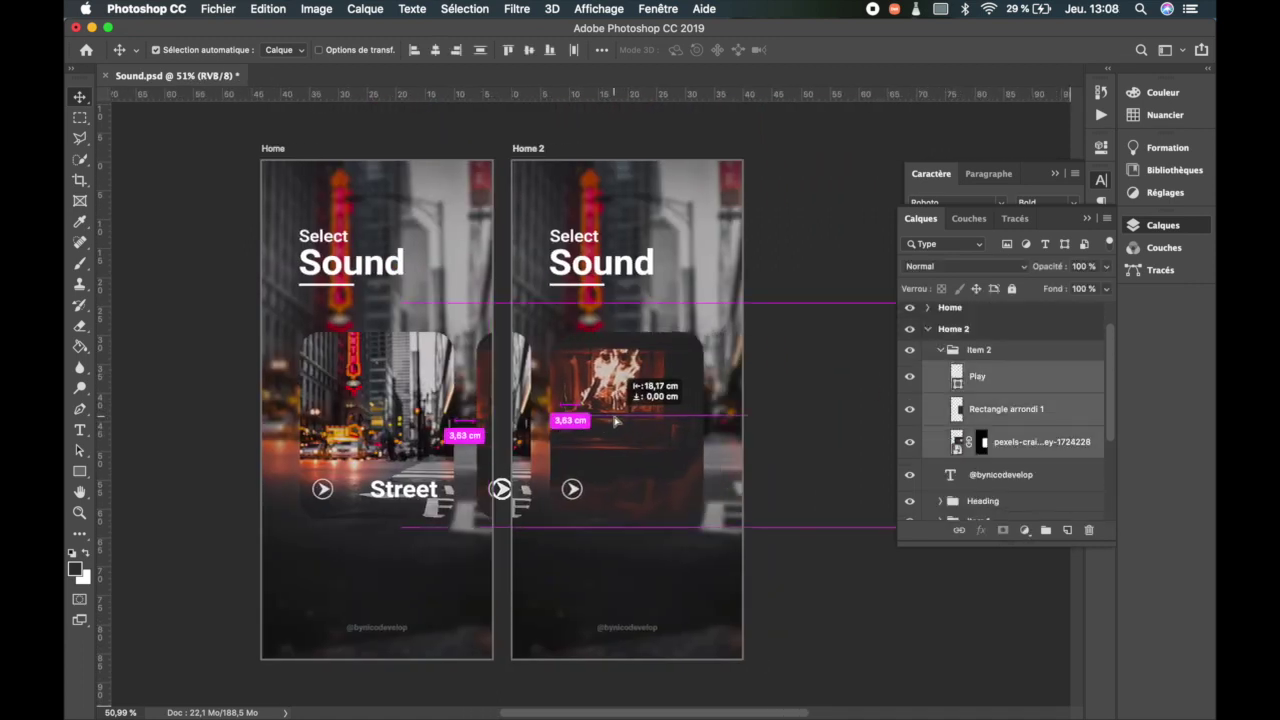
drag(605, 420, 620, 418)
click(808, 316)
mouse_move(420, 497)
mouse_down()
mouse_move(638, 427)
mouse_move(640, 502)
mouse_up()
Retype the fireplace card's label to read 'Fireplace'
double_click(640, 490)
text(Fireplace)
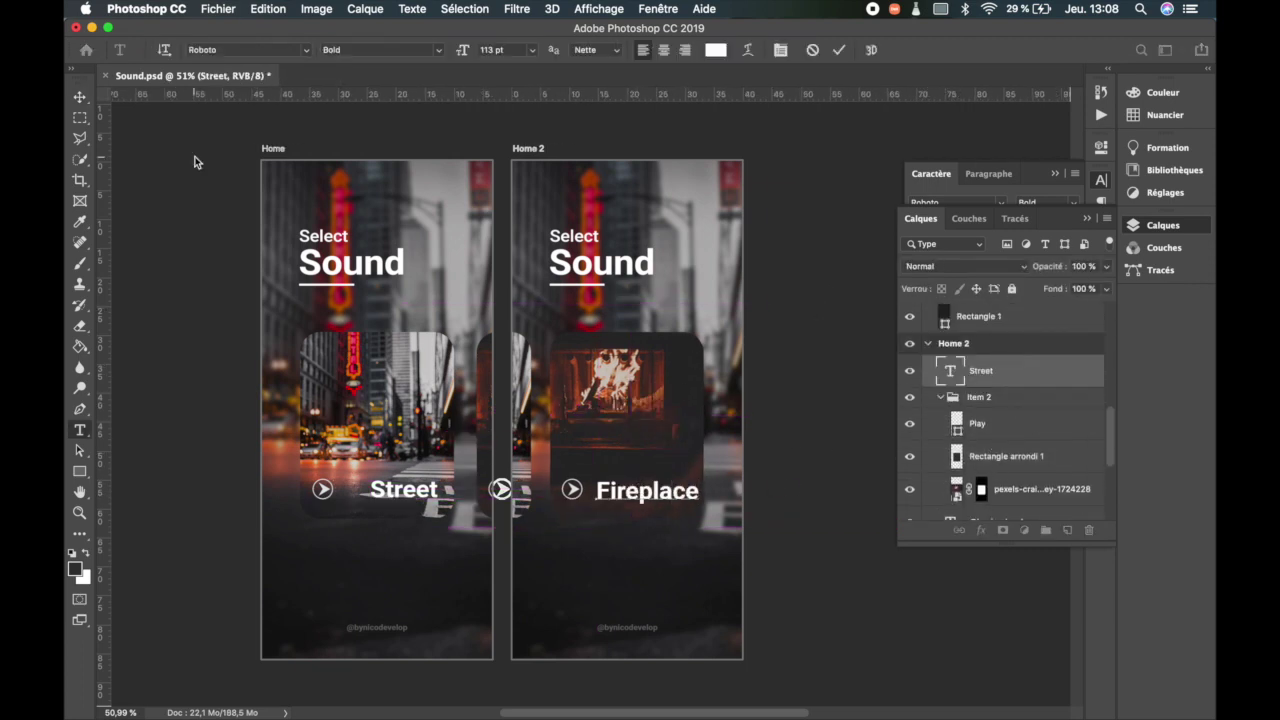
key(Escape)
key(v)
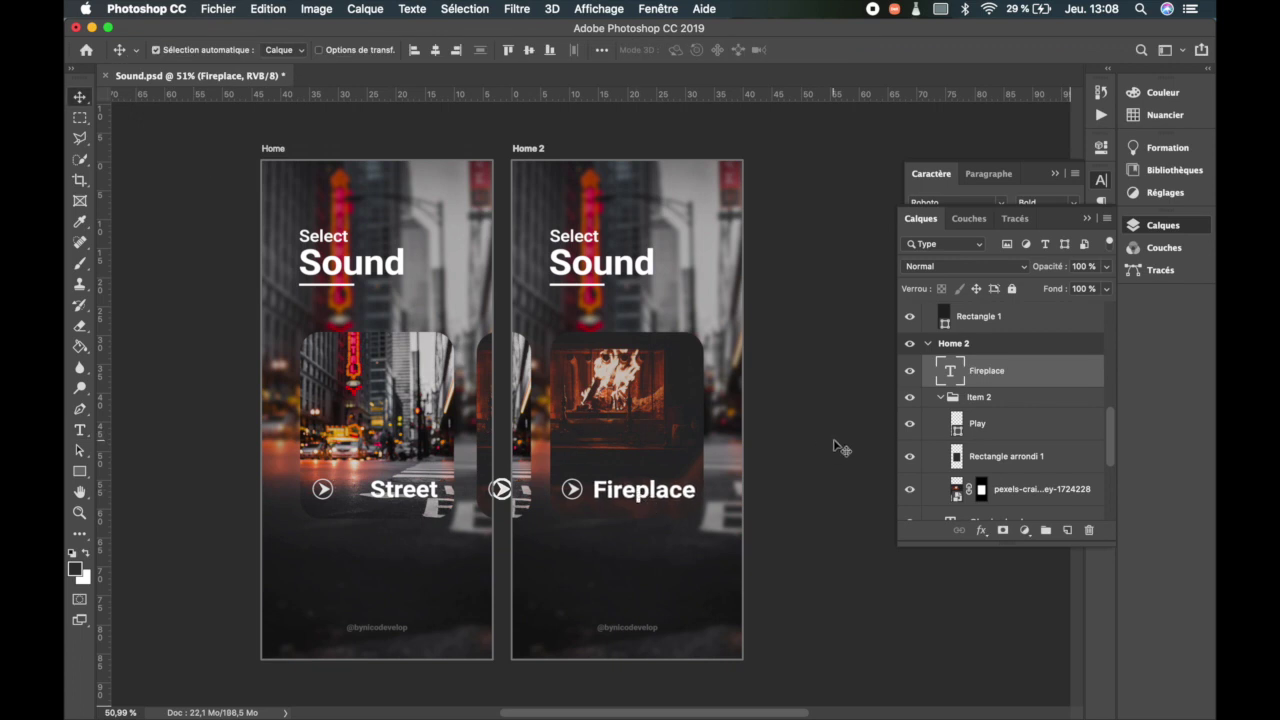
Nudge the Home 2 artboard back into place and switch to the browser
mouse_move(517, 155)
mouse_down()
mouse_move(632, 155)
mouse_move(540, 152)
mouse_up()
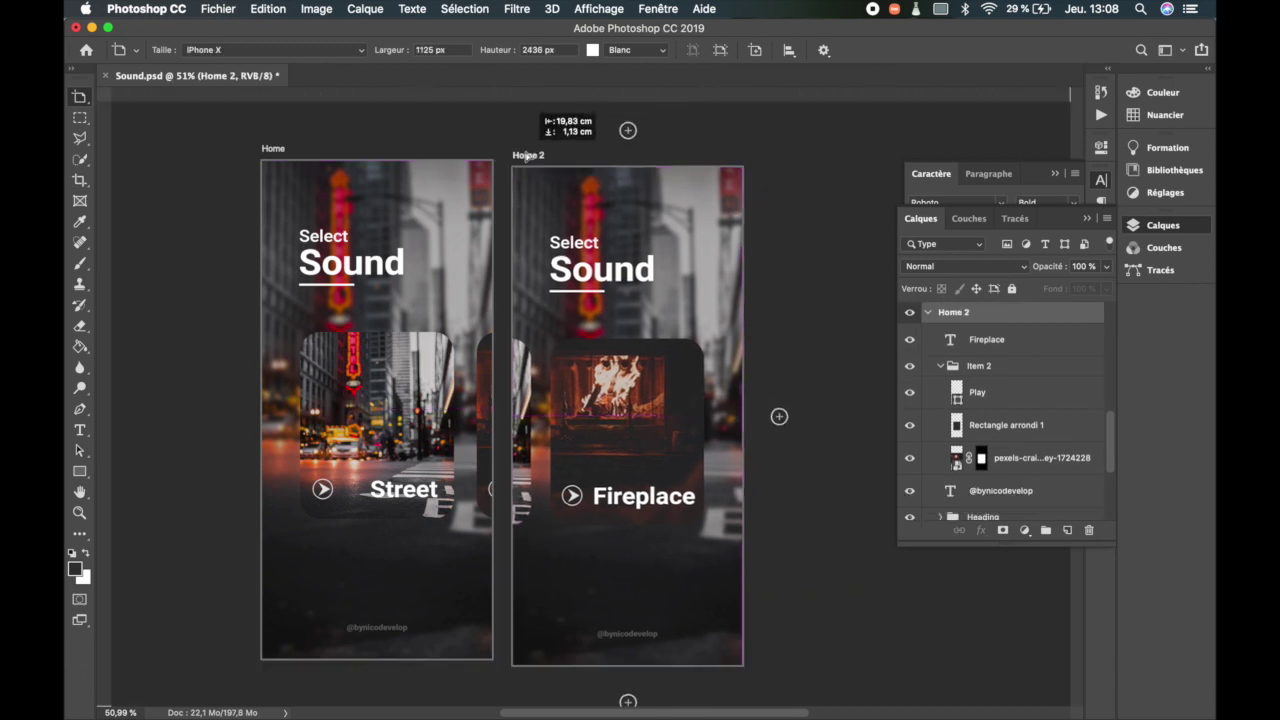
key(v)
click(931, 173)
key(super+Tab)
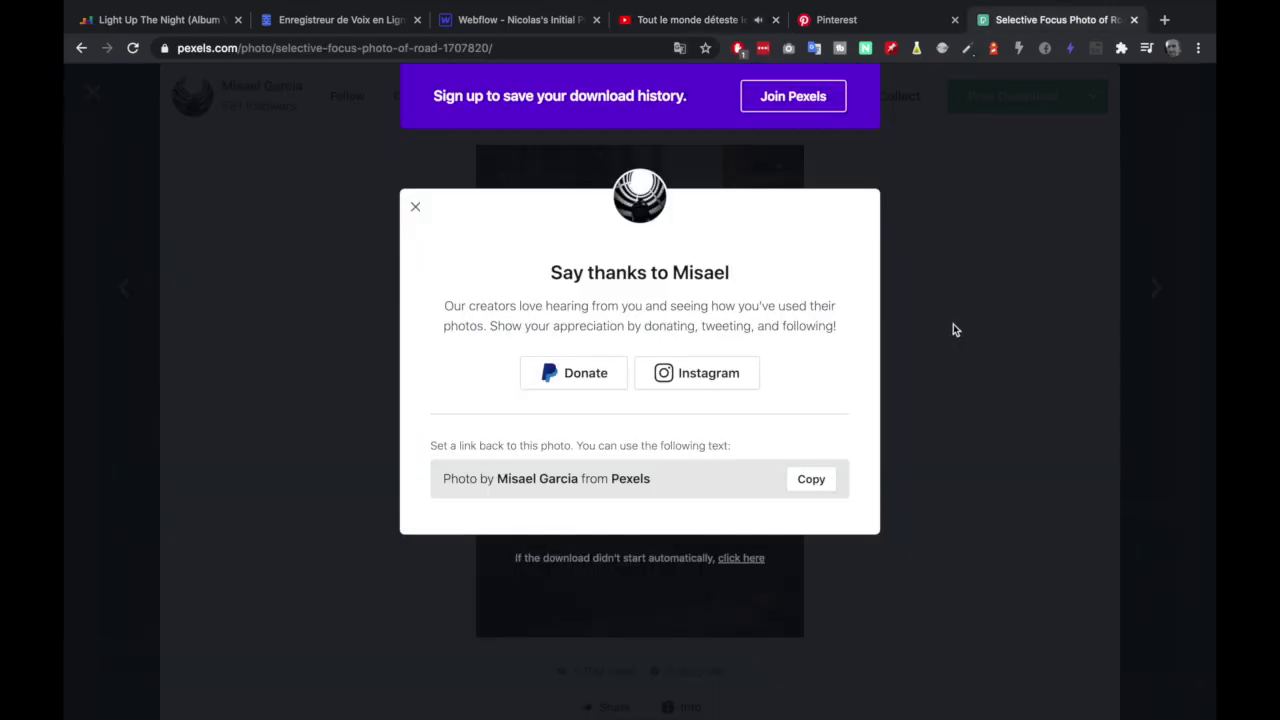
Close the Pexels download thanks dialog and return to the street search results
click(951, 328)
click(80, 48)
click(80, 48)
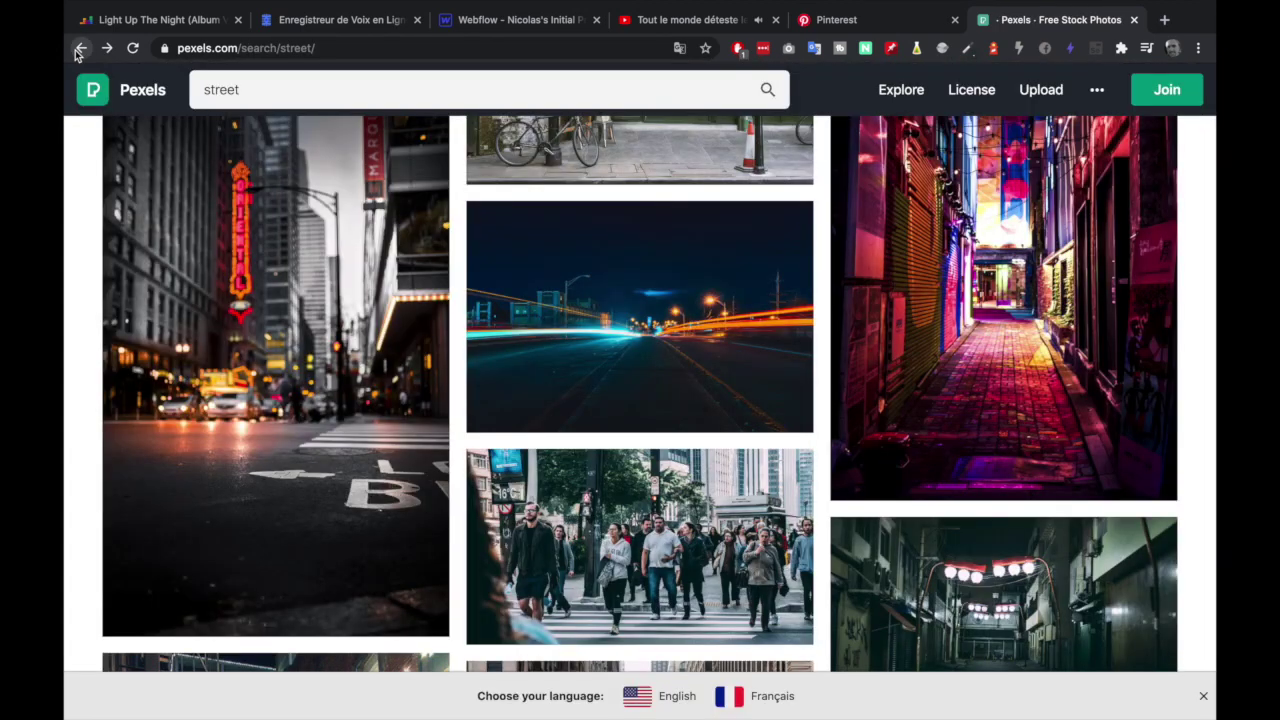
click(107, 48)
Search Pexels for 'fireplace', download the firewood photo, and drag it into Photoshop
click(232, 90)
text(replace)
key(Return)
click(1000, 560)
click(1026, 92)
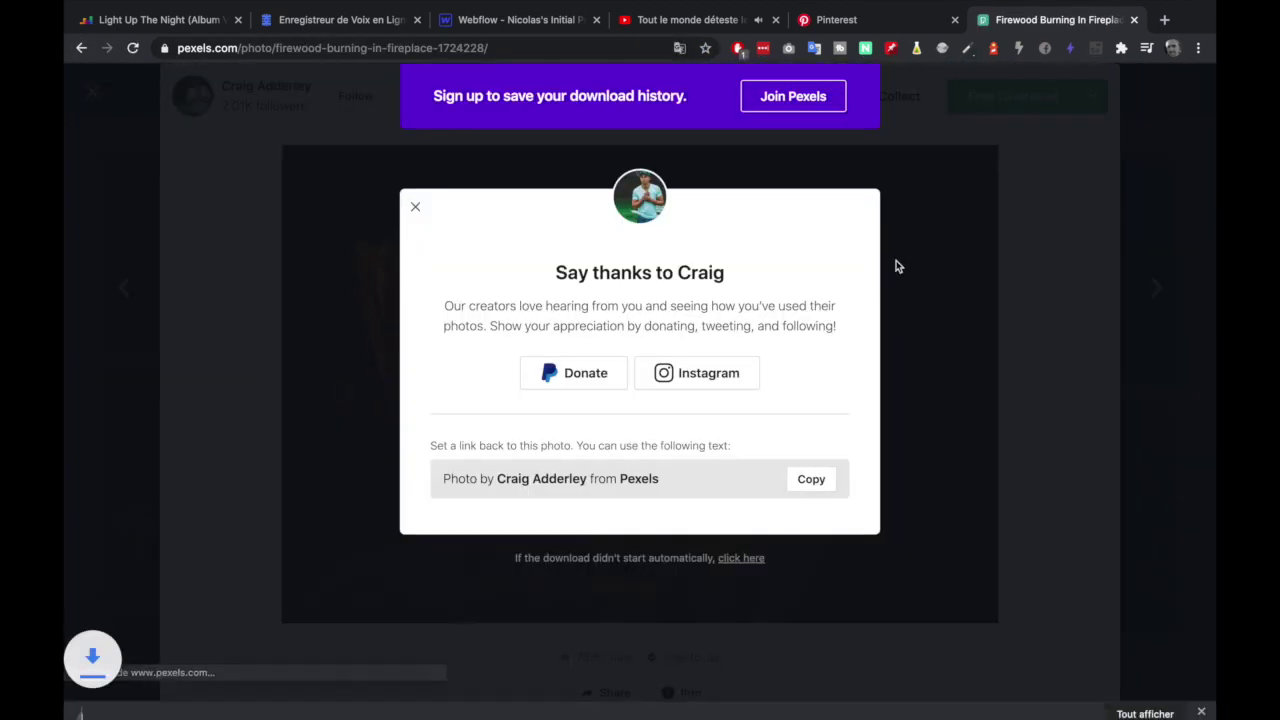
drag(150, 694, 608, 471)
Scale up the placed fireplace photo and commit its placement
drag(743, 194, 1010, 140)
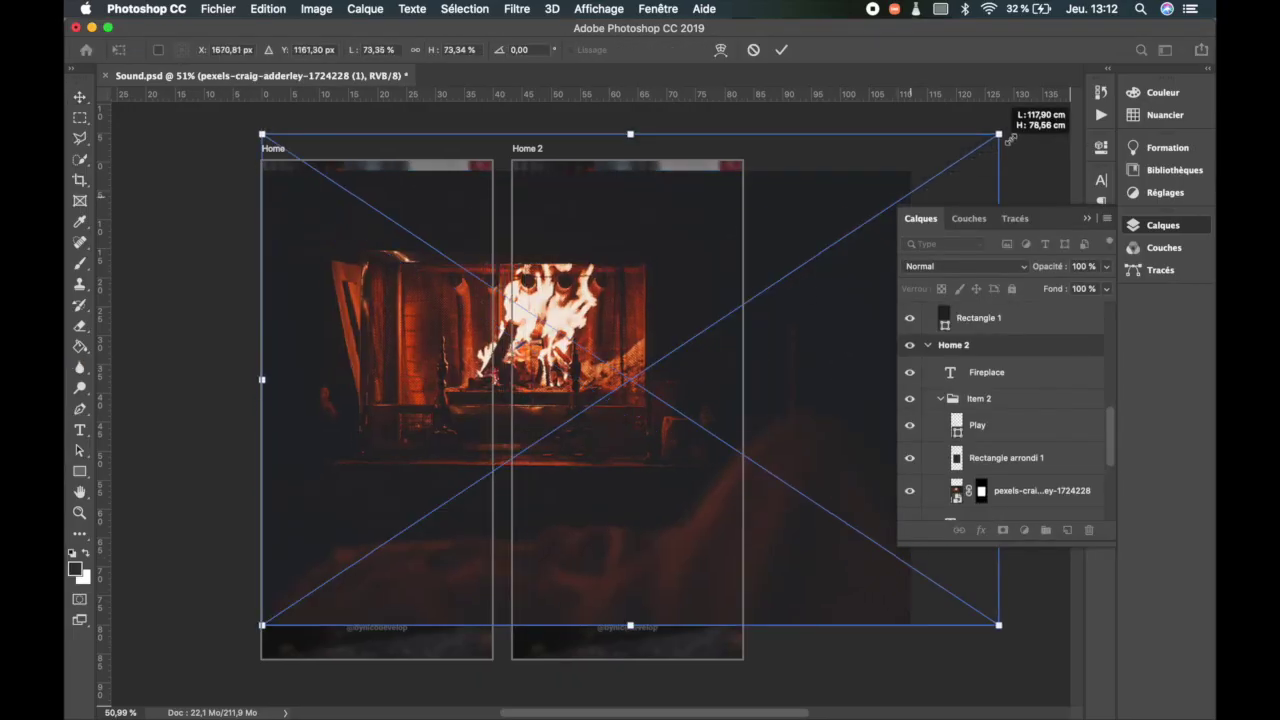
drag(262, 625, 191, 677)
key(Return)
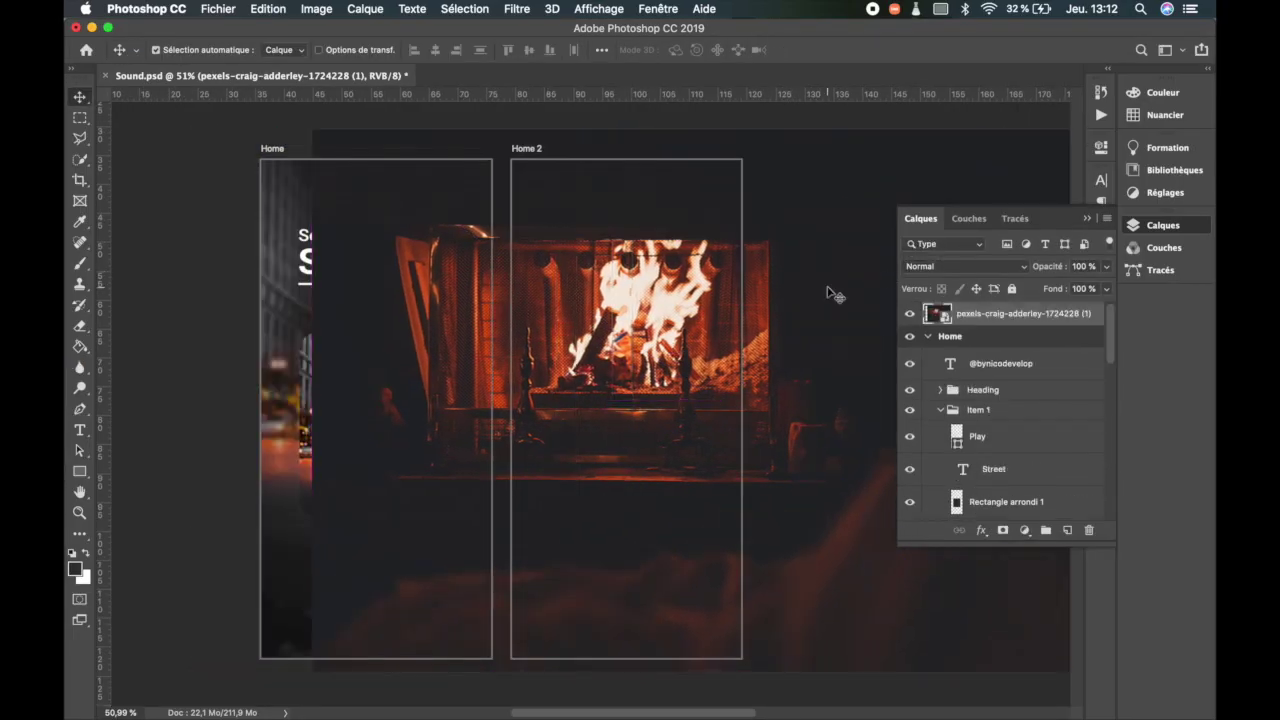
drag(835, 295, 845, 283)
Move the fireplace photo layer into Home 2 below Rectangle 4
scroll(940, 400, down, 1)
click(940, 400)
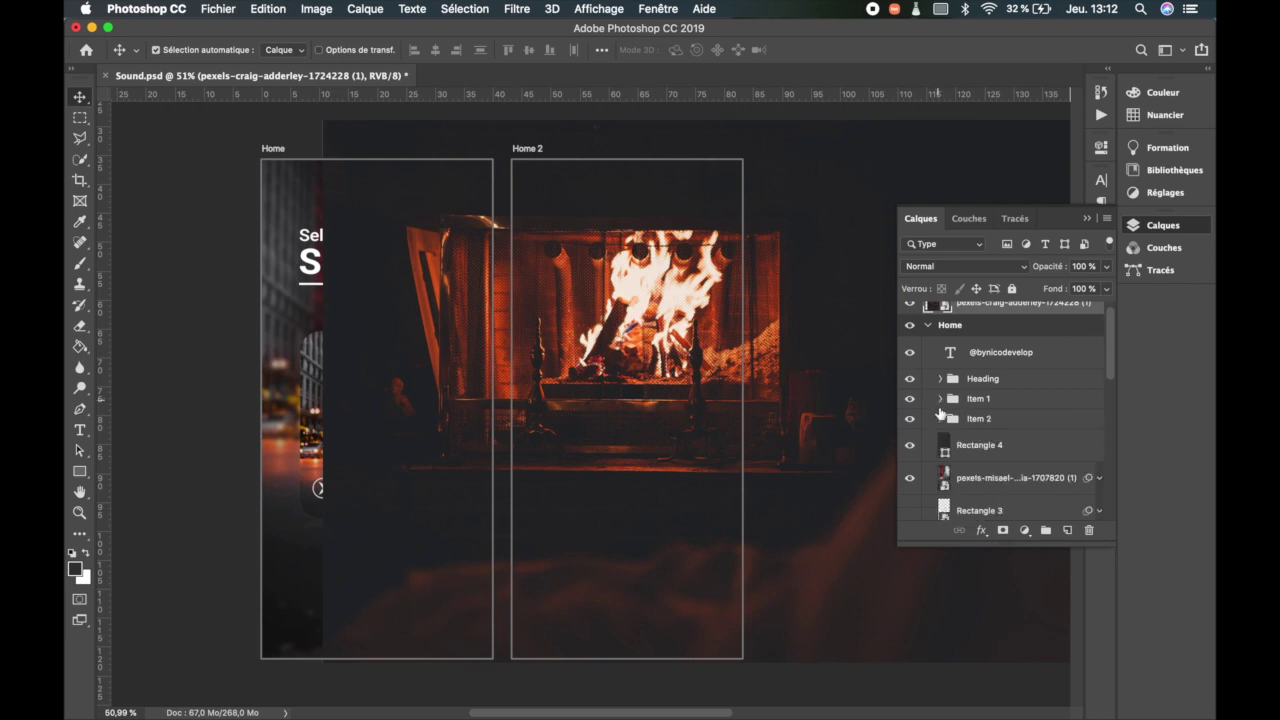
click(927, 325)
drag(995, 309, 981, 430)
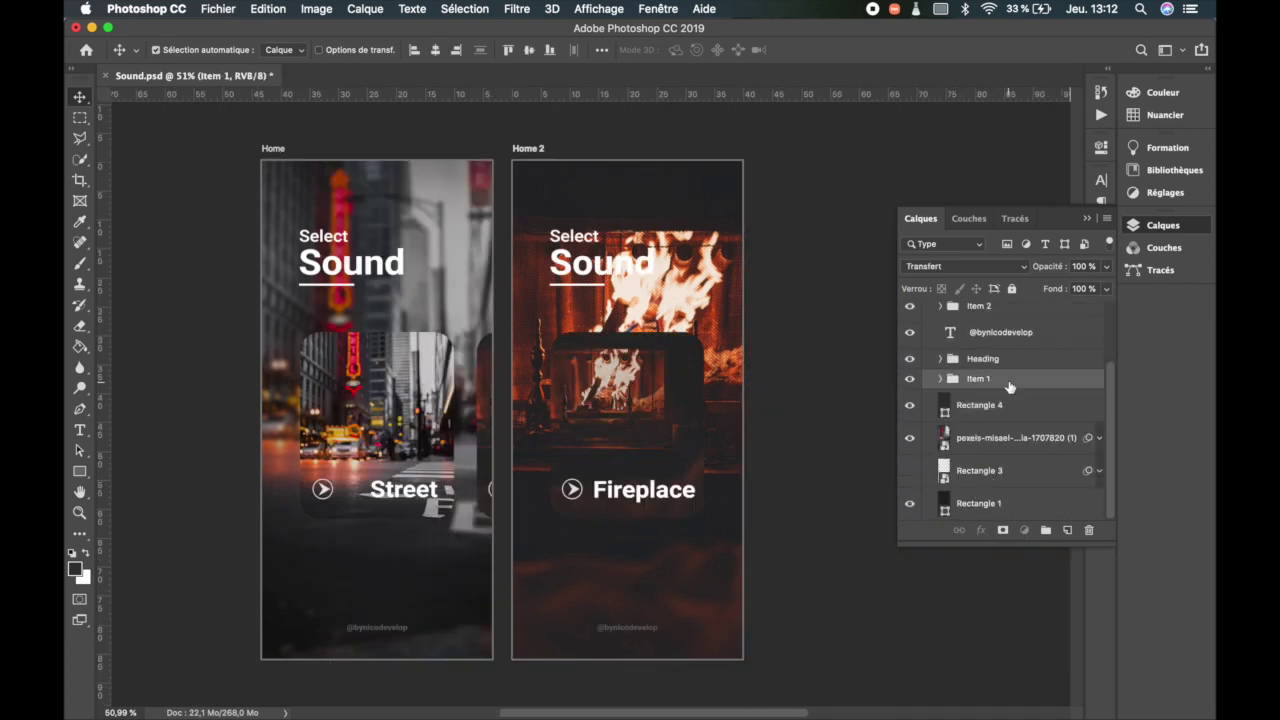
mouse_move(1010, 388)
mouse_down()
mouse_move(1009, 425)
mouse_move(1089, 530)
mouse_up()
Apply a Gaussian Blur to the fireplace background photo
click(517, 8)
click(540, 34)
click(849, 129)
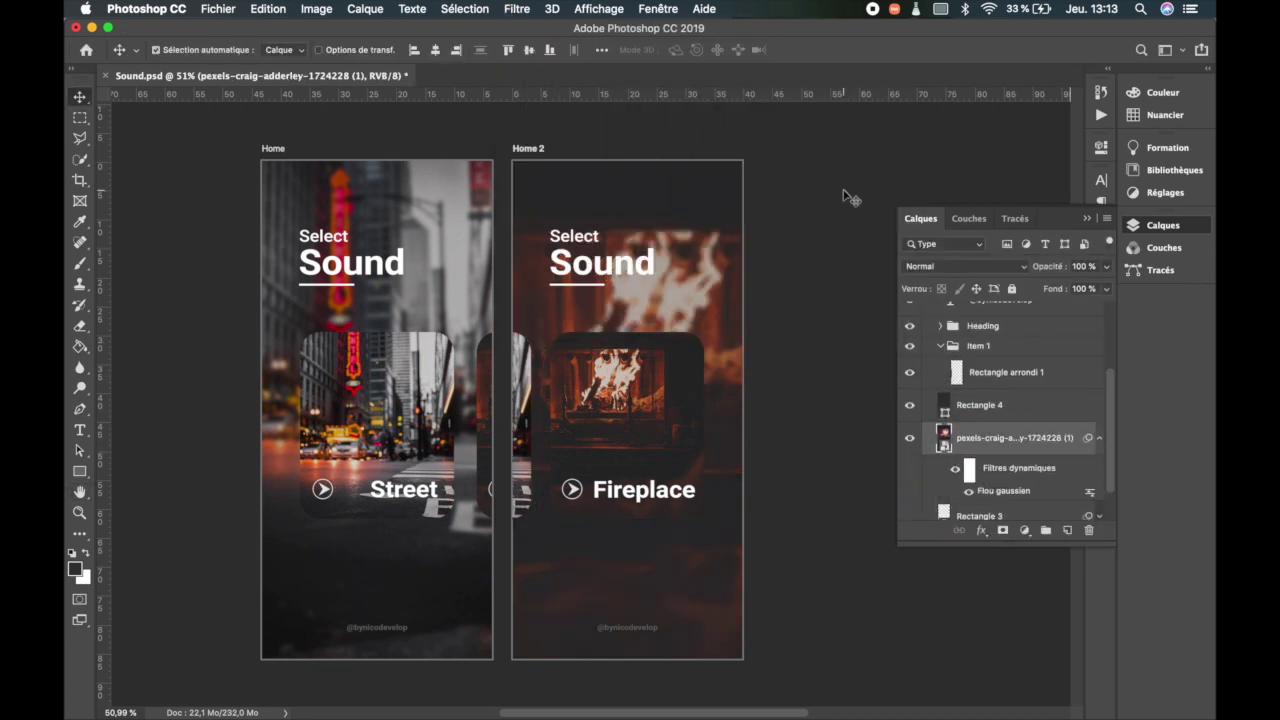
Add a Multiply drop shadow to the card photo: 35% opacity, 15 px distance, 27% spread, 40 px size
click(1084, 218)
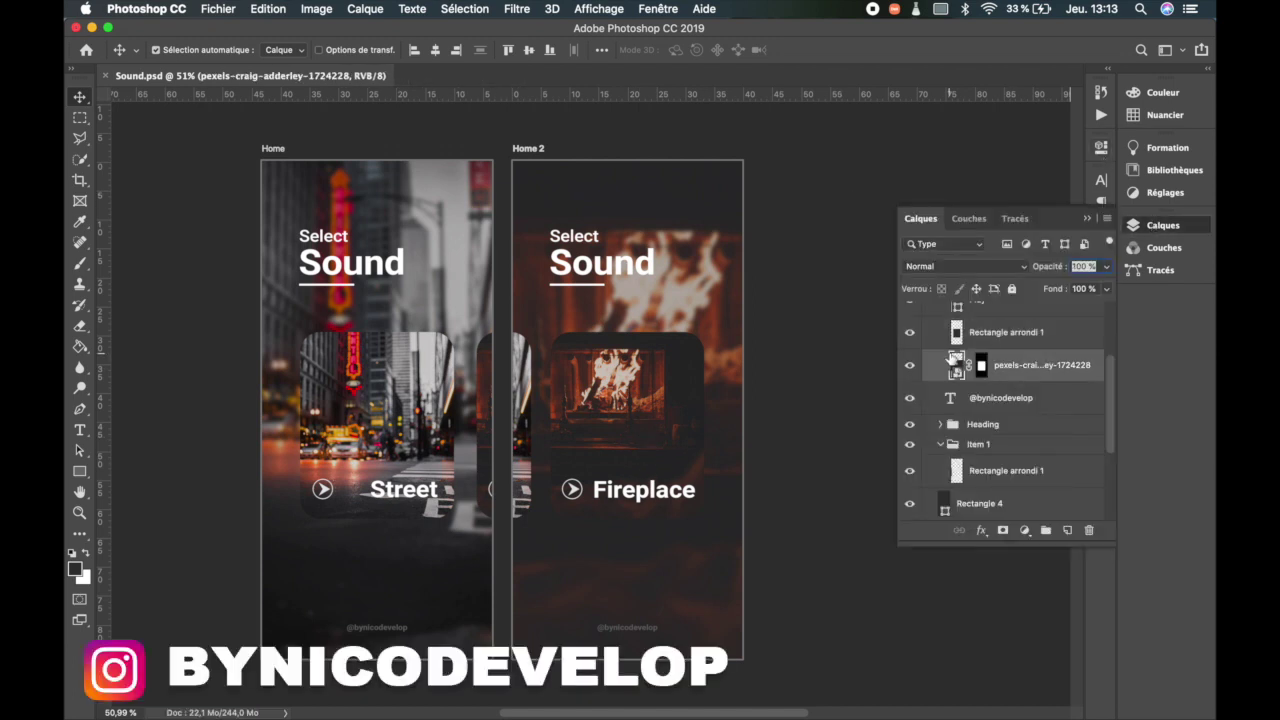
double_click(931, 386)
click(678, 436)
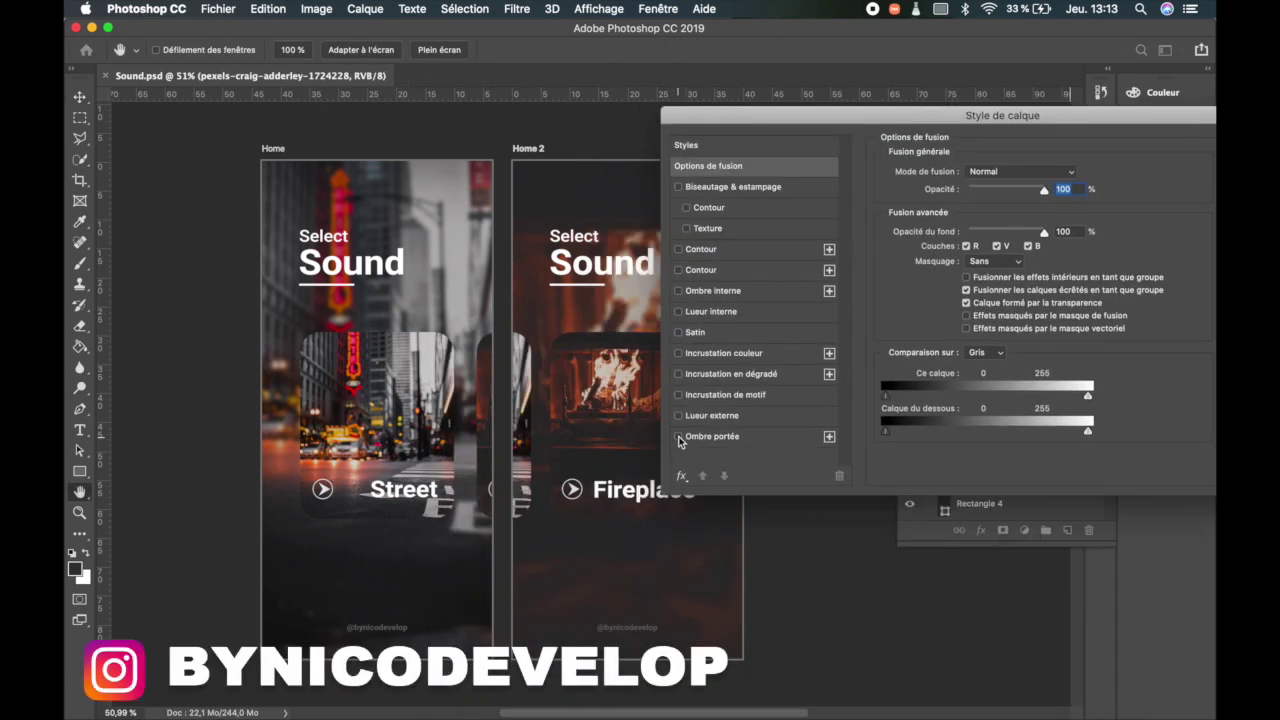
click(756, 440)
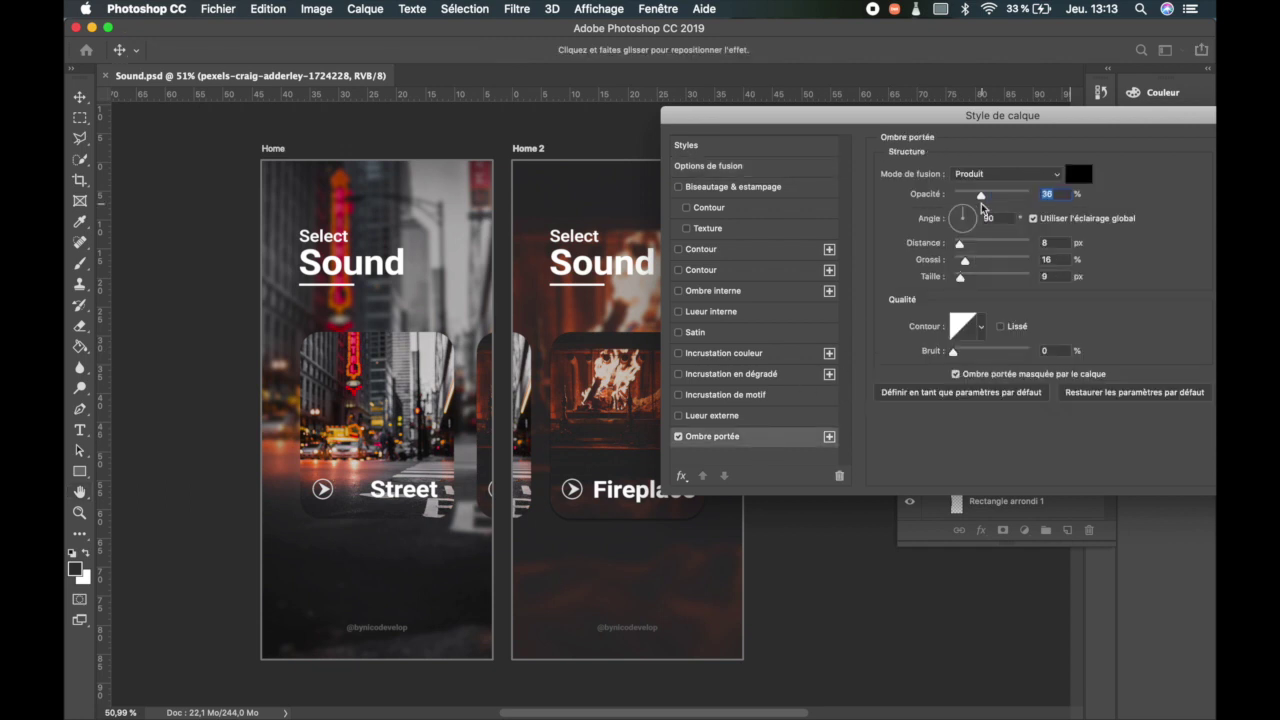
drag(982, 195, 980, 198)
drag(959, 244, 972, 283)
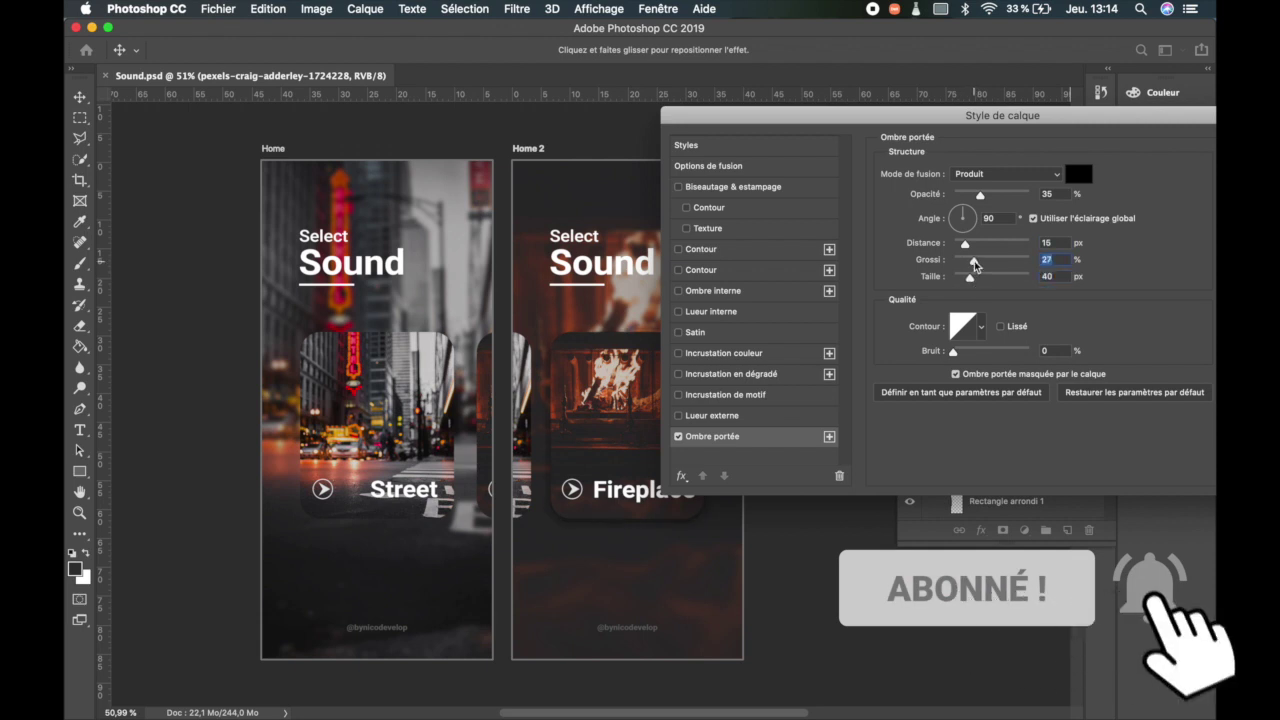
key(Return)
Move the drop shadow effect onto Rectangle arrondi 1 and copy its layer style
scroll(1003, 387, up, 2)
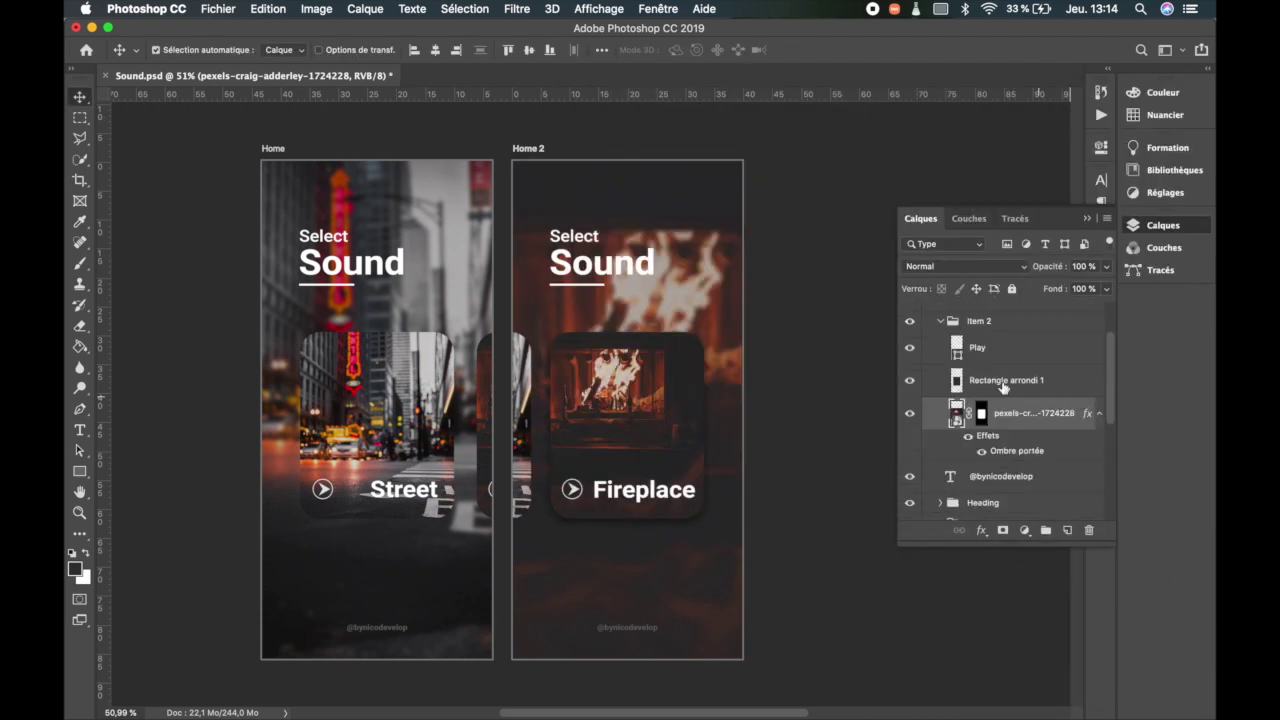
scroll(1010, 413, up, 2)
scroll(1008, 395, down, 4)
scroll(1006, 378, down, 2)
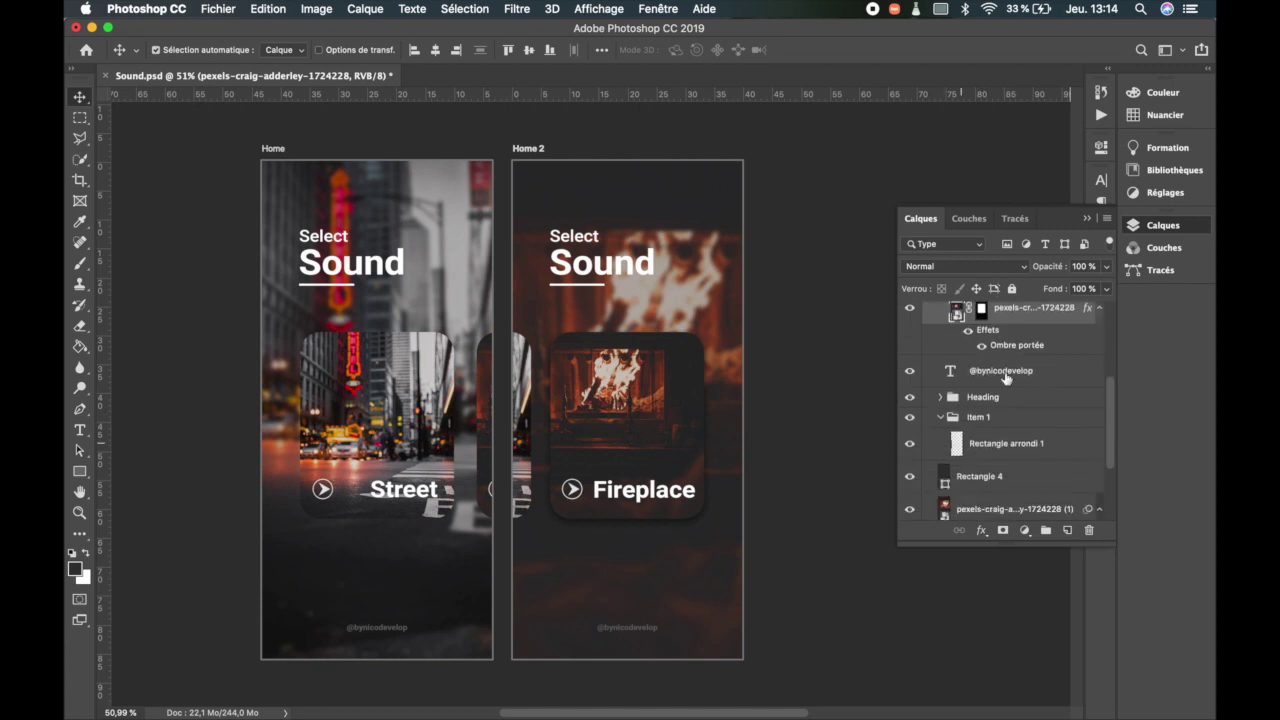
drag(1006, 443, 1006, 445)
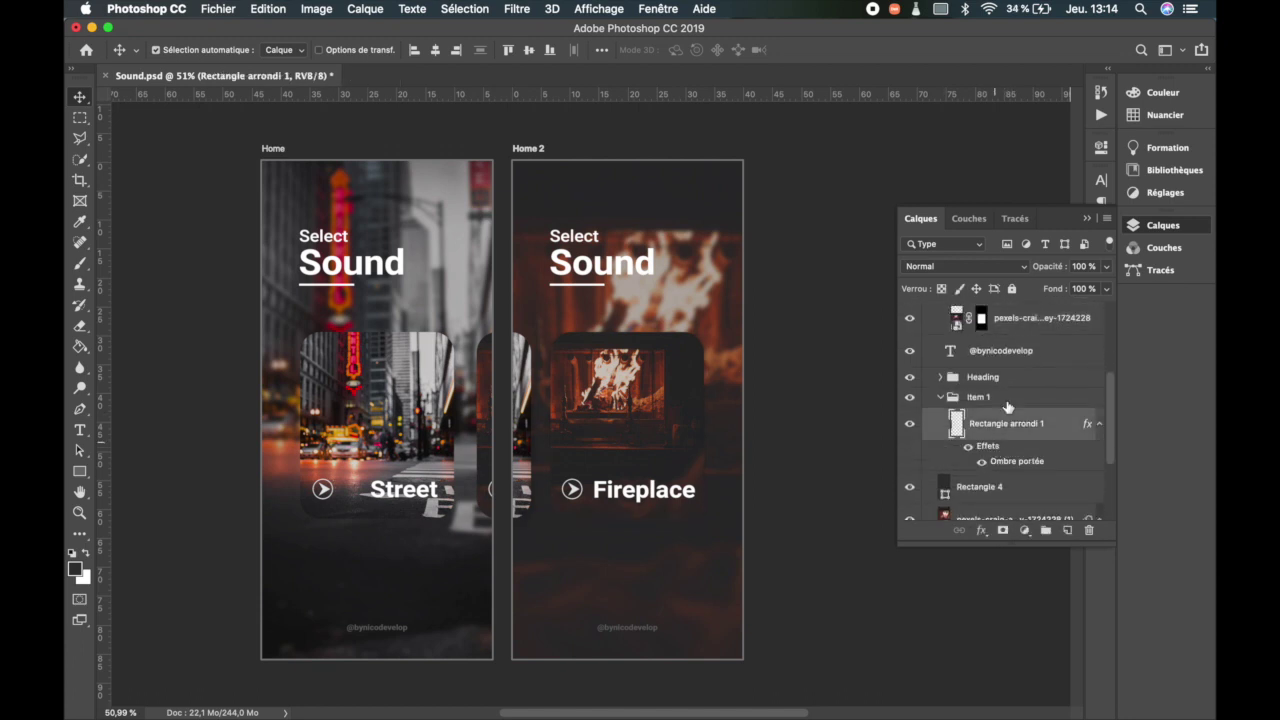
right_click(1008, 458)
right_click(940, 428)
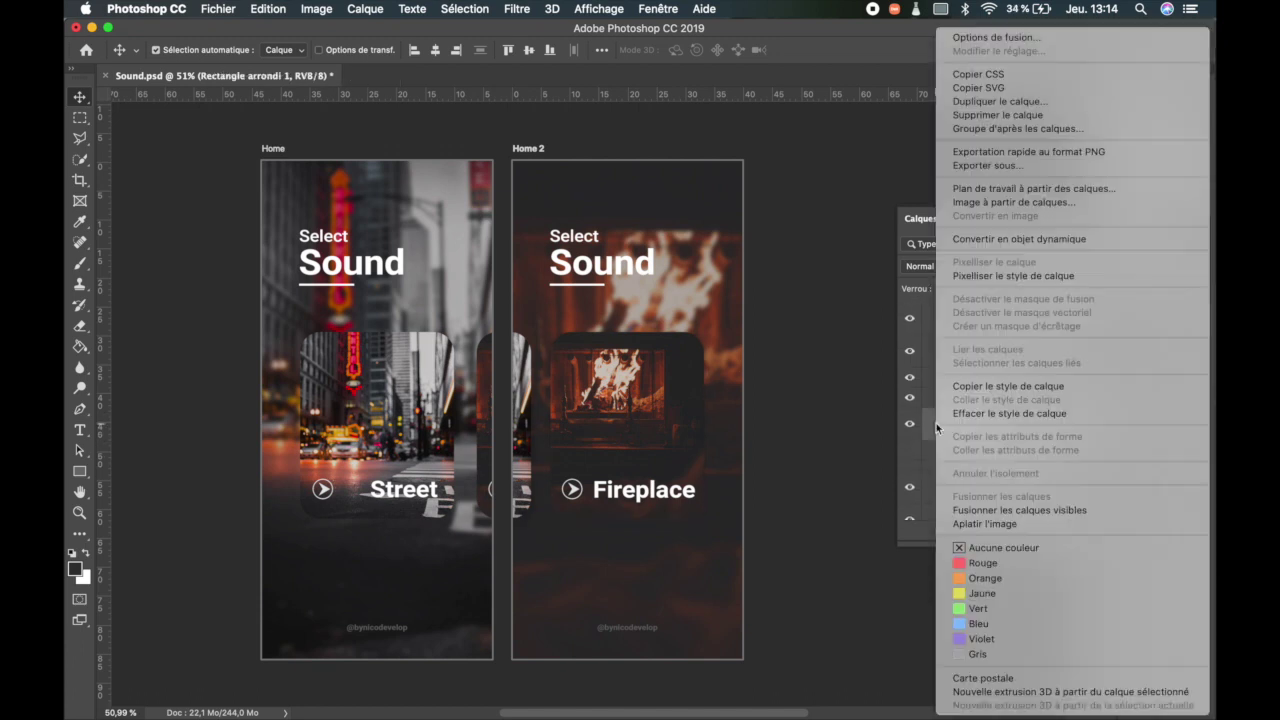
click(1057, 386)
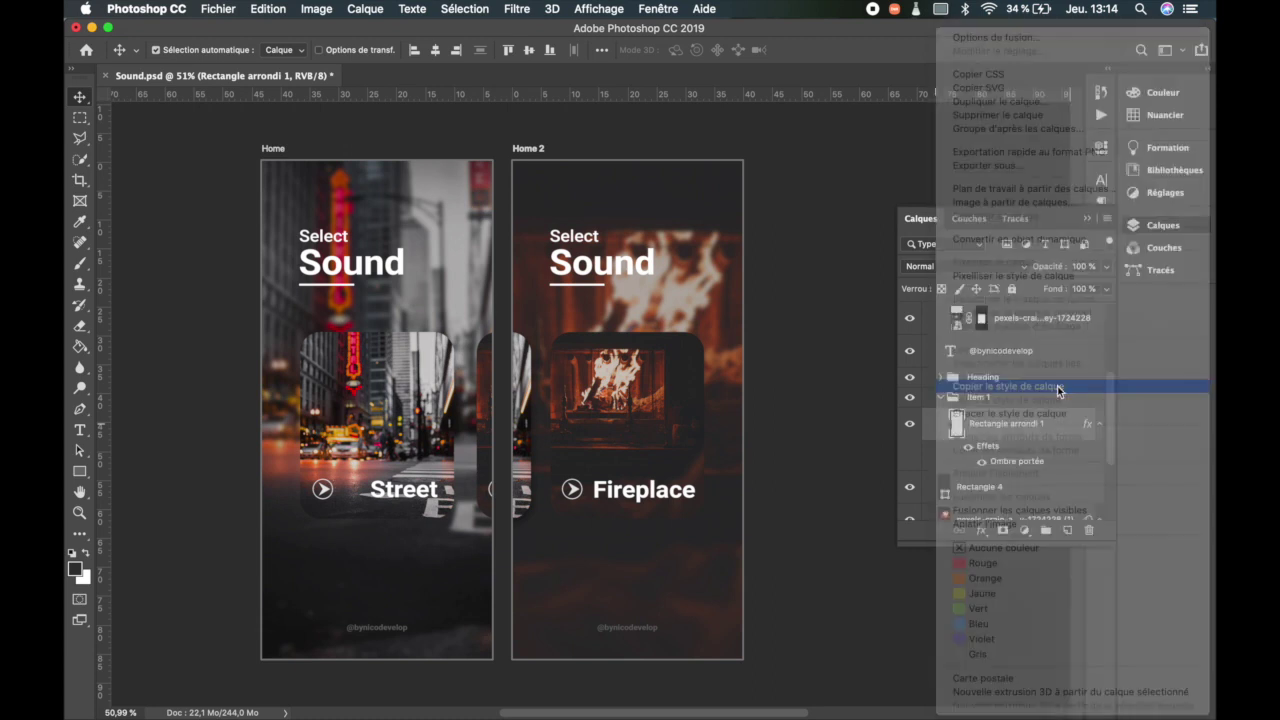
Paste the copied drop-shadow style onto the Street and other card photo layers
right_click(945, 362)
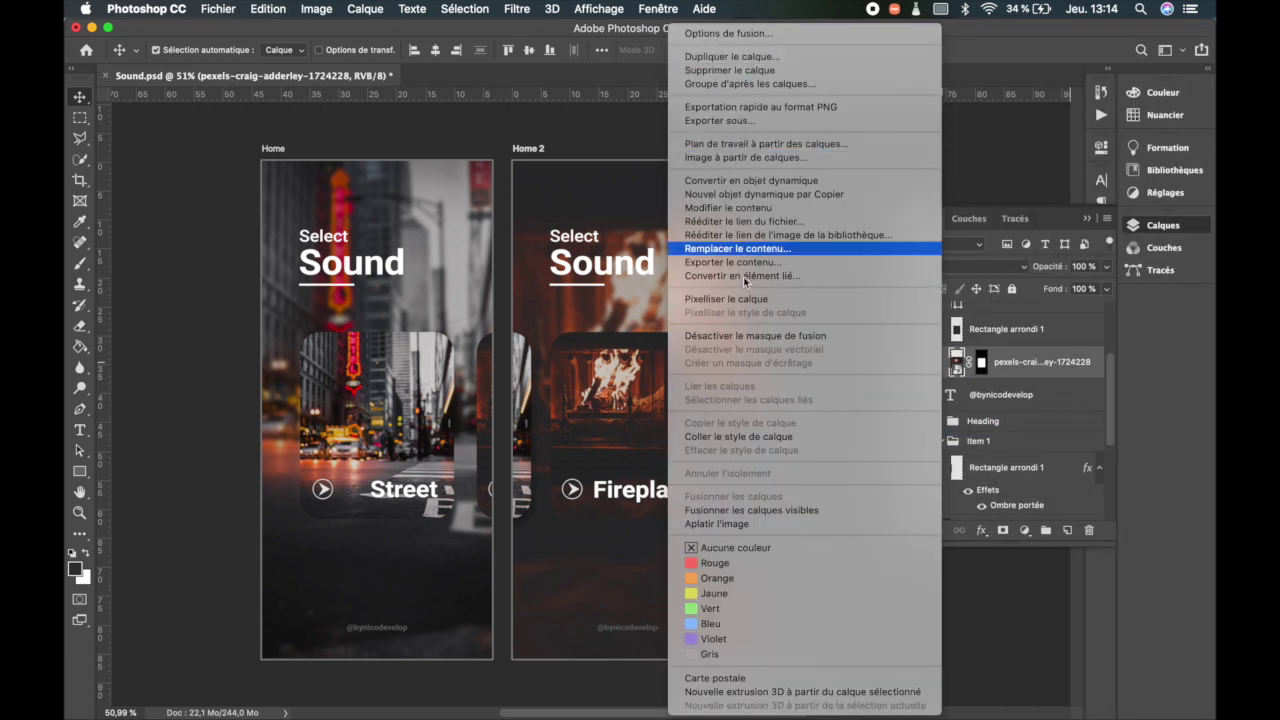
key(Escape)
click(929, 336)
click(1040, 428)
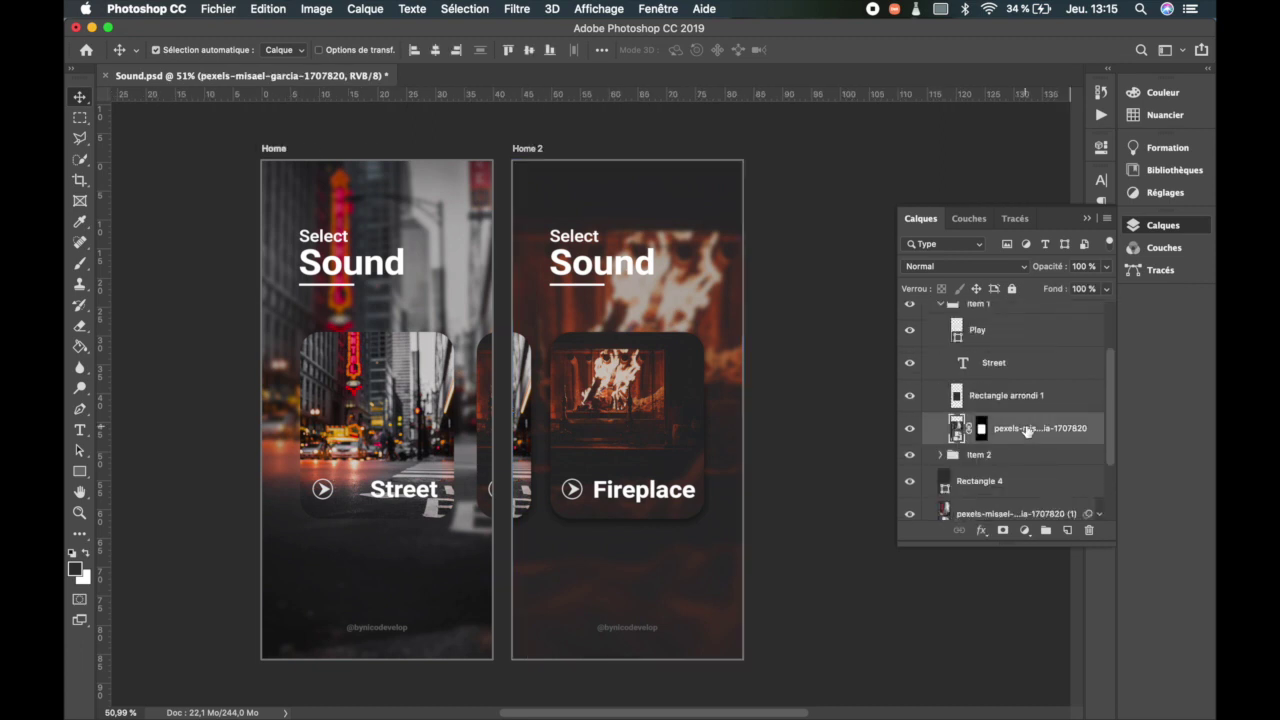
right_click(1026, 428)
key(Escape)
scroll(1000, 420, down, 2)
scroll(1000, 420, down, 3)
click(950, 445)
right_click(950, 445)
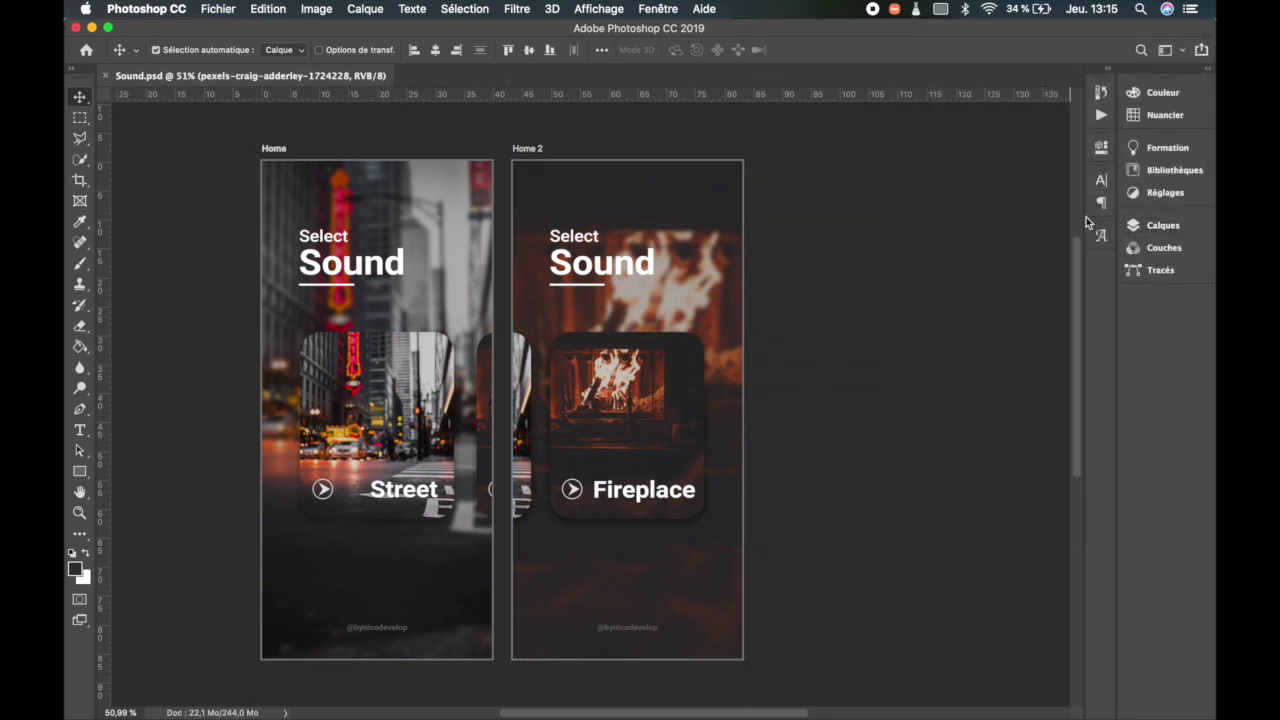
click(928, 312)
right_click(960, 334)
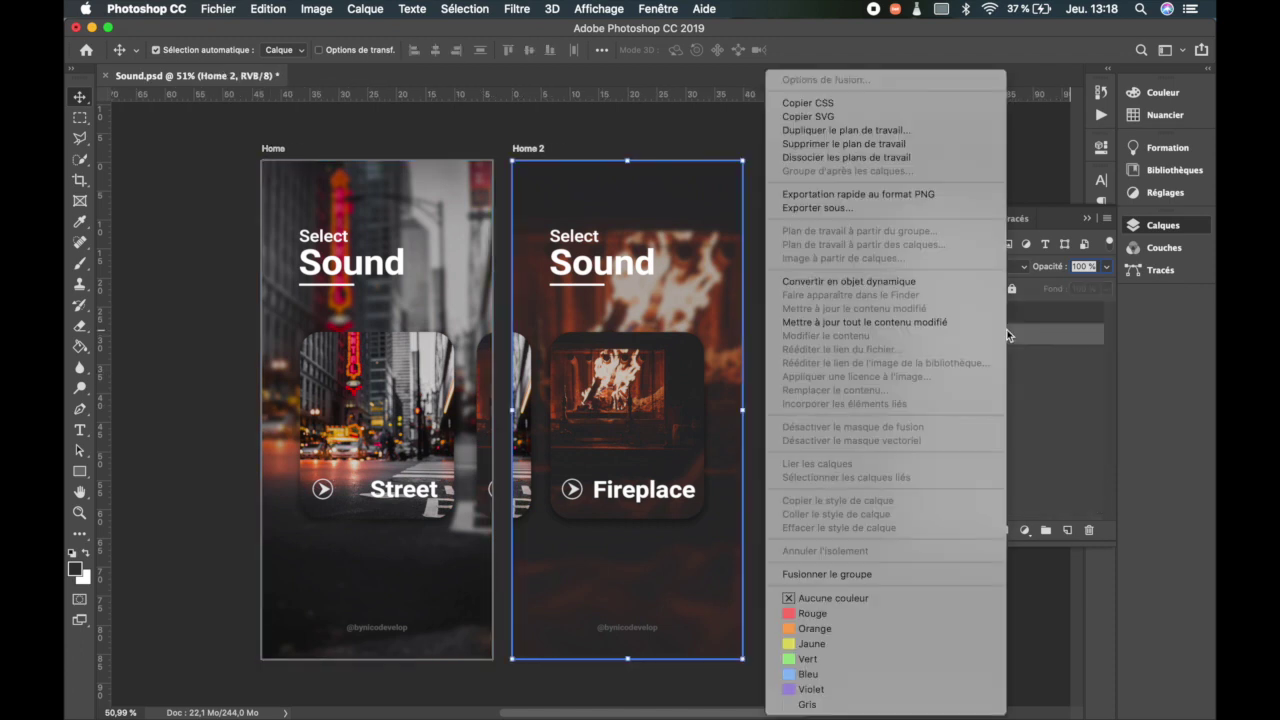
Duplicate Home 2 as a 'Sound' artboard and select its Item 2 card group
click(845, 130)
click(818, 300)
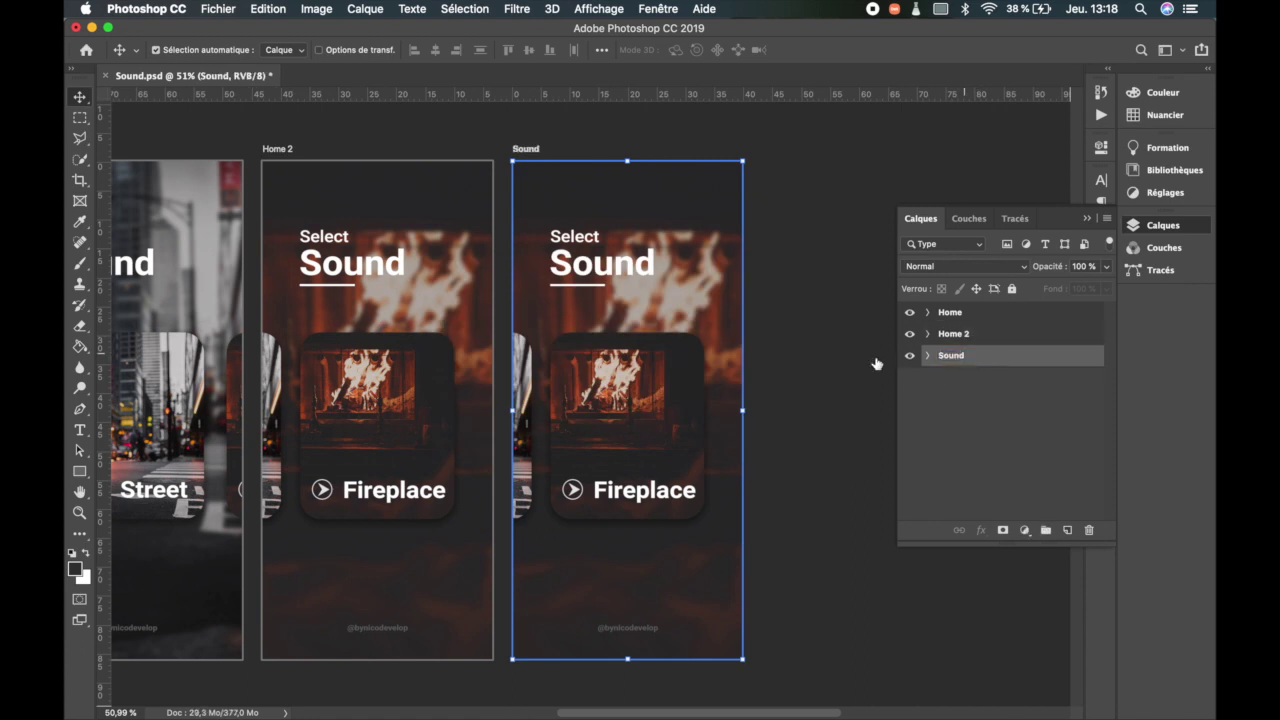
click(927, 355)
click(945, 383)
click(983, 446)
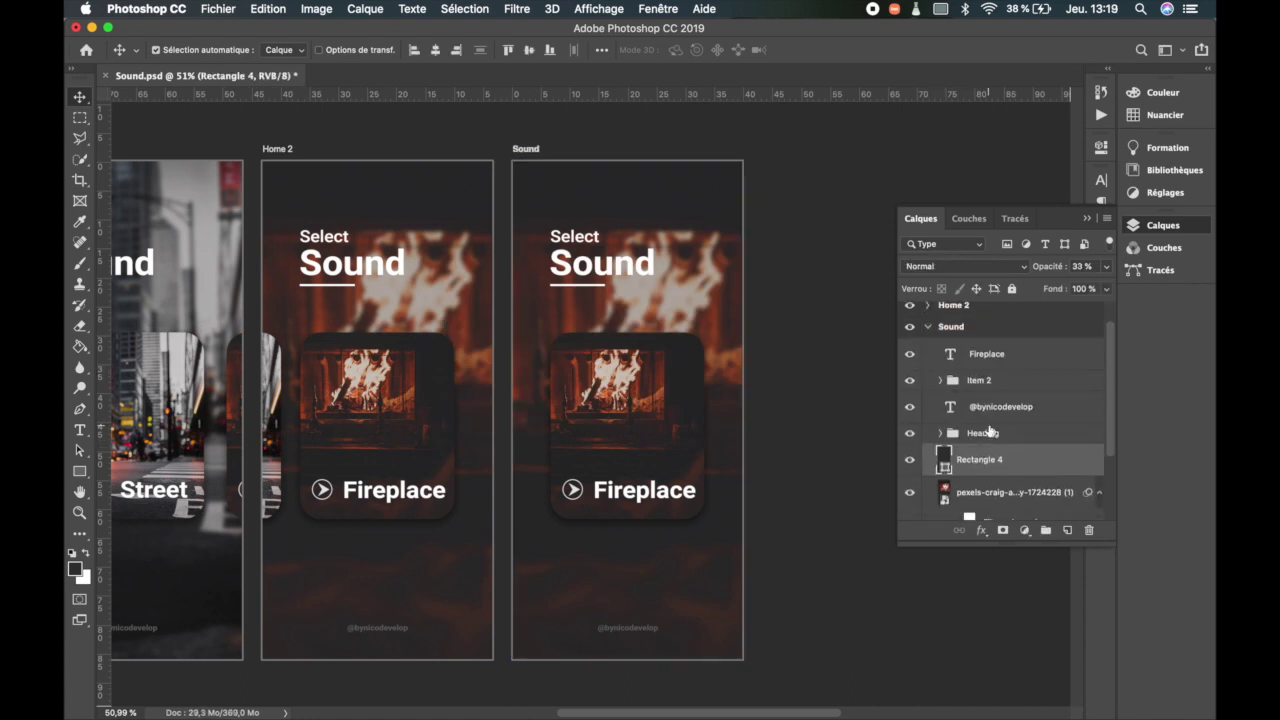
click(988, 355)
Delete the card, Select and Sound texts, and move Fireplace into Heading at the top
click(978, 381)
key(Delete)
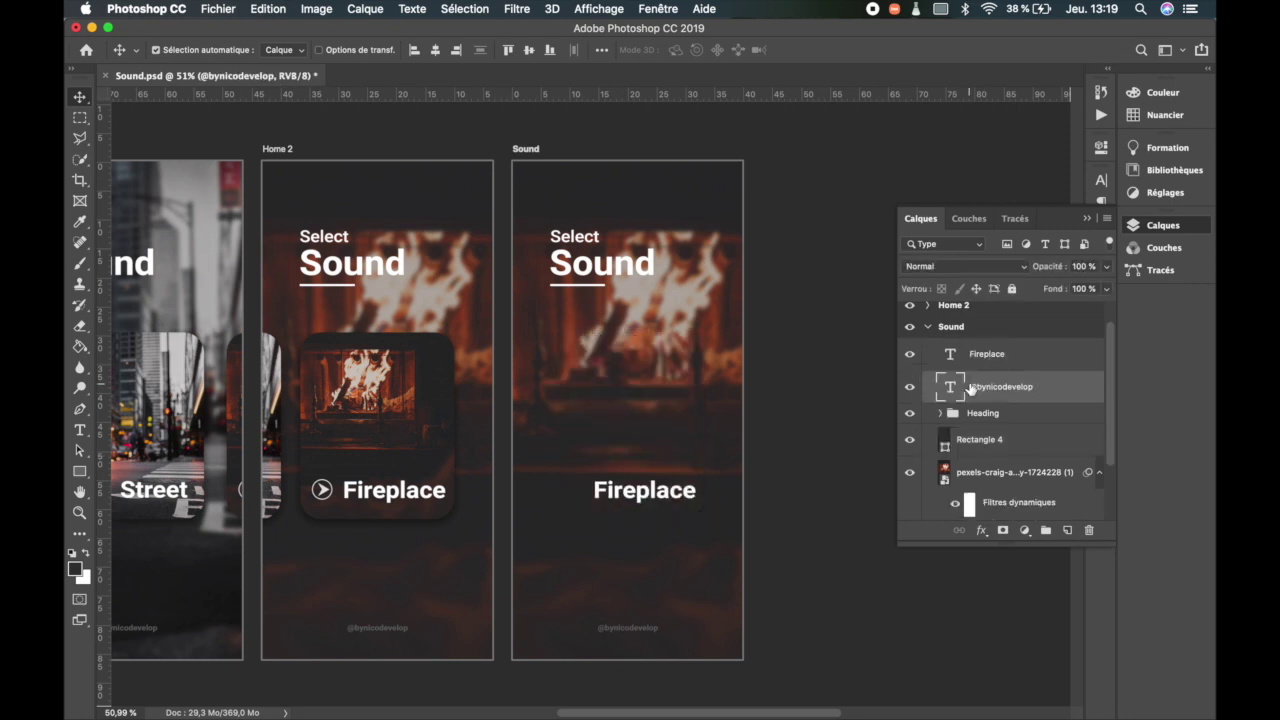
drag(1006, 363, 966, 449)
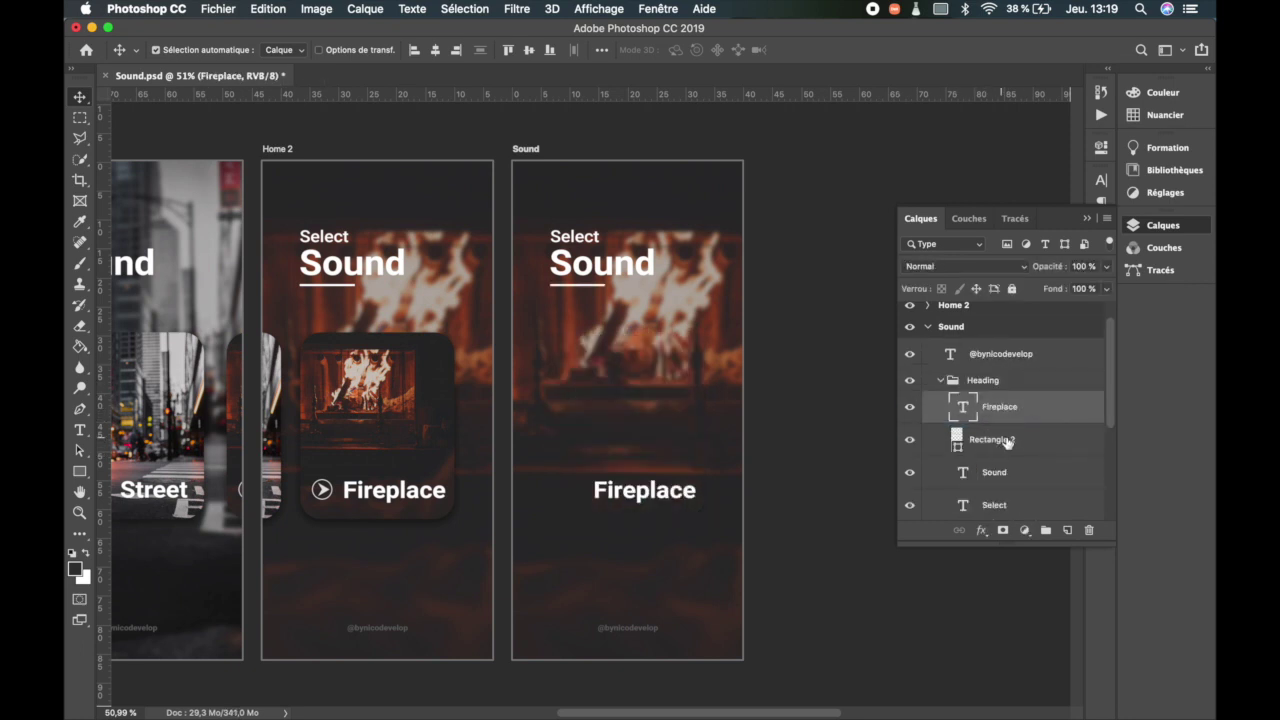
click(994, 472)
shift+click(994, 505)
key(Delete)
click(1000, 407)
drag(617, 468, 572, 245)
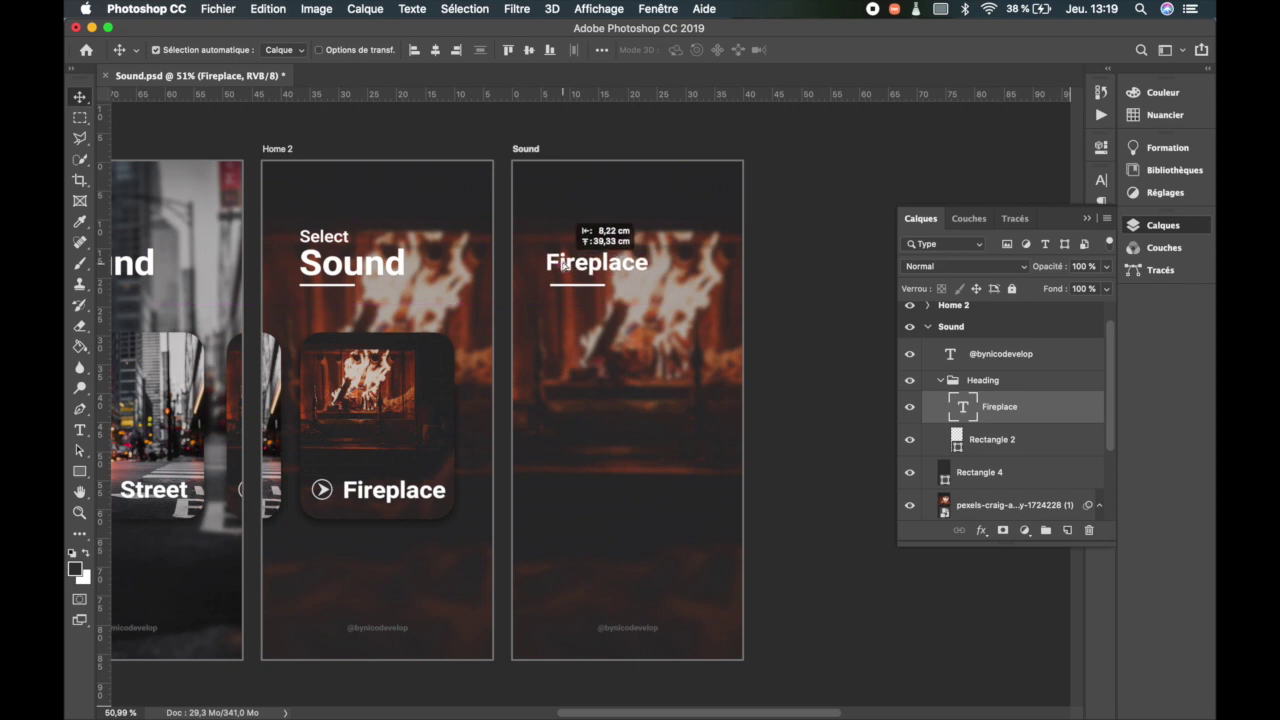
Align the Fireplace title to a ruler guide and scale it to about 119%
click(1101, 181)
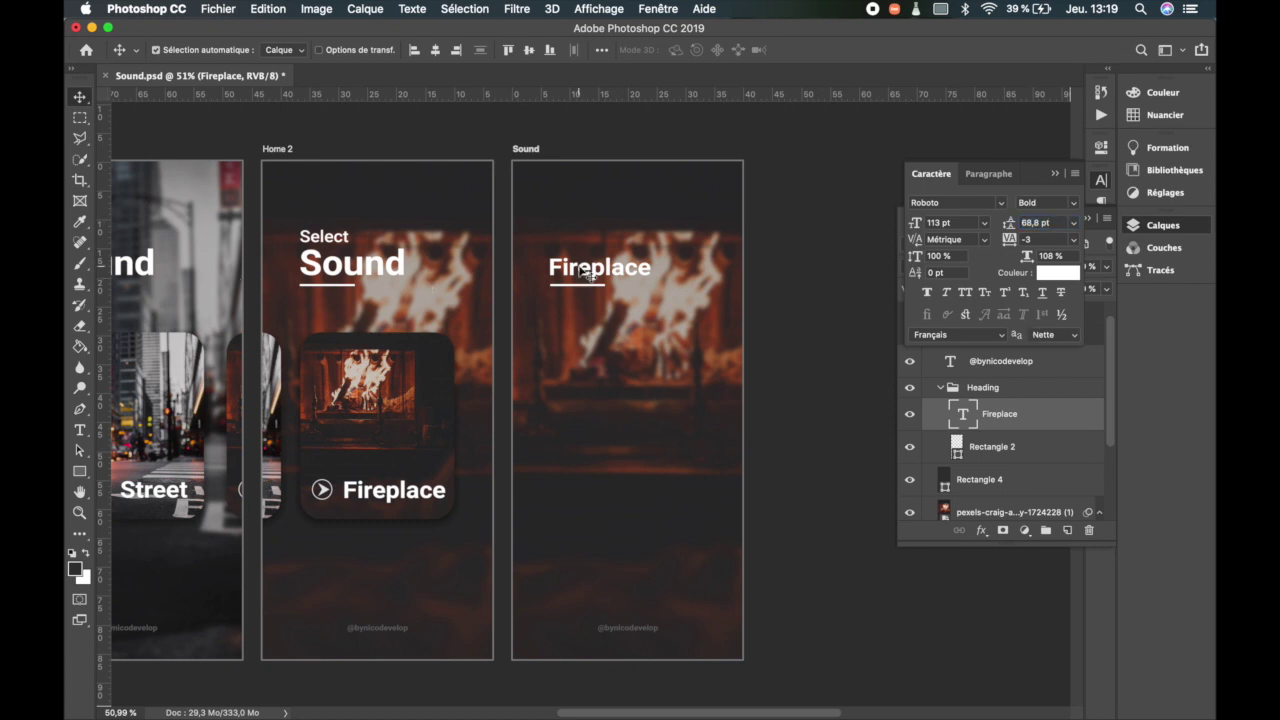
drag(553, 94, 501, 248)
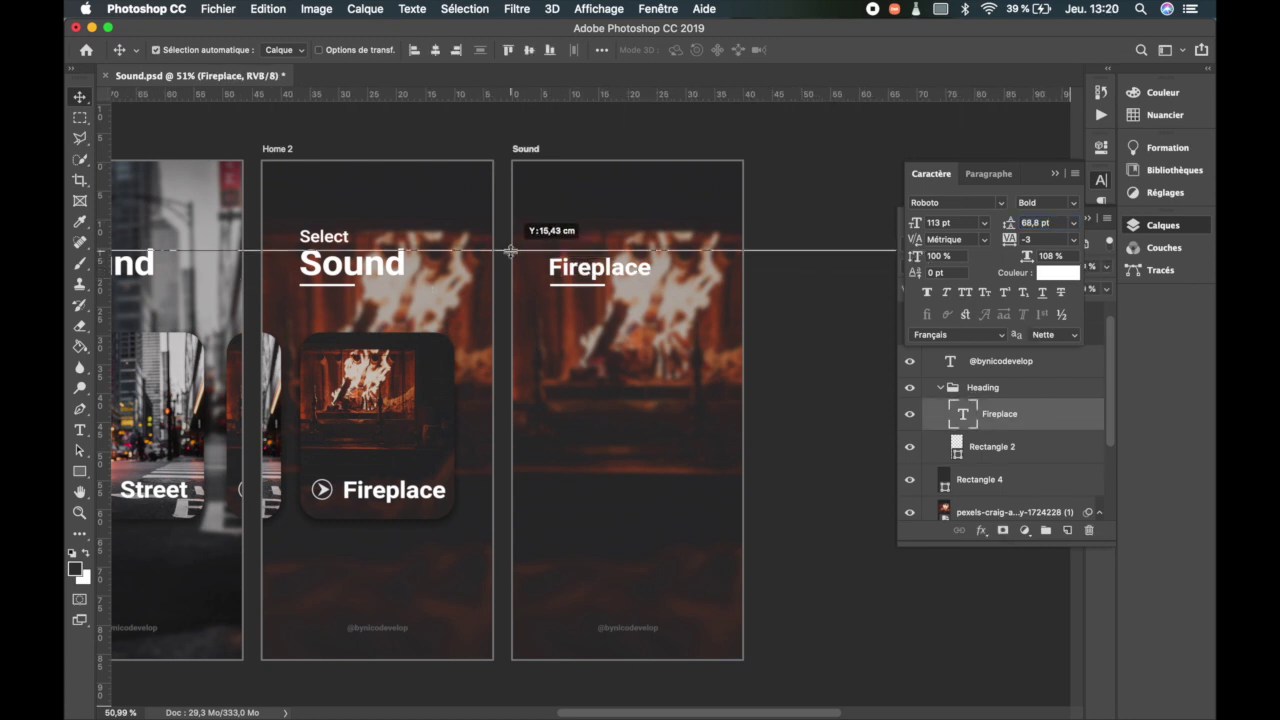
drag(560, 180, 535, 276)
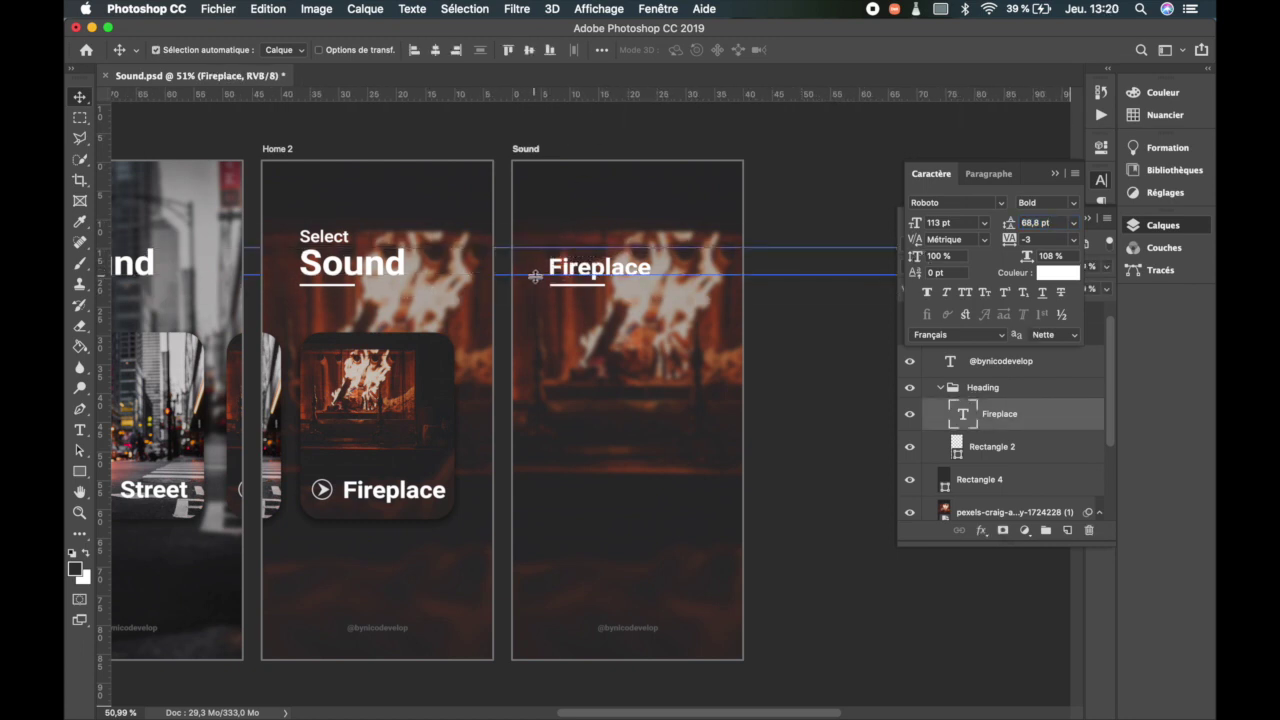
key(ctrl+t)
scroll(660, 272, up, 3)
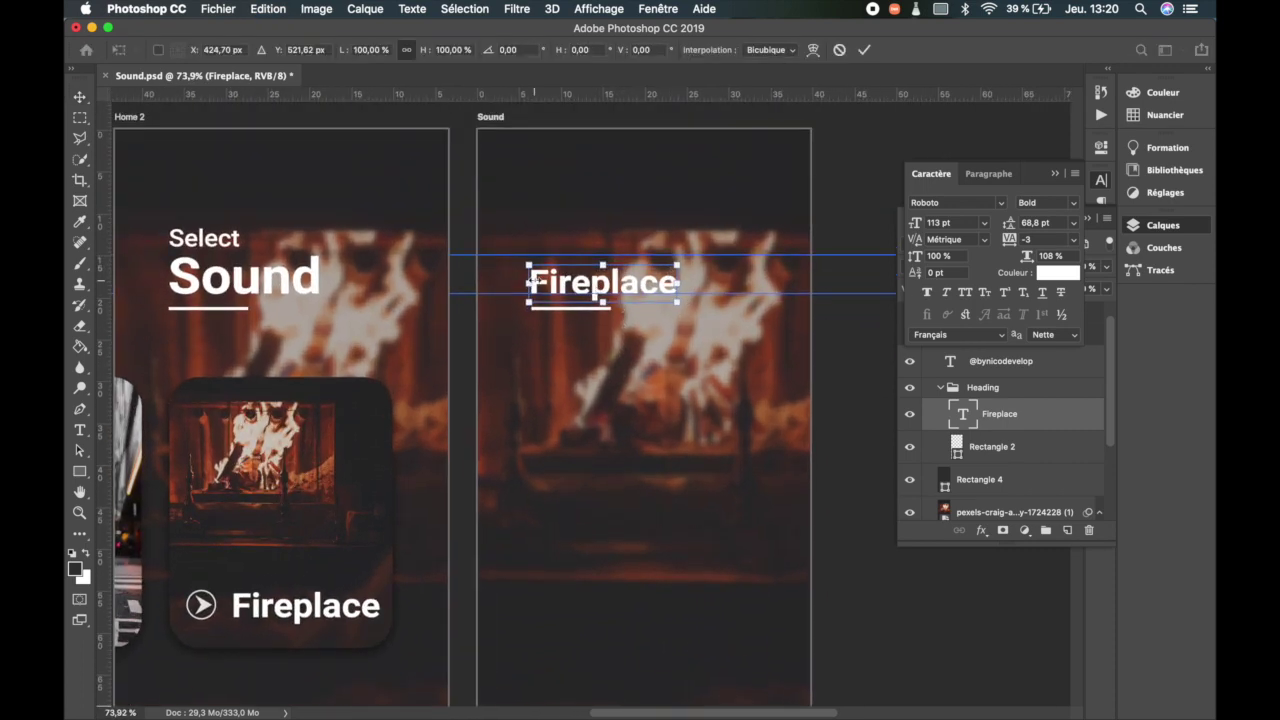
drag(533, 283, 530, 268)
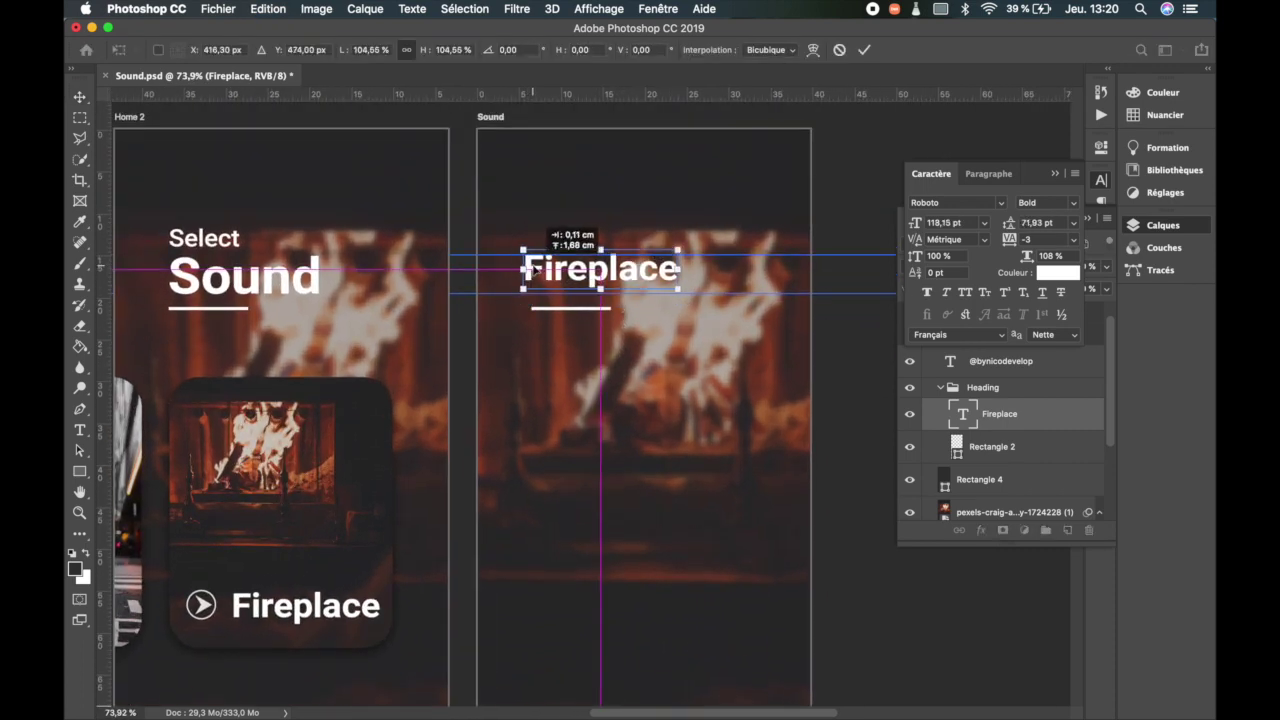
drag(678, 283, 698, 293)
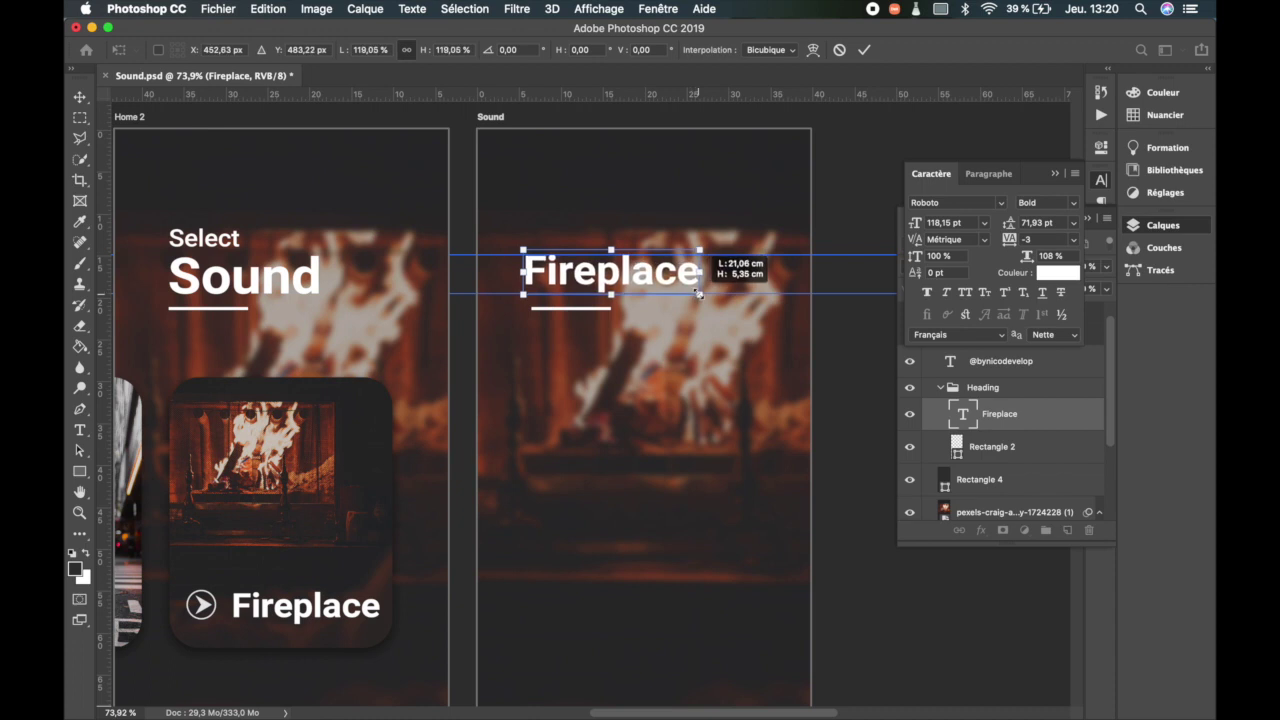
key(Return)
shift+click(1003, 447)
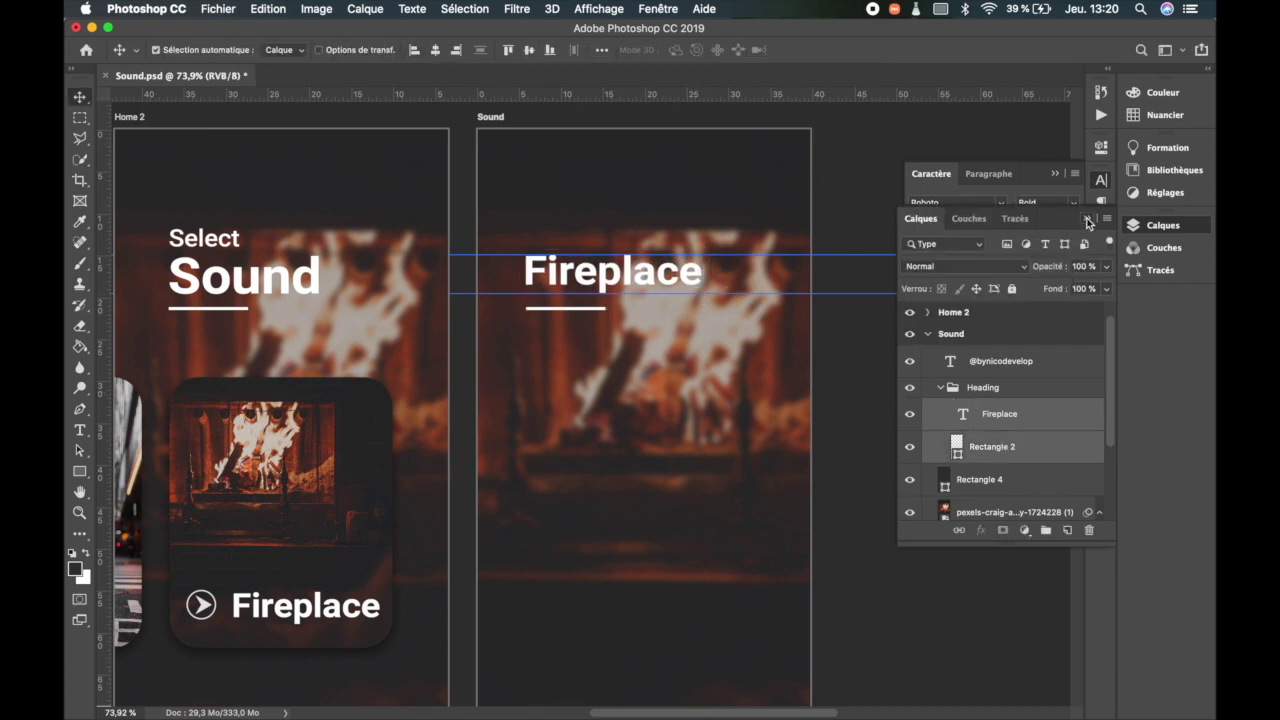
click(1088, 220)
drag(846, 255, 846, 95)
click(1163, 225)
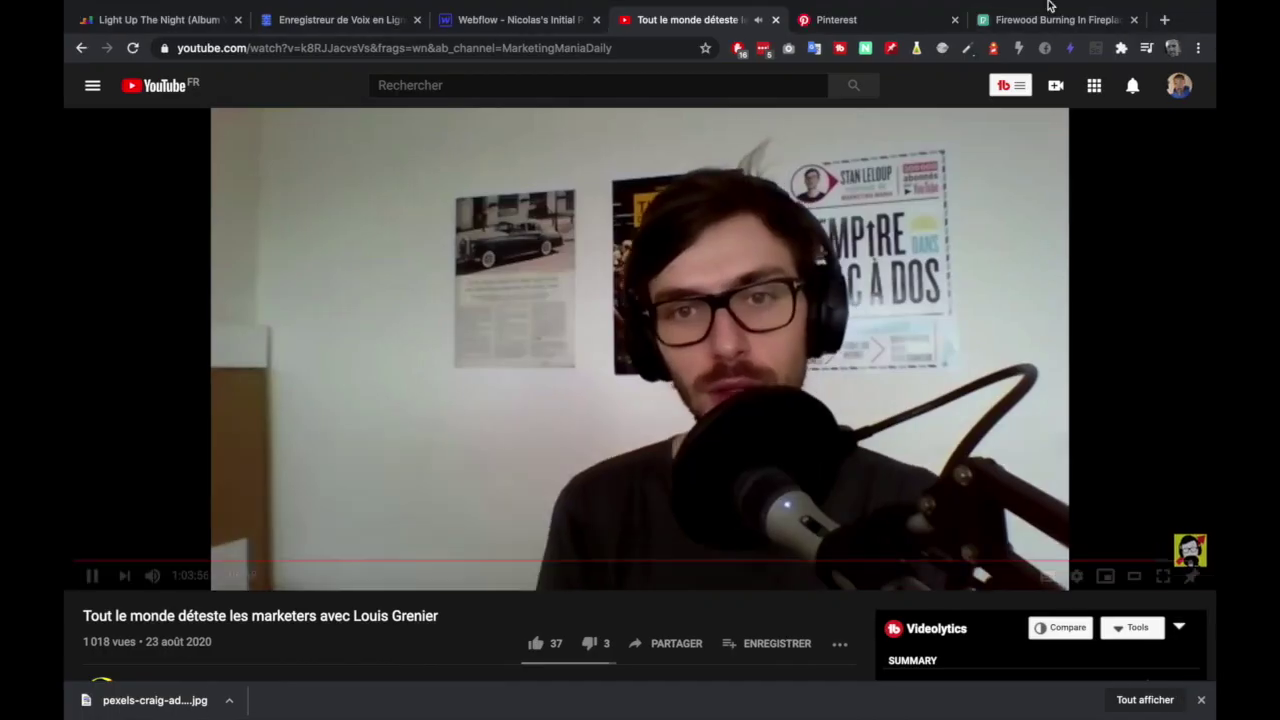
Search Pinterest for 'mobile ui design sound wave' inspiration
click(836, 19)
click(106, 143)
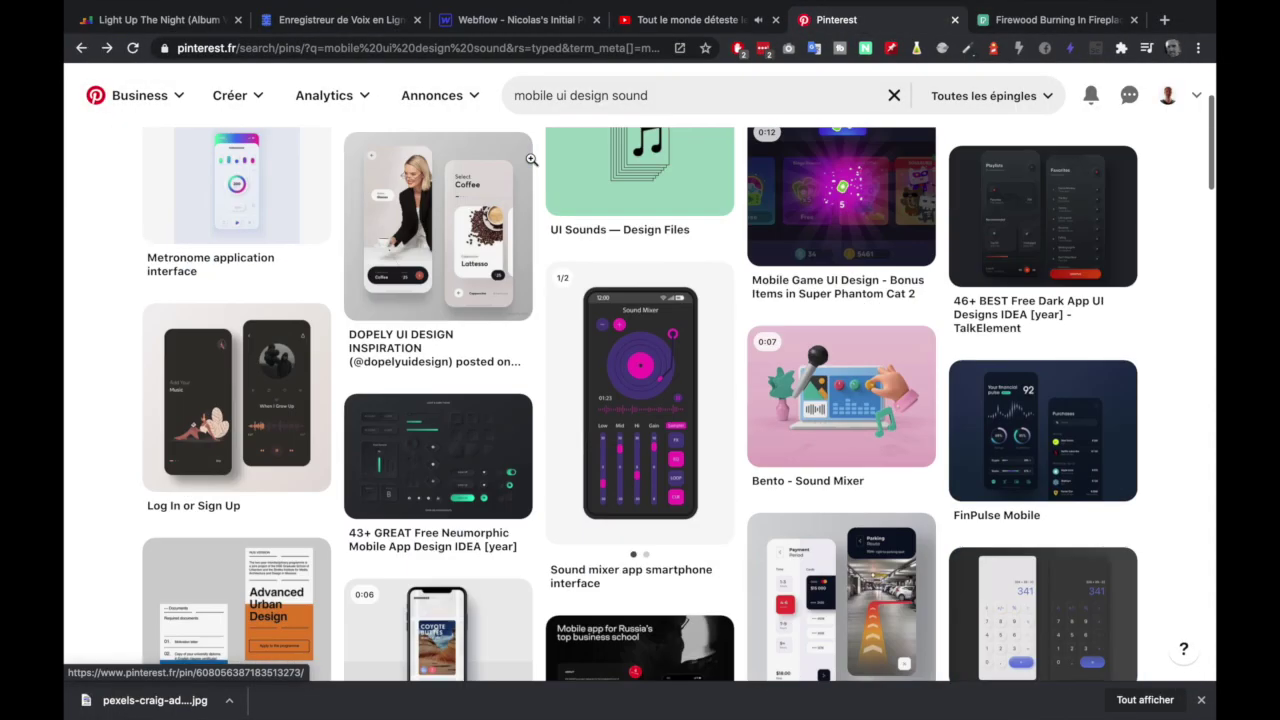
scroll(531, 159, down, 1)
click(679, 87)
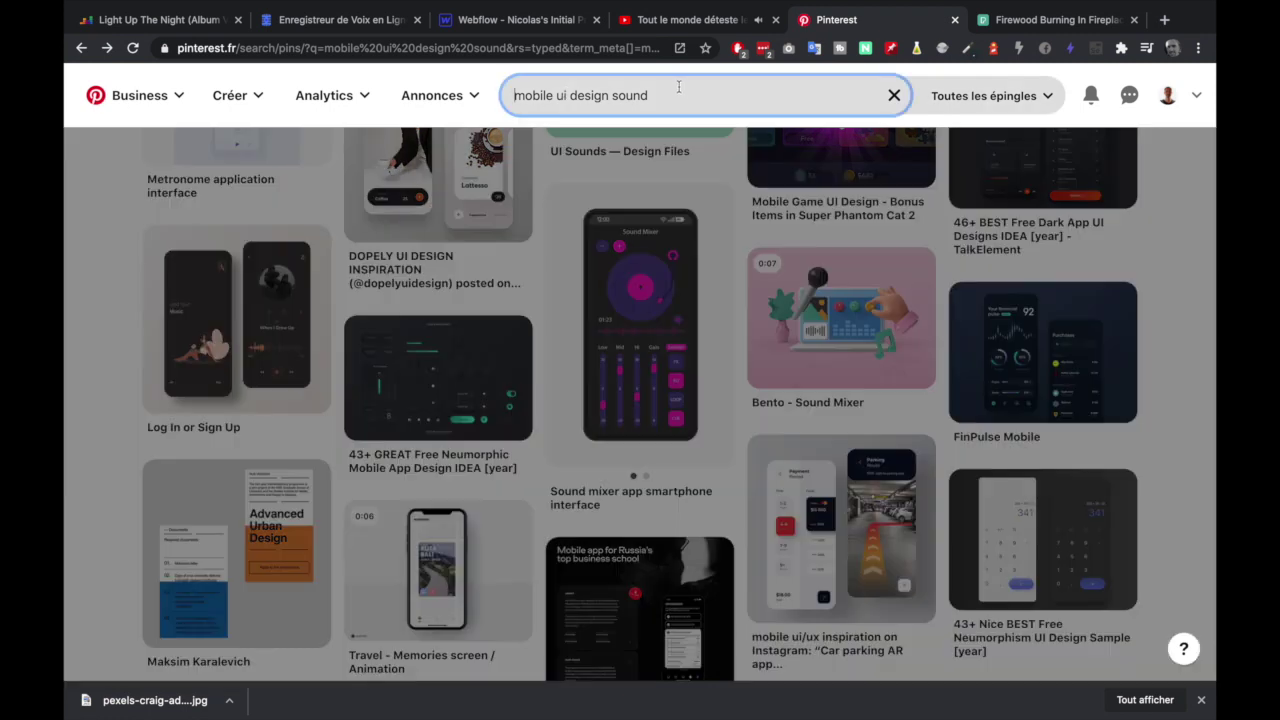
text(ave)
key(Return)
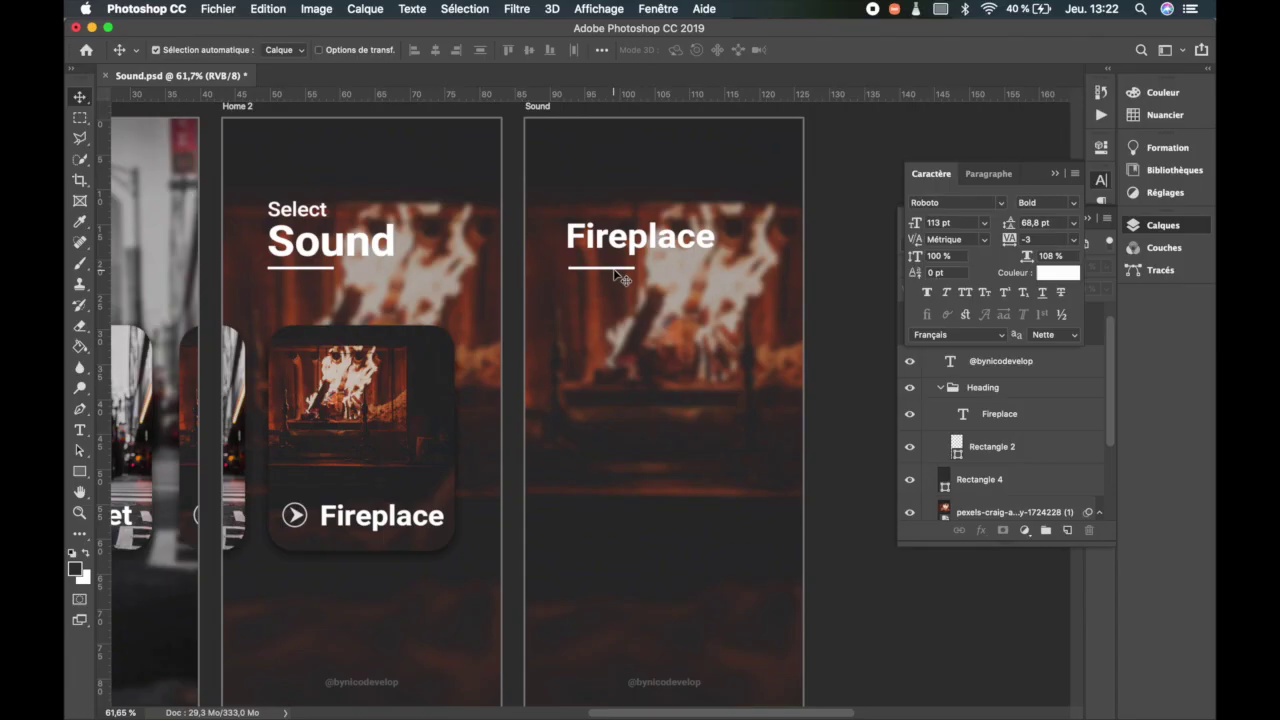
Duplicate the Rectangle 2 underline and move the copy lower on the screen
click(995, 455)
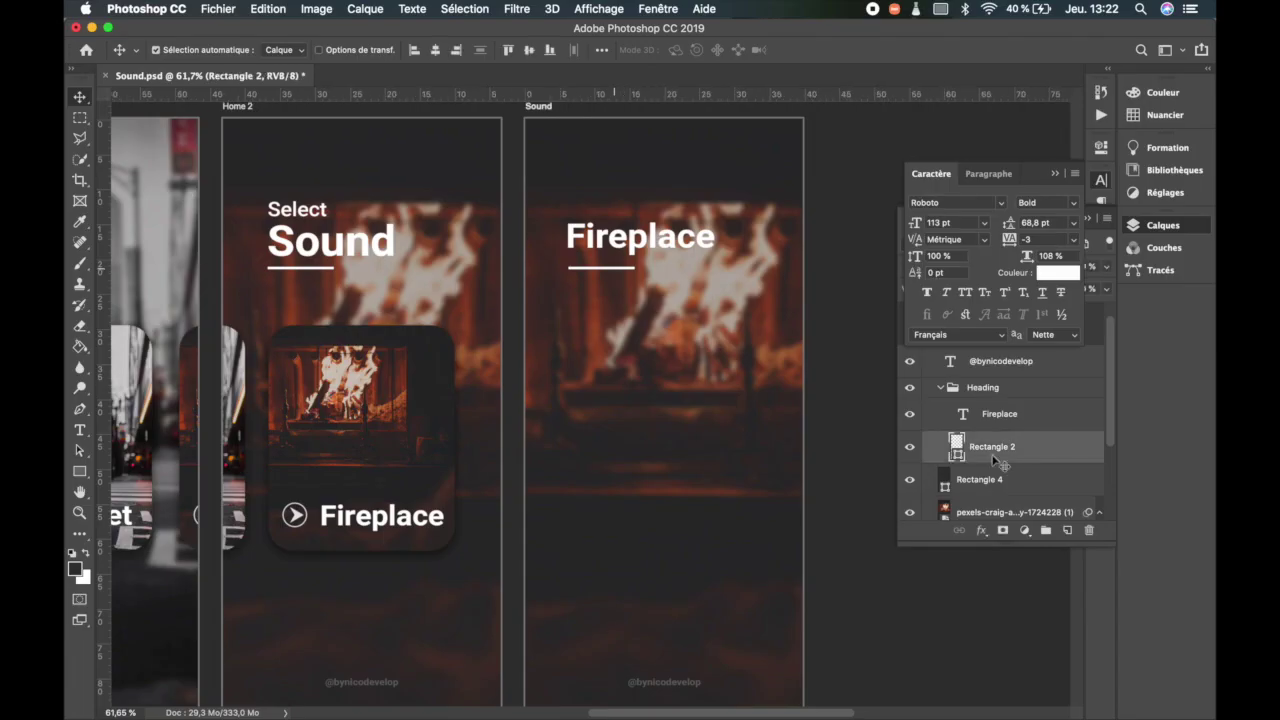
click(940, 388)
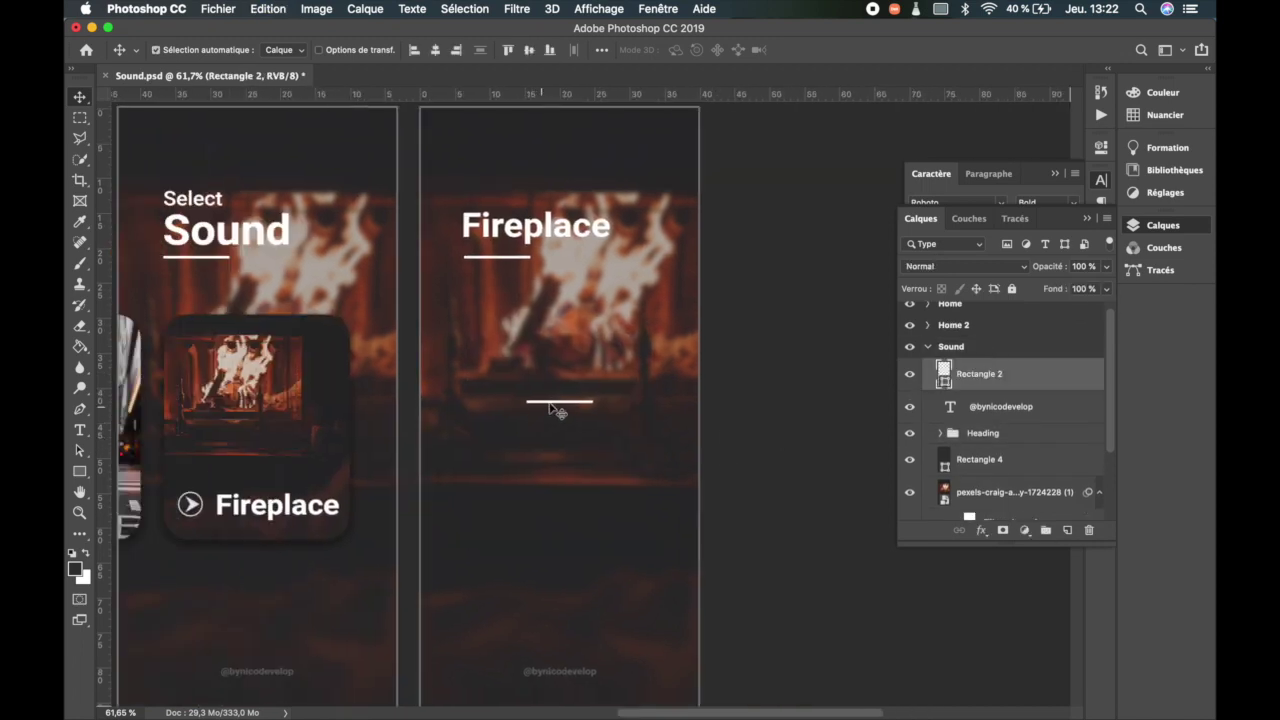
drag(557, 405, 549, 462)
scroll(557, 440, down, 2)
click(1018, 378)
drag(576, 354, 576, 391)
Free Transform the line copy to stretch across the full 1125 px screen width
key(super+t)
scroll(575, 390, up, 5)
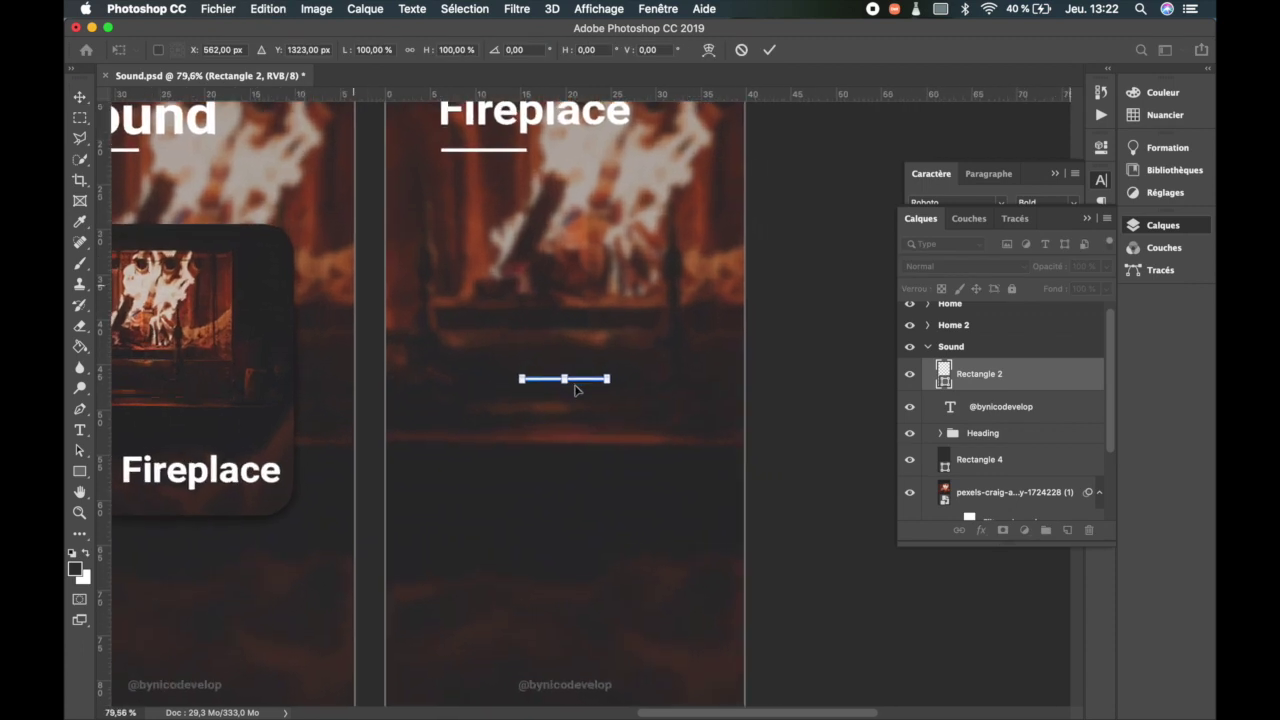
drag(489, 349, 832, 349)
scroll(602, 375, left, 5)
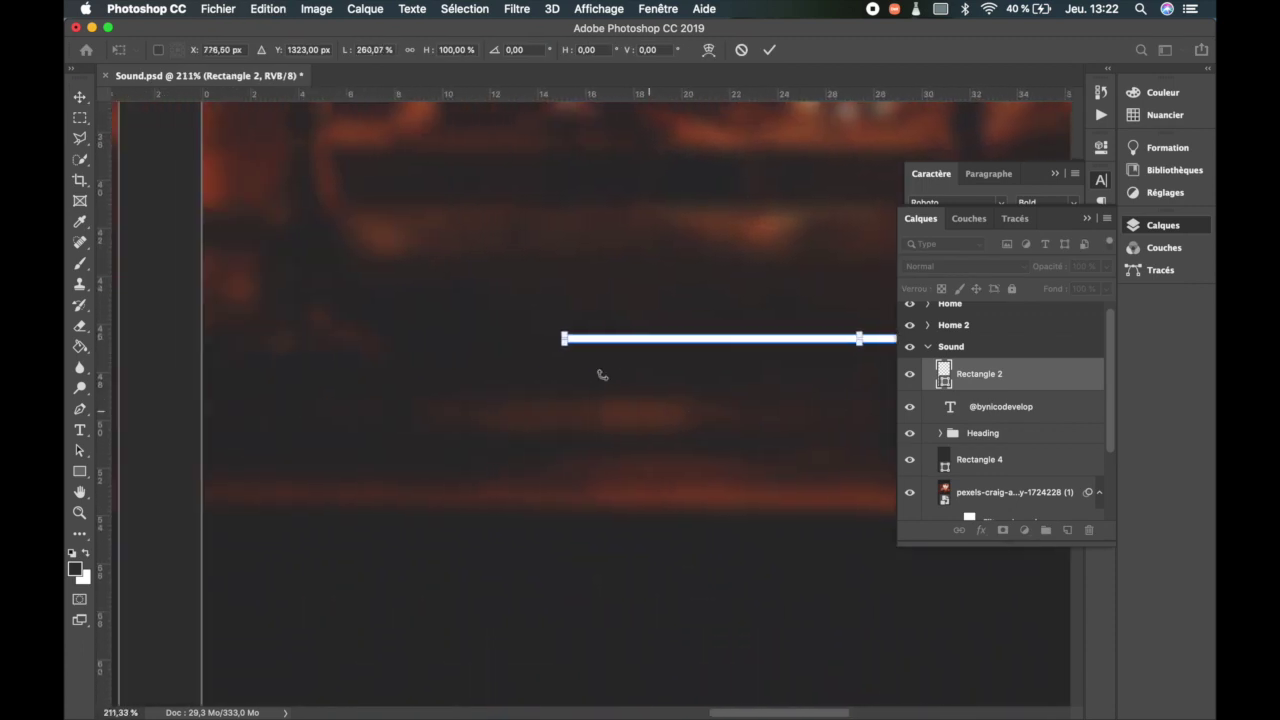
drag(563, 338, 194, 338)
scroll(791, 371, up, 3)
scroll(791, 371, up, 3)
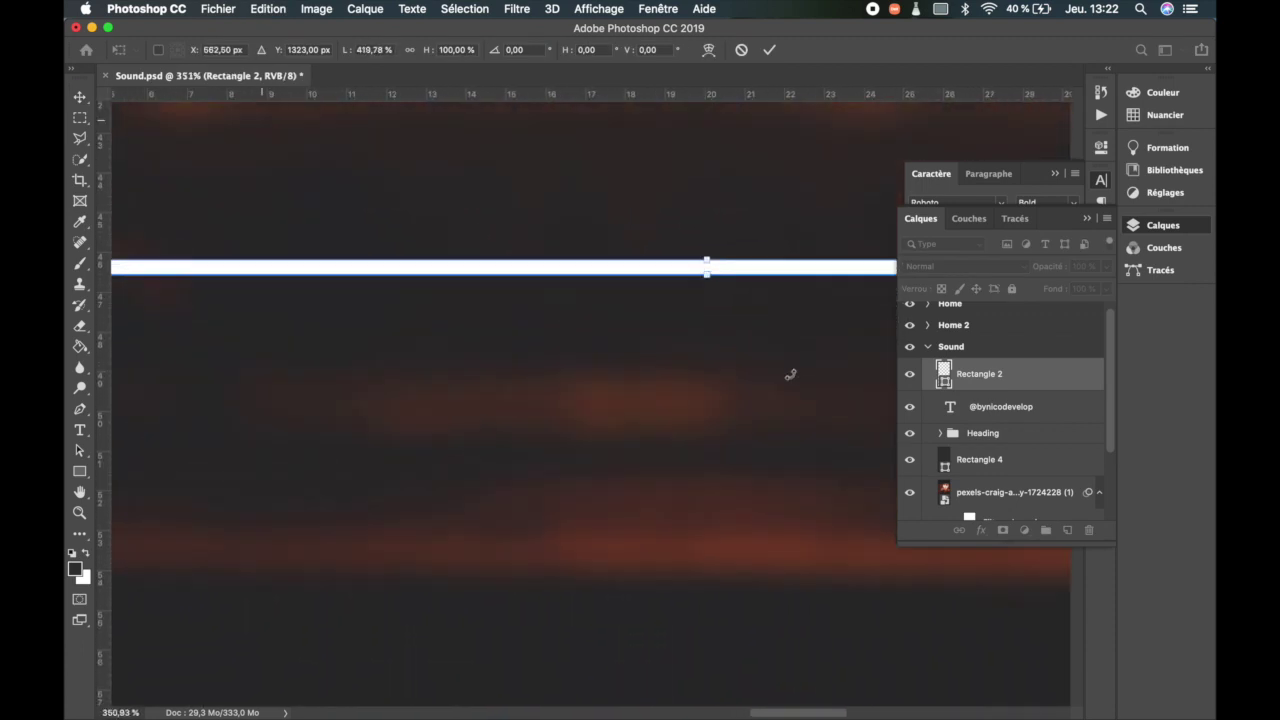
key(Return)
scroll(706, 363, down, 3)
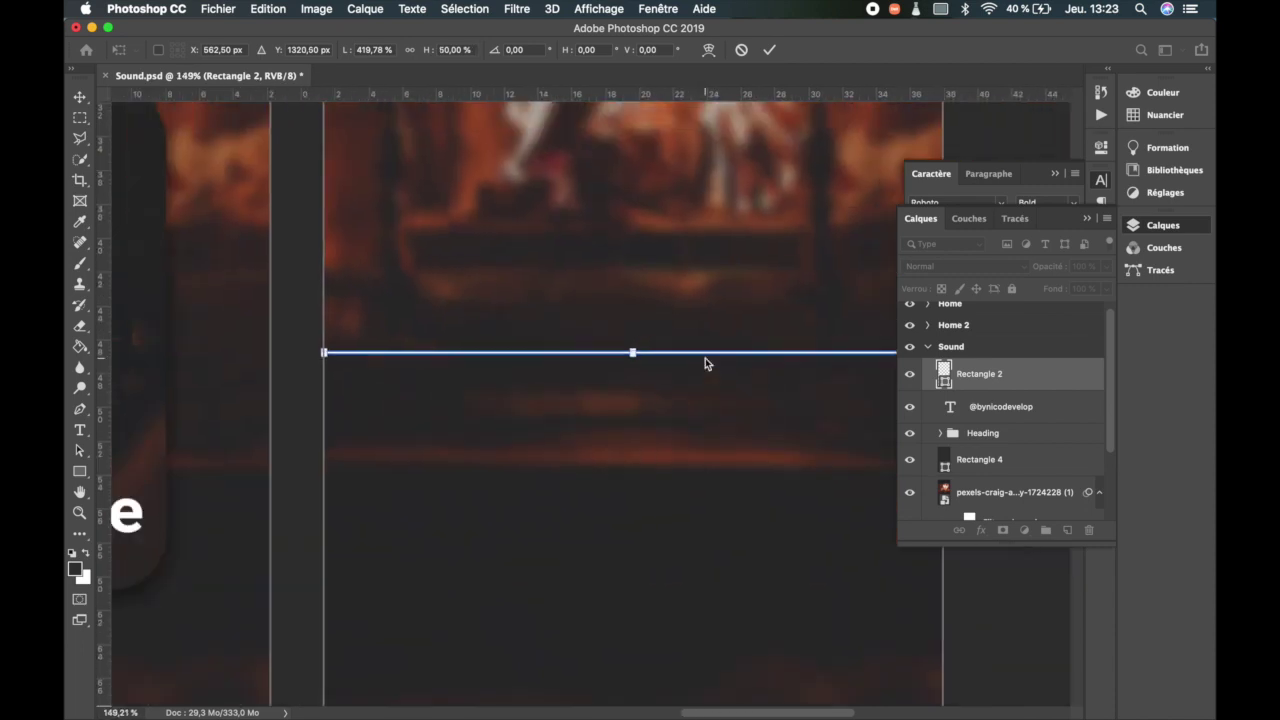
scroll(706, 363, down, 4)
Pick a darker grey swatch as the Rectangle tool's Fond fill
key(u)
click(251, 50)
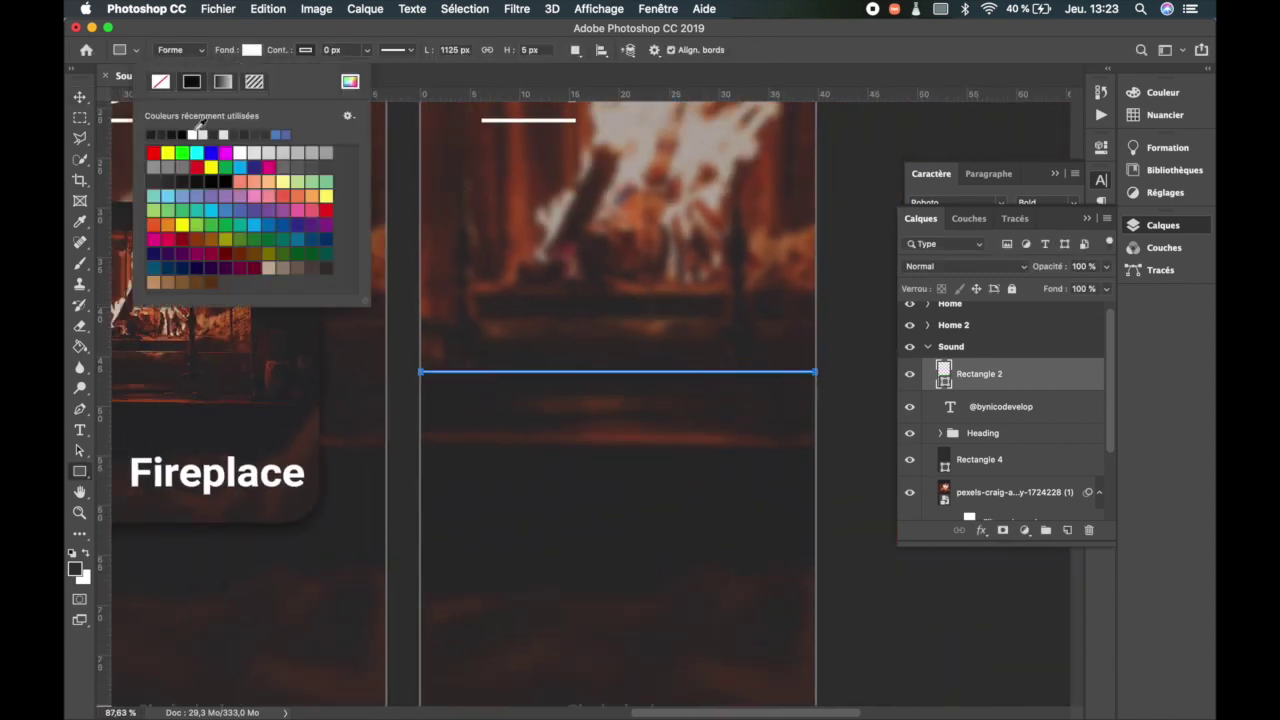
click(211, 130)
key(v)
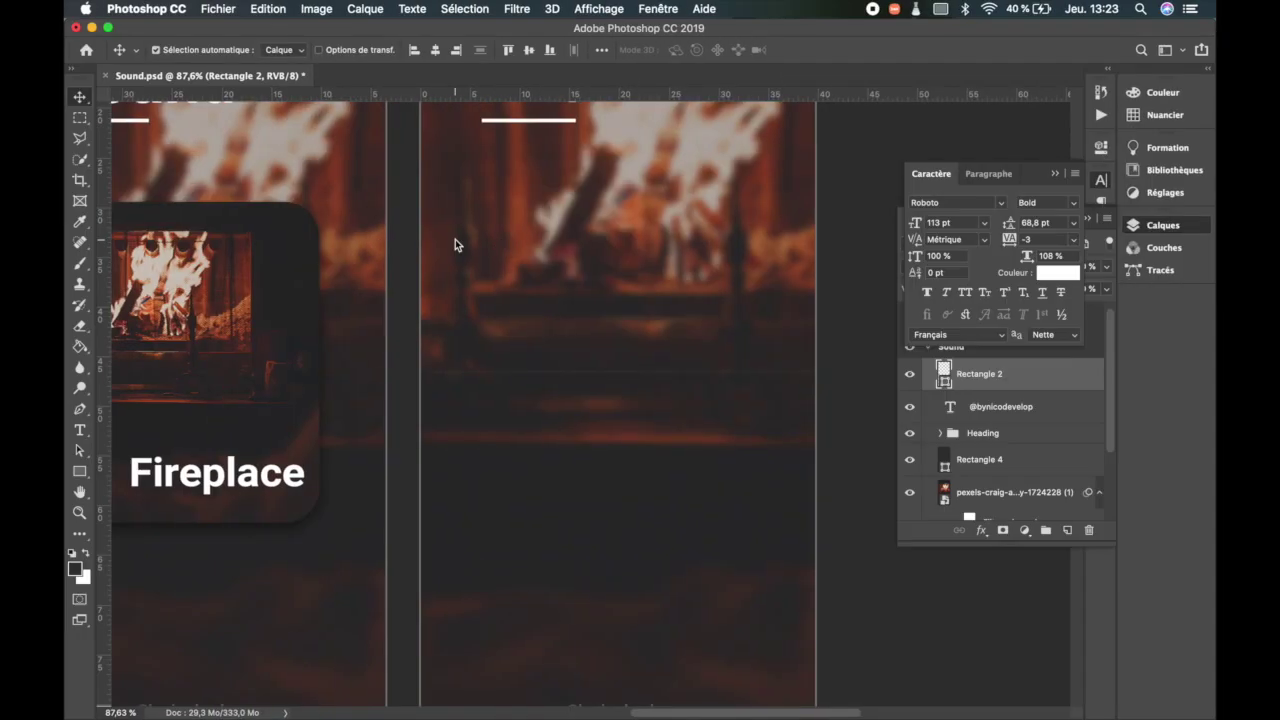
click(251, 50)
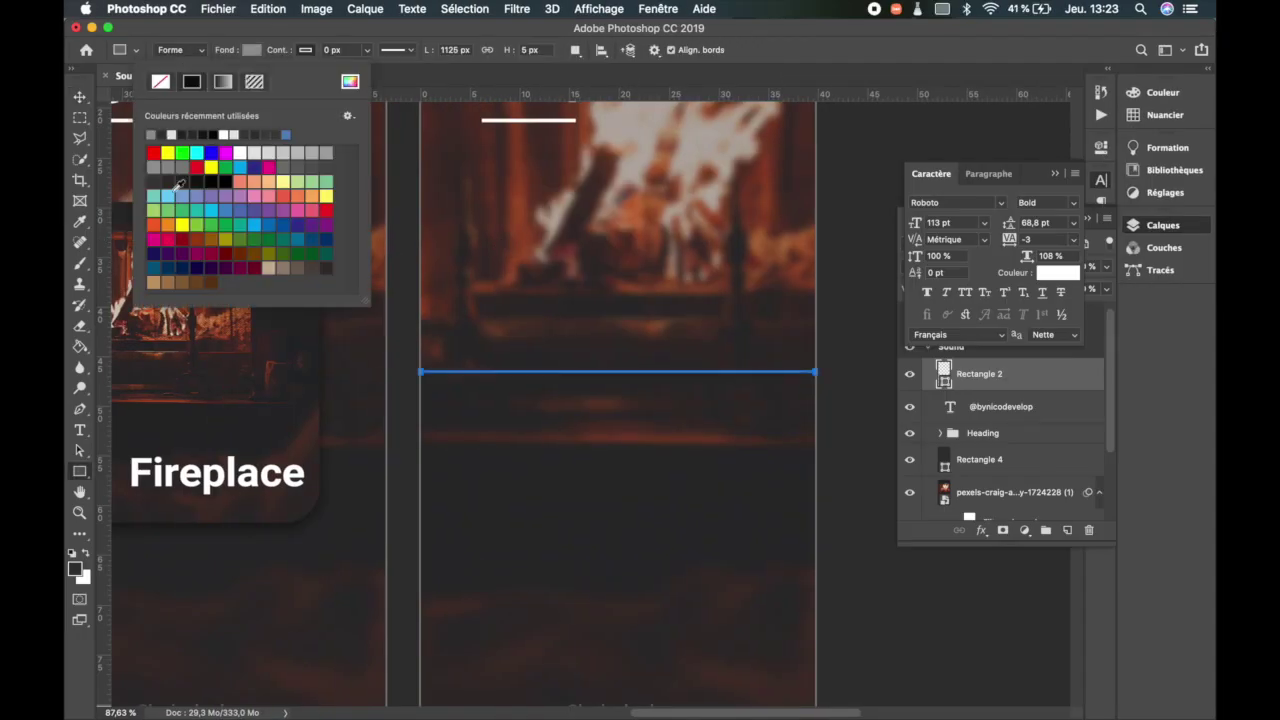
scroll(471, 306, up, 2)
scroll(523, 383, up, 2)
Draw an 11×140 px grey bar on the line and Alt-drag two copies beside it
drag(528, 386, 531, 312)
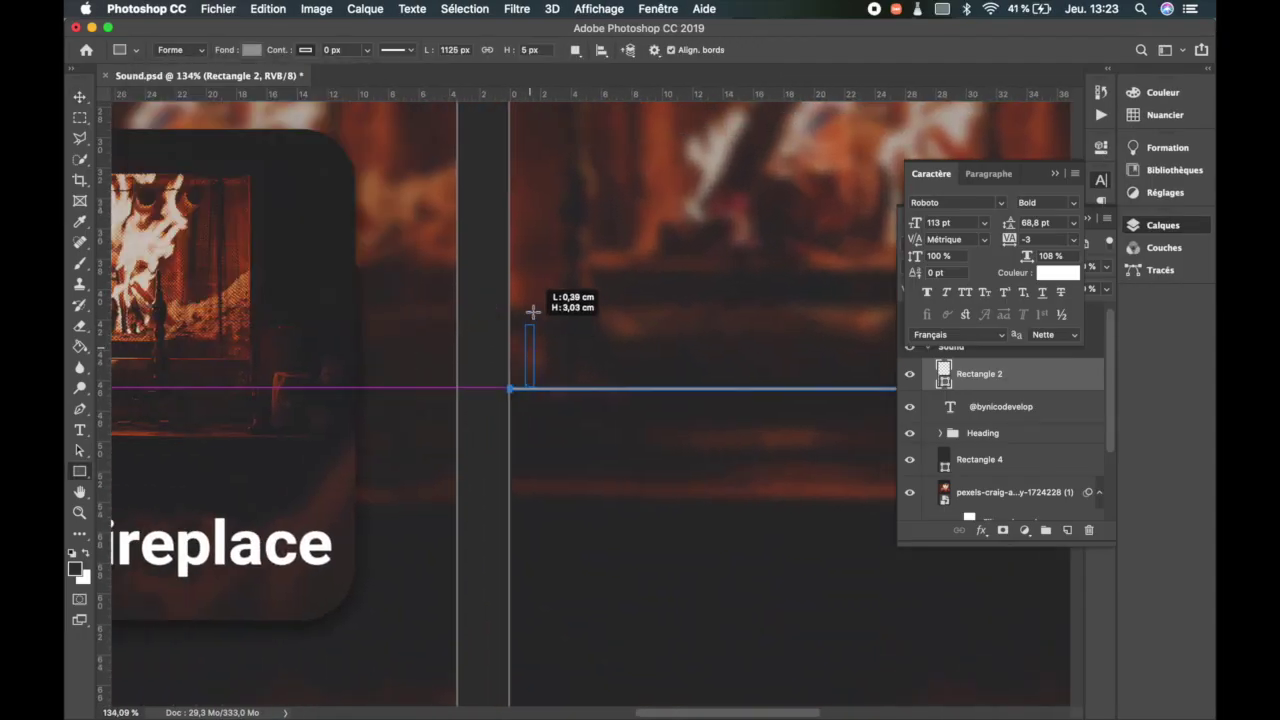
click(80, 98)
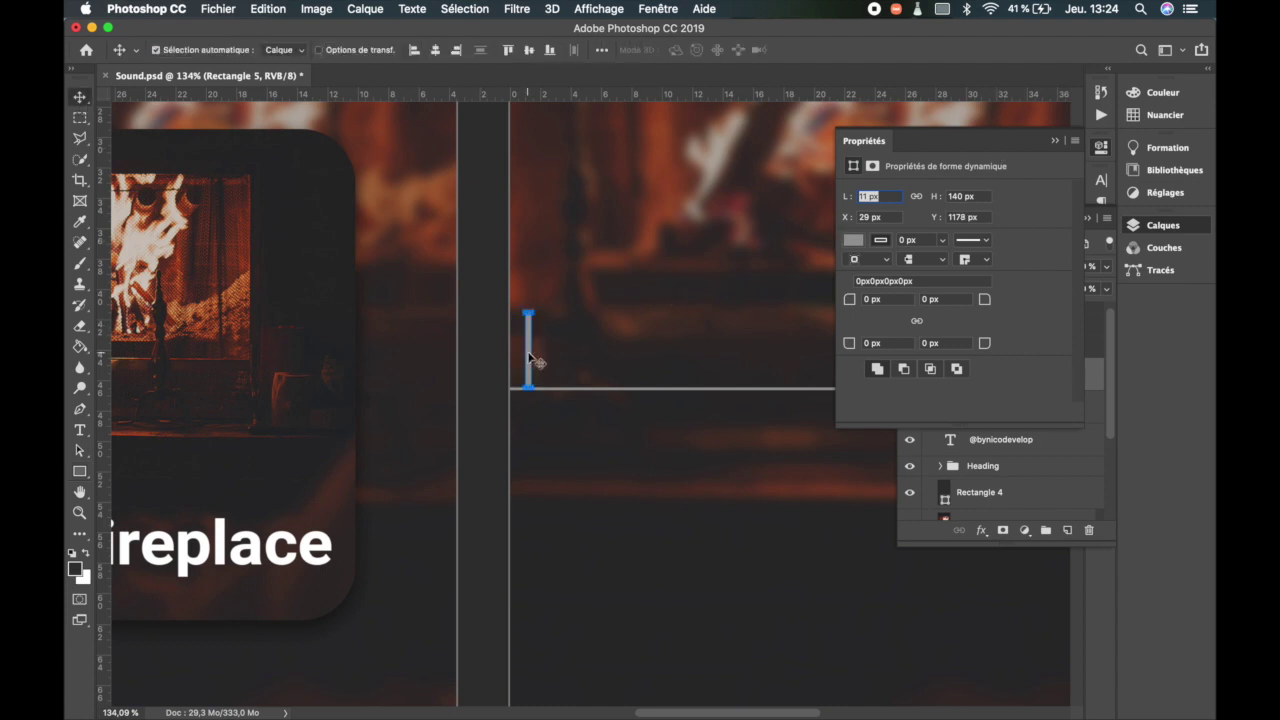
alt+drag(531, 358, 549, 338)
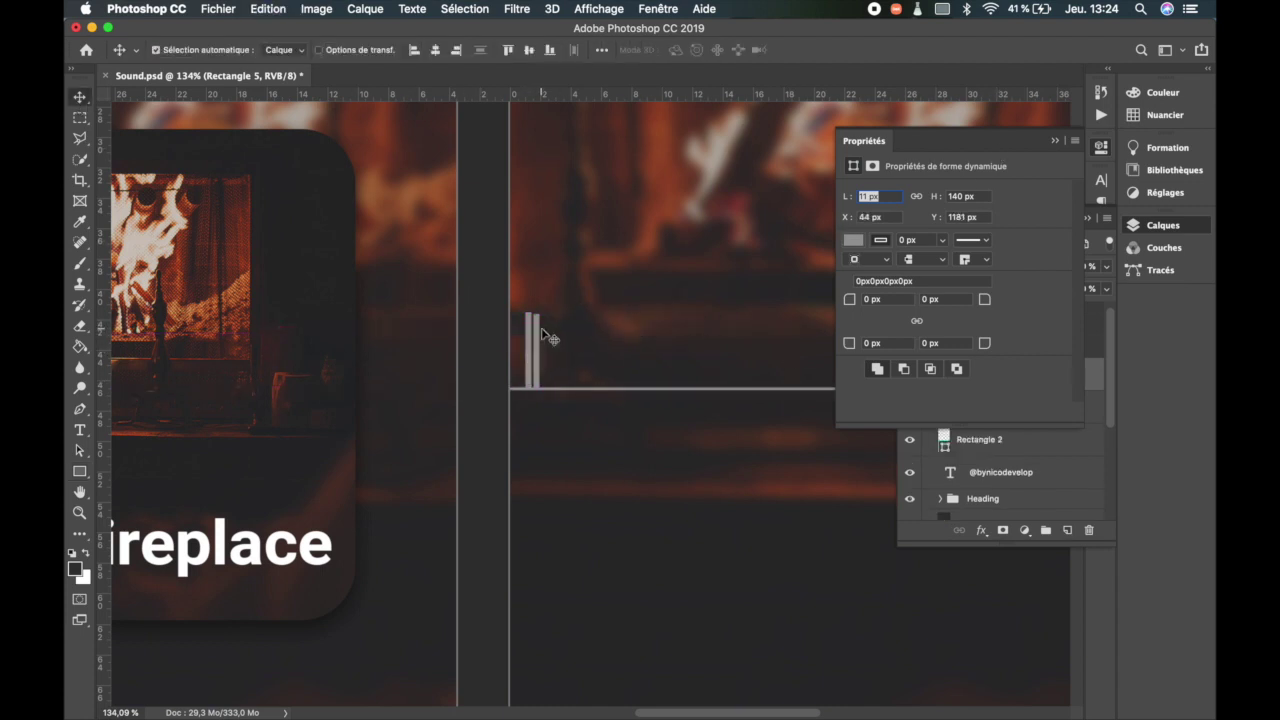
drag(800, 425, 548, 363)
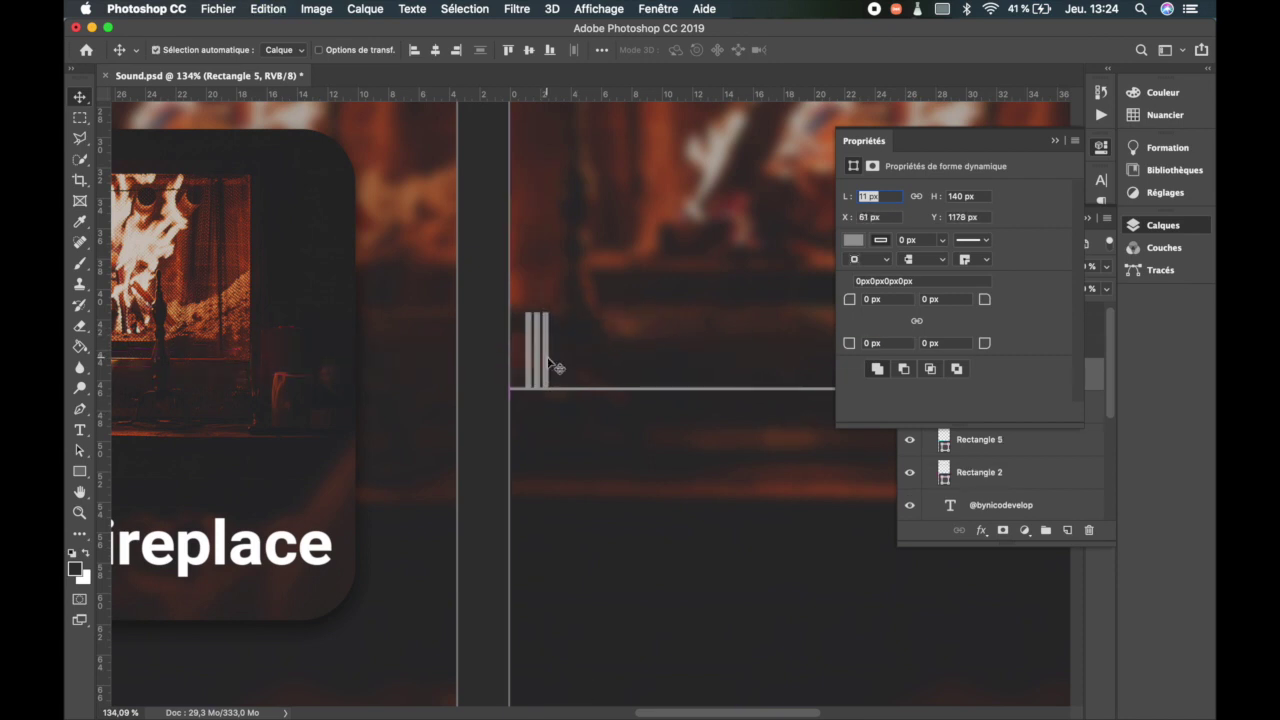
shift+click(530, 353)
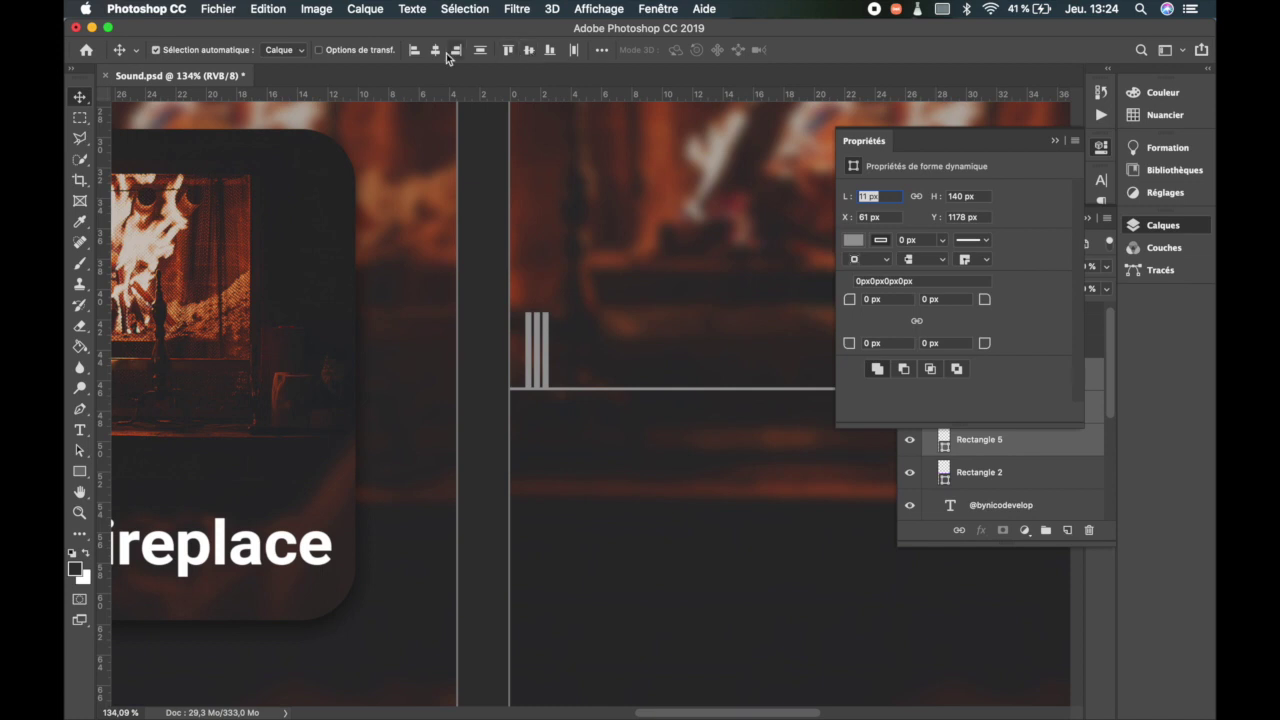
Copy the three bar layers to the right so six bars stand in a row
click(1027, 476)
click(1028, 440)
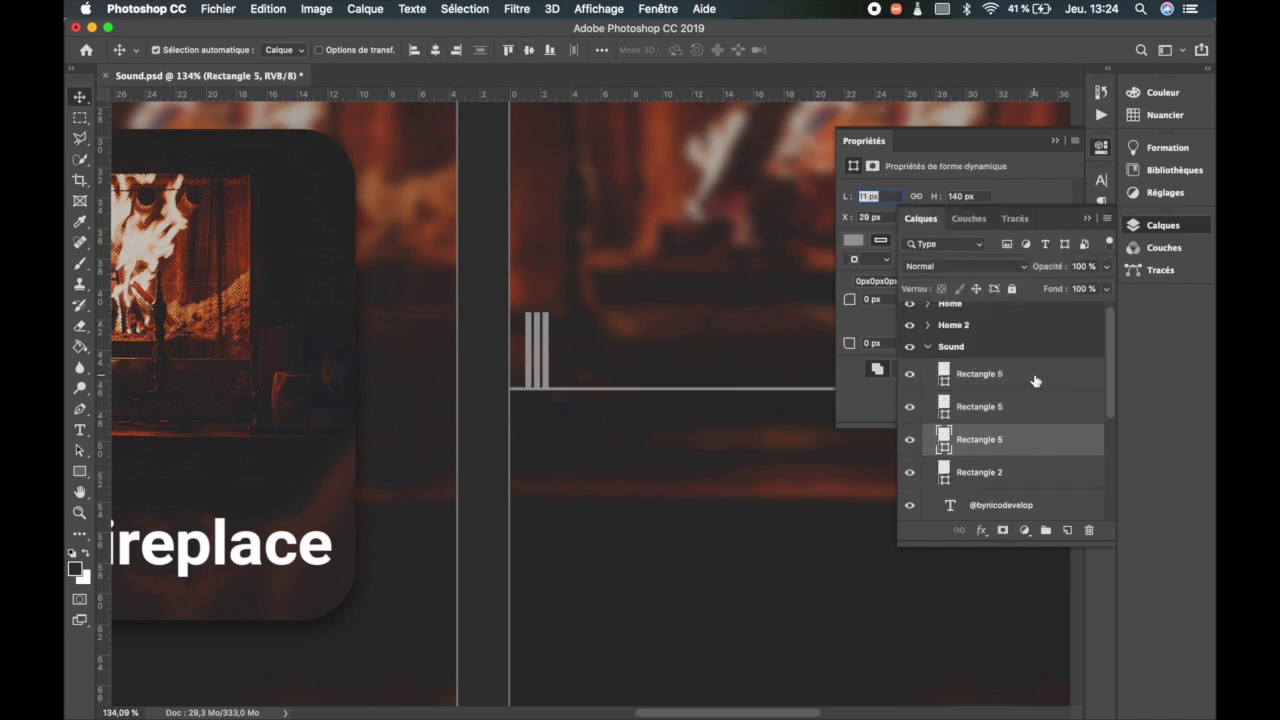
shift+click(1034, 377)
drag(1034, 377, 1067, 530)
drag(537, 360, 566, 354)
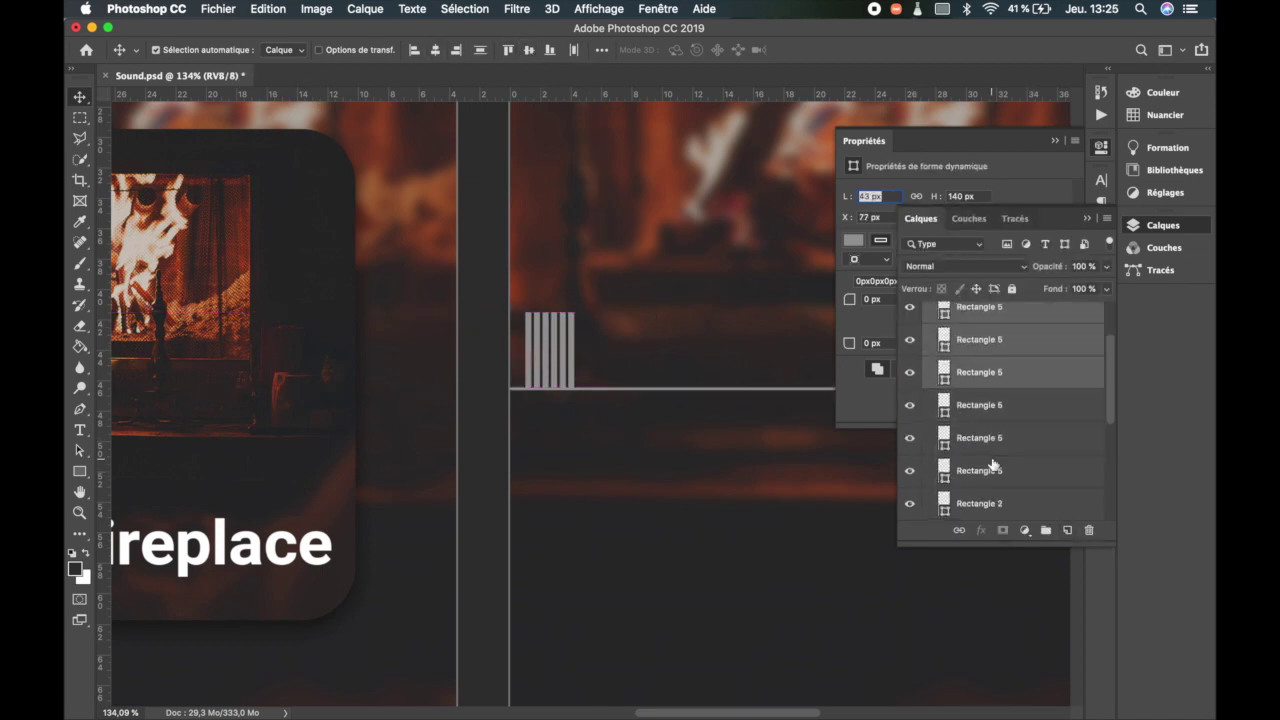
scroll(1013, 457, down, 3)
drag(1014, 543, 1014, 662)
Duplicate the six bars with Ctrl+J and move the copies to continue the row
click(1010, 333)
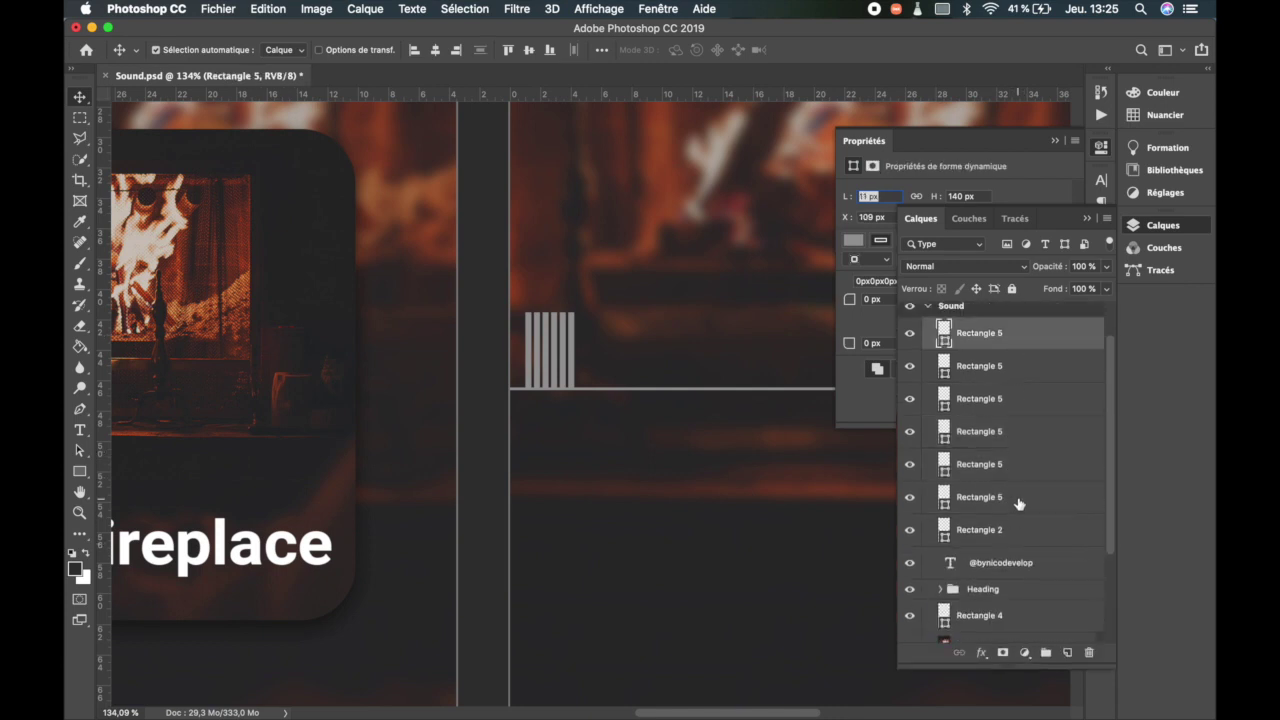
click(990, 497)
shift+click(1030, 337)
key(ctrl+j)
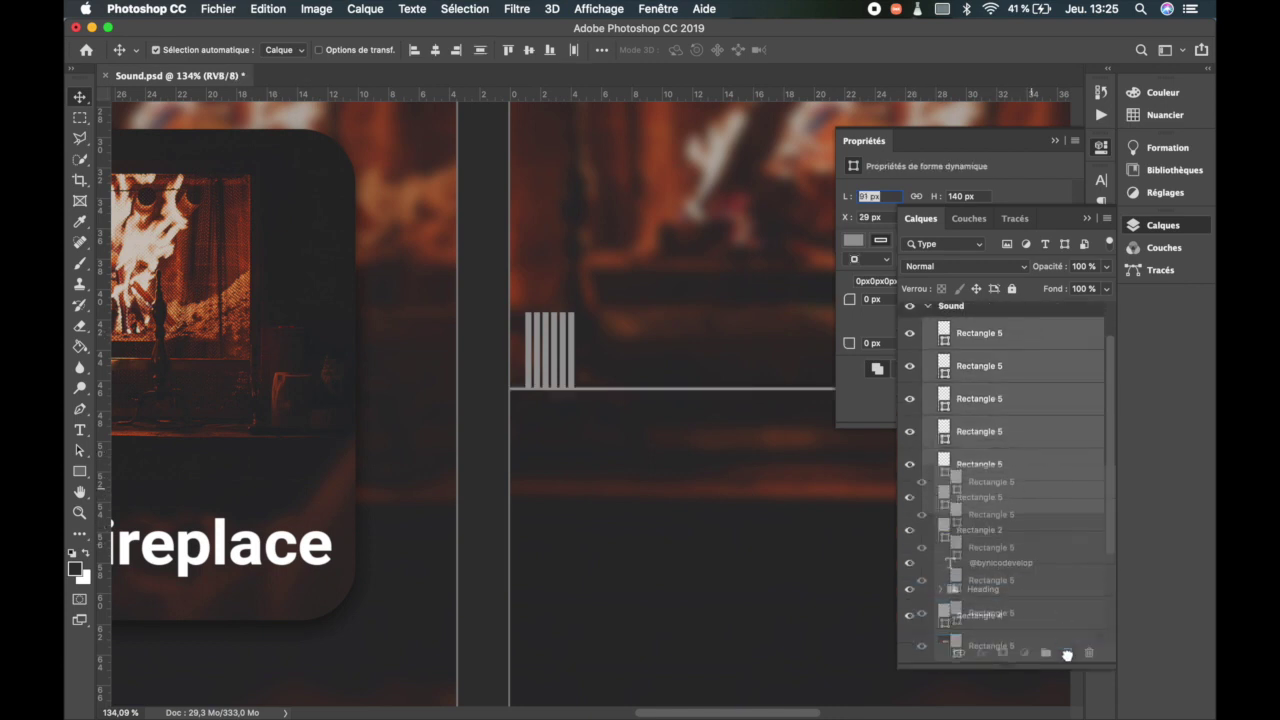
drag(555, 366, 605, 365)
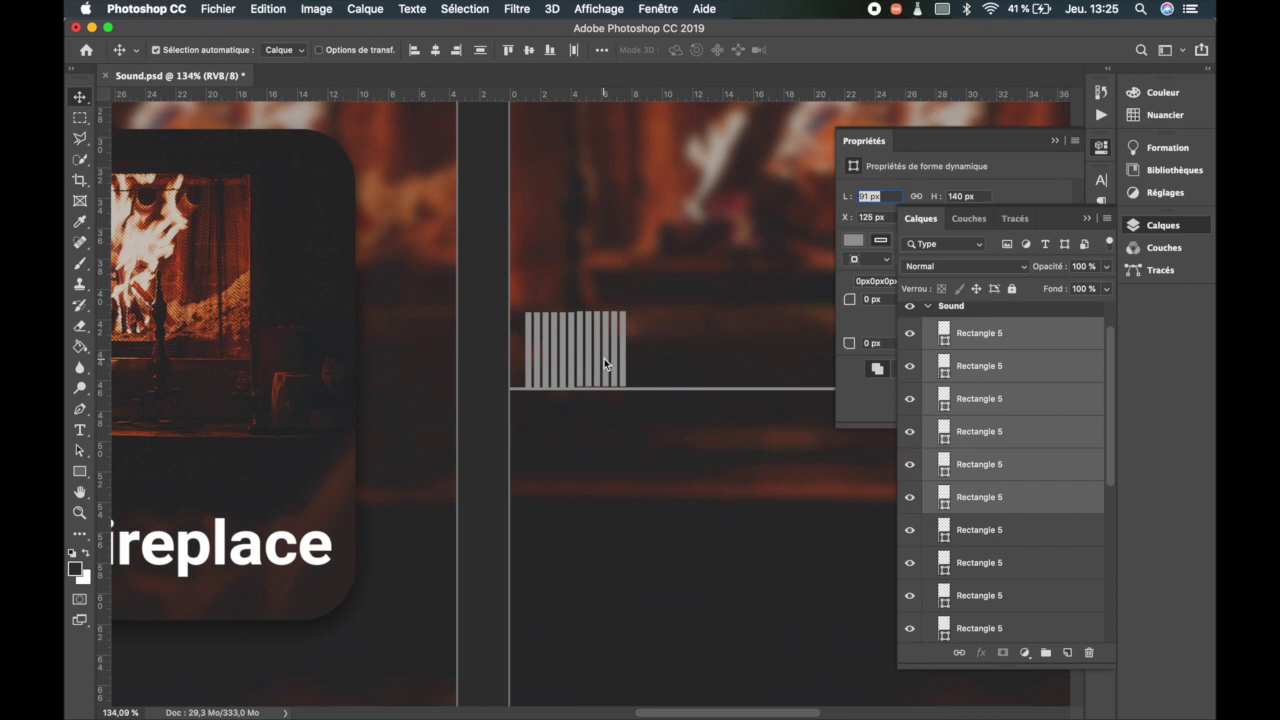
scroll(686, 334, down, 3)
scroll(686, 334, up, 2)
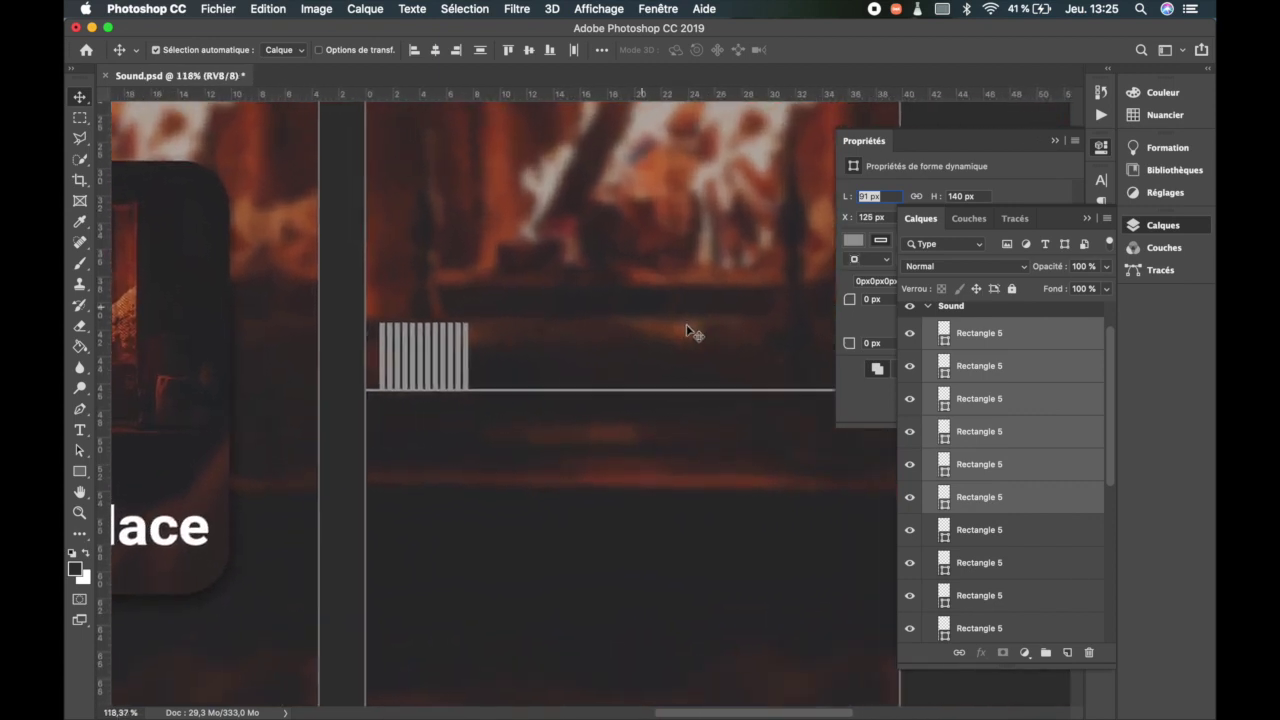
scroll(1014, 560, down, 3)
Group the bar layers with Ctrl+G and remove the stray empty layer
click(1021, 553)
key(ctrl+g)
click(940, 371)
click(1006, 417)
scroll(1006, 491, up, 1)
shift+click(1006, 594)
click(1070, 653)
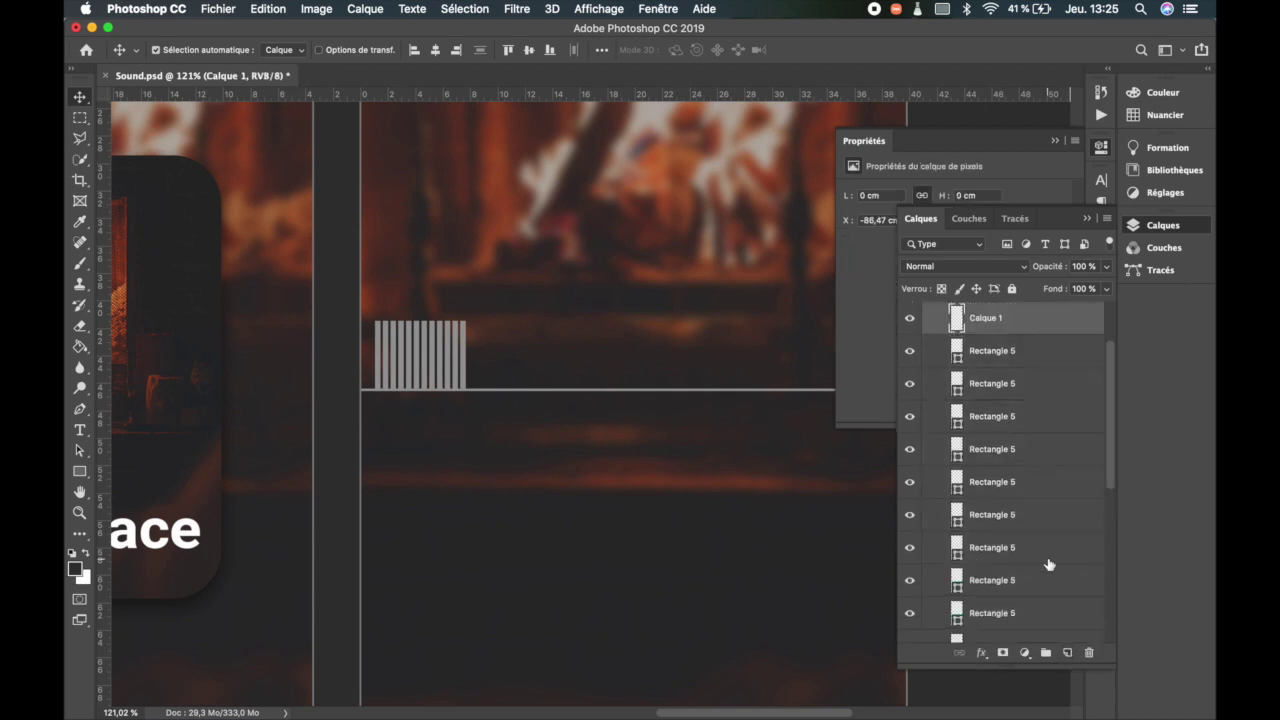
key(ctrl+z)
Alt-drag the bar block repeatedly rightward until it reaches the screen's right edge
drag(420, 381, 512, 378)
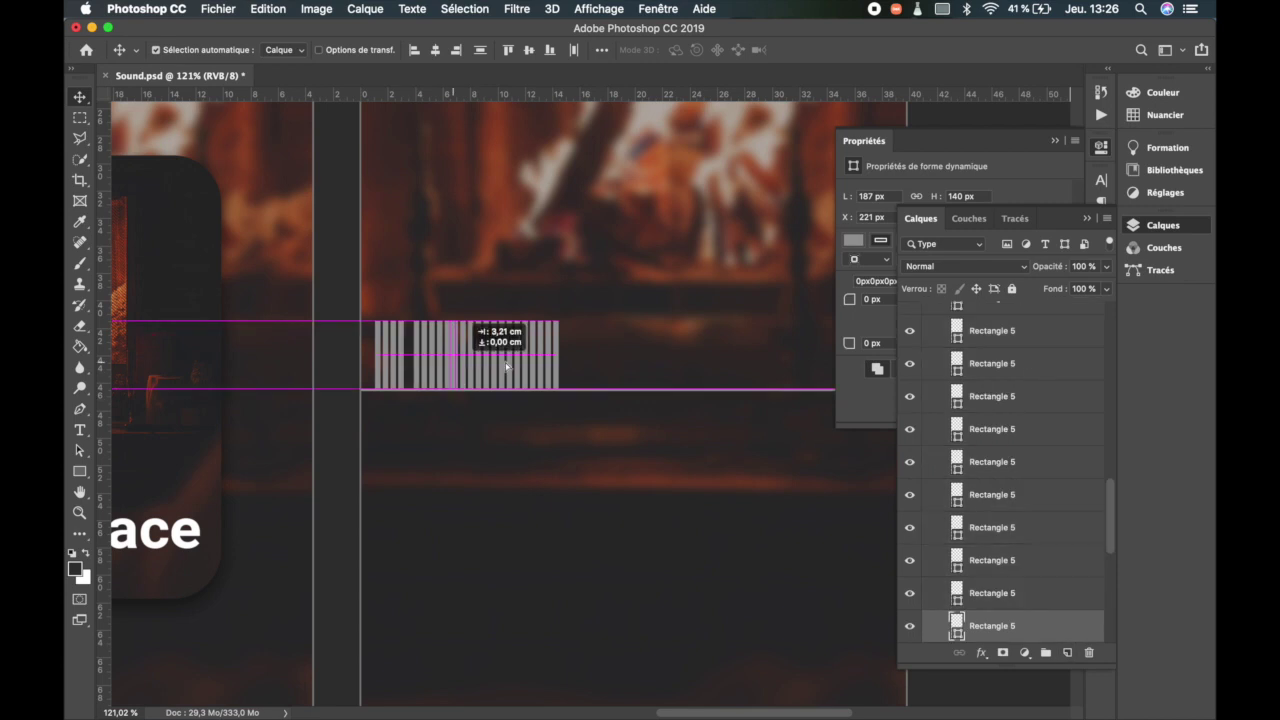
drag(531, 372, 624, 372)
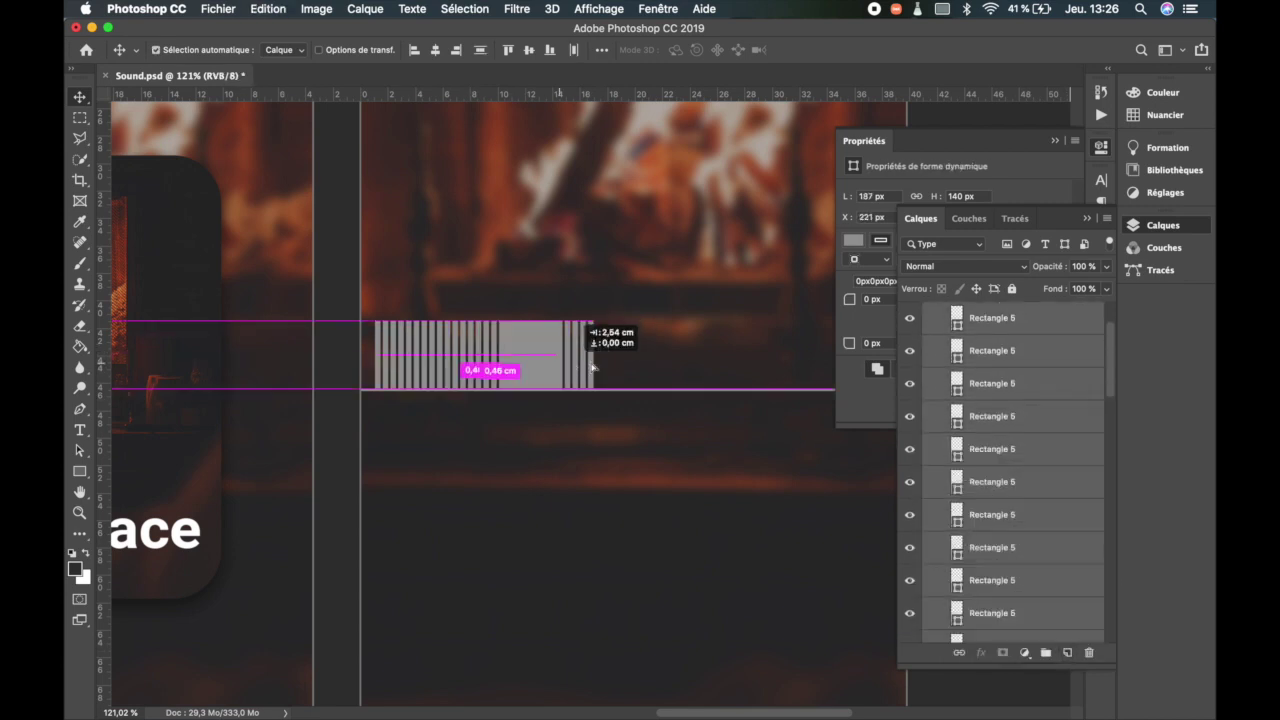
scroll(632, 370, right, 3)
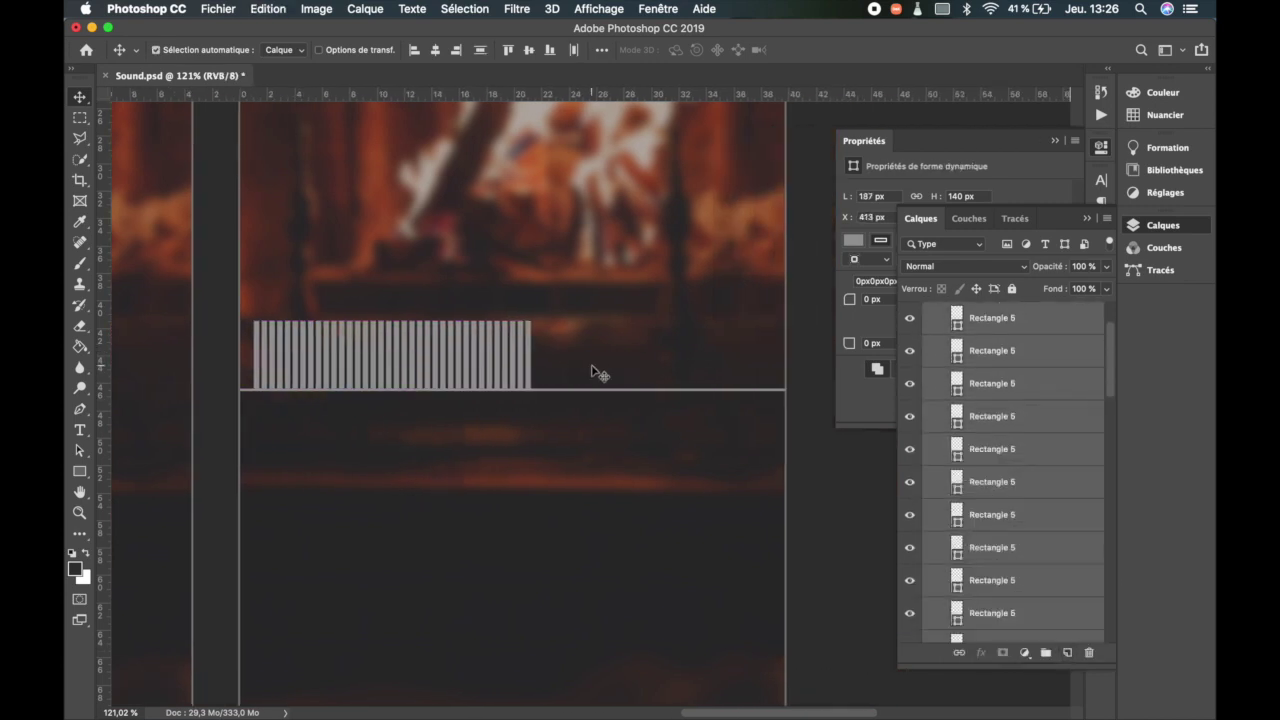
drag(524, 370, 692, 378)
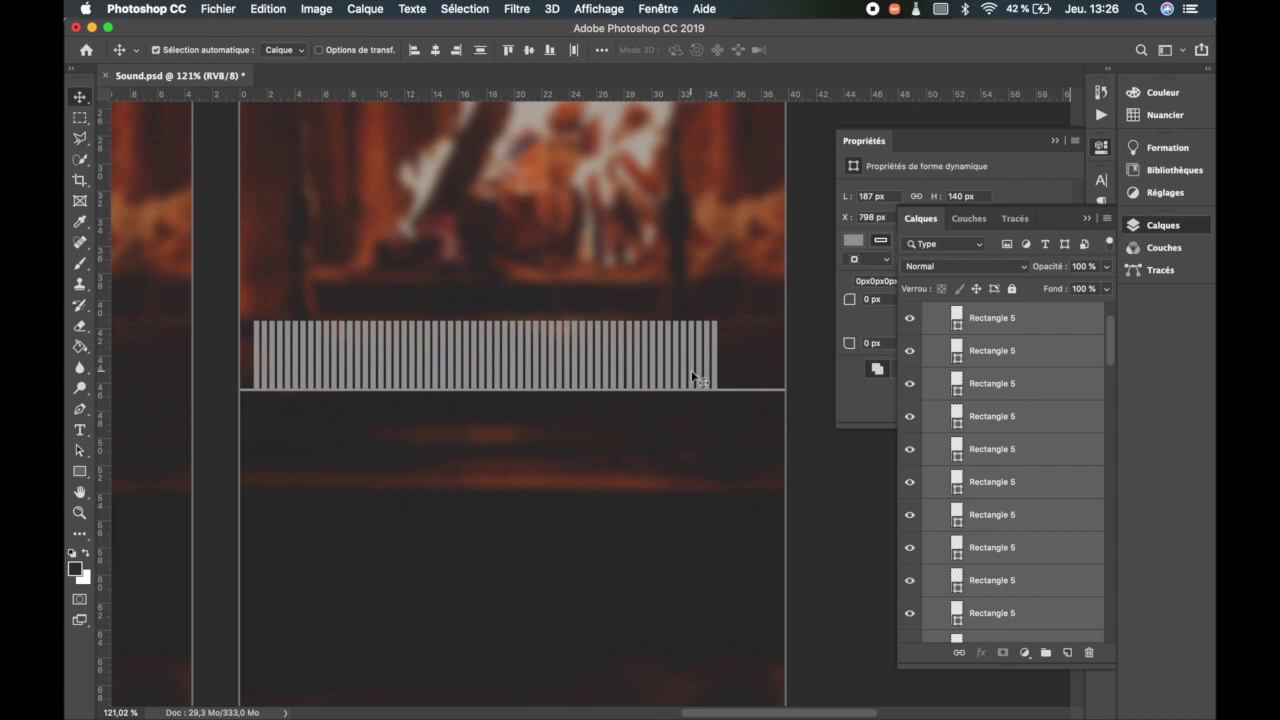
drag(691, 354, 784, 350)
Delete the three surplus Rectangle 5 bars and group the remaining bars
shift+click(1010, 314)
click(1089, 652)
key(Return)
click(1015, 380)
shift+click(1013, 504)
key(super+g)
Nudge the selected bars left so the row starts at the screen edge
scroll(1043, 478, down, 2)
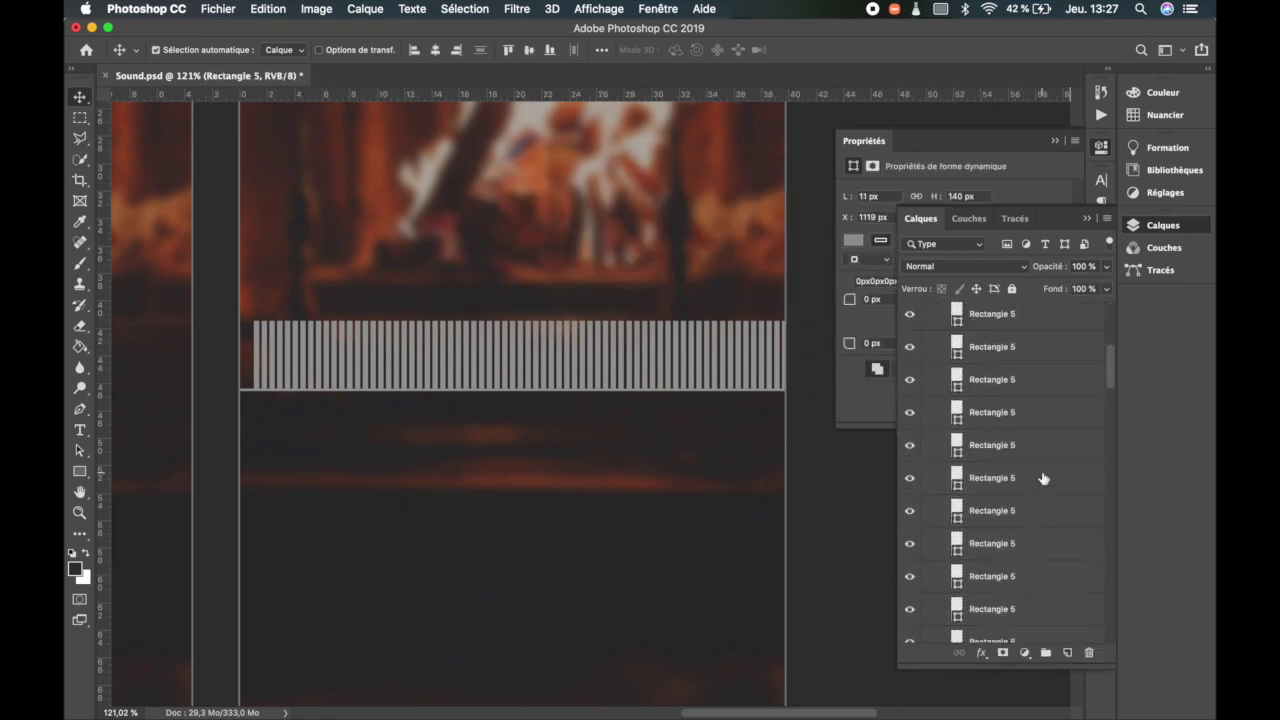
scroll(1043, 478, down, 3)
shift+click(1034, 543)
scroll(1034, 543, up, 3)
key(Left)
key(Left)
key(Left)
key(Left)
key(Left)
key(Left)
key(Left)
key(Left)
key(Left)
key(Left)
key(Left)
key(Left)
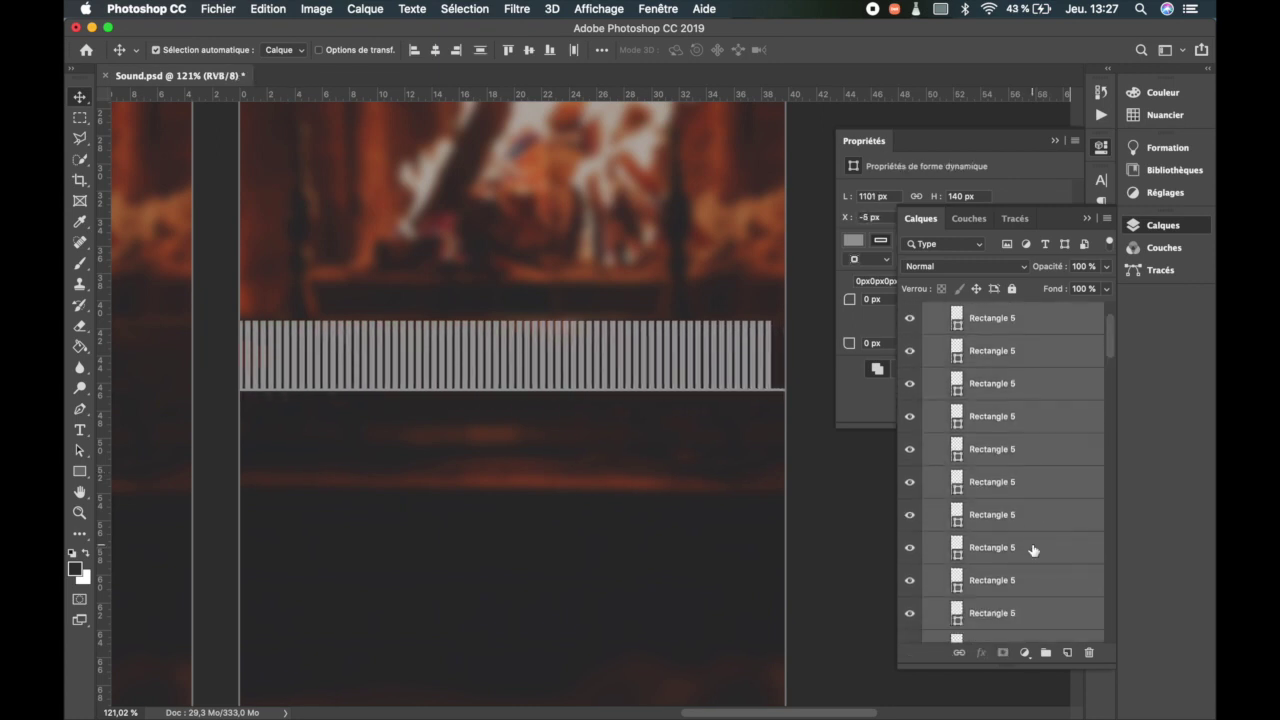
Move two bars into place and adjust the bars near the row's right end
click(770, 355)
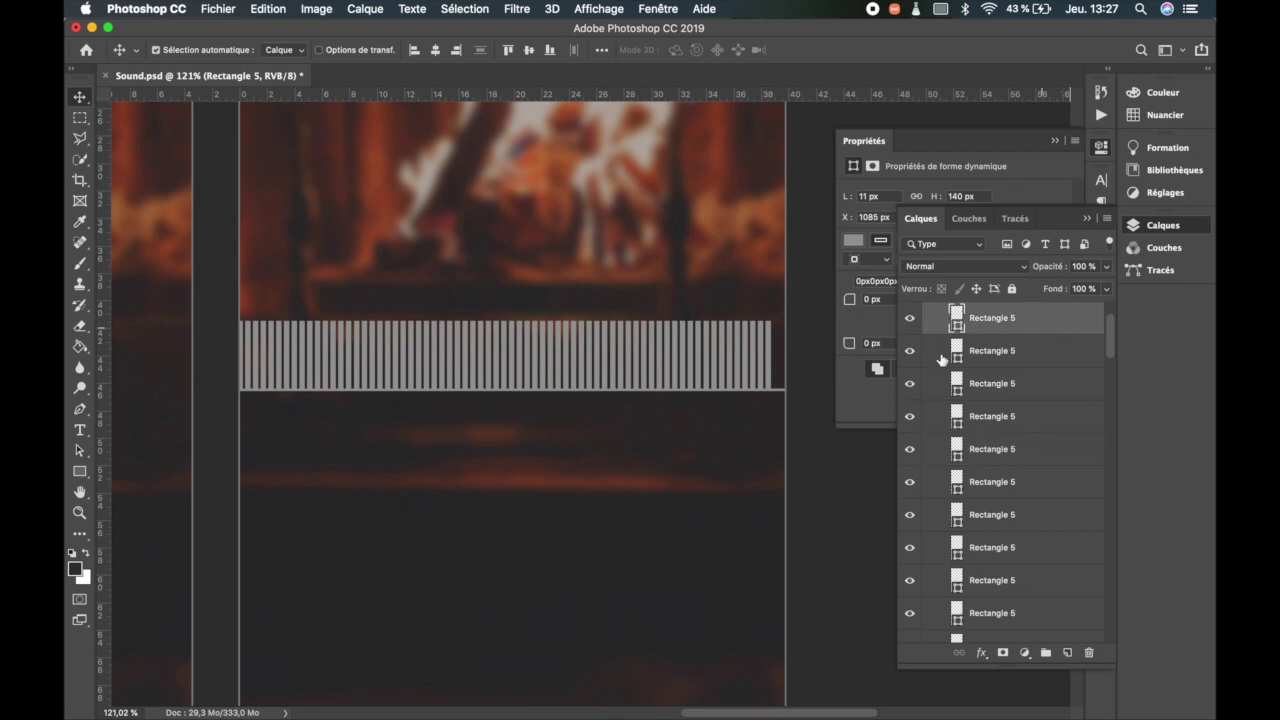
click(785, 369)
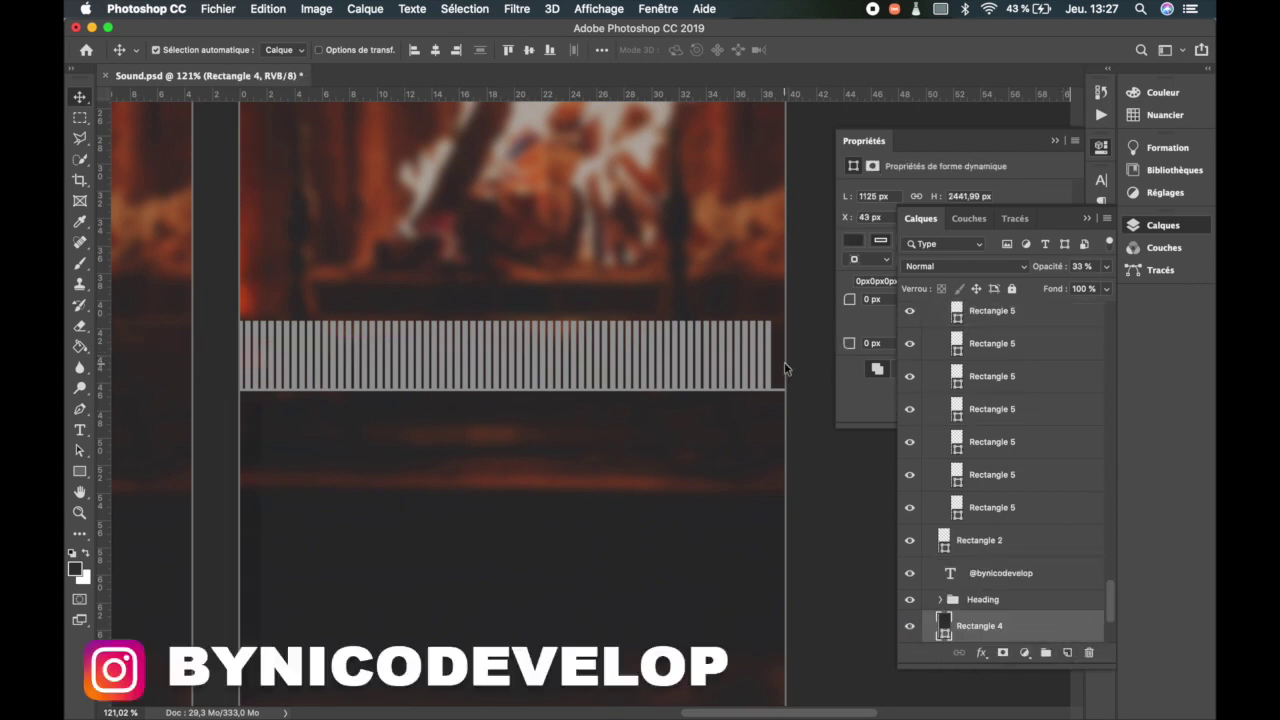
scroll(1013, 370, up, 10)
click(911, 410)
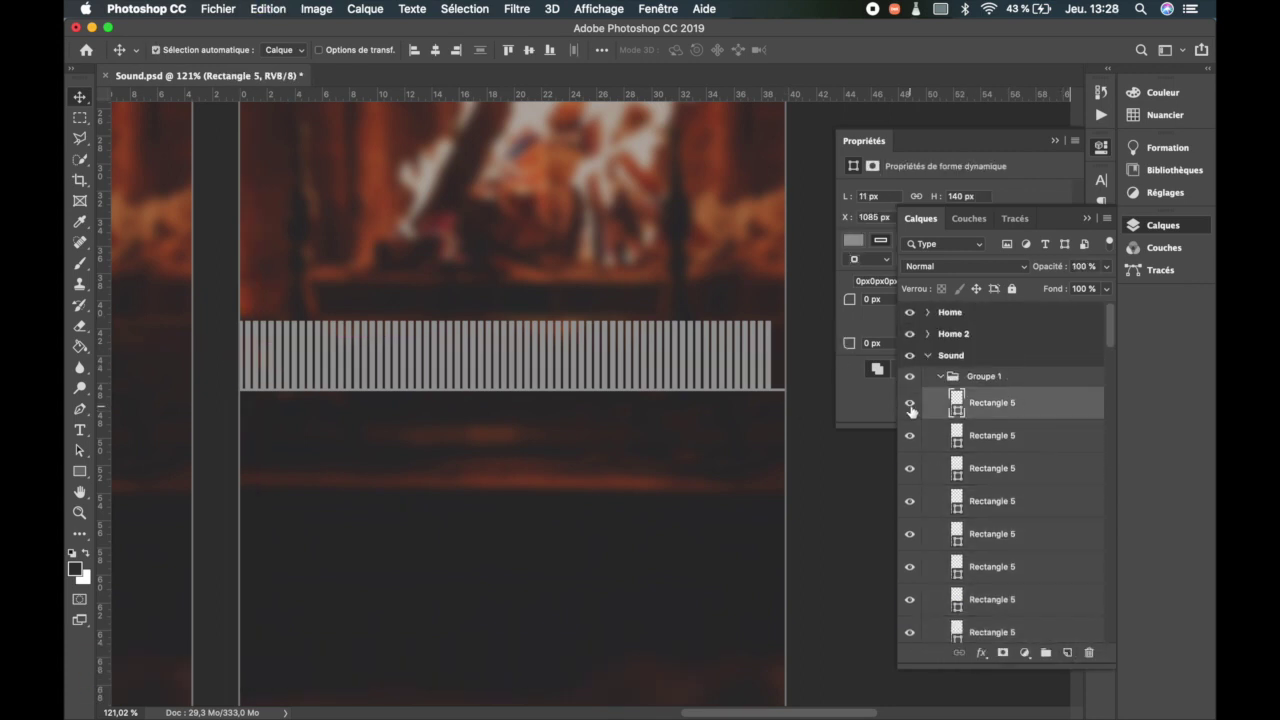
shift+click(1032, 435)
drag(779, 372, 786, 361)
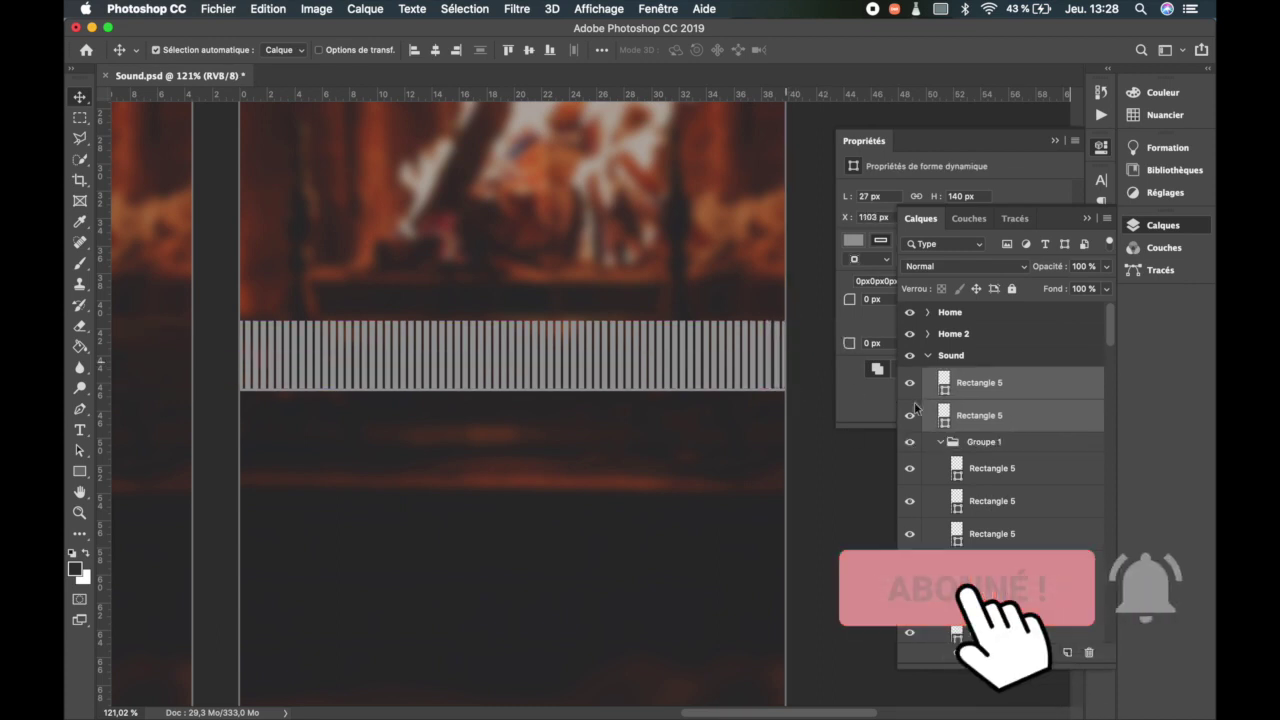
scroll(1003, 409, down, 5)
scroll(1003, 411, down, 5)
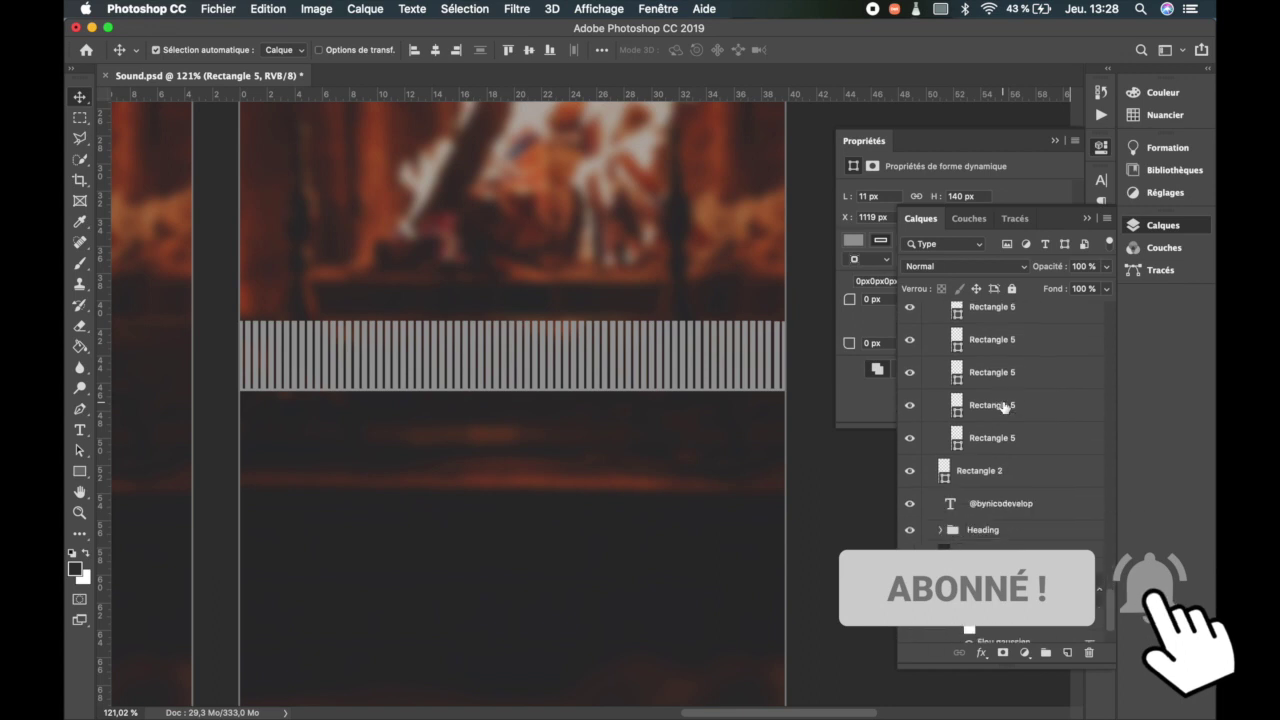
shift+click(1000, 438)
click(574, 50)
scroll(258, 257, up, 3)
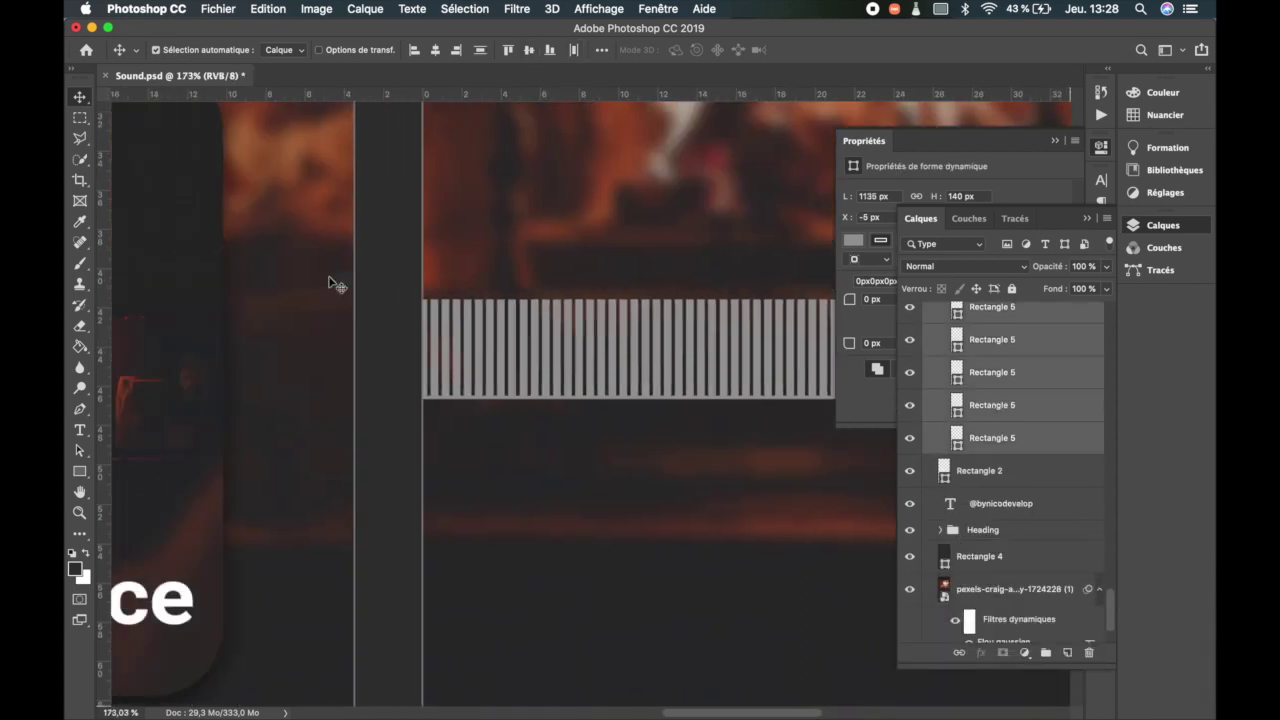
Shorten the first three waveform bars to new, varied heights
click(464, 320)
key(super+t)
key(Return)
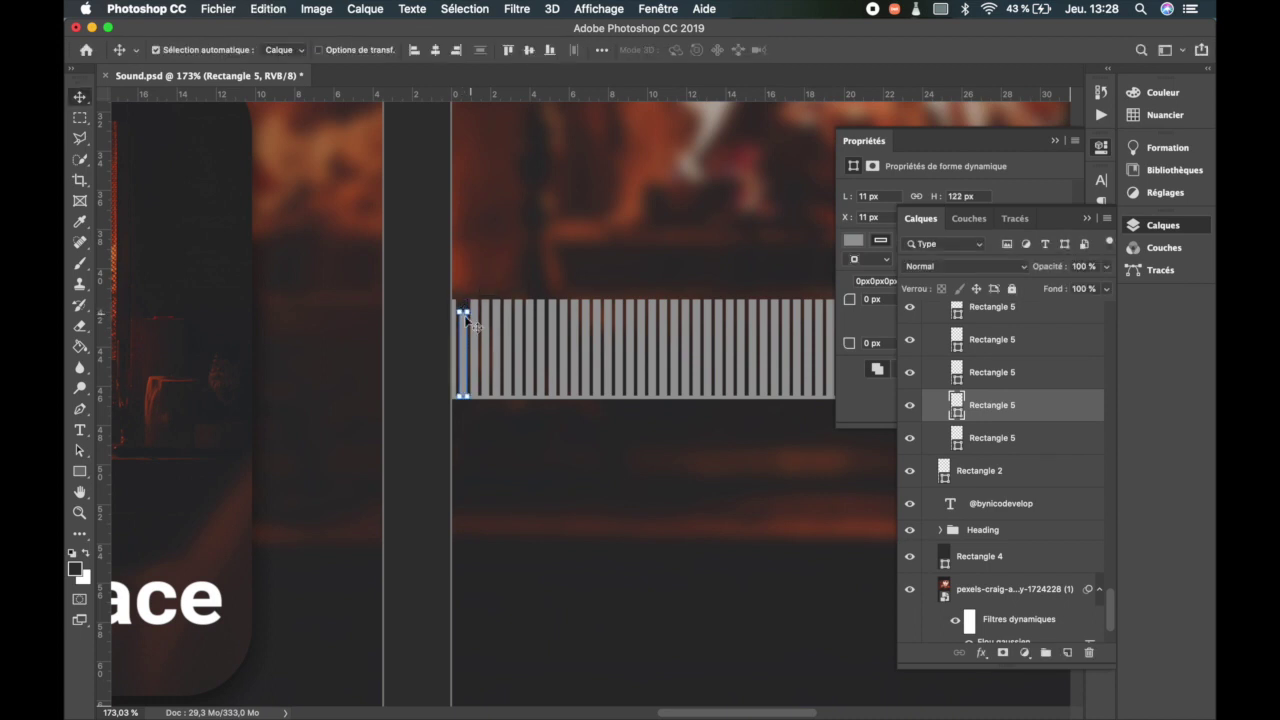
click(473, 325)
key(super+t)
key(Return)
key(super+t)
key(Return)
click(485, 330)
key(super+t)
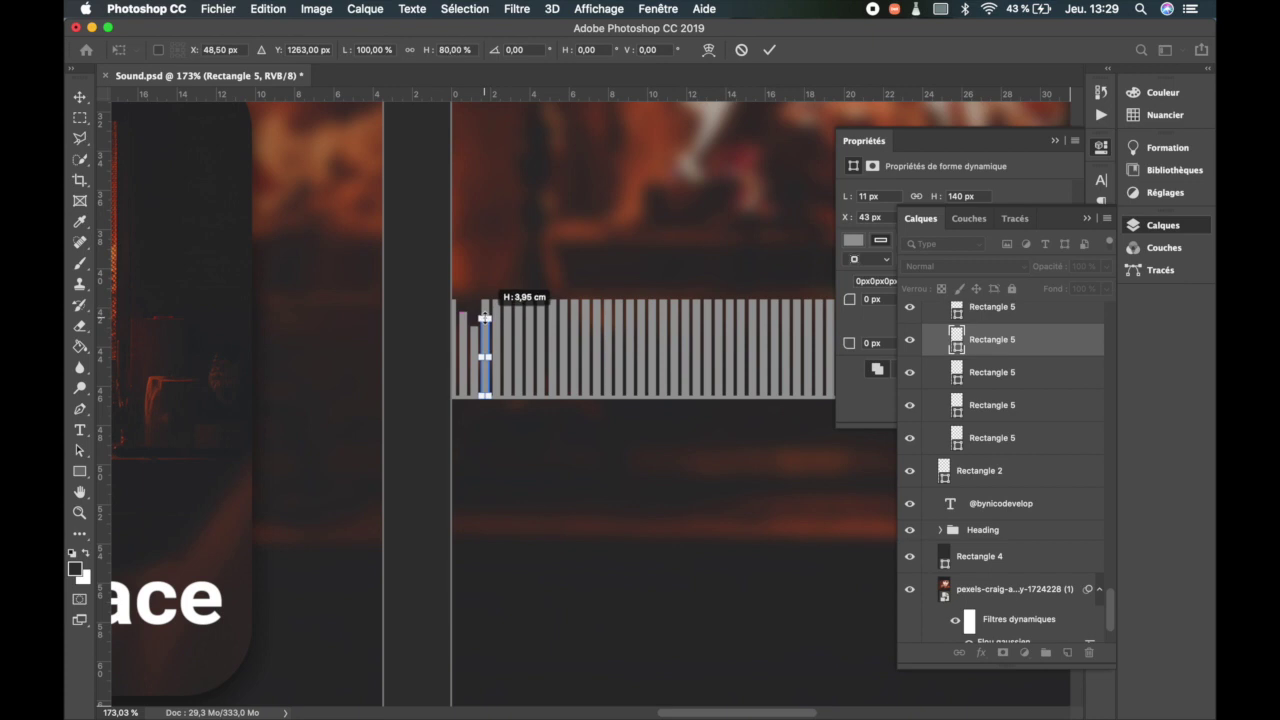
key(Return)
Resize the fourth through seventh bars, lowering the seventh bar's top
click(496, 340)
key(super+t)
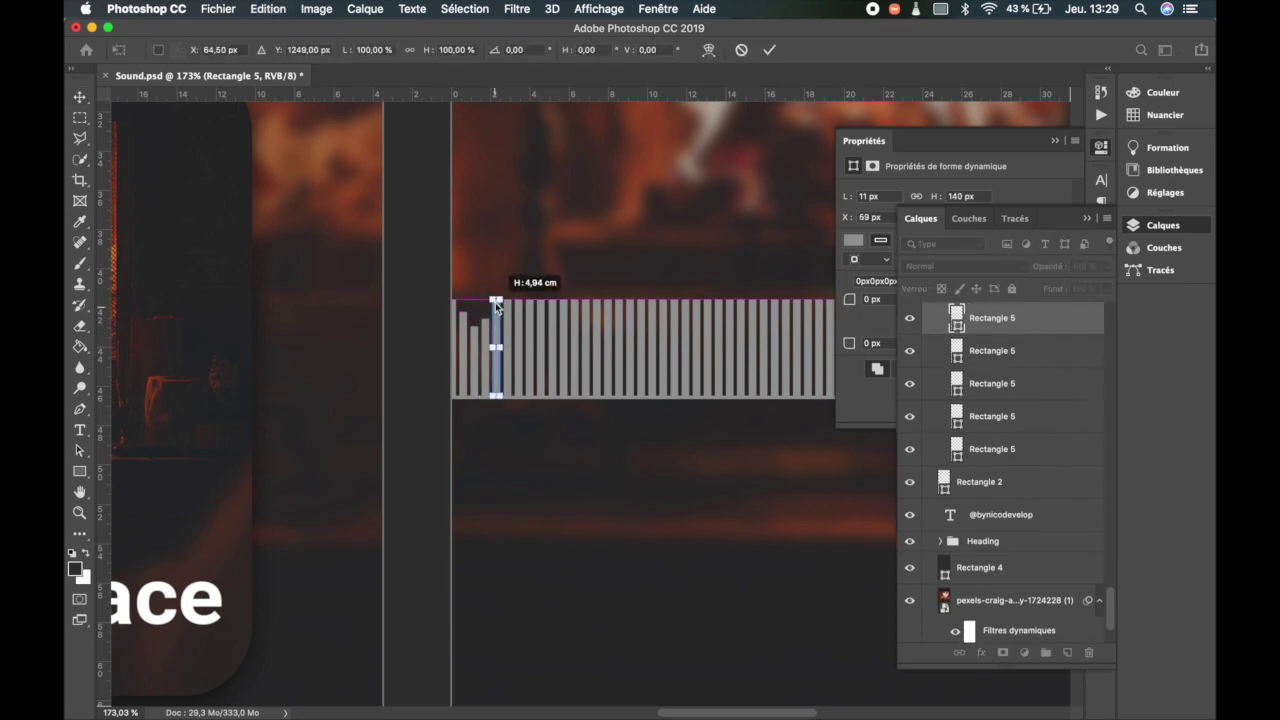
key(Return)
click(517, 322)
key(super+t)
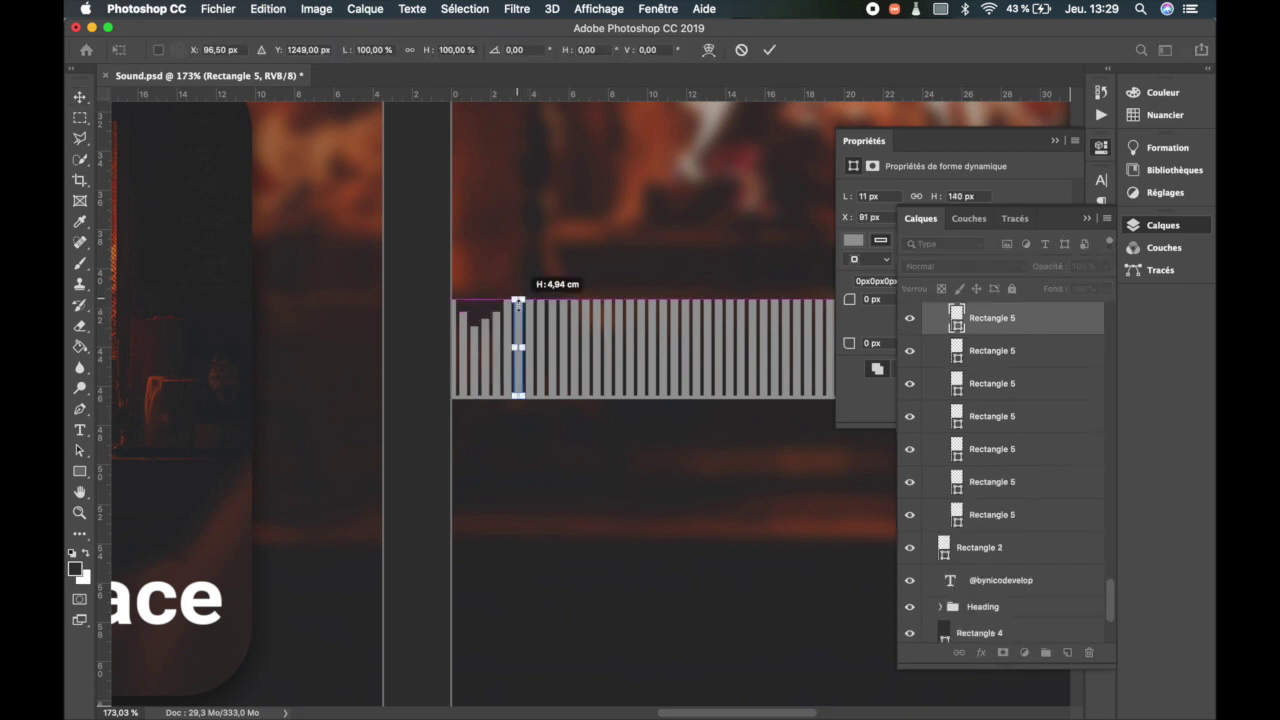
key(Return)
click(529, 320)
key(super+t)
key(Return)
click(541, 306)
key(super+t)
key(Return)
drag(540, 338, 564, 319)
Set bars eight to eleven, with the ninth at 112 px and eleventh at 85 px
click(552, 302)
key(super+t)
key(Return)
click(563, 310)
key(super+t)
key(Return)
click(575, 303)
key(super+t)
key(Return)
click(585, 303)
key(super+t)
drag(585, 300, 597, 353)
key(Return)
Shorten the twelfth bar to 61 px, the thirteenth to 31 px, and bars at X 236 and 252
click(597, 303)
key(super+t)
key(Return)
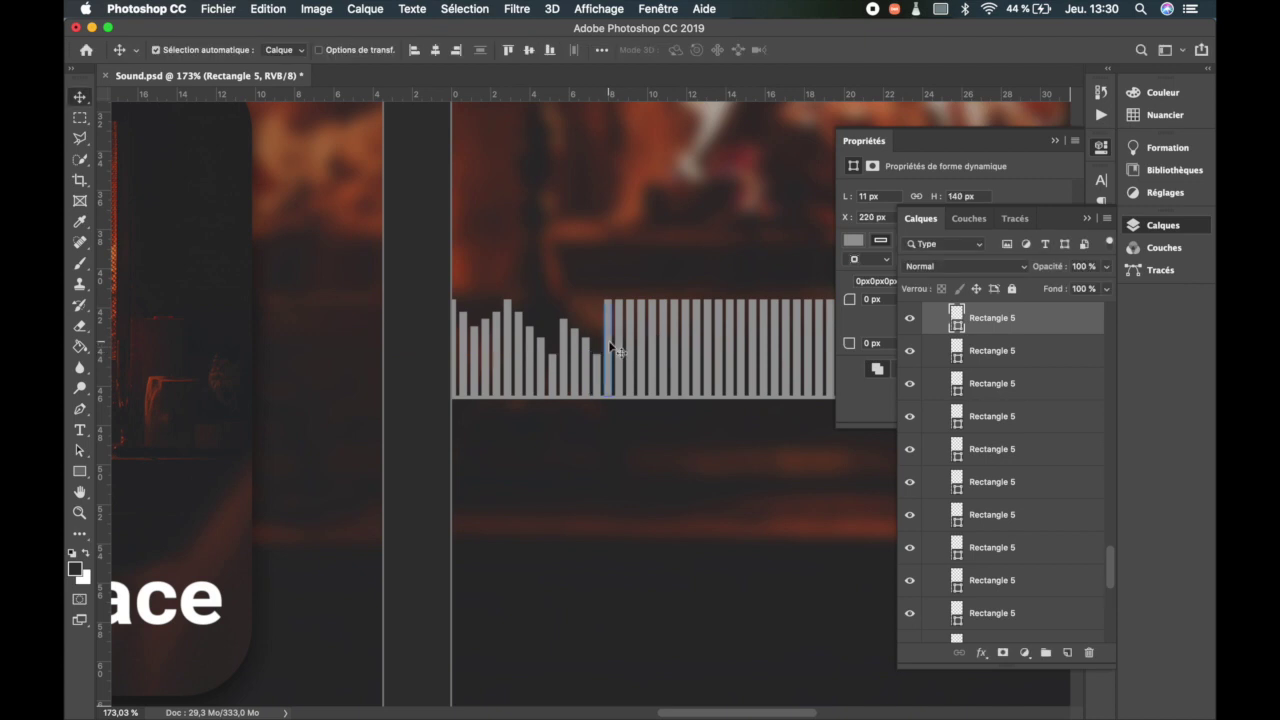
key(super+t)
key(Return)
key(super+t)
mouse_move(619, 300)
mouse_down()
mouse_move(619, 318)
mouse_move(655, 352)
mouse_up()
key(Return)
key(super+t)
key(Return)
click(629, 314)
key(super+t)
key(Return)
Resize the bars at X 268 and X 284 (61 px), then the next to 30 px
click(640, 320)
key(super+t)
key(Return)
click(651, 330)
key(super+t)
key(Return)
key(super+t)
drag(662, 300, 664, 383)
key(Return)
Scroll right and shorten the next full-height bars, one to 80% height
scroll(665, 385, right, 5)
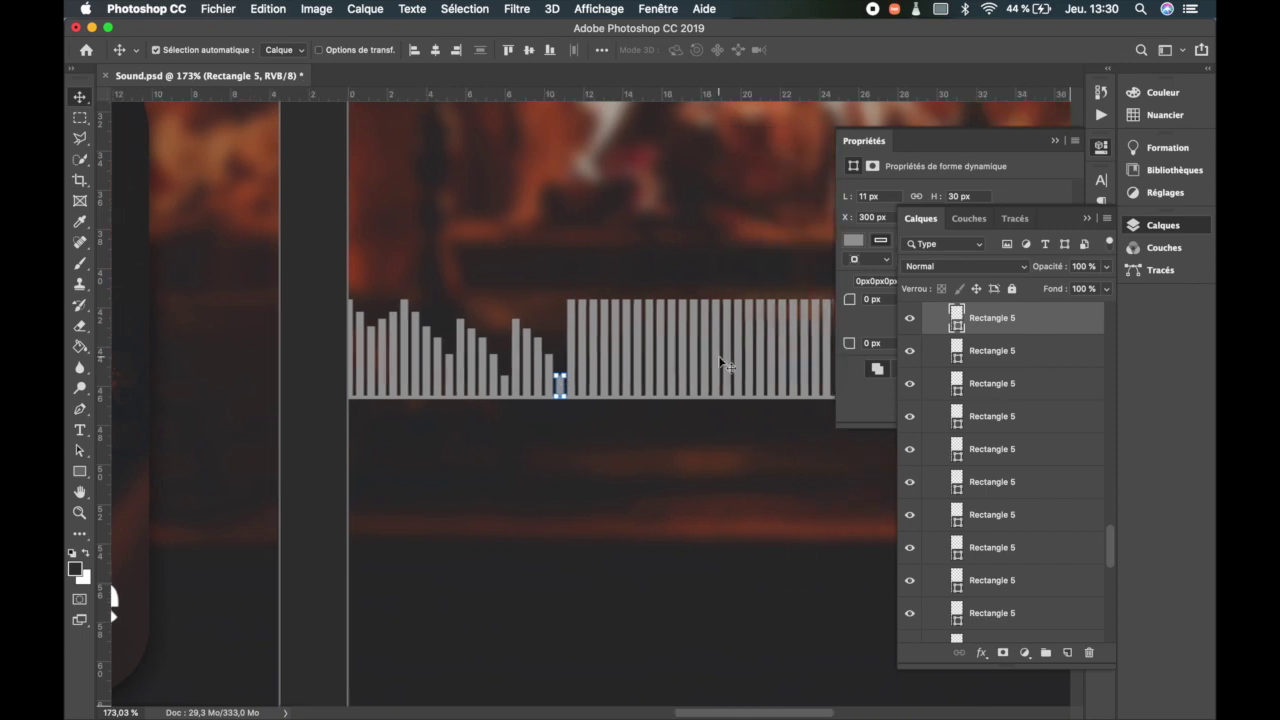
key(super+t)
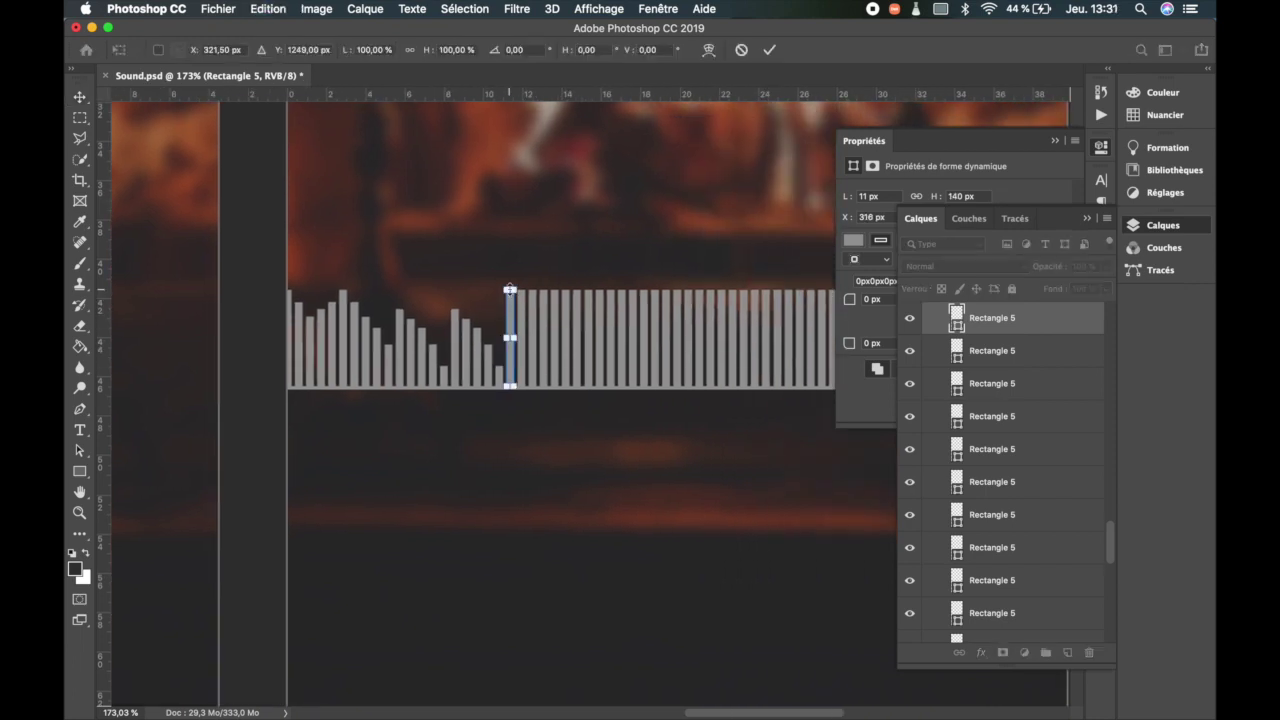
key(Return)
key(super+t)
drag(521, 300, 532, 310)
key(Return)
key(super+t)
drag(531, 323, 565, 329)
click(553, 340)
click(565, 340)
key(Return)
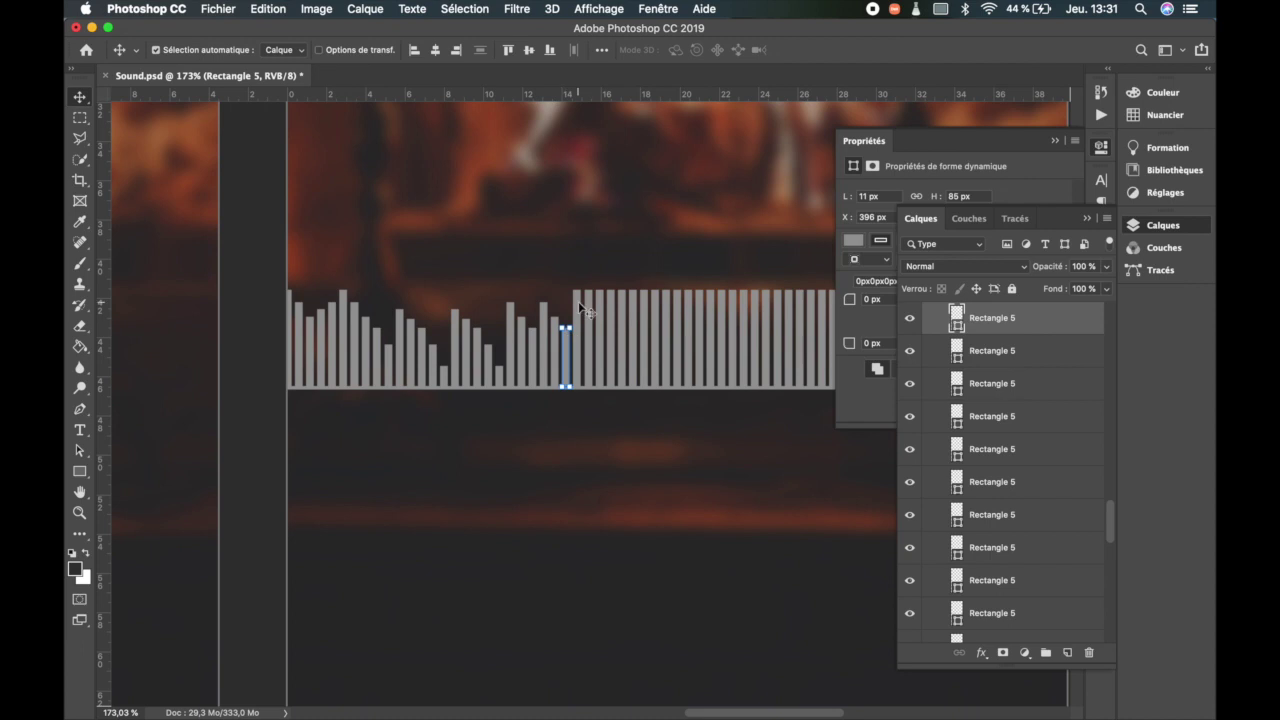
Shorten the following bars to 80% height, 85 px and 87% height
click(590, 315)
key(ctrl+t)
mouse_move(588, 291)
mouse_down()
mouse_move(599, 327)
mouse_move(611, 302)
mouse_up()
key(Return)
click(599, 320)
key(ctrl+t)
key(Return)
click(611, 330)
key(ctrl+t)
key(Return)
click(621, 300)
key(ctrl+t)
Shorten the next few Rectangle 5 bars, making one very short at about a fifth height
key(Return)
click(632, 300)
key(ctrl+t)
drag(632, 291, 632, 360)
key(Return)
click(645, 310)
key(ctrl+t)
drag(643, 291, 654, 338)
click(654, 320)
key(ctrl+t)
click(667, 340)
key(ctrl+t)
drag(665, 291, 665, 381)
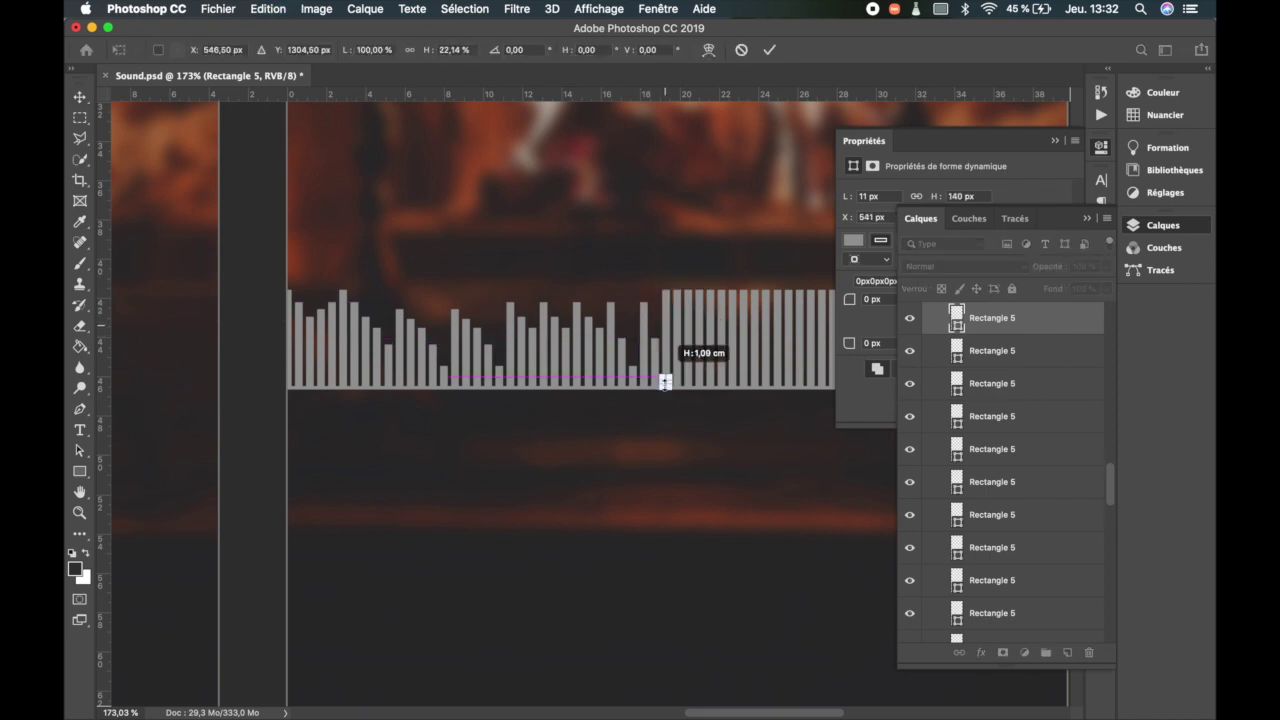
key(Return)
Shorten the following bars to about 63%, 31 px and 72% height
scroll(677, 372, right, 3)
key(ctrl+t)
drag(598, 291, 609, 357)
key(Return)
click(609, 340)
key(ctrl+t)
key(Return)
click(636, 318)
key(ctrl+t)
key(Return)
click(641, 318)
key(ctrl+t)
drag(641, 291, 641, 335)
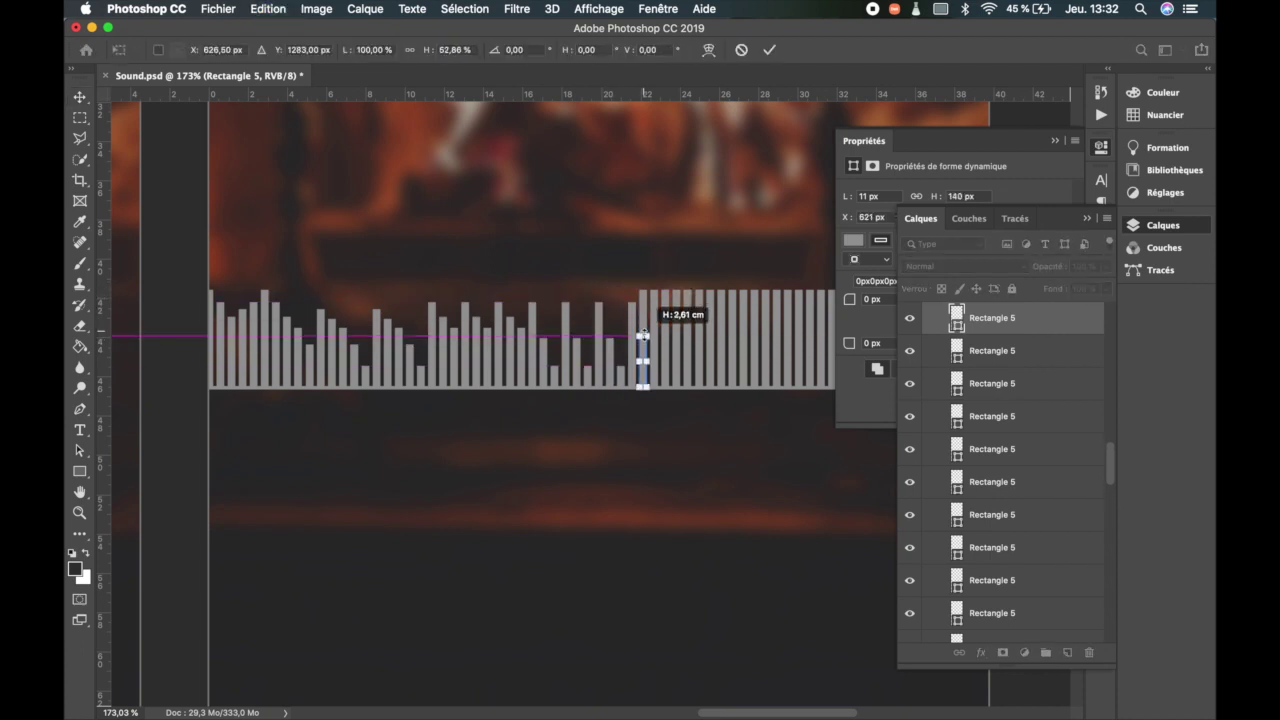
key(Return)
click(652, 330)
key(ctrl+t)
drag(652, 291, 652, 358)
key(Return)
click(670, 322)
key(ctrl+t)
drag(672, 291, 676, 318)
key(Escape)
key(ctrl+t)
key(Return)
Resize two more bars to 31 px and about 87% height
click(686, 335)
key(ctrl+t)
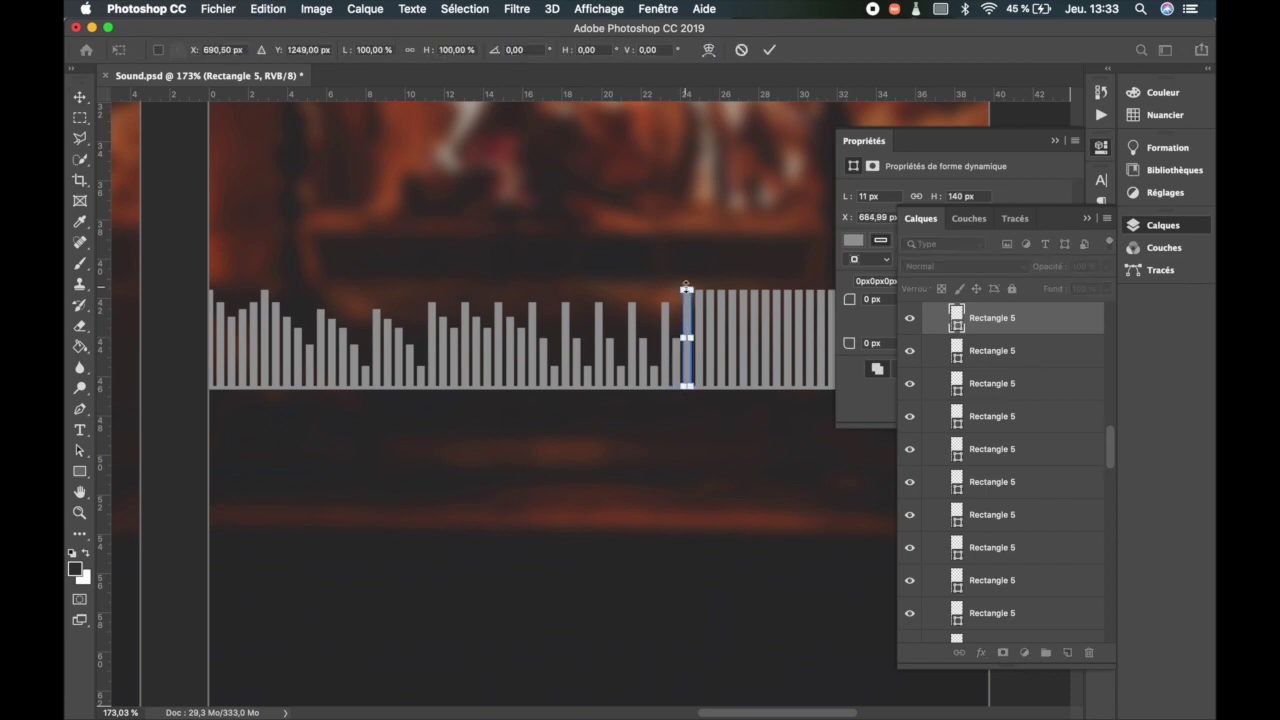
key(Return)
click(698, 330)
key(ctrl+t)
drag(698, 291, 698, 364)
key(Return)
click(720, 340)
key(ctrl+t)
drag(720, 291, 720, 298)
key(Escape)
key(ctrl+t)
key(Return)
Shorten the bars further along the row to 70 px, 30% and about 87% height
scroll(700, 330, right, 5)
click(522, 330)
key(ctrl+t)
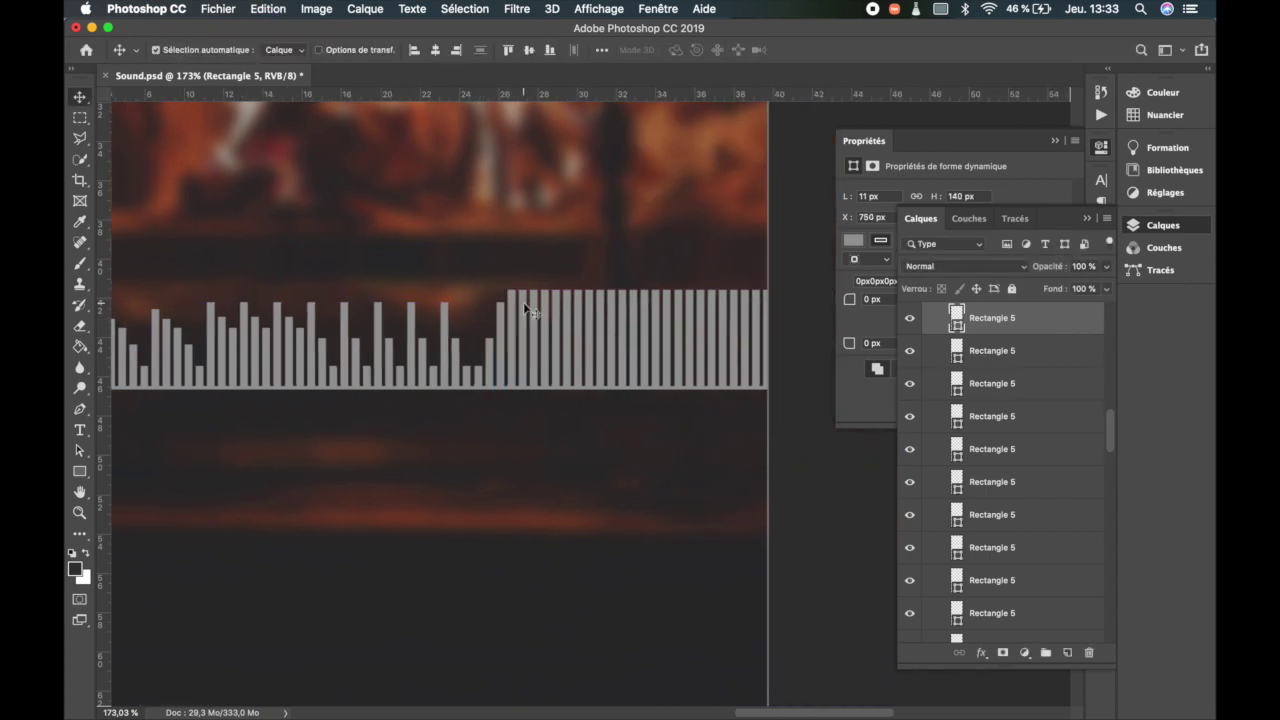
key(Return)
click(533, 340)
key(ctrl+t)
drag(533, 291, 533, 338)
key(Return)
click(543, 340)
key(ctrl+t)
drag(543, 291, 543, 364)
key(Return)
click(556, 340)
key(ctrl+t)
drag(555, 289, 555, 350)
key(Return)
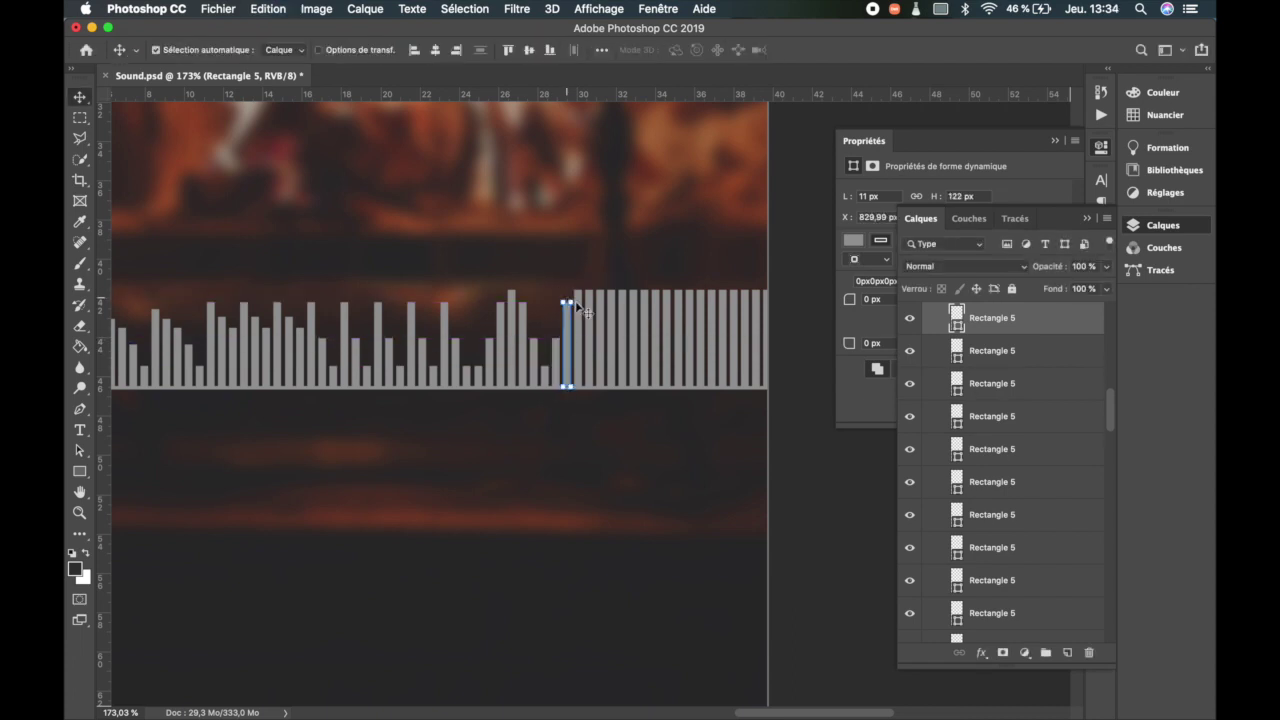
click(589, 320)
key(ctrl+t)
drag(589, 301, 589, 338)
key(Return)
click(611, 340)
key(ctrl+t)
drag(611, 292, 611, 345)
key(Return)
click(620, 340)
key(ctrl+t)
drag(622, 291, 622, 357)
key(Return)
click(644, 340)
key(ctrl+t)
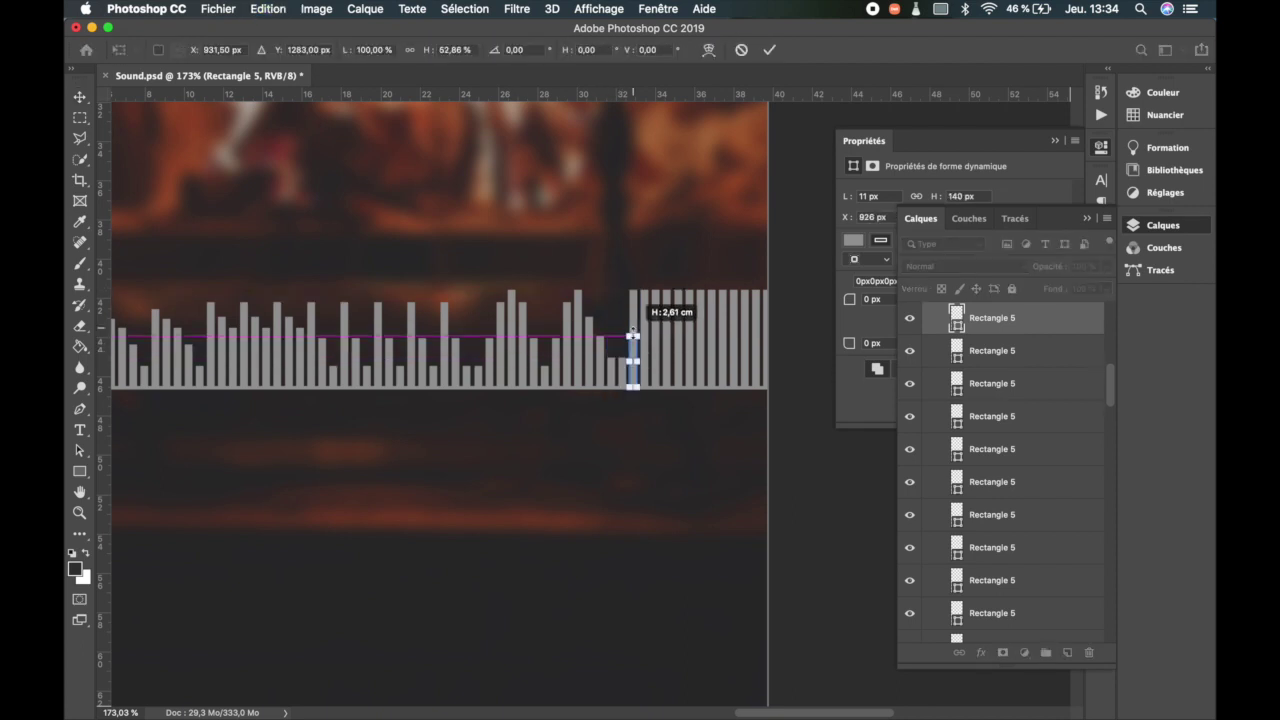
mouse_move(644, 291)
mouse_down()
mouse_move(644, 309)
mouse_move(666, 313)
mouse_move(701, 358)
mouse_up()
key(Return)
Give the last bars heights of 112 px, a tiny stub and about half height
click(666, 340)
key(ctrl+t)
key(Return)
click(677, 325)
key(ctrl+t)
key(Escape)
click(689, 337)
key(ctrl+t)
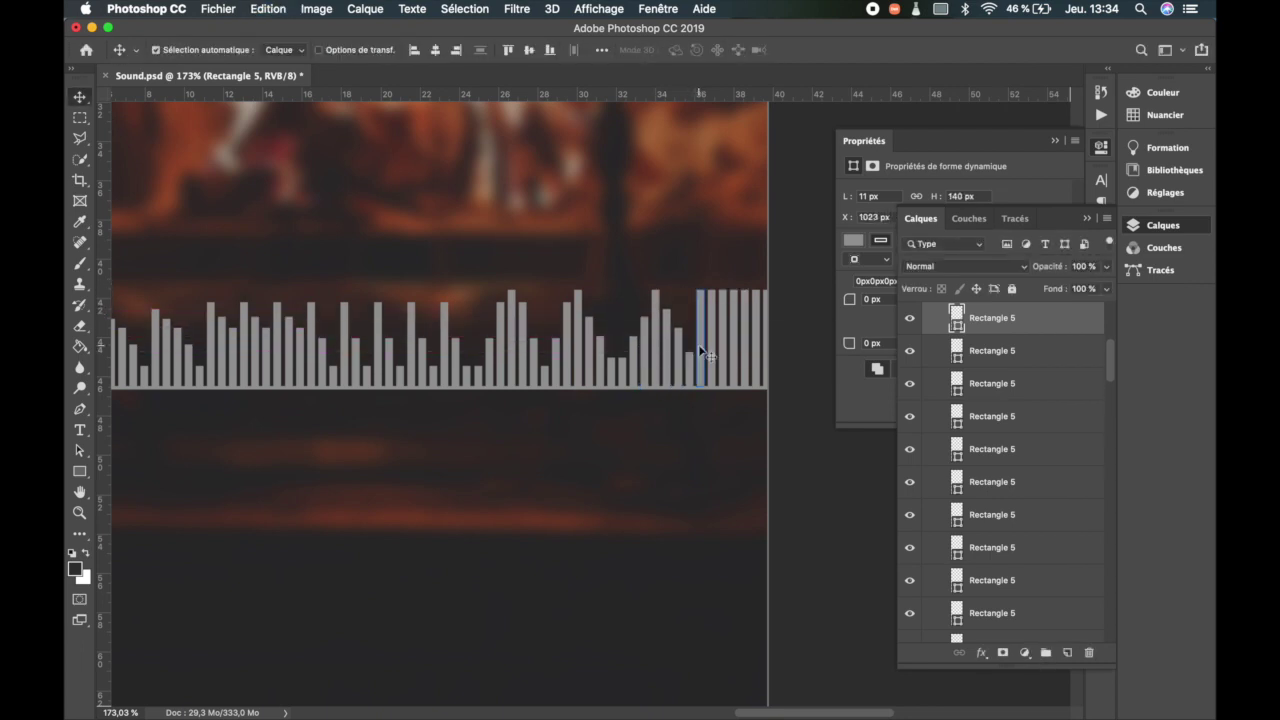
key(Return)
click(711, 330)
key(ctrl+t)
drag(711, 291, 711, 382)
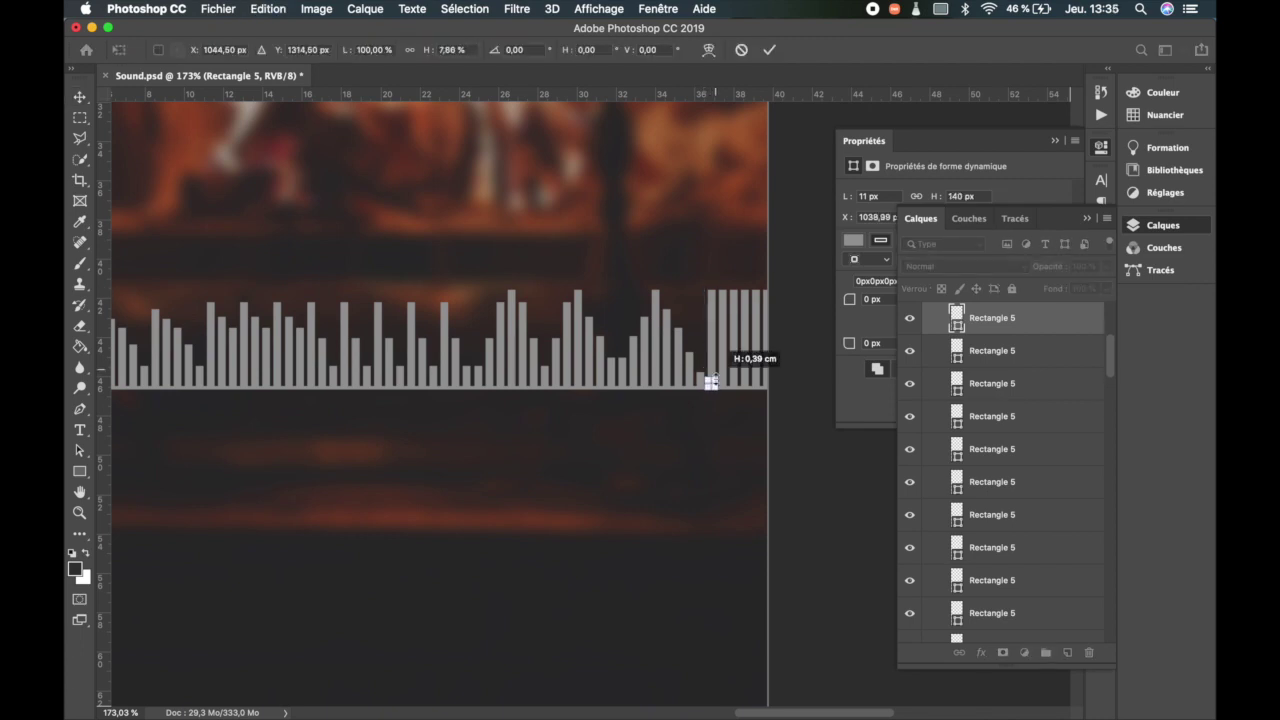
key(Return)
click(721, 345)
key(ctrl+t)
key(Return)
click(733, 345)
key(ctrl+t)
drag(734, 291, 746, 330)
key(Return)
Reduce the remaining full-height middle bars to about 41.8% and 42 px
scroll(686, 434, left, 3)
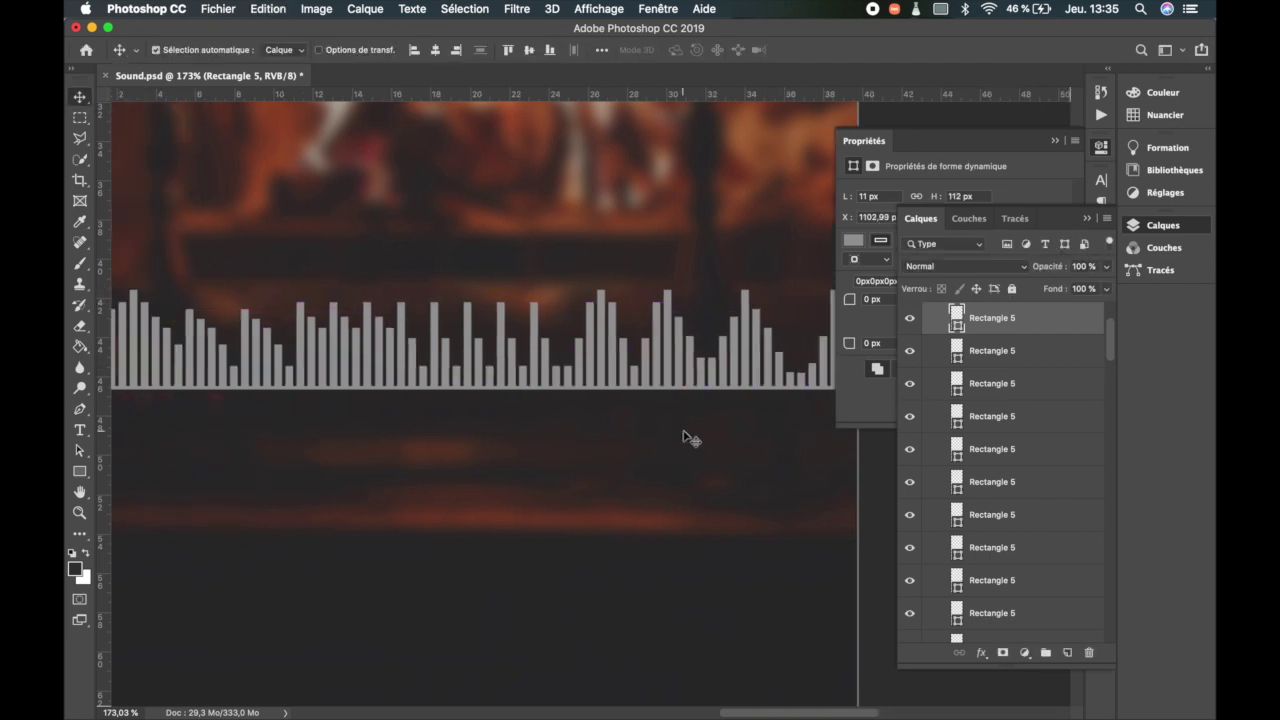
scroll(686, 437, down, 2)
click(449, 355)
key(ctrl+t)
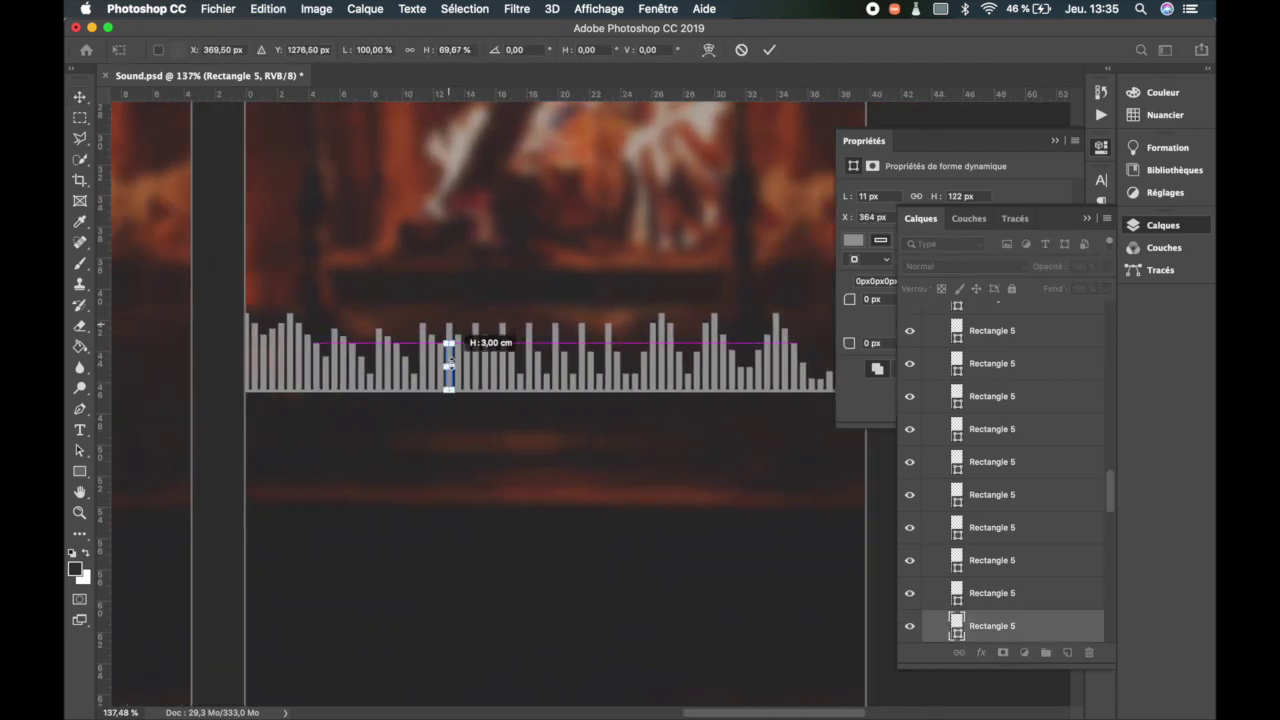
key(Return)
click(457, 349)
key(ctrl+t)
key(Return)
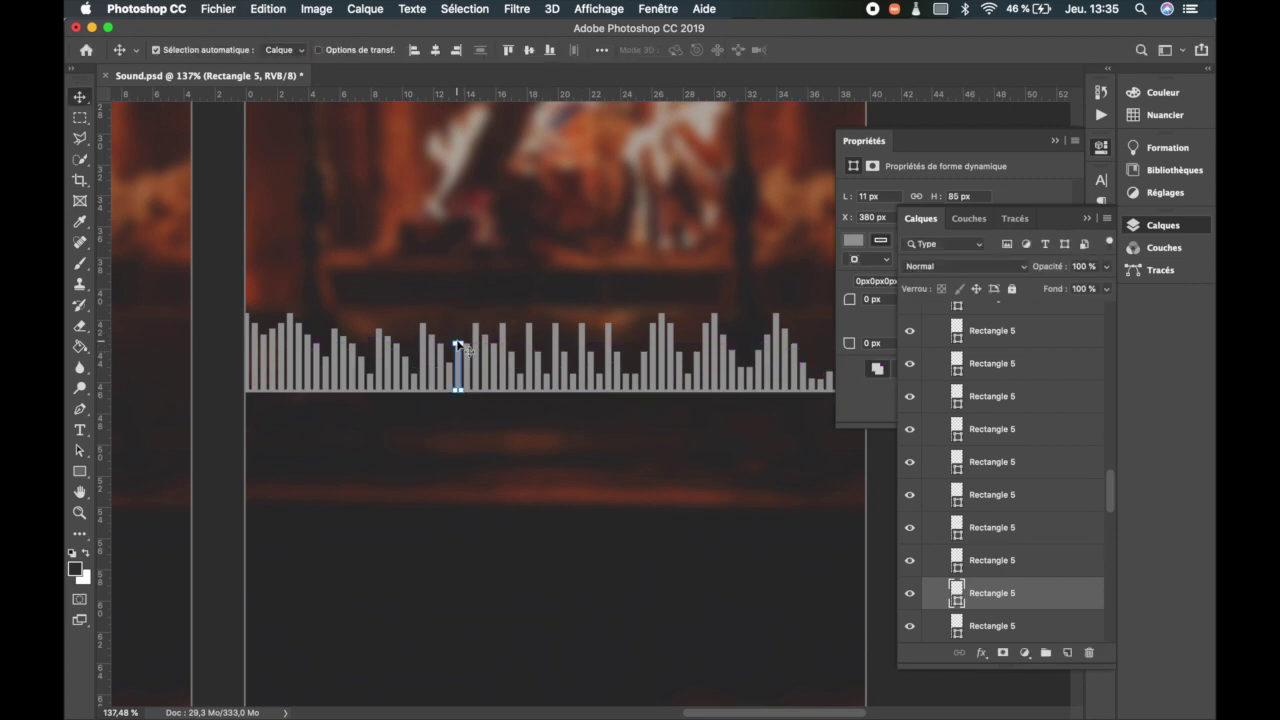
click(466, 345)
key(ctrl+t)
key(Return)
click(720, 420)
scroll(995, 448, up, 3)
scroll(995, 448, up, 2)
scroll(670, 482, down, 2)
click(544, 352)
key(ctrl+t)
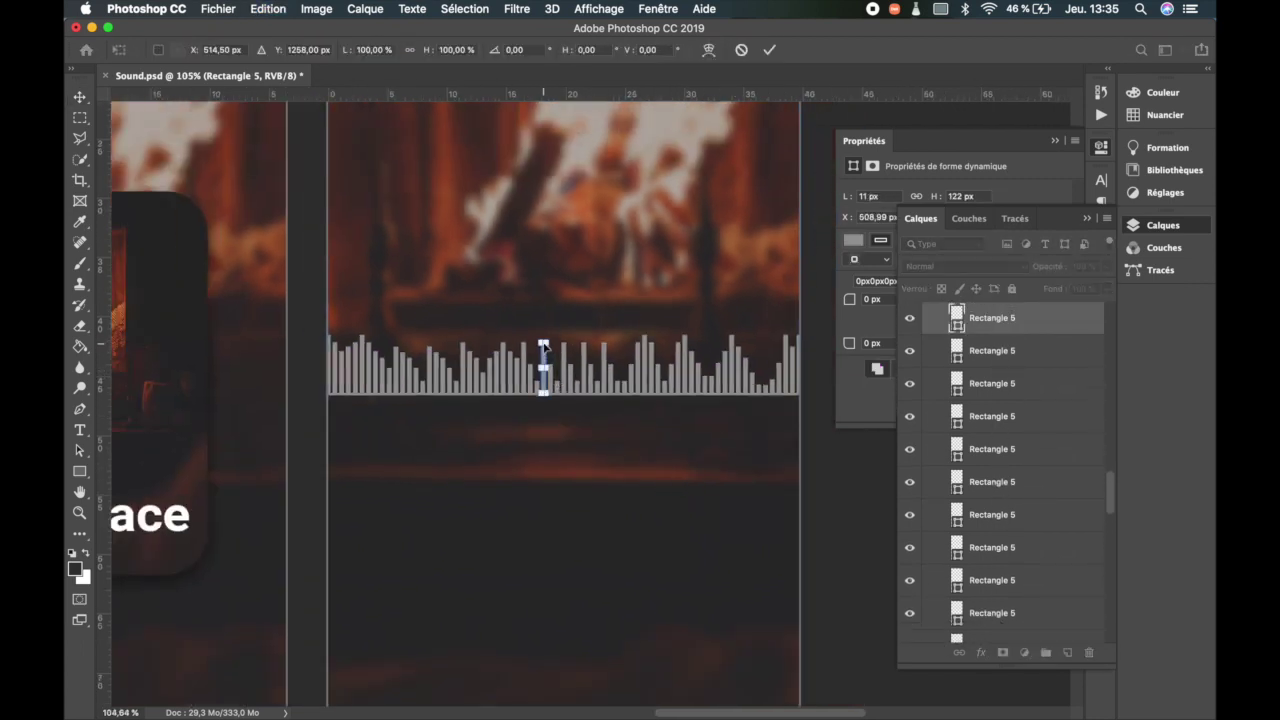
key(Return)
ctrl+click(564, 371)
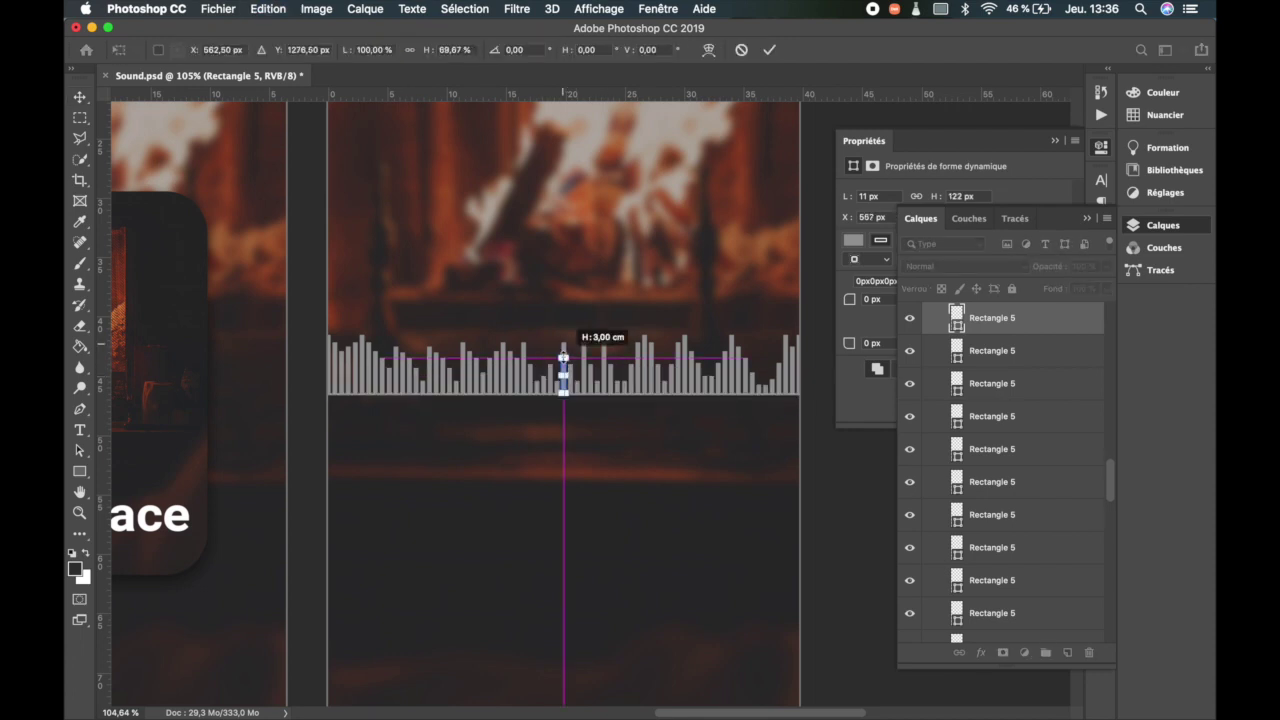
Shift-select all the bar layers in the Layers panel
scroll(1000, 337, up, 5)
scroll(1000, 337, up, 3)
click(1017, 405)
scroll(1020, 408, down, 10)
shift+click(1030, 428)
Merge the bar layers with Fusionner les formes and duplicate the merged waveform layer
right_click(1030, 428)
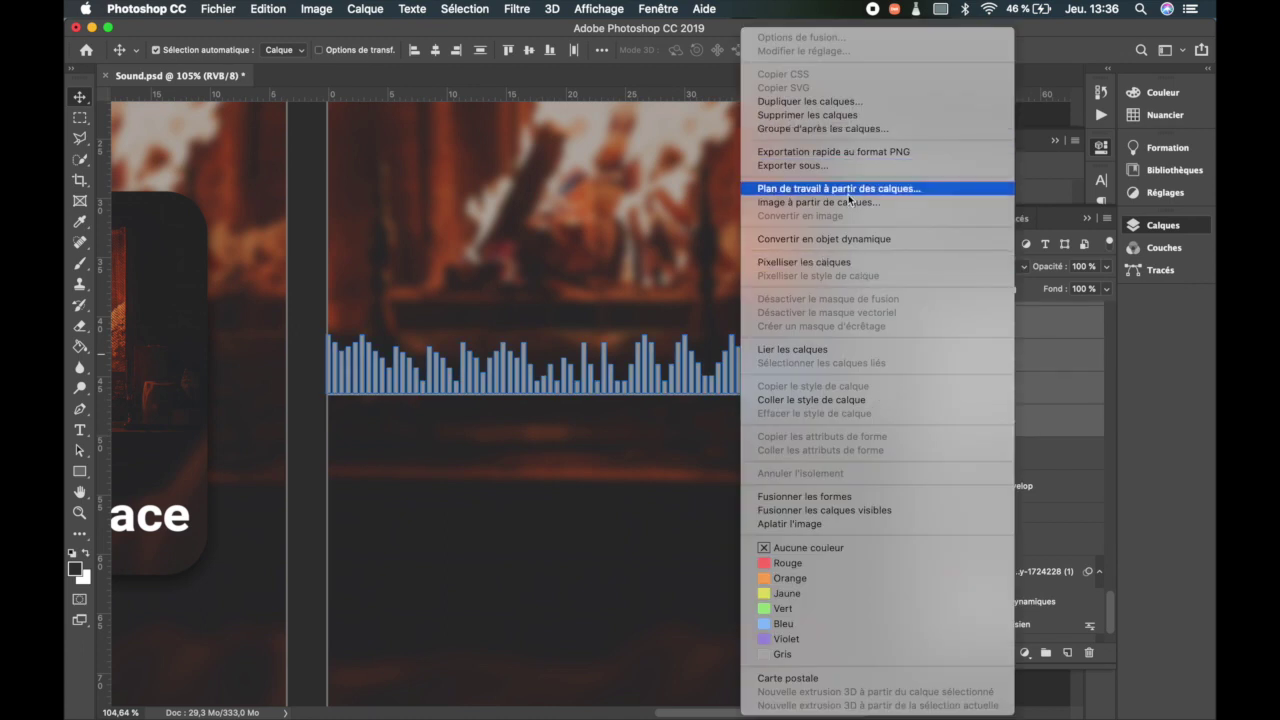
click(804, 496)
drag(1017, 377, 1067, 651)
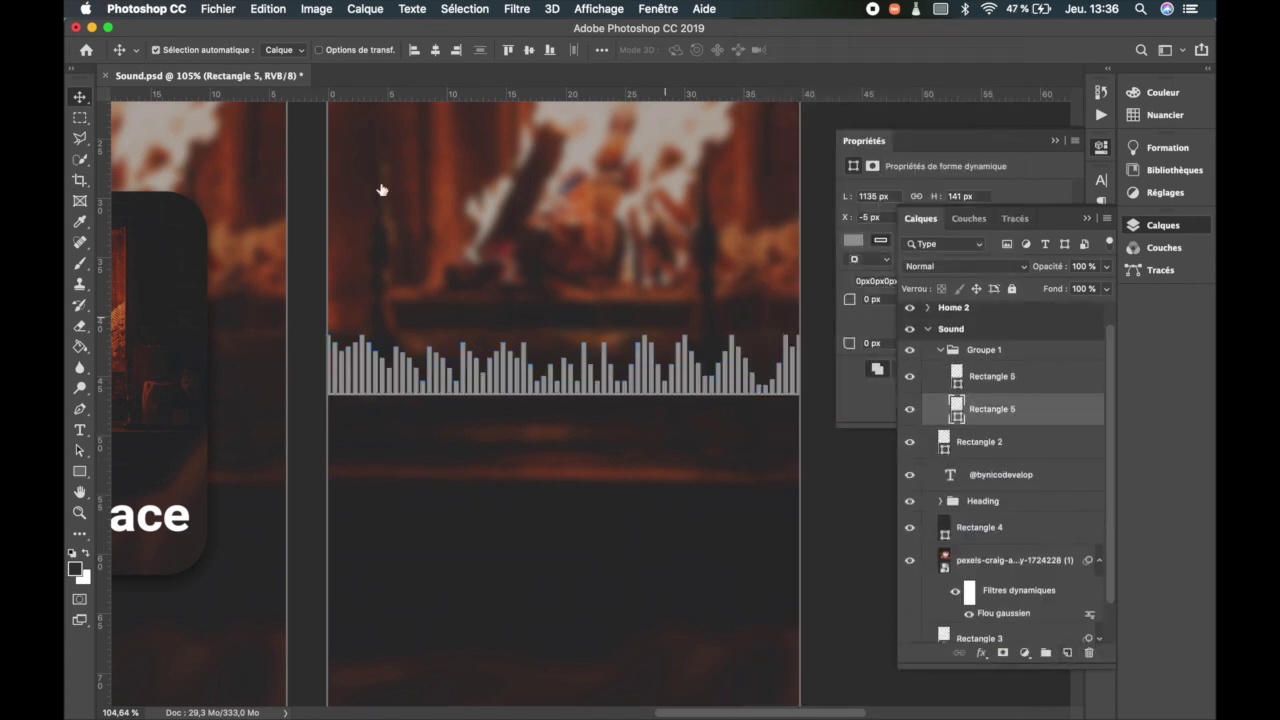
Flip the waveform copy vertically and place it directly beneath the original
click(315, 9)
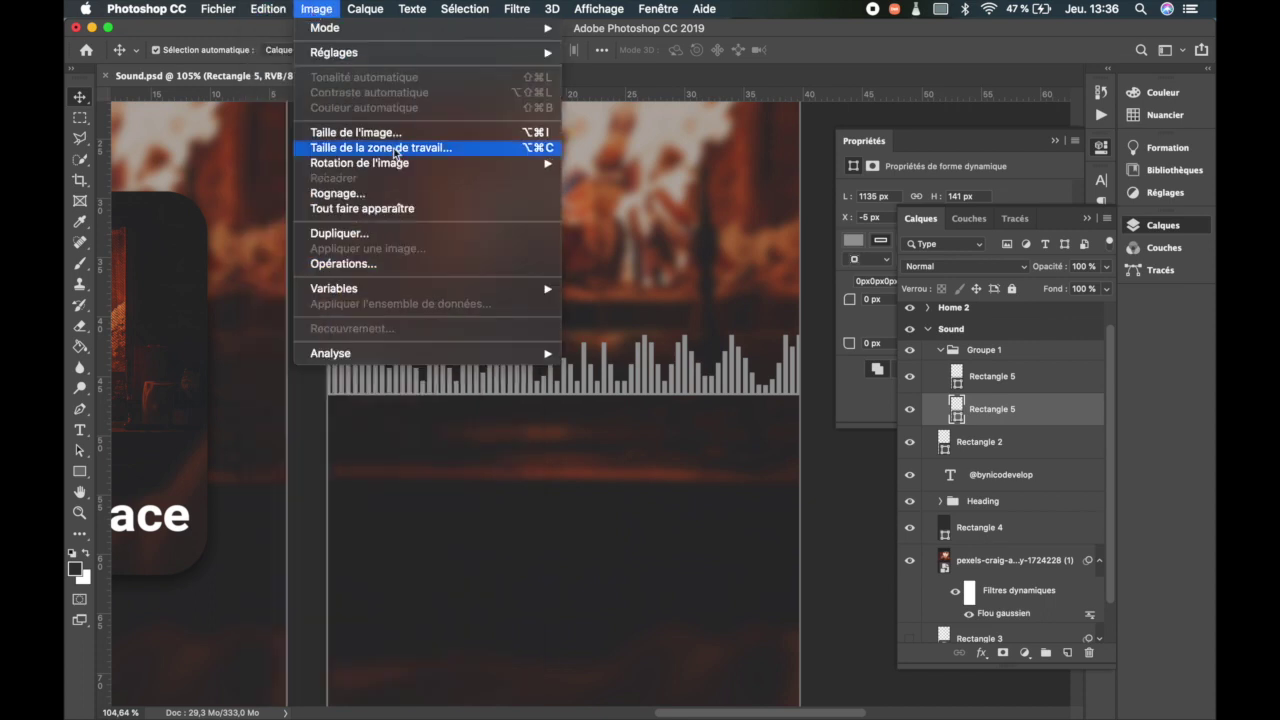
click(655, 250)
key(super+z)
right_click(1054, 412)
click(316, 9)
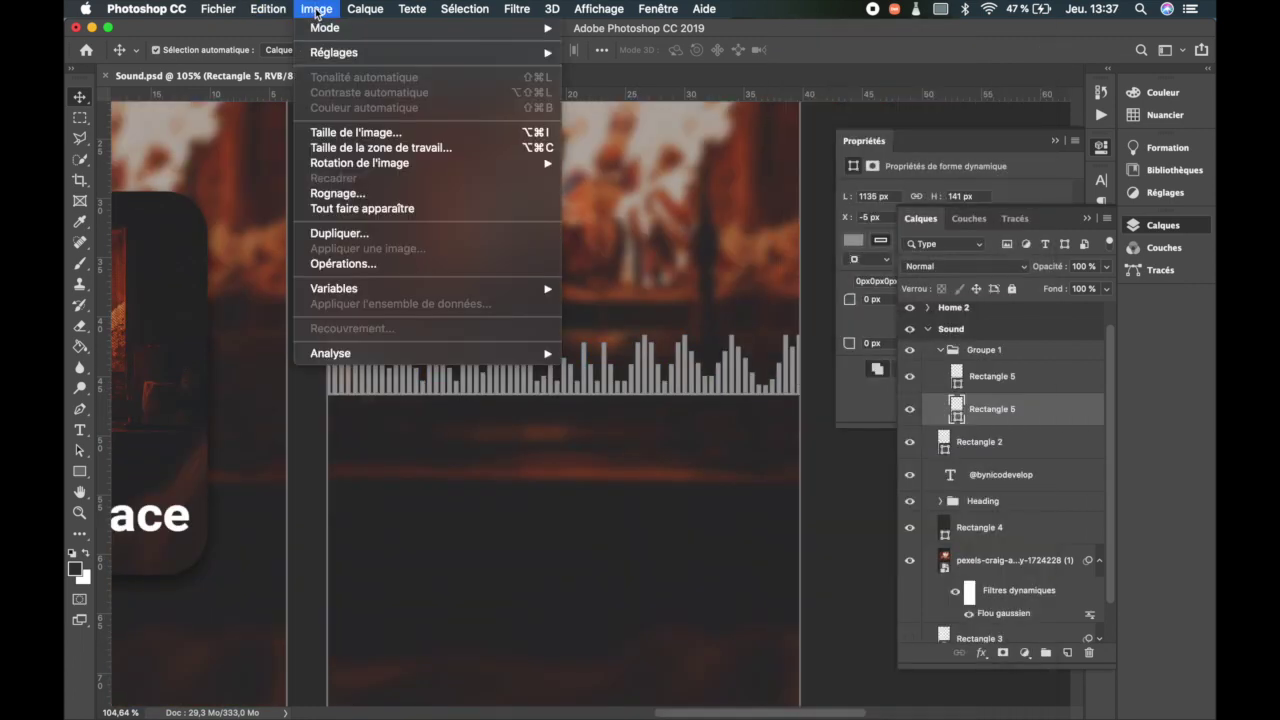
mouse_move(360, 162)
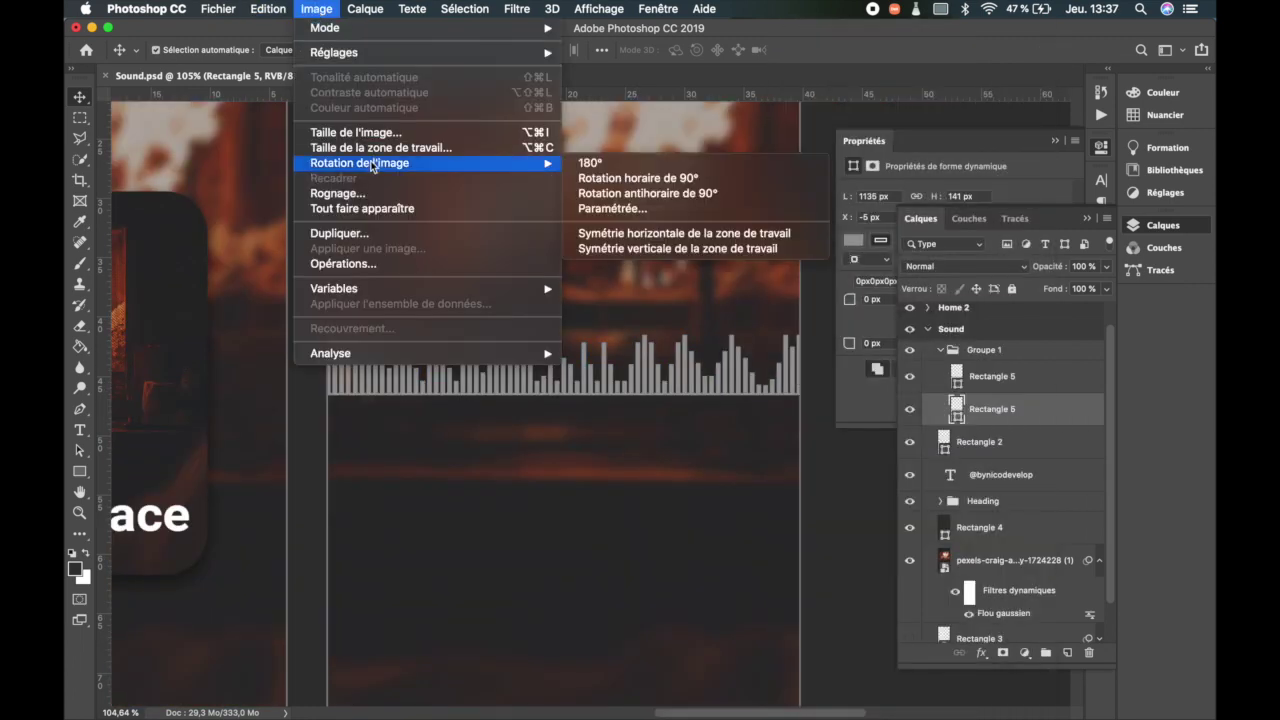
key(Escape)
key(super+j)
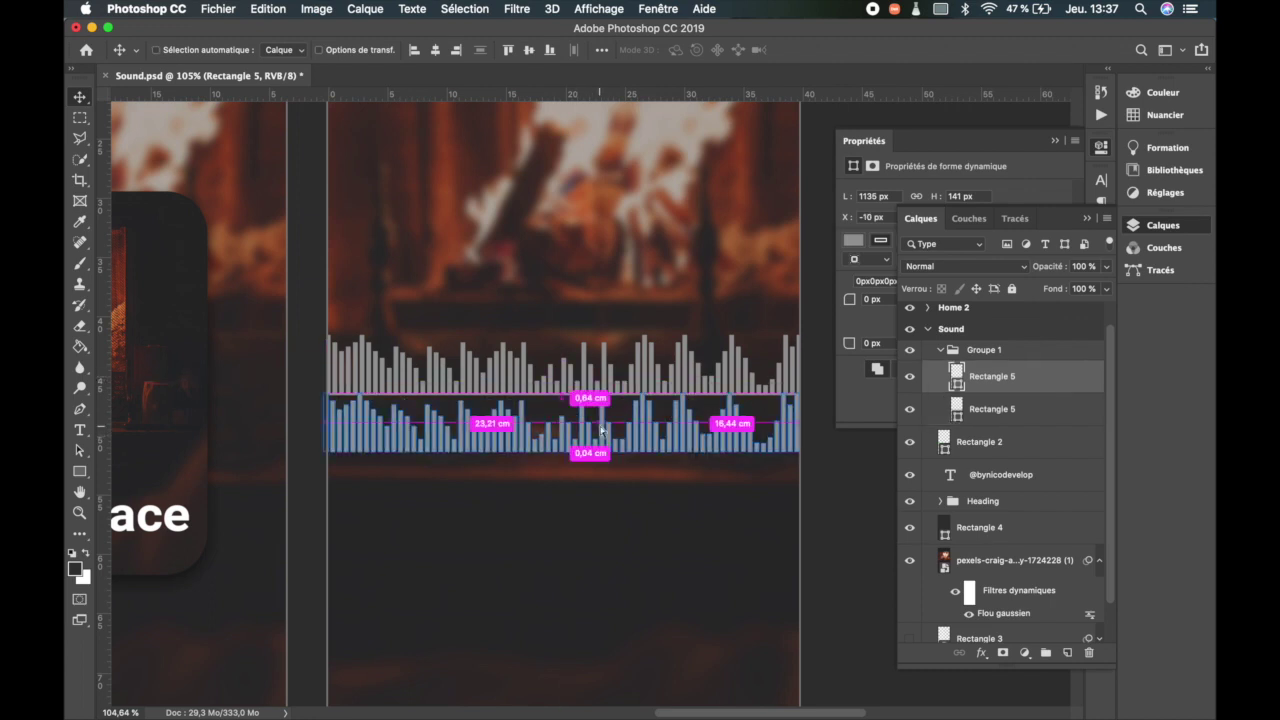
click(363, 9)
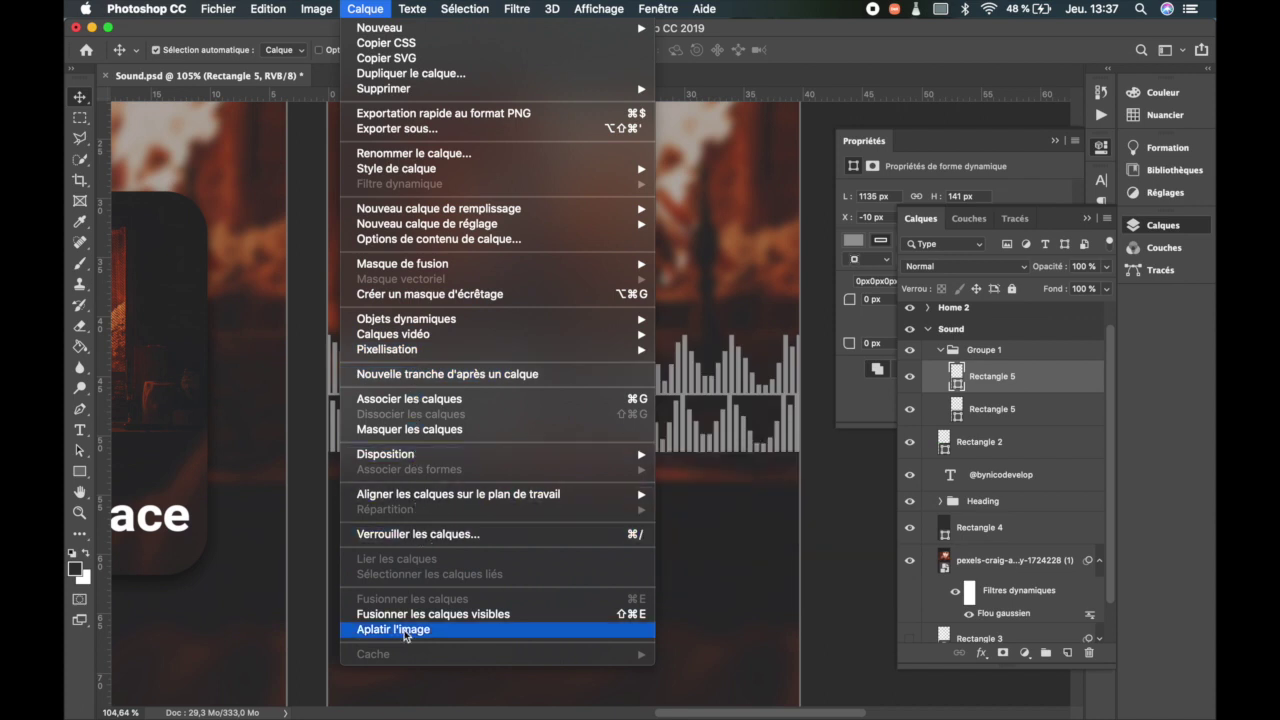
click(560, 490)
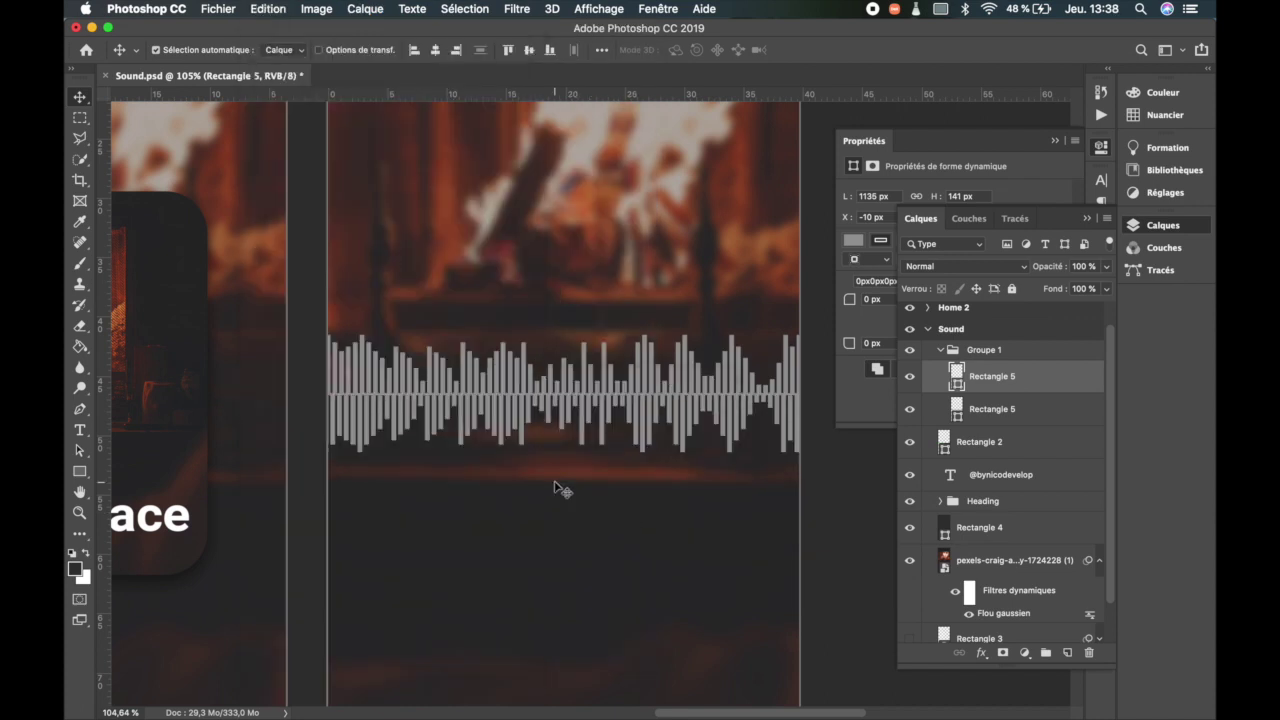
Nudge the mirrored waveform slightly right, then deselect it
key(Right)
key(Right)
key(Right)
scroll(588, 497, down, 3)
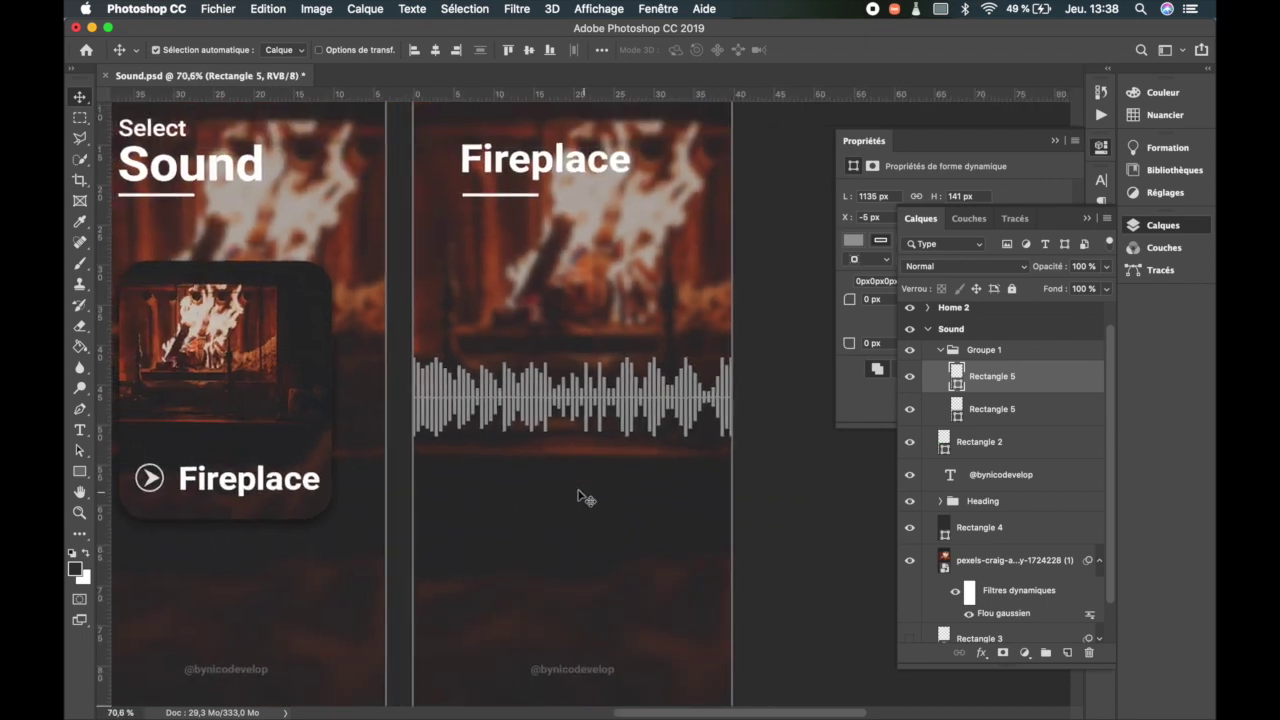
scroll(588, 497, down, 2)
click(787, 363)
Give the waveform layer a white Color Overlay (Incrustation couleur) at 43% opacity
double_click(988, 382)
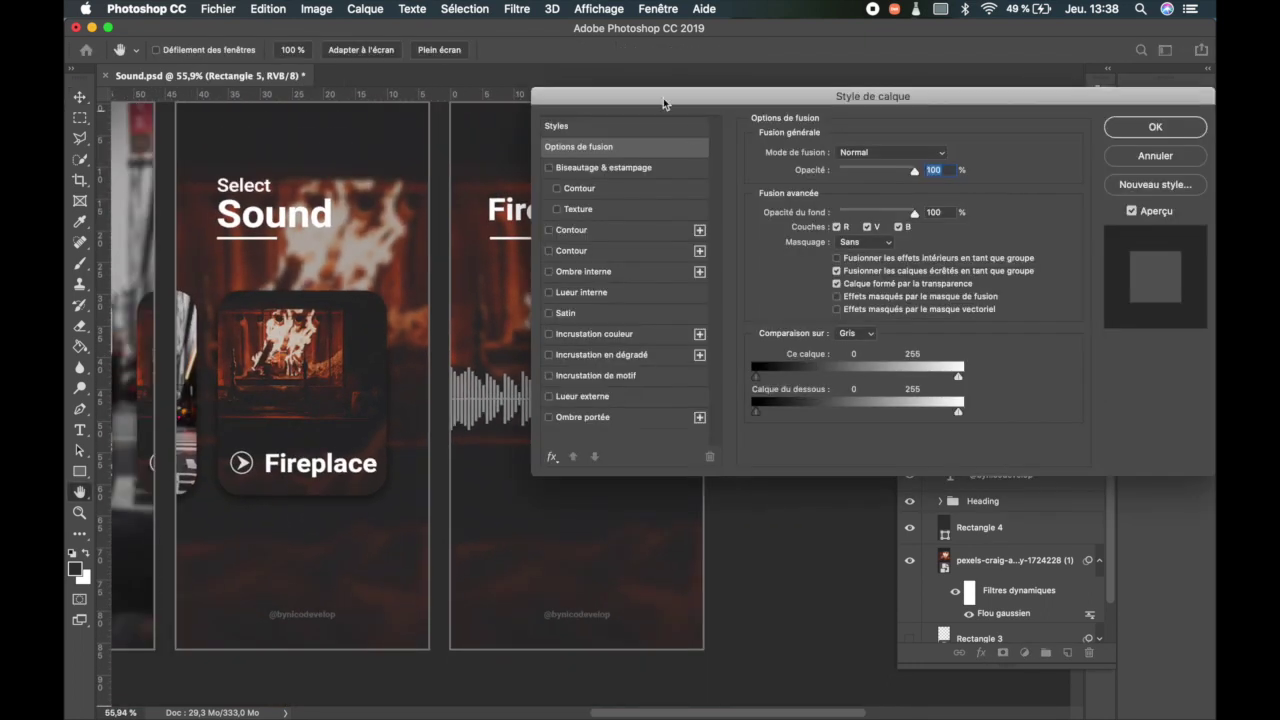
click(712, 336)
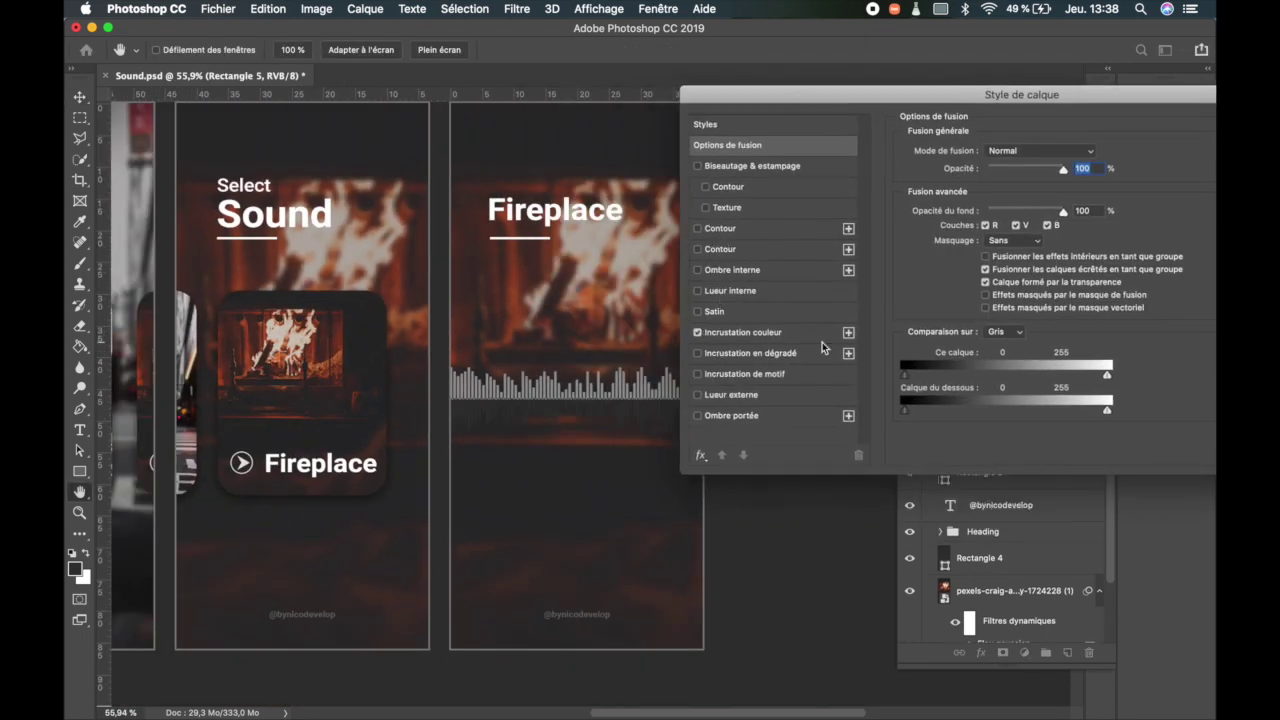
click(785, 333)
click(1097, 153)
click(721, 285)
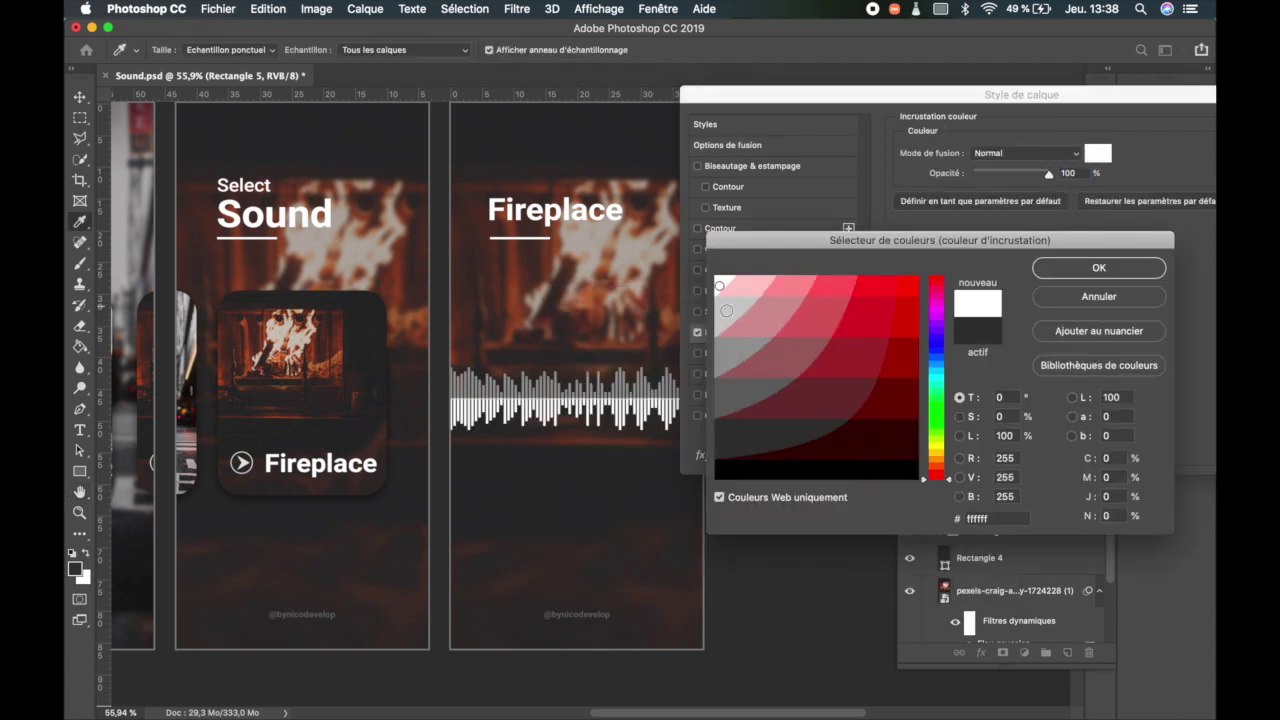
click(1060, 272)
click(1097, 153)
click(733, 434)
click(728, 401)
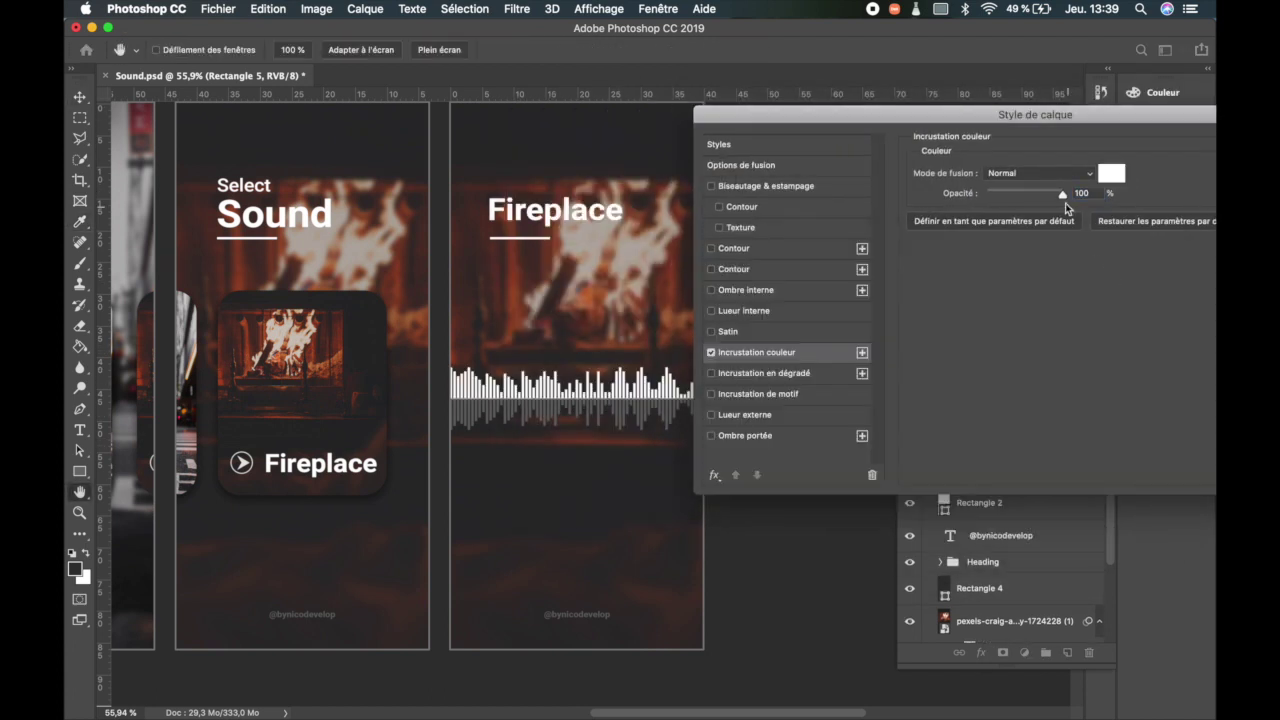
drag(1063, 199, 1017, 196)
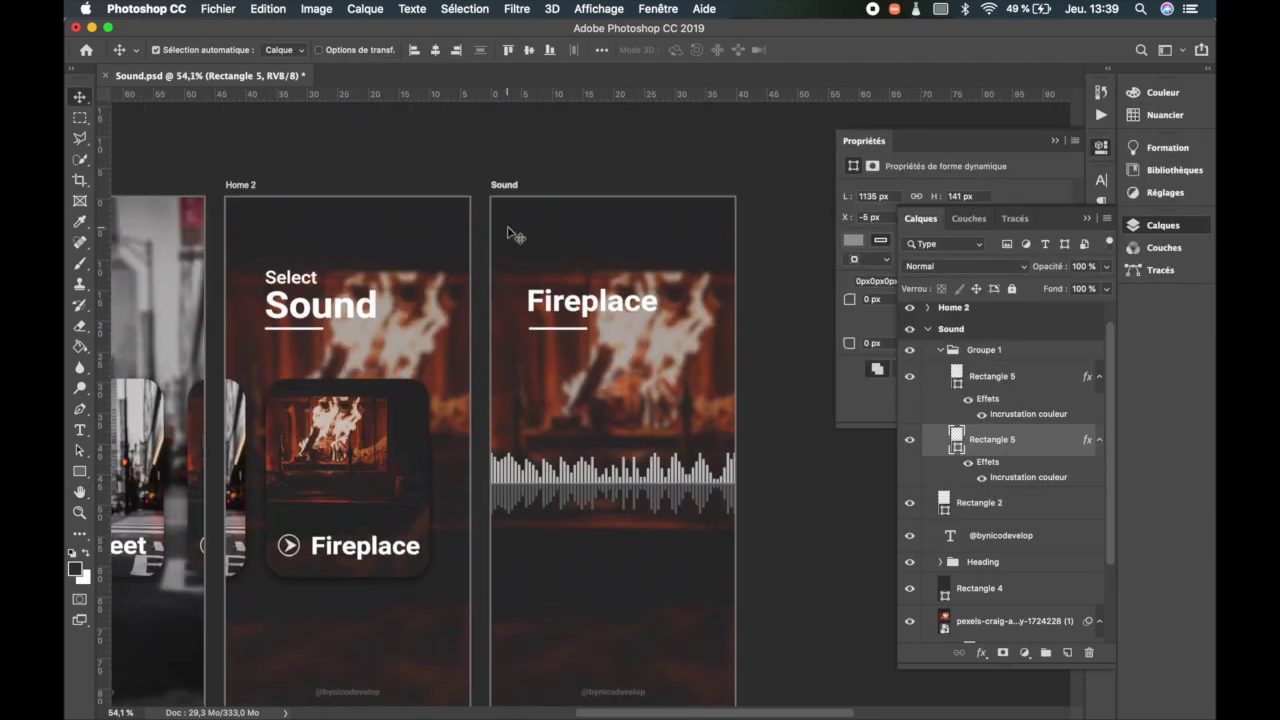
scroll(515, 234, down, 3)
Collapse the waveform group and draw a rectangle over the Sound screen's left half
click(940, 349)
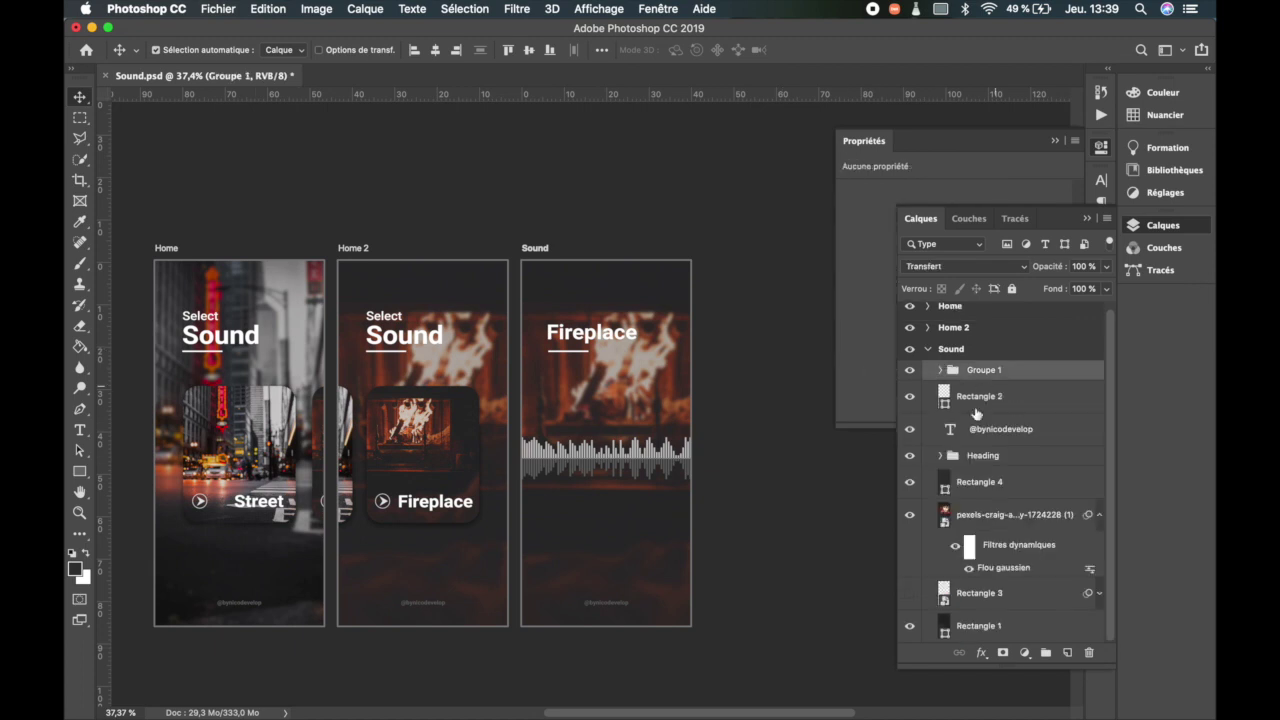
double_click(1058, 403)
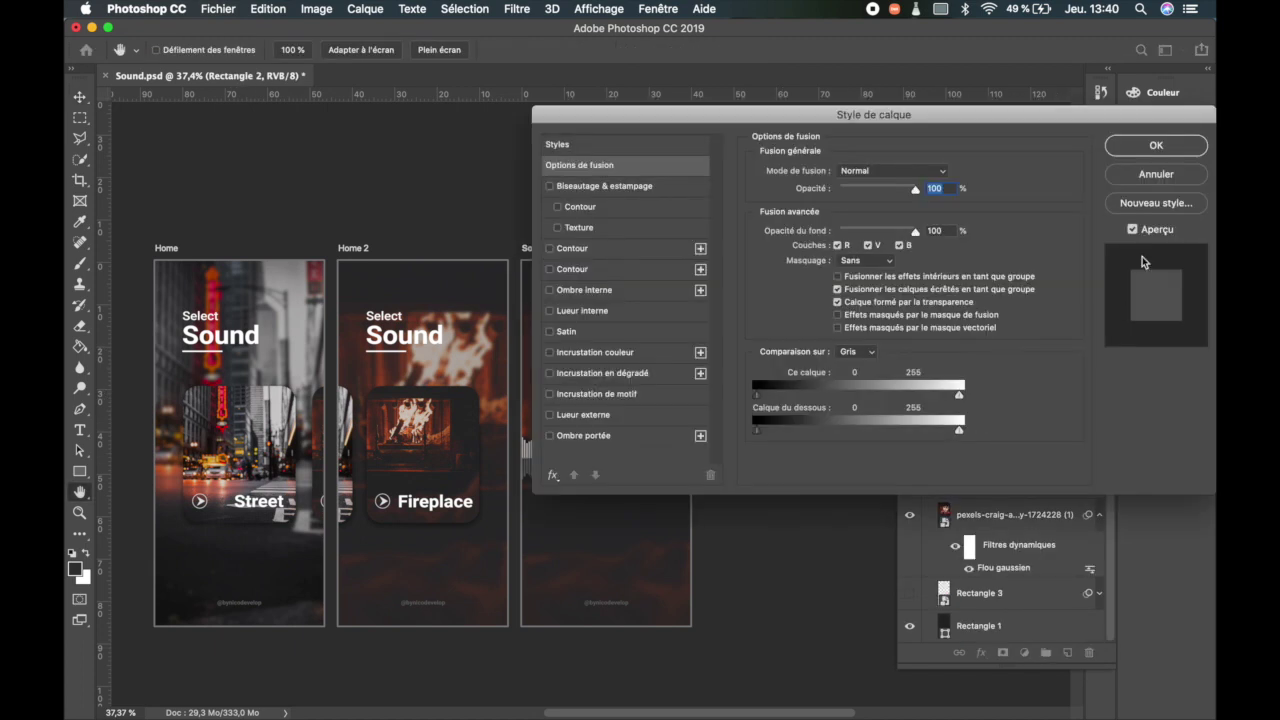
key(Escape)
click(1089, 652)
key(u)
drag(521, 250, 600, 640)
Stretch the rectangle to the artboard bottom and move its layer below the Heading group
key(ctrl+t)
drag(561, 251, 561, 260)
drag(561, 640, 561, 626)
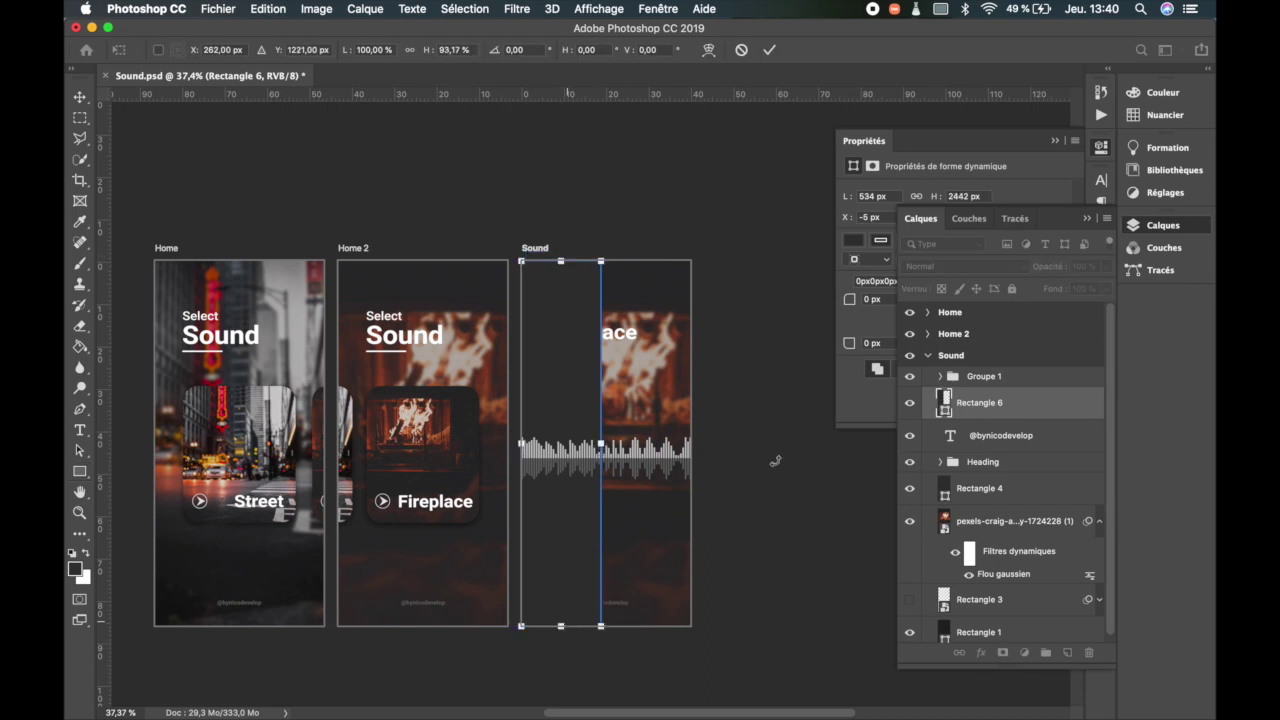
key(Return)
drag(1040, 410, 1040, 460)
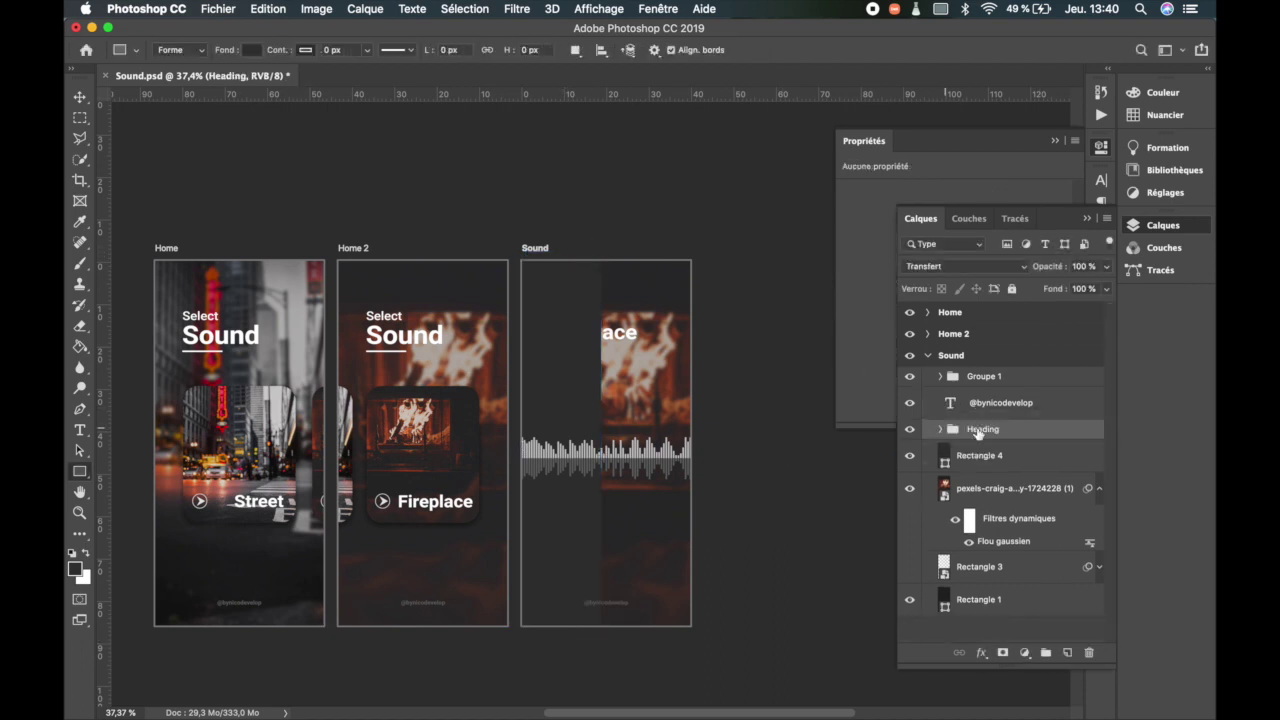
scroll(1035, 420, down, 2)
drag(1035, 390, 1022, 476)
Fill Rectangle 6 with white and lower its opacity to 3%
click(252, 49)
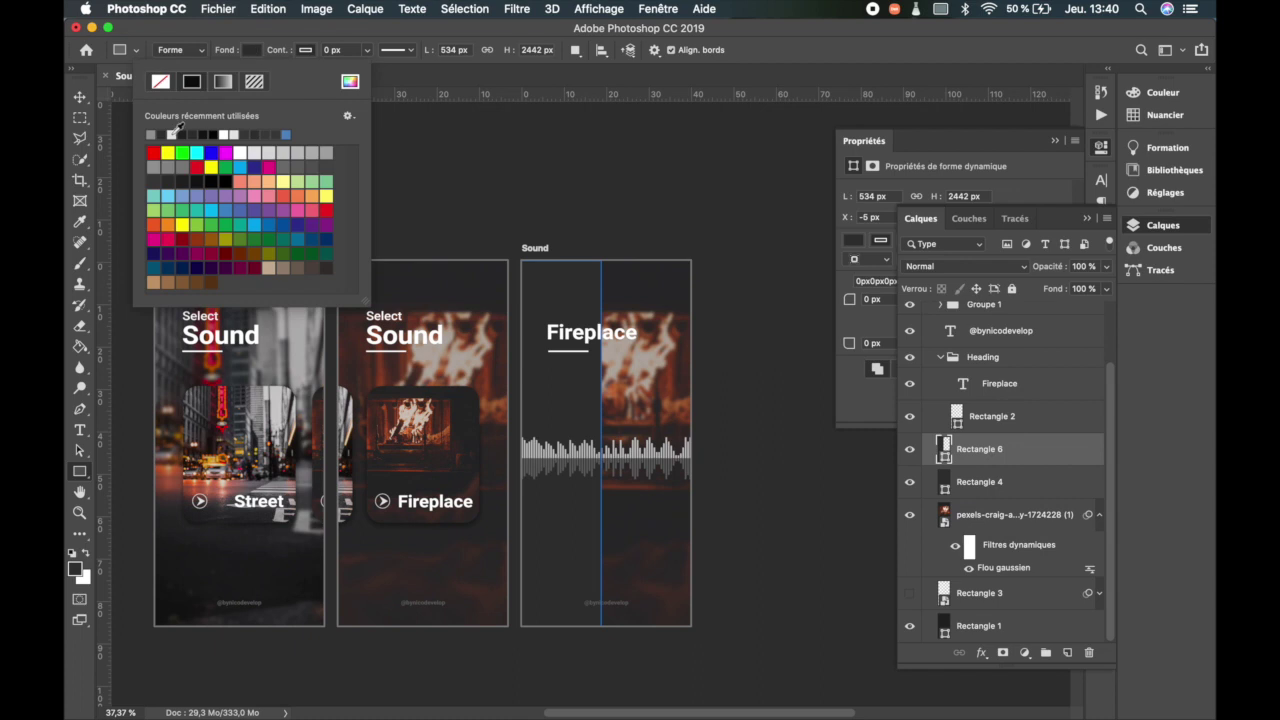
click(150, 130)
click(430, 76)
drag(1105, 266, 1038, 290)
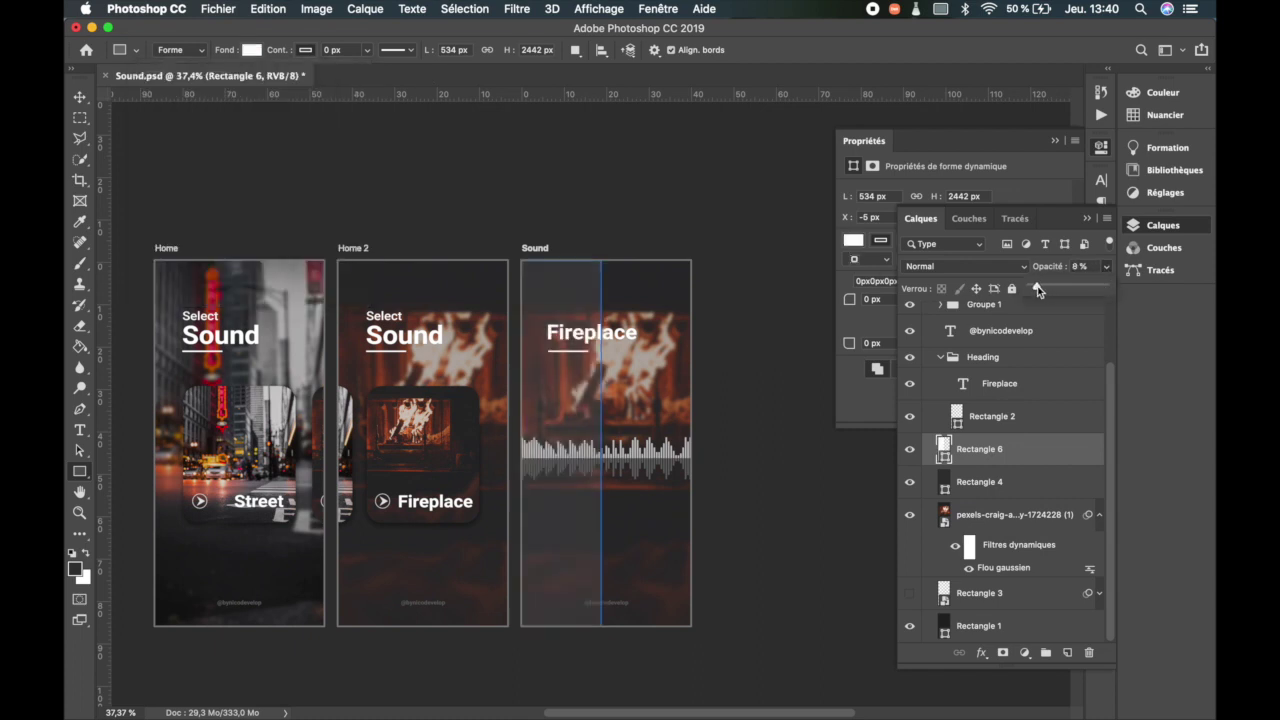
Widen the white panel so its right edge snaps to the guide
key(ctrl+t)
drag(601, 443, 605, 443)
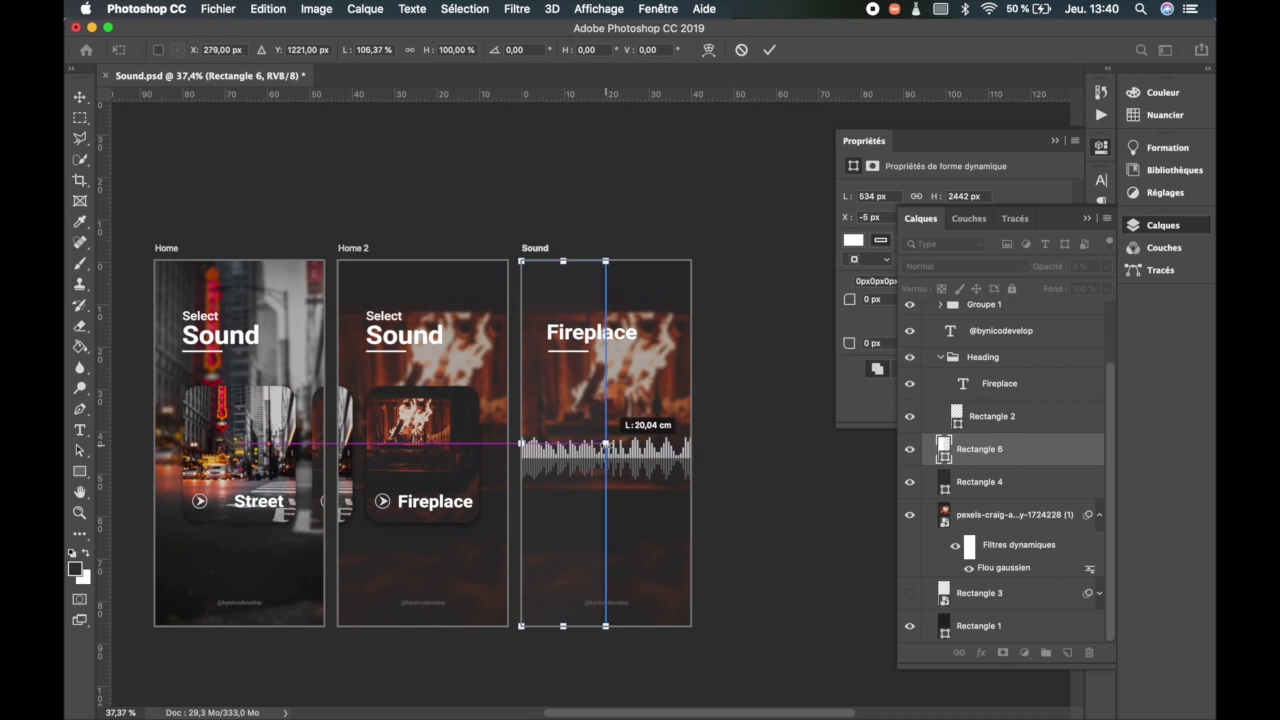
scroll(605, 443, up, 5)
drag(637, 523, 637, 523)
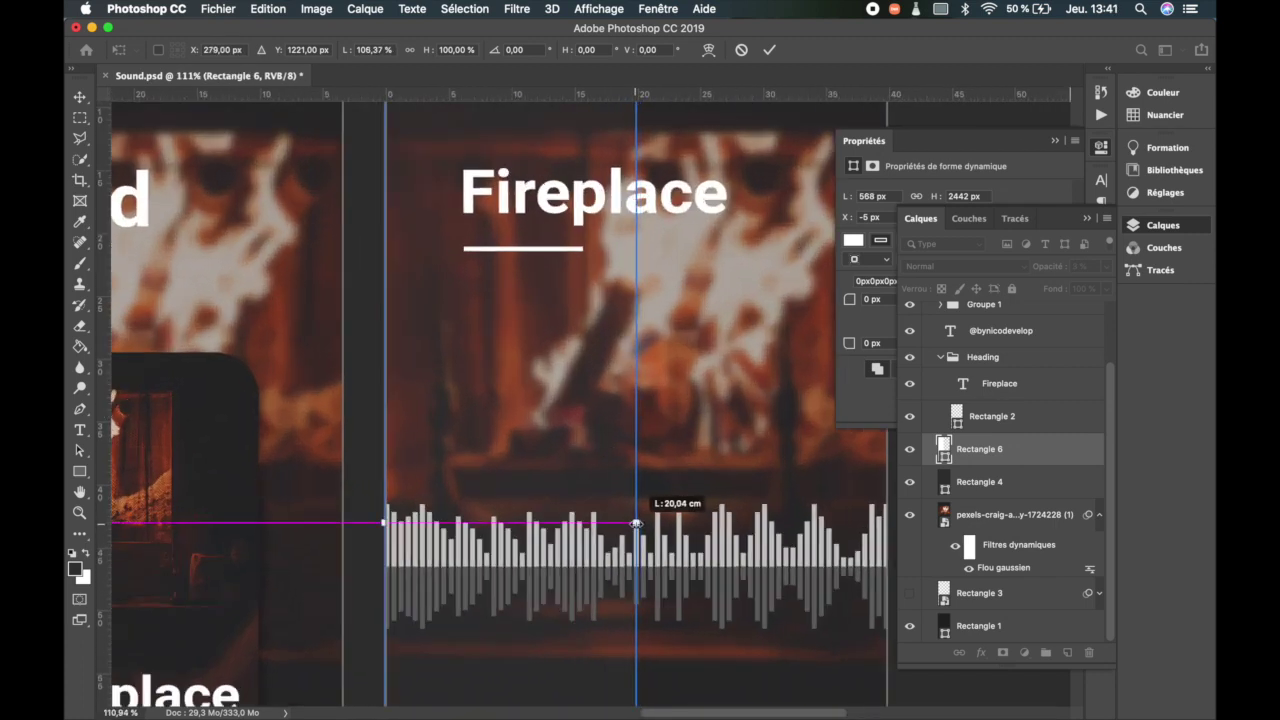
scroll(637, 523, down, 6)
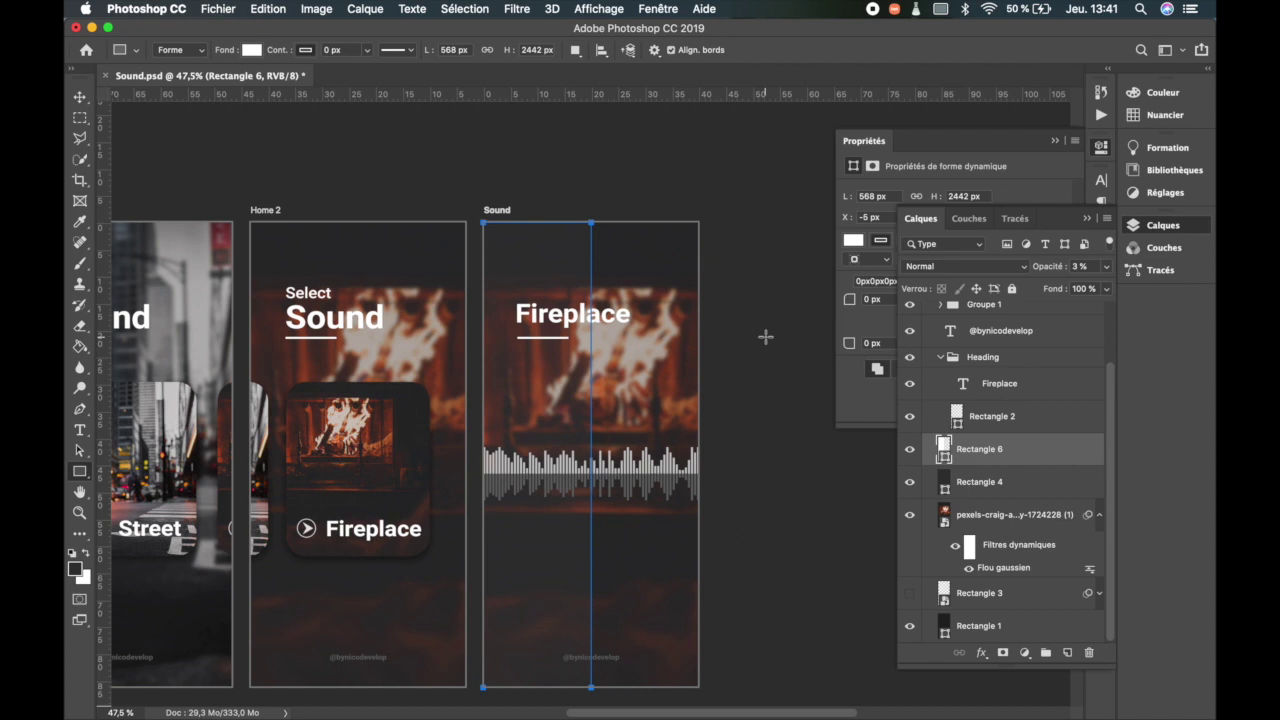
key(Return)
Convert Rectangle 6 to a smart object and apply a 30.3 px Gaussian Blur
scroll(761, 377, down, 2)
scroll(761, 377, left, 2)
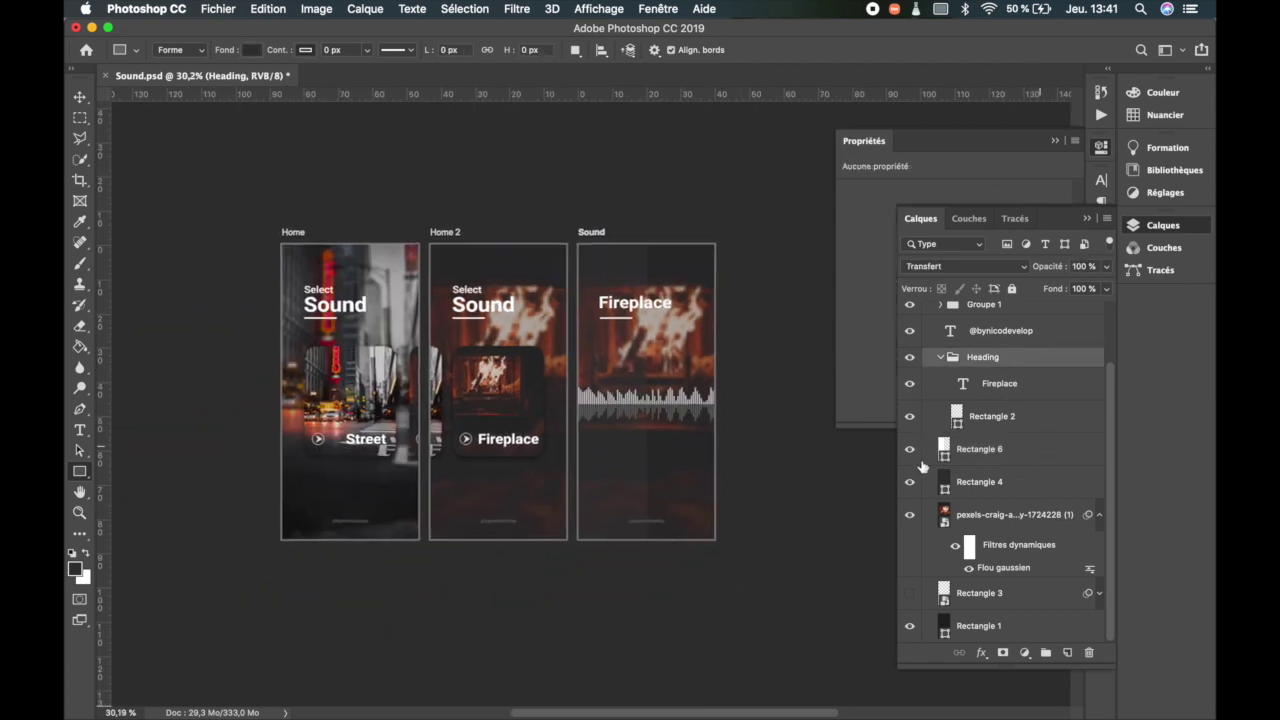
click(1025, 455)
click(517, 8)
key(Escape)
click(517, 8)
click(517, 8)
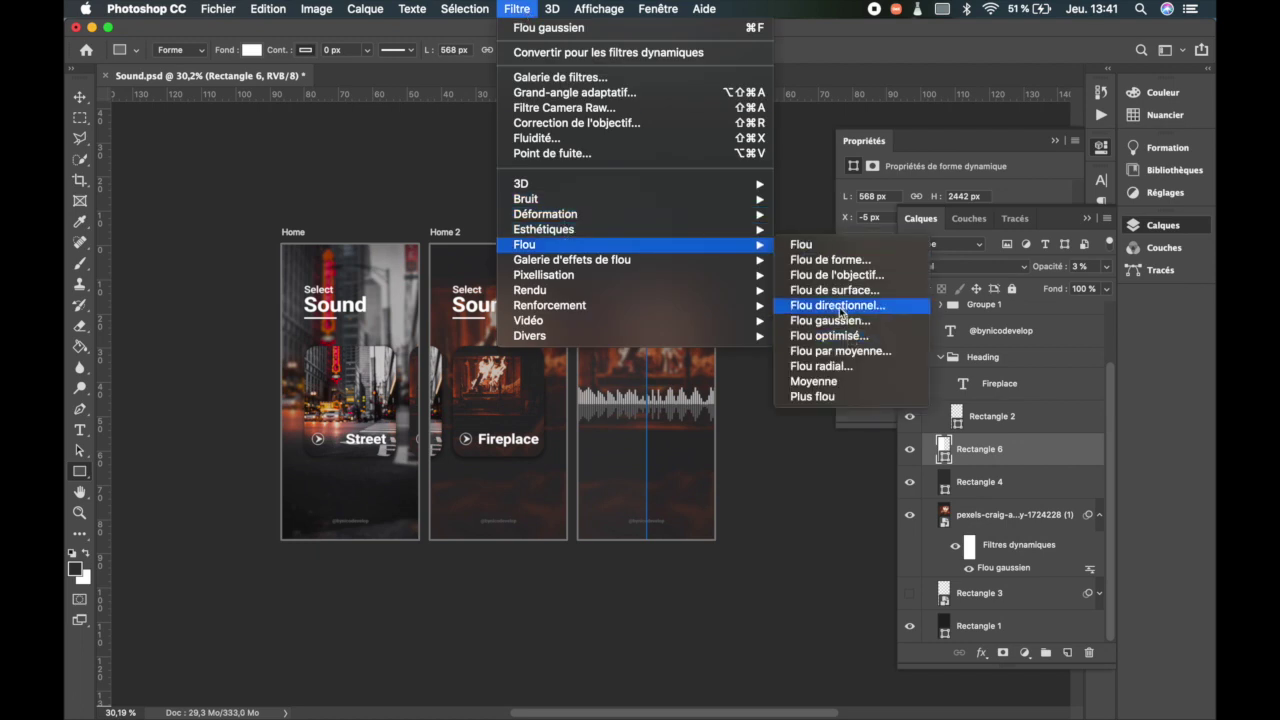
click(820, 300)
click(735, 264)
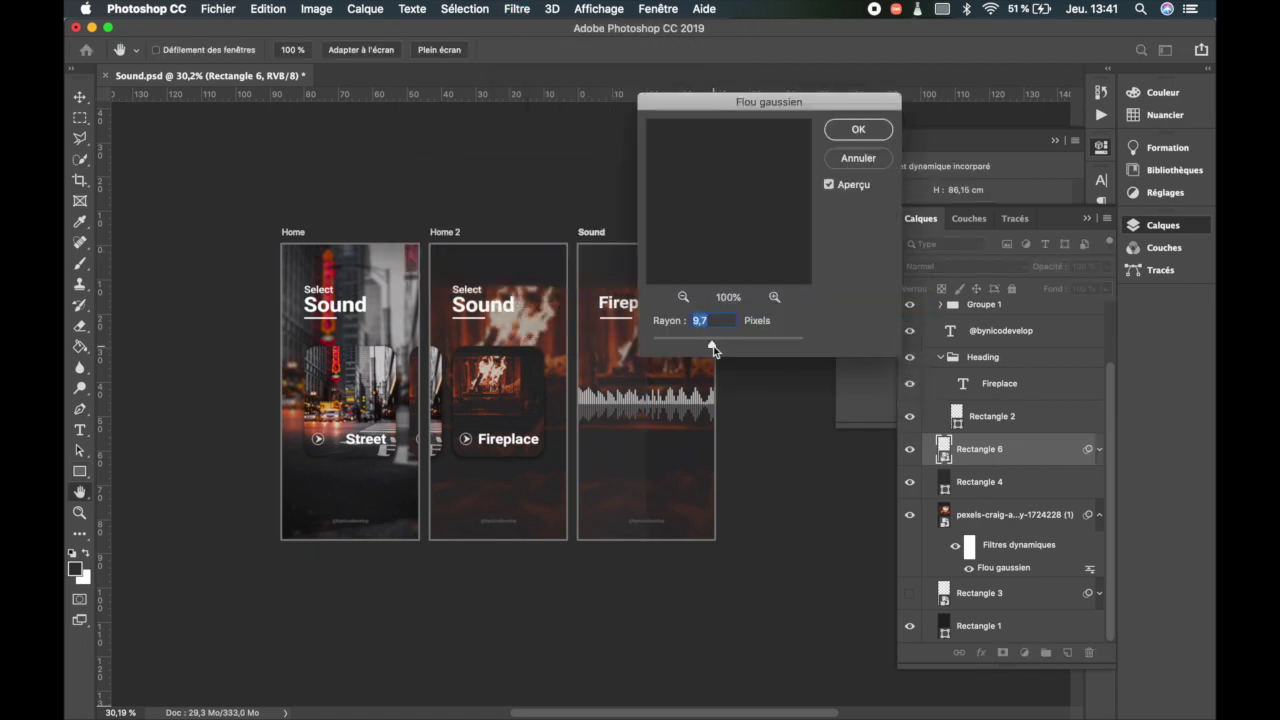
click(845, 133)
key(F7)
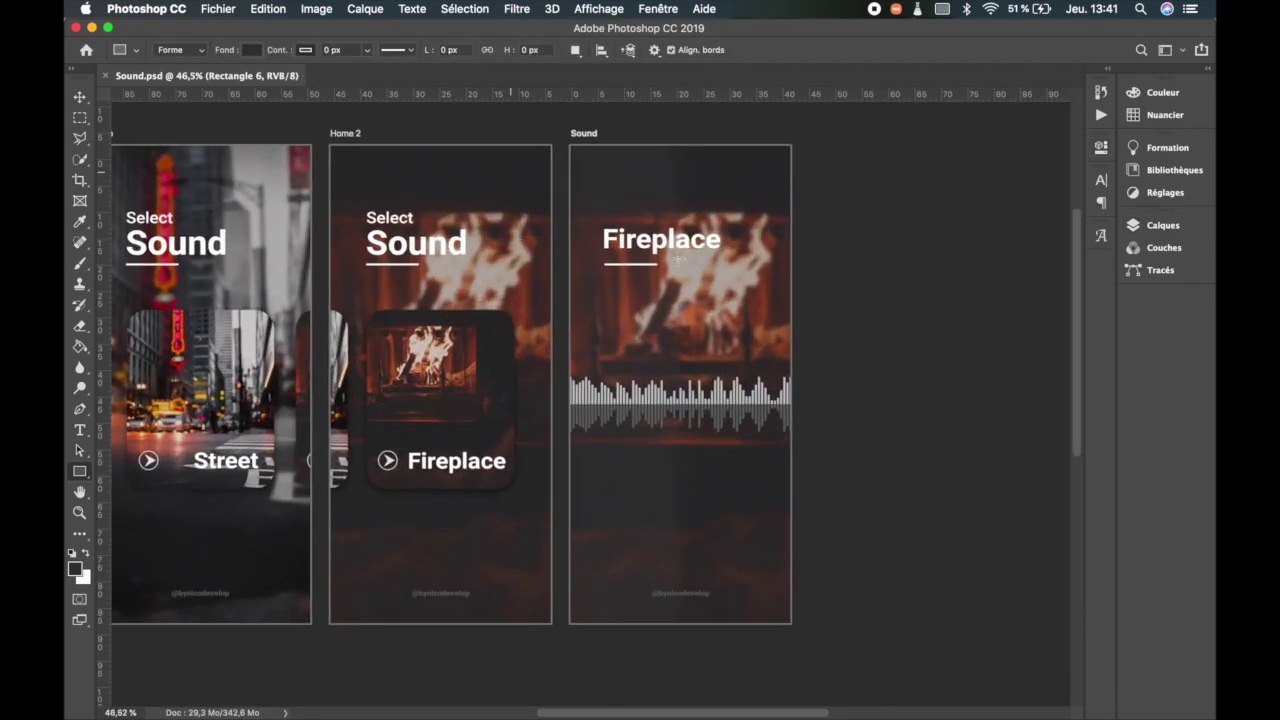
Load the Flèches arrow set in the Custom Shape tool and place an arrow
scroll(800, 170, up, 5)
right_click(80, 471)
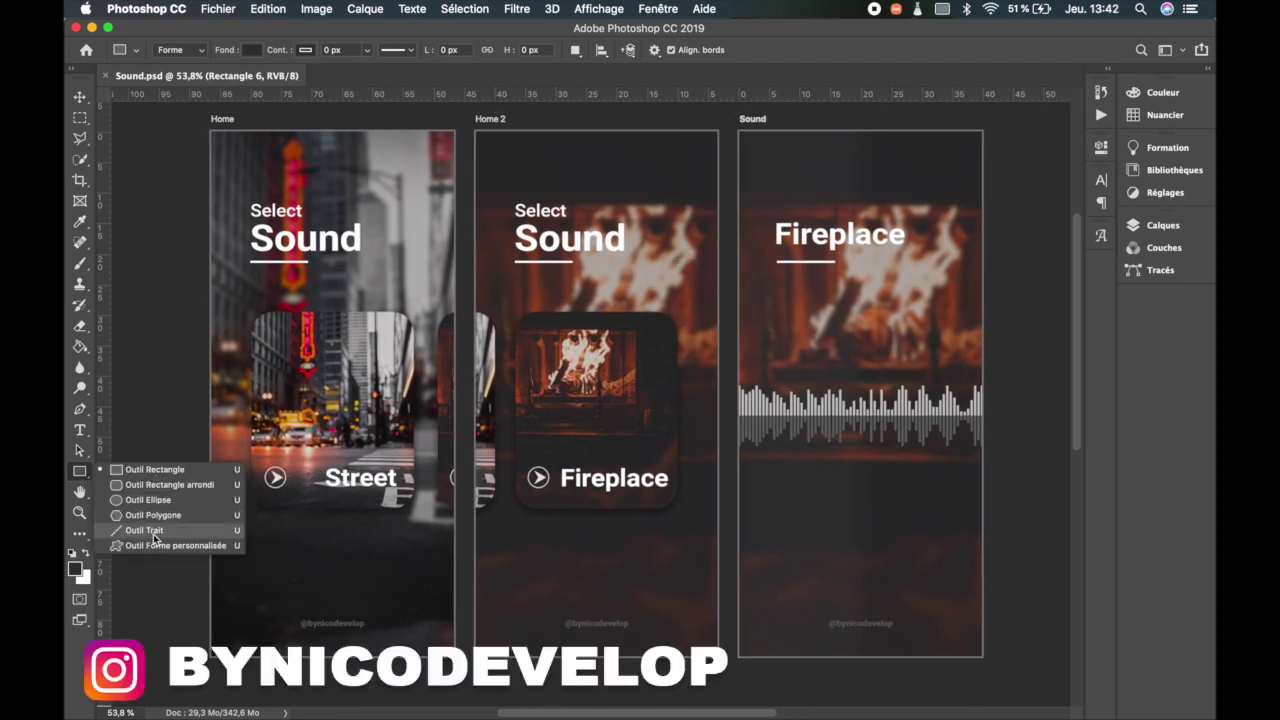
click(140, 545)
click(726, 52)
click(803, 78)
click(830, 325)
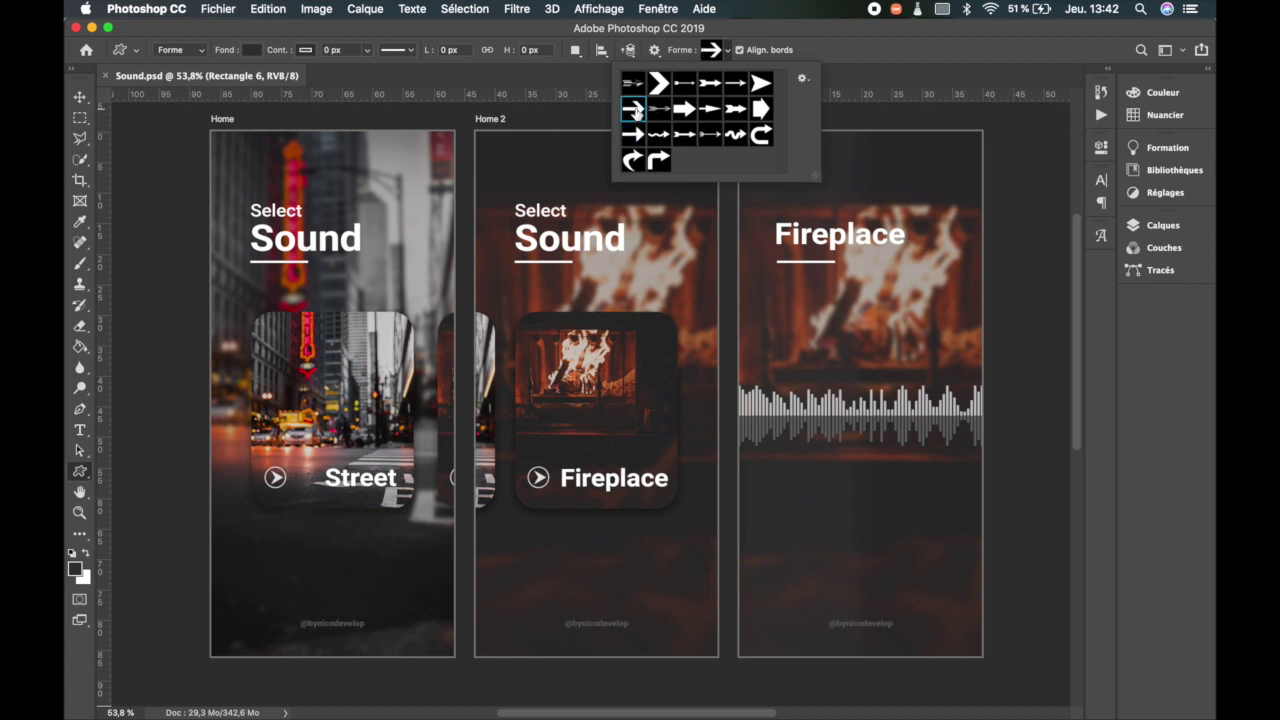
click(945, 213)
click(693, 392)
Make the arrow white, flip it to point left, and move it top-left
click(251, 50)
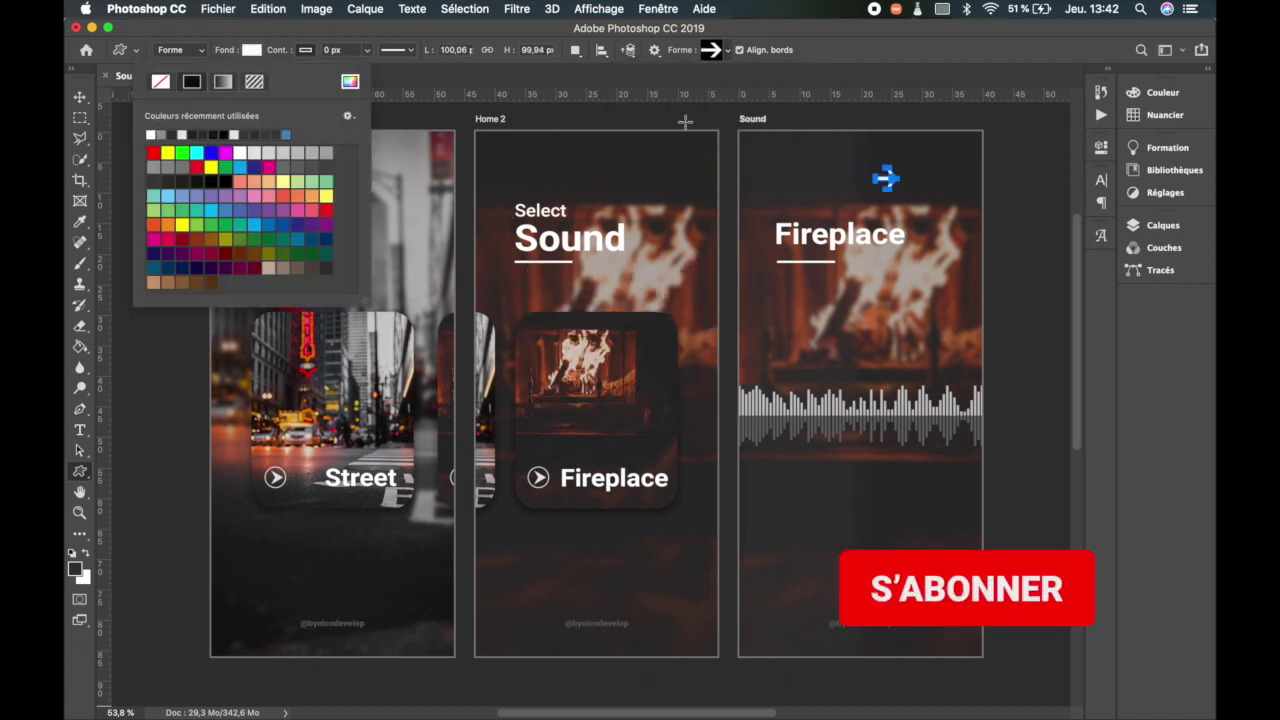
click(186, 83)
scroll(872, 244, up, 3)
click(316, 9)
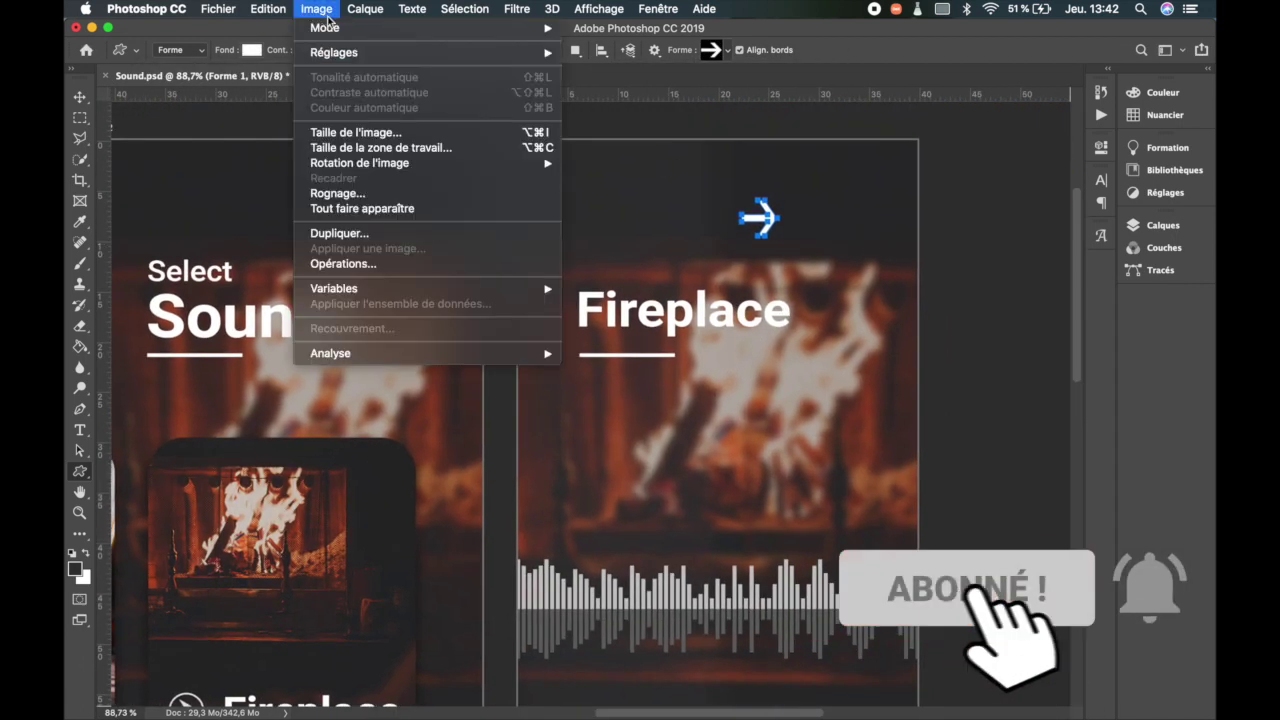
click(680, 559)
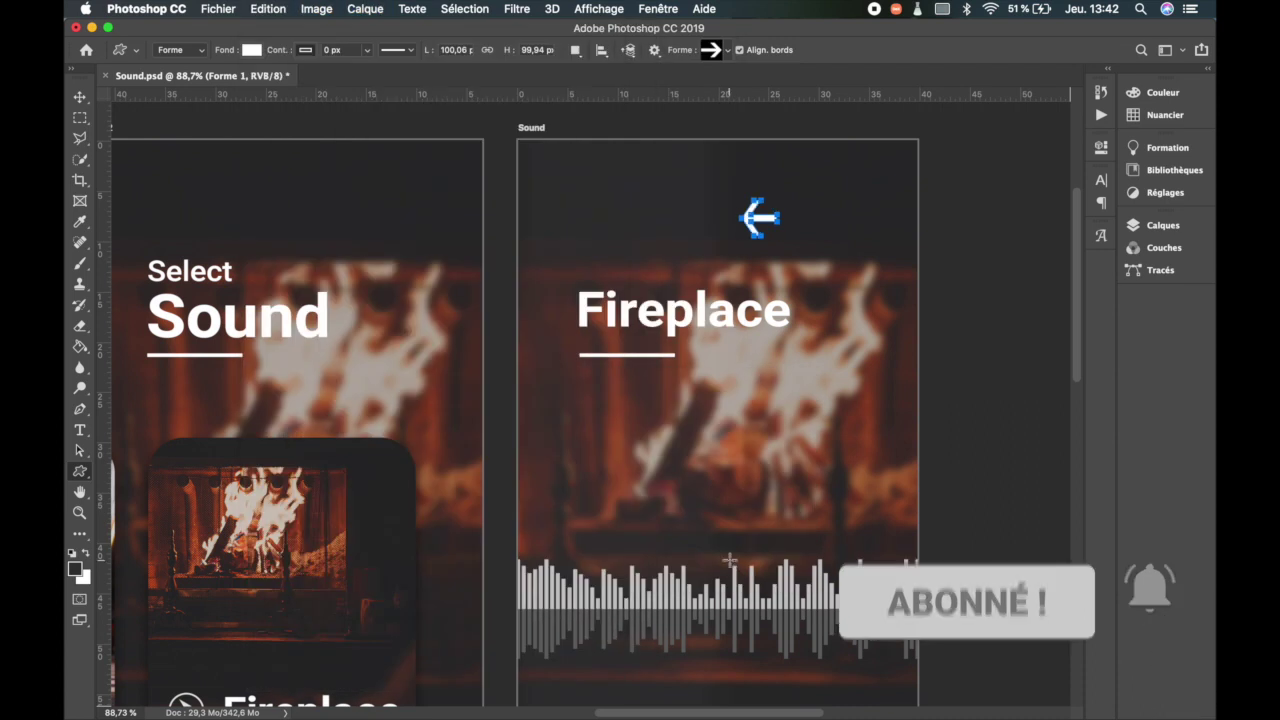
key(v)
mouse_move(763, 222)
mouse_down()
mouse_move(583, 177)
mouse_move(561, 190)
mouse_up()
key(ctrl+t)
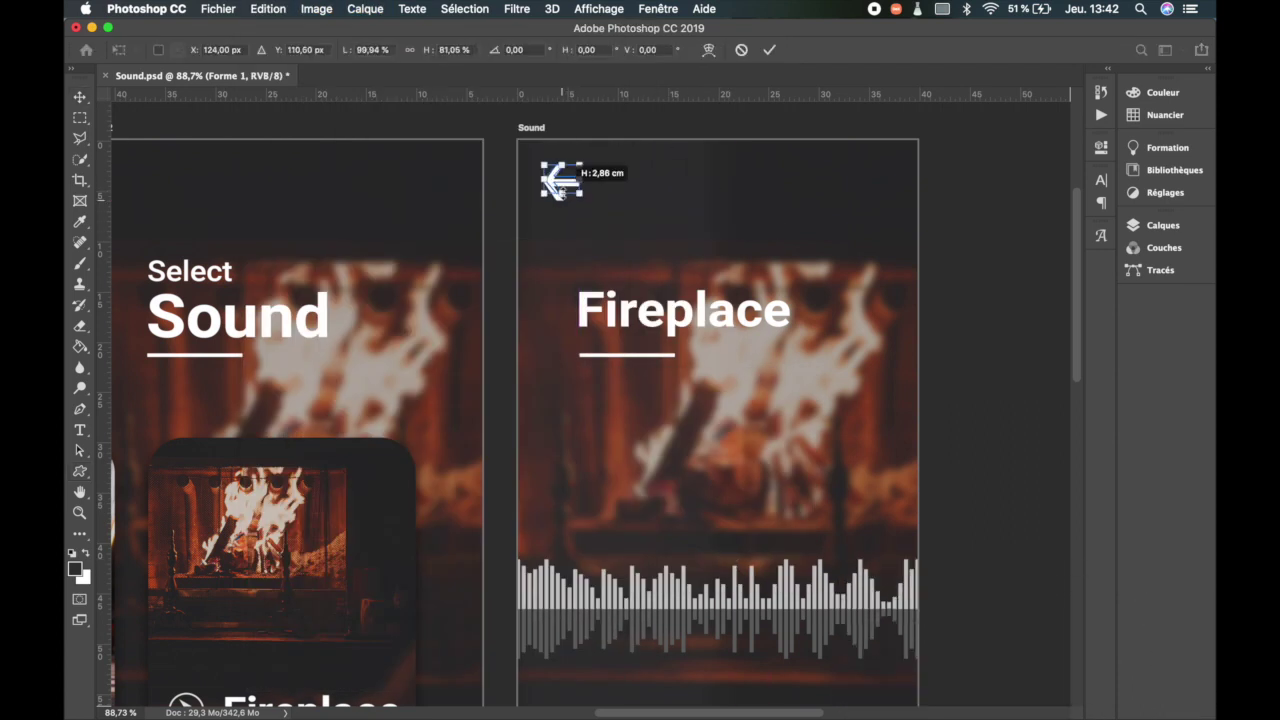
key(Return)
key(ctrl+0)
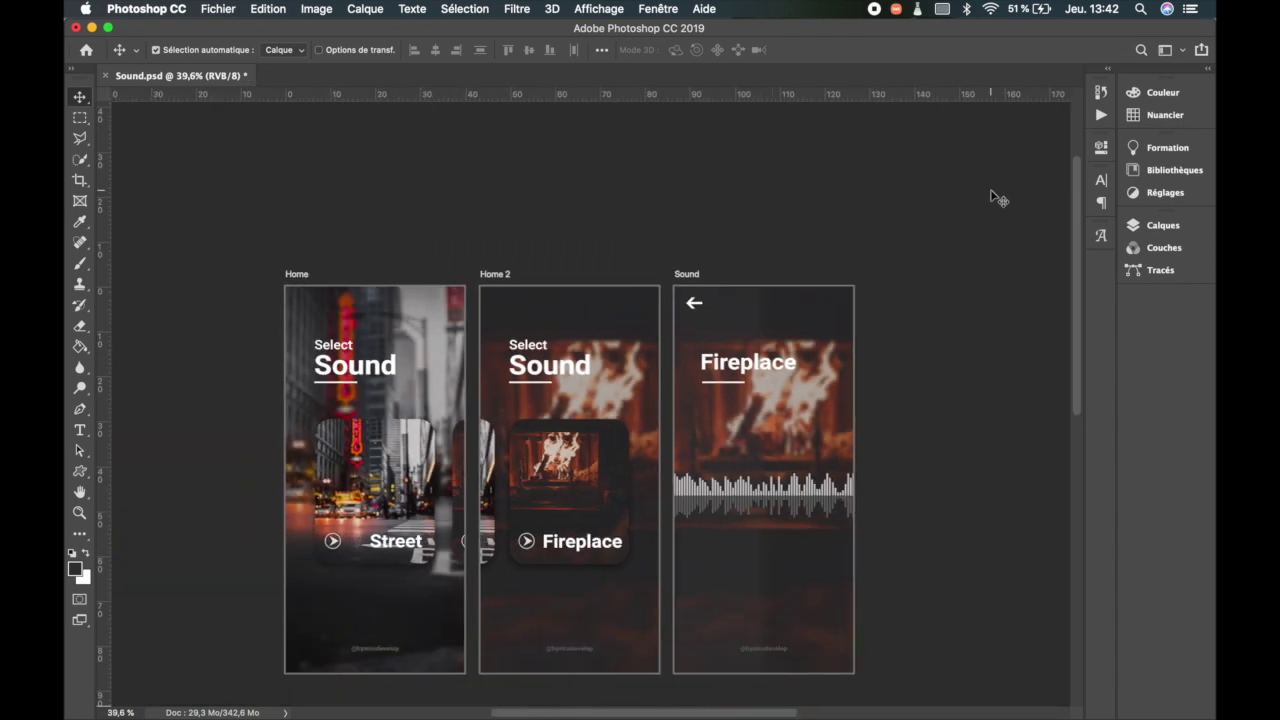
Place a different white arrow, flip it horizontally, and move it to the top-left corner
click(80, 471)
click(727, 50)
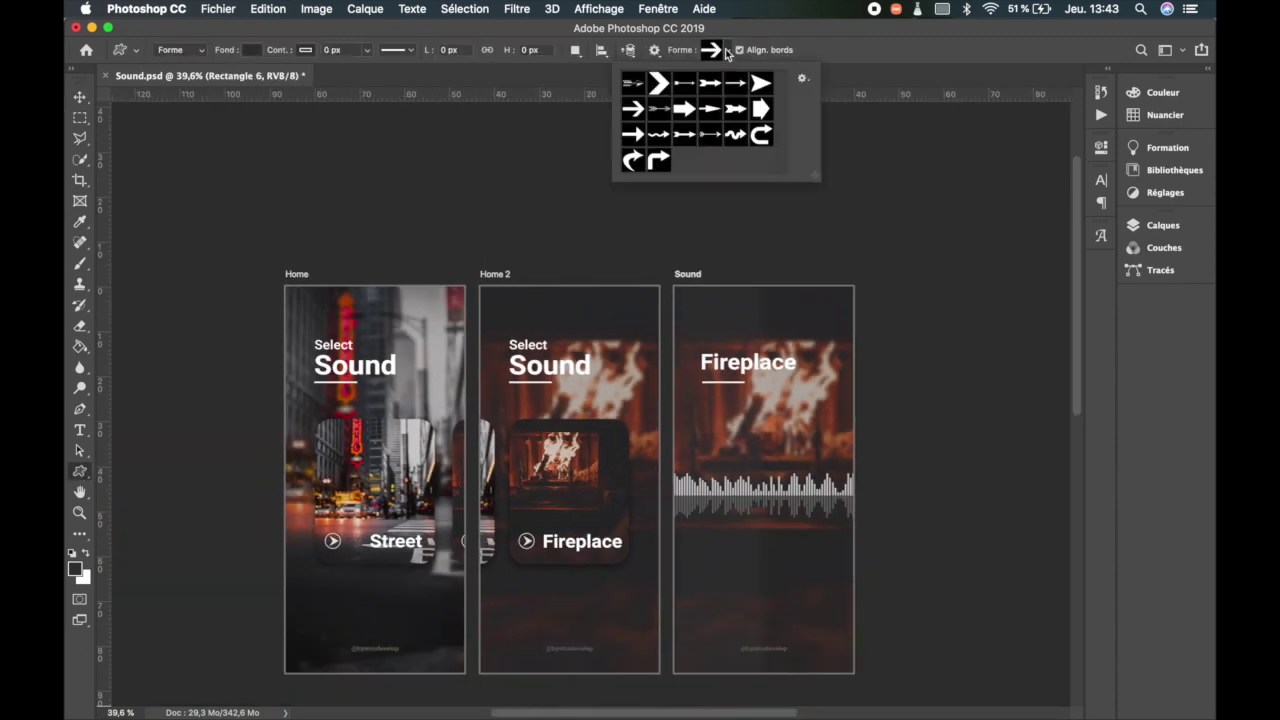
double_click(762, 88)
click(716, 308)
key(Return)
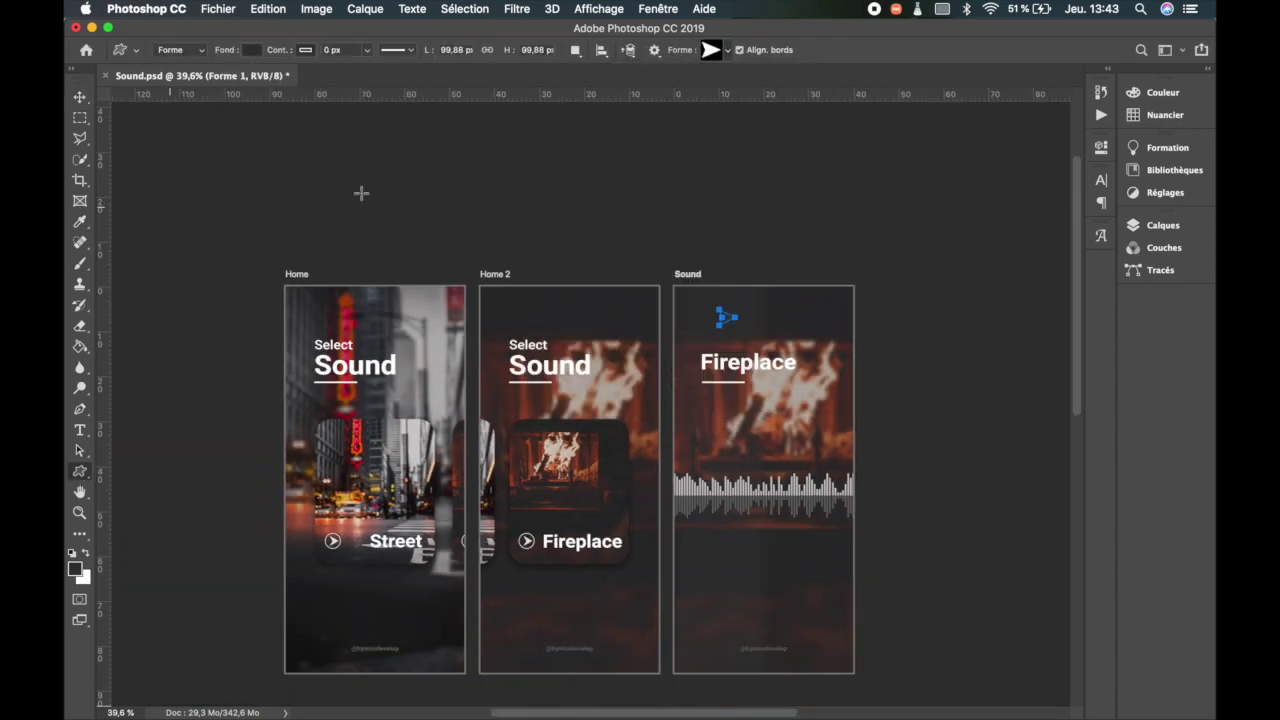
click(252, 50)
click(150, 134)
click(603, 152)
click(268, 9)
click(700, 562)
key(v)
scroll(698, 186, up, 3)
drag(830, 257, 778, 224)
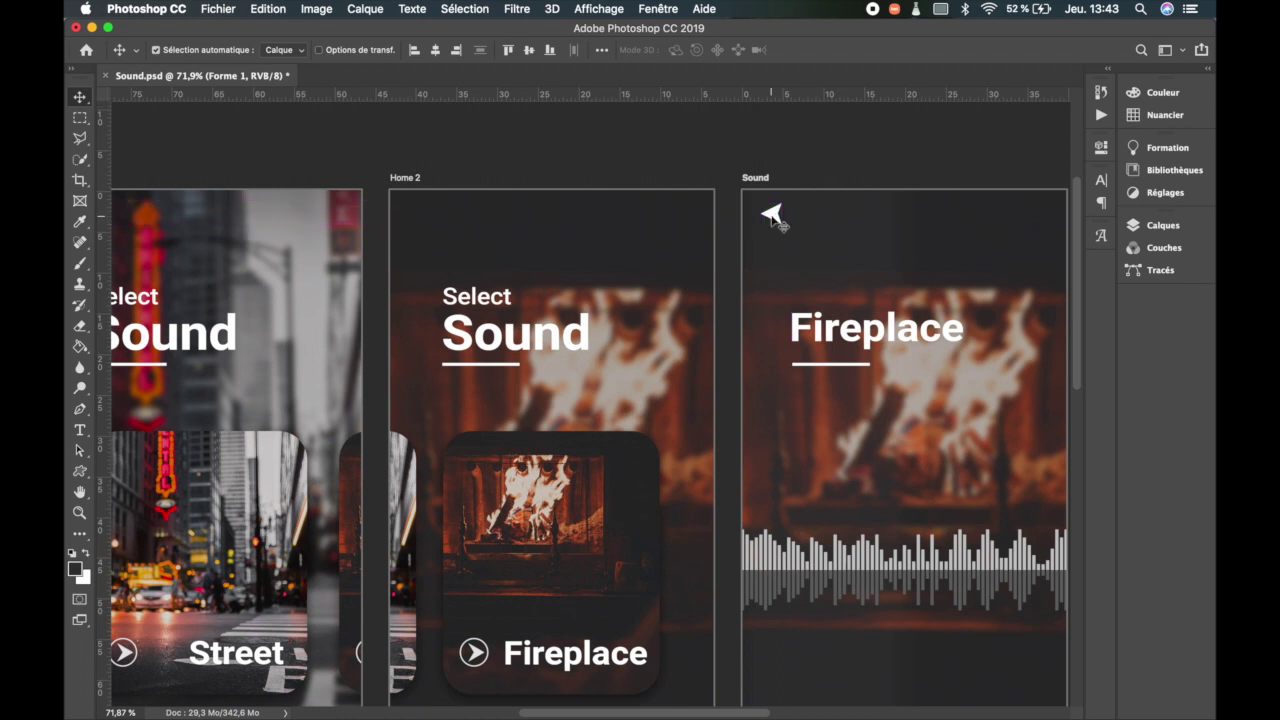
Give the arrow layer Forme 1 a dark Color Overlay at 43%
click(1163, 225)
double_click(1050, 448)
drag(870, 115, 665, 309)
click(325, 547)
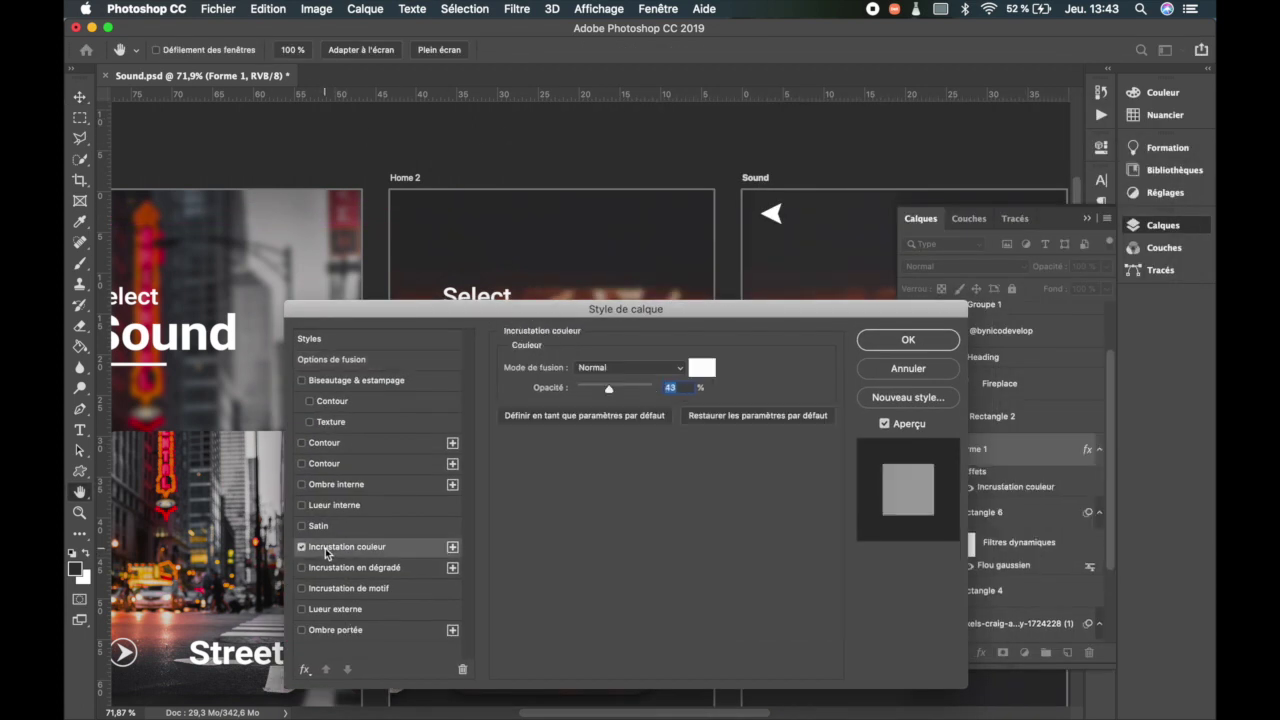
click(702, 367)
click(754, 434)
click(1062, 270)
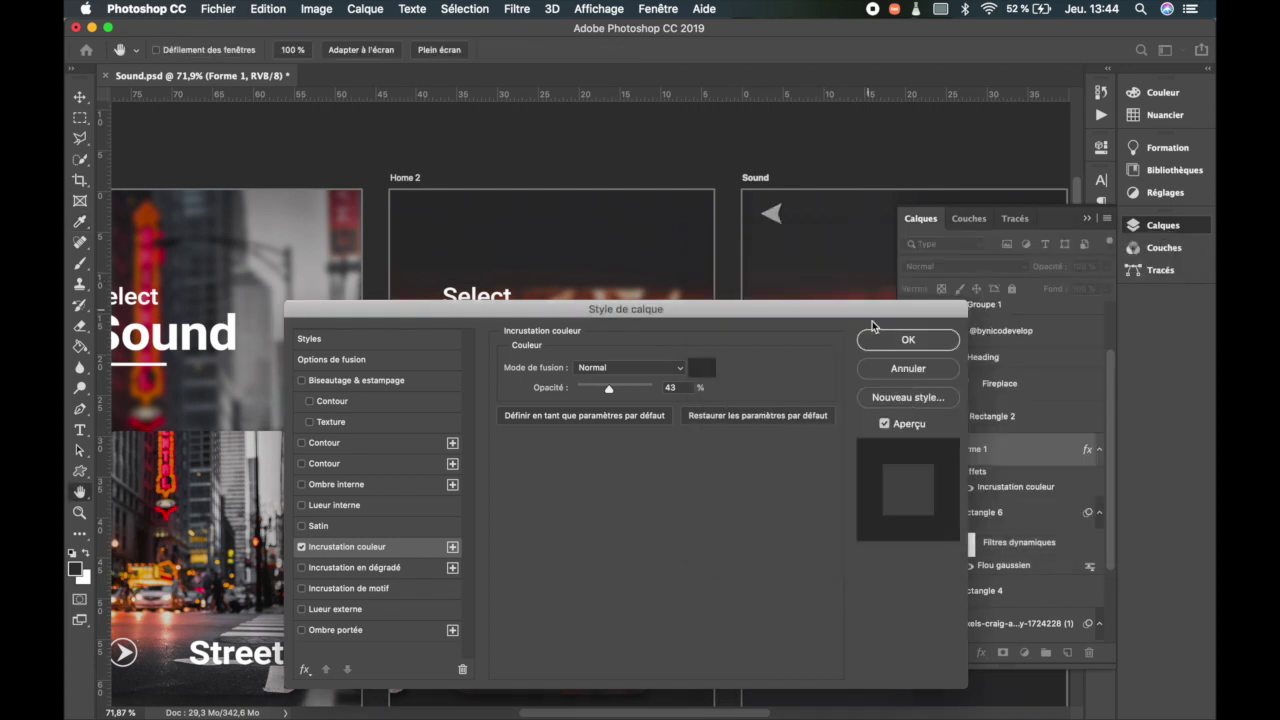
click(878, 339)
alt+scroll(949, 143, down, 5)
alt+scroll(949, 145, down, 2)
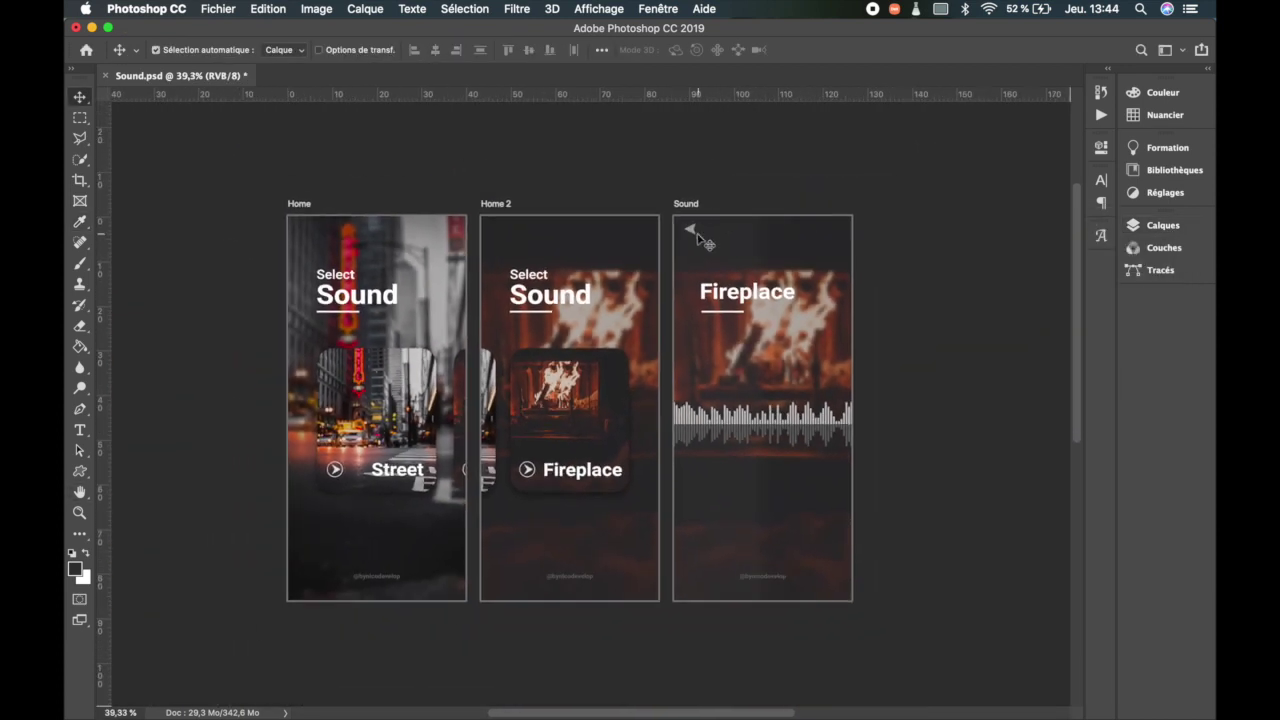
Select the blurred Rectangle 6 panel and pan around to inspect the three artboards
click(697, 237)
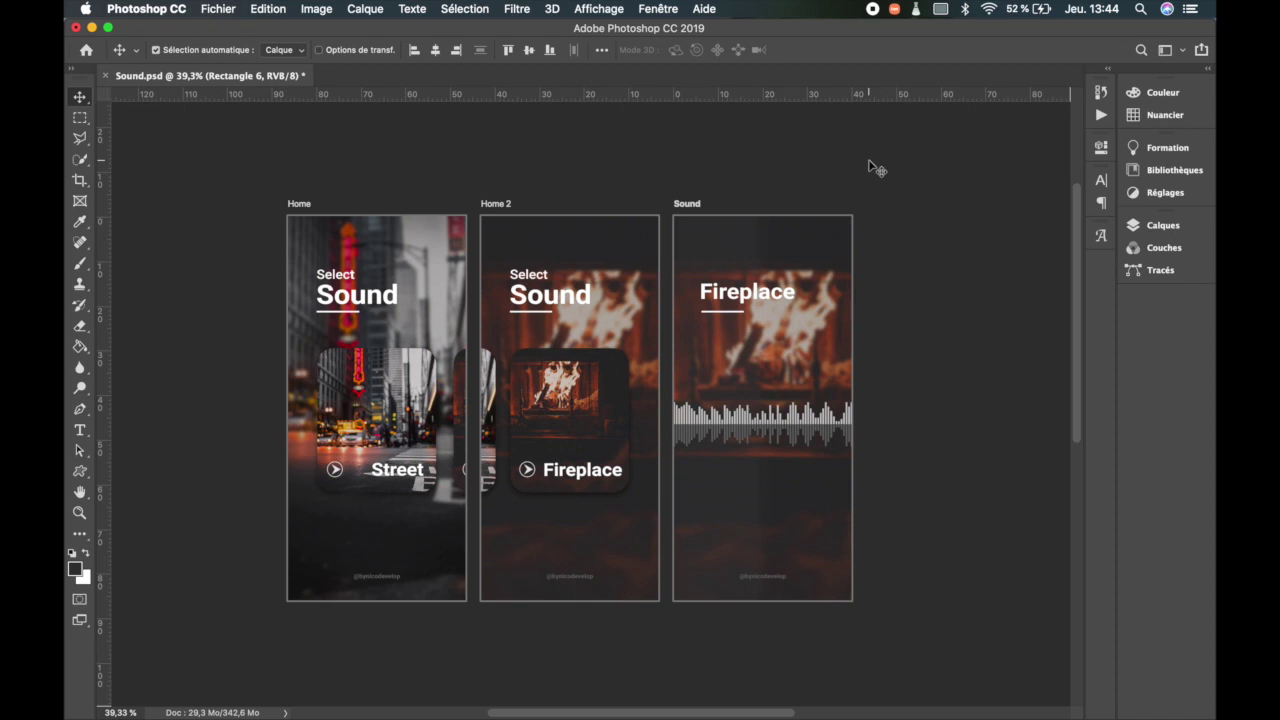
alt+scroll(877, 169, up, 1)
alt+scroll(877, 169, up, 1)
alt+scroll(877, 169, up, 1)
alt+scroll(877, 169, up, 1)
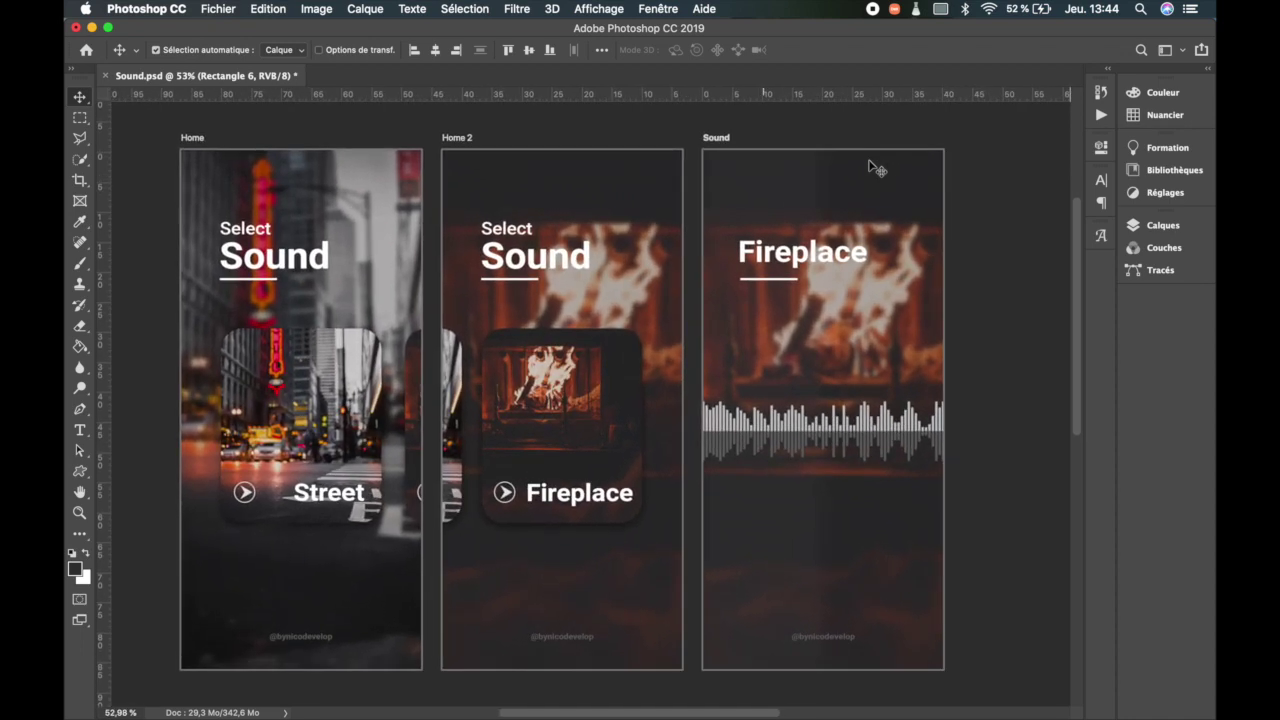
scroll(812, 203, left, 3)
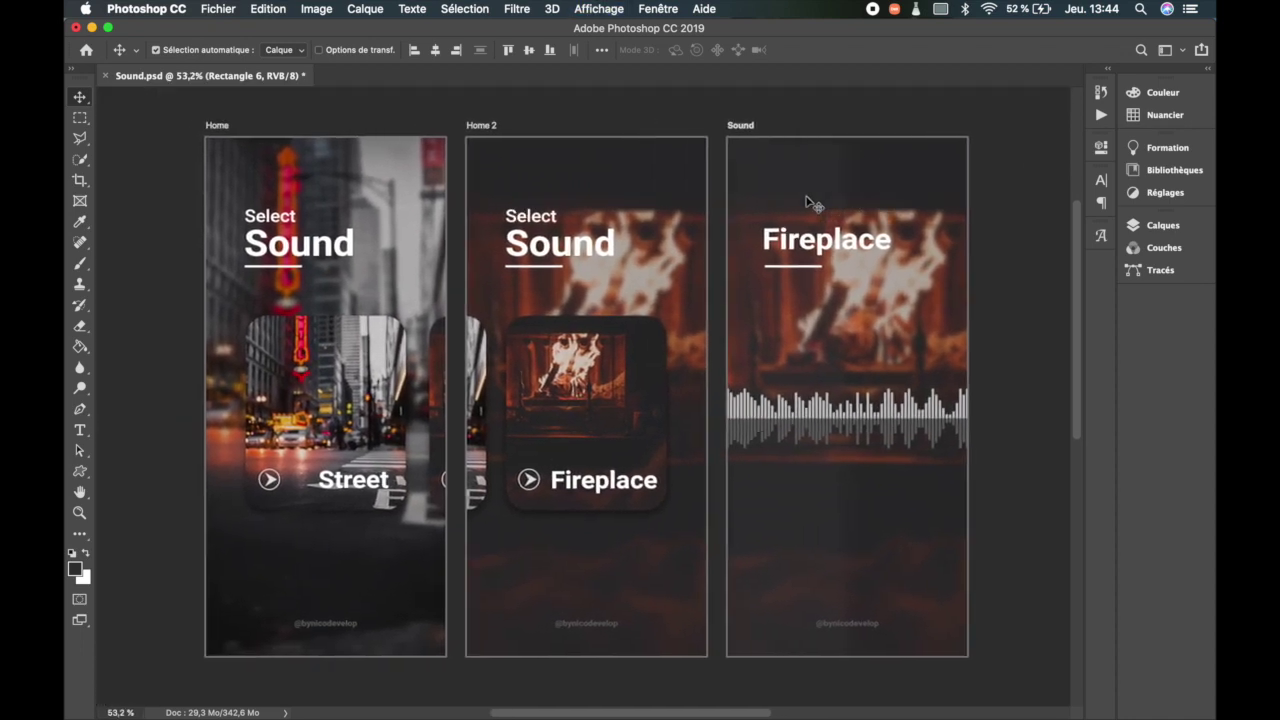